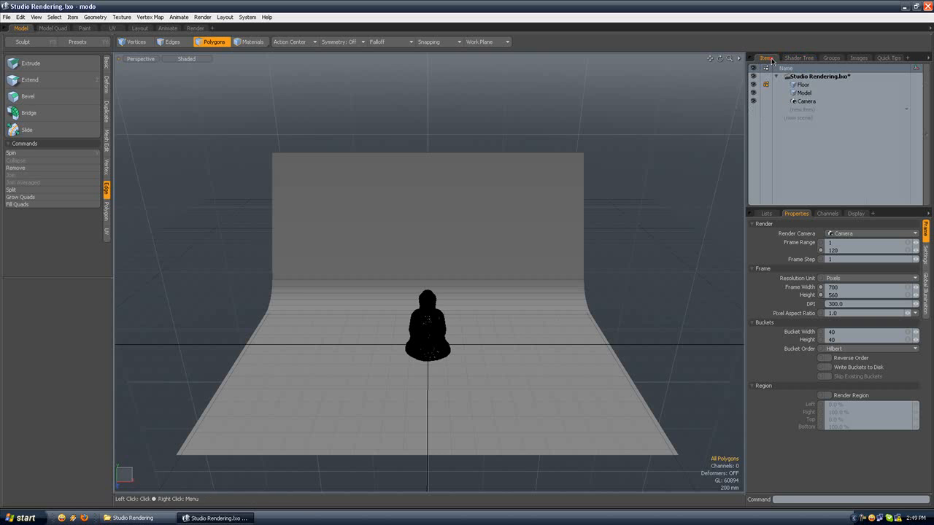
Step: Examine the curved studio backdrop and the seated figure from several angles, with the Floor item active
left_click_drag(545, 211, 418, 196, "alt")
scroll(471, 219, "up", 4)
scroll(471, 218, "down", 4)
scroll(472, 232, "up", 3)
scroll(472, 232, "down", 4)
scroll(530, 219, "up", 2)
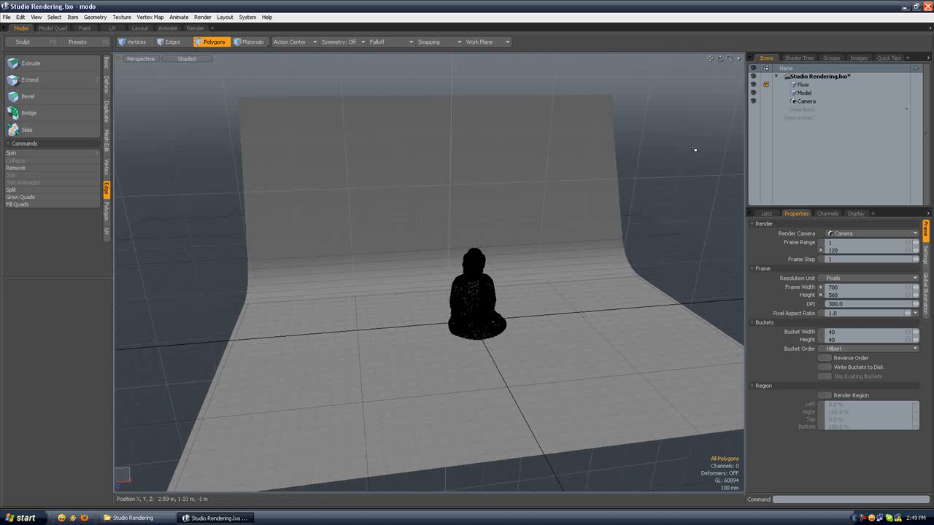
left_click(803, 85)
scroll(455, 236, "down", 2)
left_click_drag(455, 236, 537, 225, "alt")
scroll(414, 279, "up", 3)
mouse_move(413, 278)
left_mouse_down("alt")
mouse_move(444, 229)
mouse_move(412, 267)
left_mouse_up("alt")
key("3")
scroll(412, 267, "down", 3)
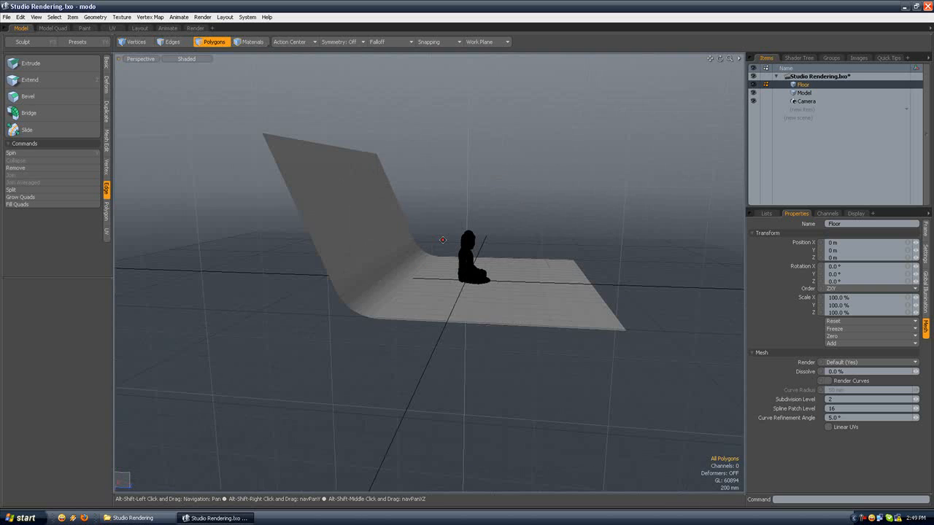
Step: Inspect the backdrop's flat floor and curved transition by selecting their polygons, and clear the selection
left_click(434, 289)
mouse_move(396, 223)
left_mouse_down("alt")
mouse_move(439, 204)
mouse_move(406, 229)
left_mouse_up("alt")
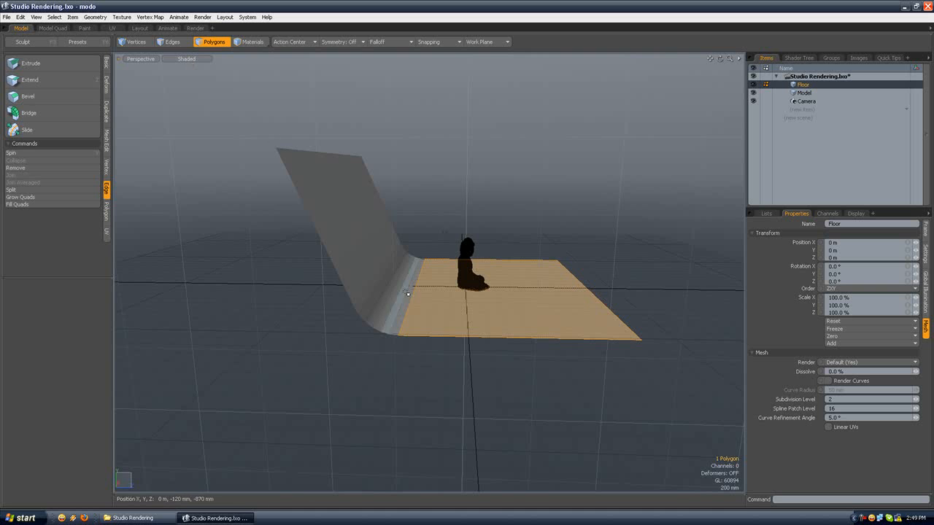
left_click_drag(391, 286, 380, 271, "alt")
mouse_move(374, 261)
left_mouse_down()
mouse_move(365, 306)
mouse_move(342, 282)
mouse_move(349, 270)
mouse_move(355, 316)
left_mouse_up()
left_click(425, 244)
left_click(416, 244)
mouse_move(415, 243)
left_mouse_down("alt")
mouse_move(313, 244)
mouse_move(475, 250)
mouse_move(472, 226)
mouse_move(455, 258)
left_mouse_up("alt")
scroll(314, 245, "down", 4)
scroll(334, 270, "up", 6)
left_click_drag(499, 307, 440, 258)
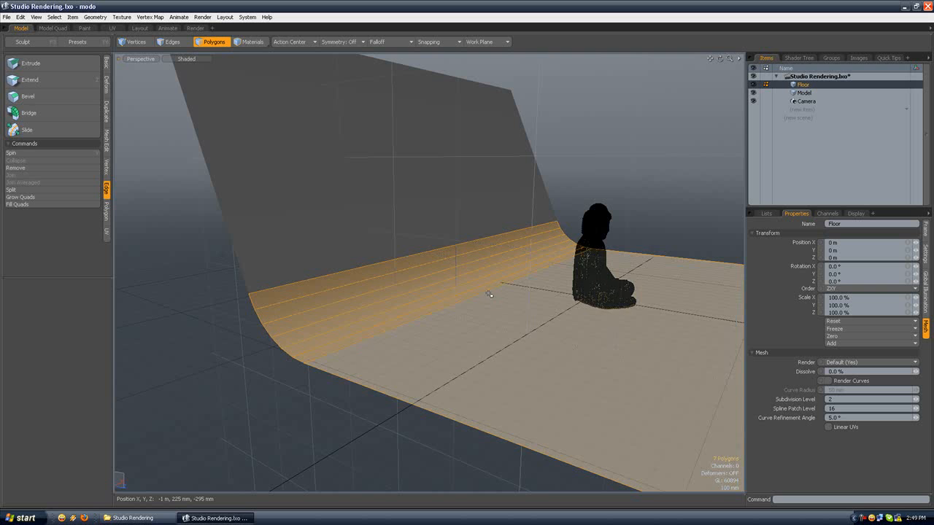
left_click(488, 293, "ctrl")
left_click(471, 279, "shift")
left_click(664, 194)
left_click_drag(664, 194, 571, 218, "alt")
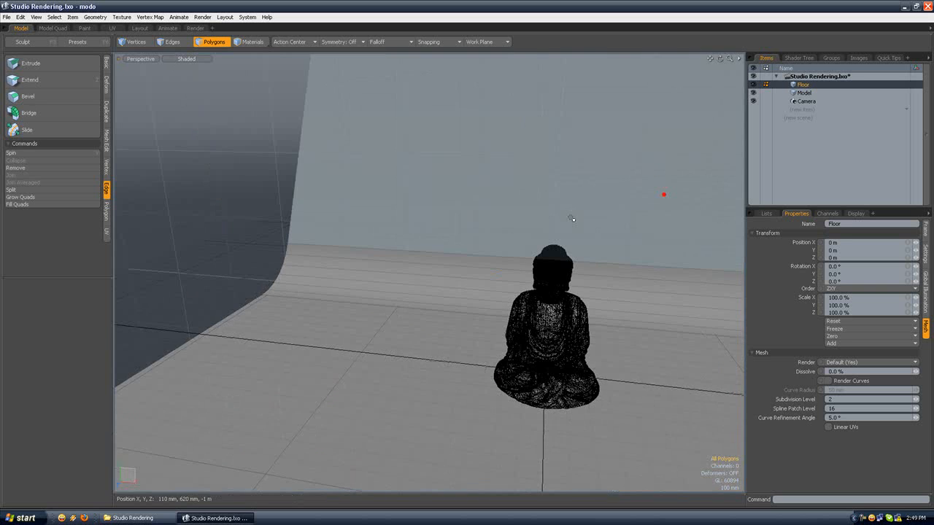
Step: Make the Model item active and examine the Buddha's face, hands and robe folds up close
scroll(571, 218, "down", 3)
left_click(804, 92)
key("shift+a")
left_click_drag(440, 286, 442, 273, "alt")
scroll(442, 196, "up", 2)
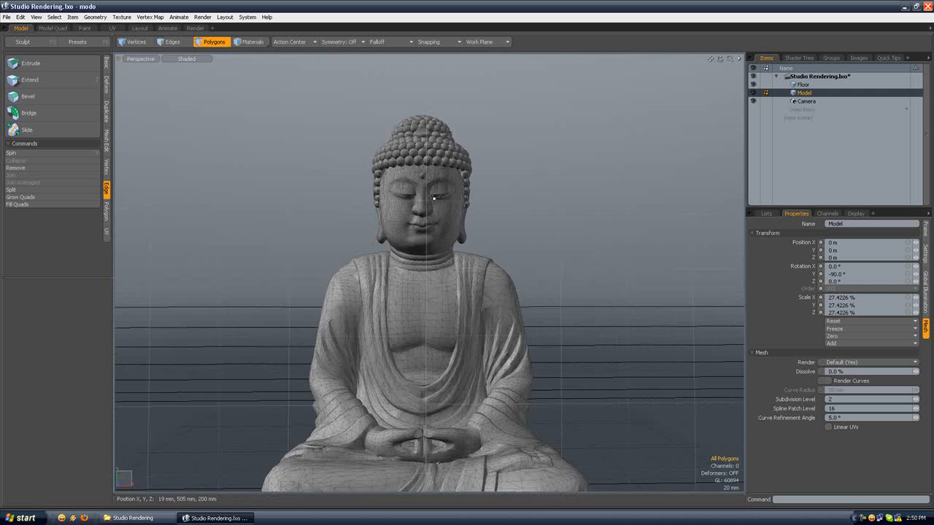
scroll(433, 197, "up", 6)
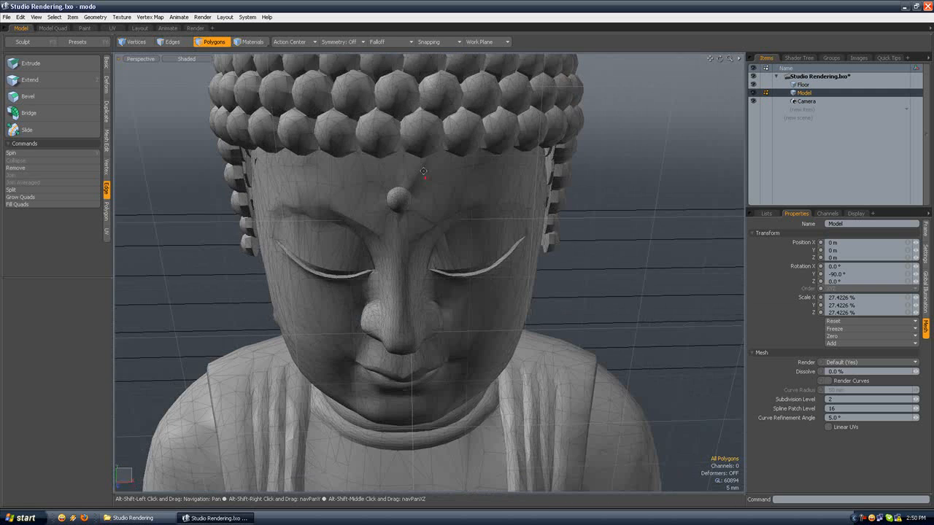
scroll(423, 171, "down", 6)
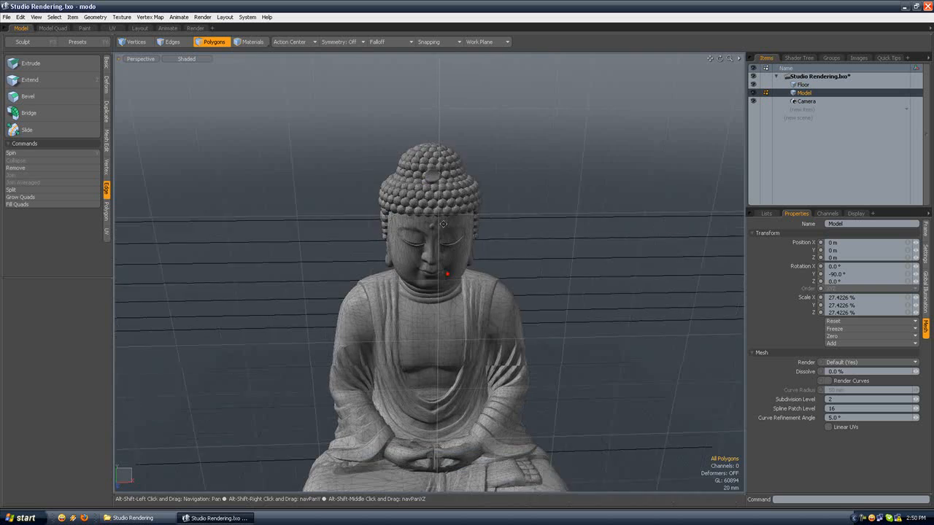
left_click_drag(442, 224, 444, 135, "alt+shift")
scroll(475, 295, "down", 2)
left_click_drag(475, 295, 461, 248, "alt+shift")
scroll(479, 283, "up", 2)
scroll(510, 300, "up", 3)
left_click_drag(510, 299, 488, 268, "alt")
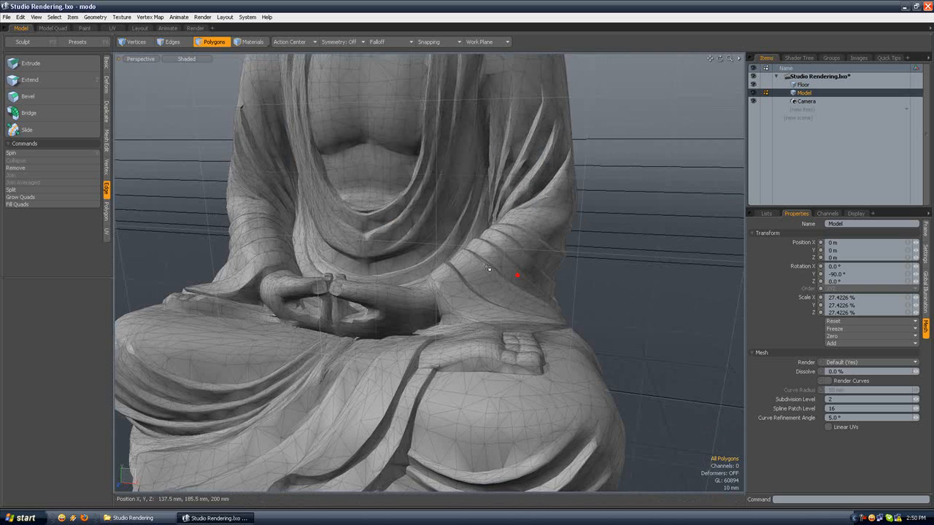
scroll(473, 249, "down", 5)
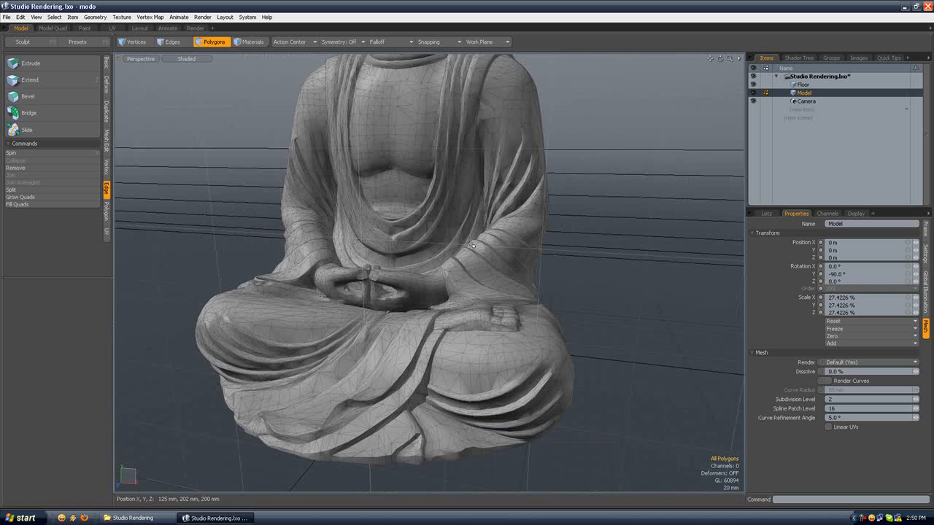
scroll(464, 242, "down", 1)
scroll(430, 223, "down", 2)
left_click_drag(431, 220, 413, 207, "alt+shift")
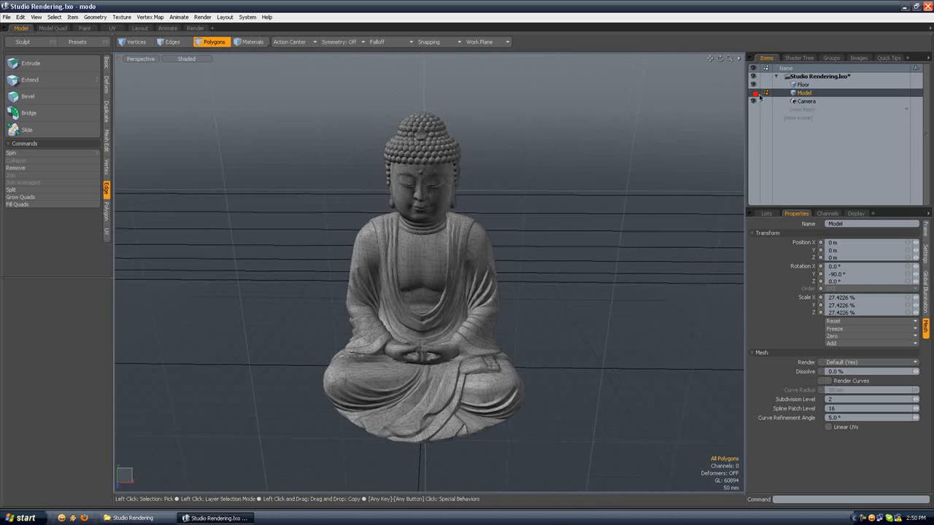
Step: Hide the Buddha Model and add a new mesh item directly above it in the item list
key("n")
left_click_drag(808, 110, 810, 90)
left_click_drag(550, 236, 441, 227, "ctrl+alt")
left_click(106, 64)
left_click_drag(194, 144, 146, 131, "alt+shift")
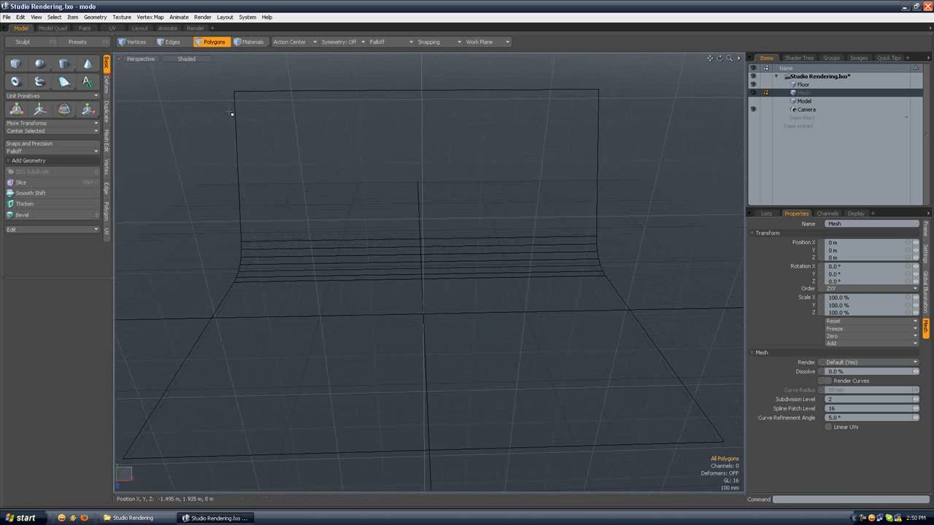
scroll(429, 305, "up", 2)
scroll(429, 299, "down", 2)
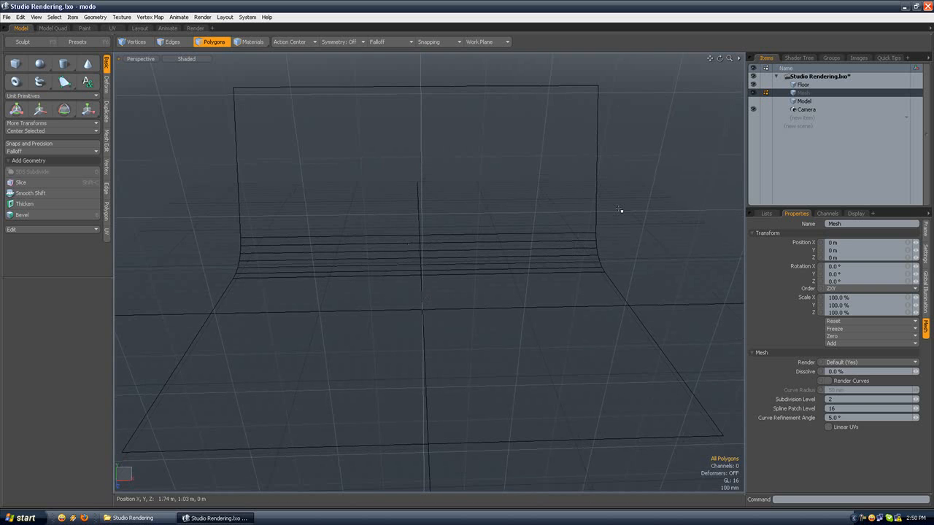
Step: View the Buddha Model in the scene once more and reselect the new empty mesh item
left_click(804, 101)
scroll(404, 281, "up", 5)
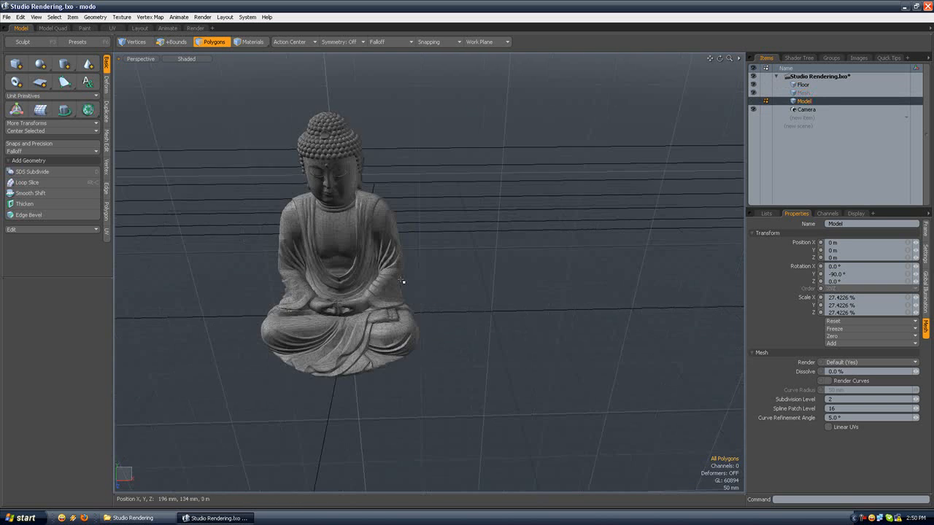
key("shift+a")
left_click_drag(401, 281, 429, 278, "alt")
scroll(413, 249, "down", 2)
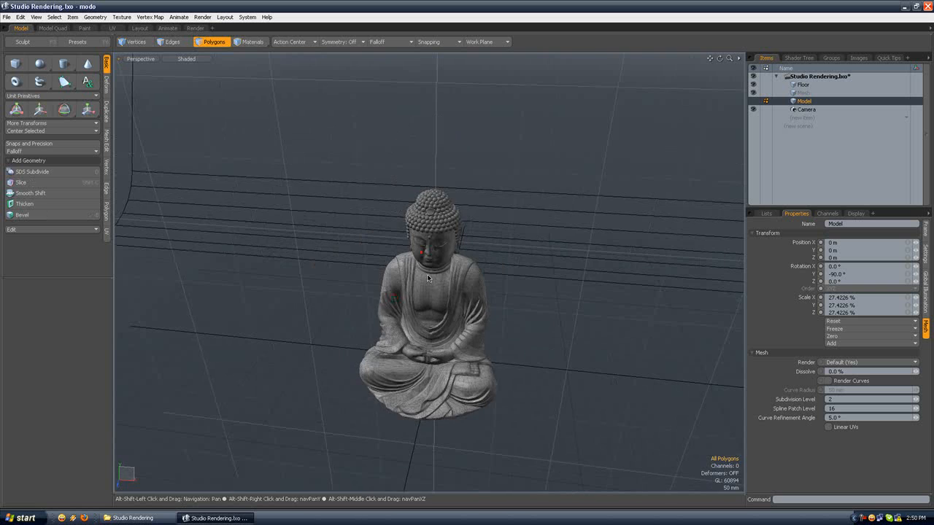
scroll(428, 278, "down", 3)
left_click(775, 93)
left_click_drag(439, 196, 456, 220, "alt+shift")
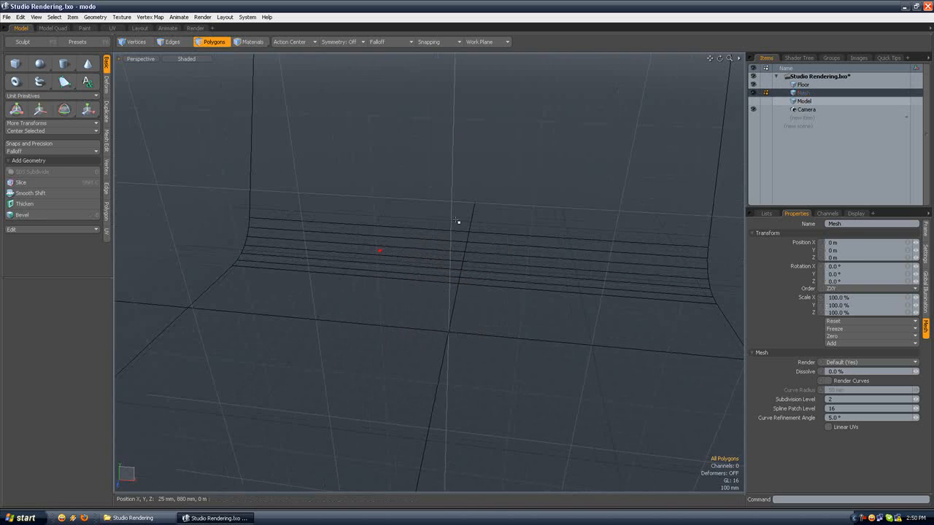
left_click(102, 20)
mouse_move(110, 40)
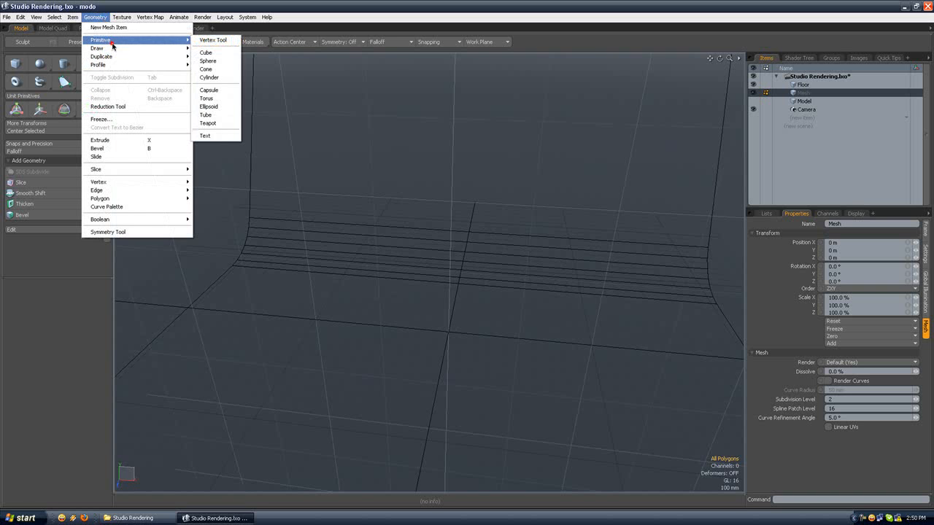
left_click(209, 122)
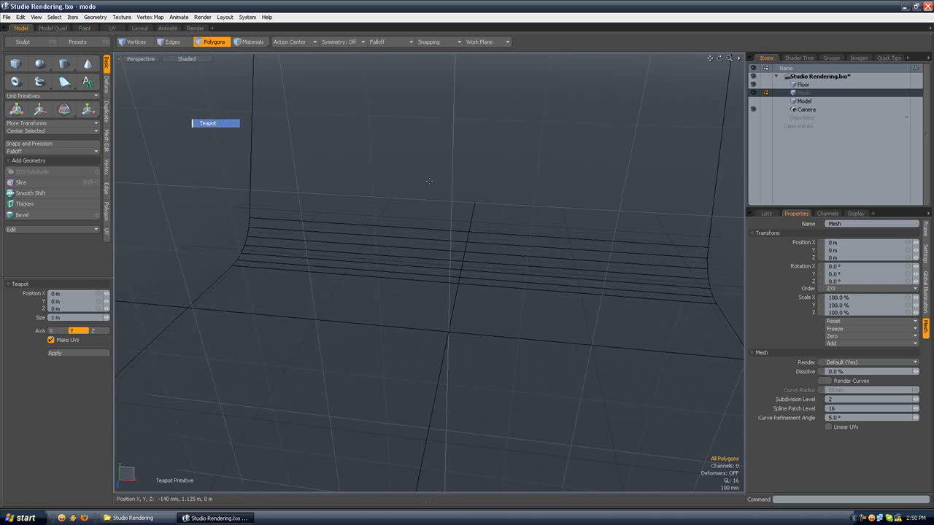
left_click(452, 298)
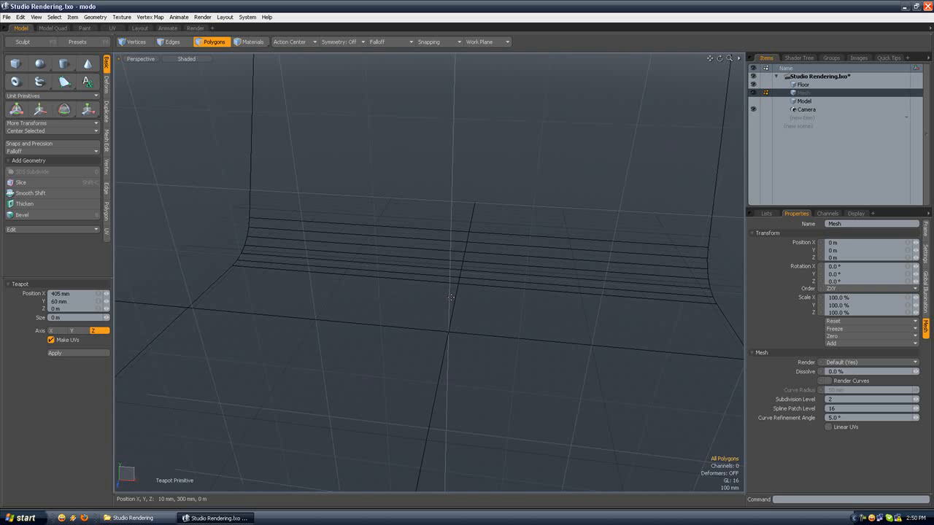
scroll(492, 238, "down", 3)
left_click_drag(514, 244, 401, 218, "alt+shift")
key("space")
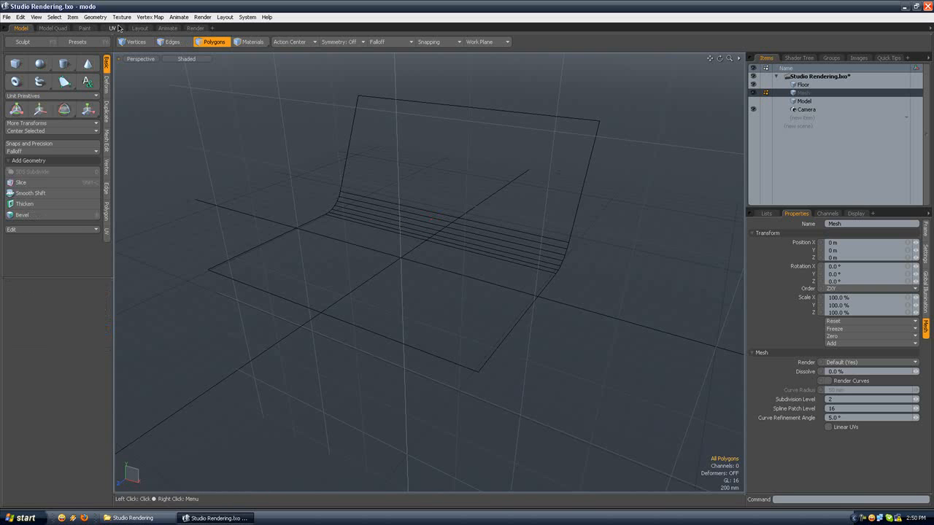
Step: Draw a Teapot primitive about 1.4 m in size along the Z axis near the scene origin
left_click(95, 17)
left_click(138, 39)
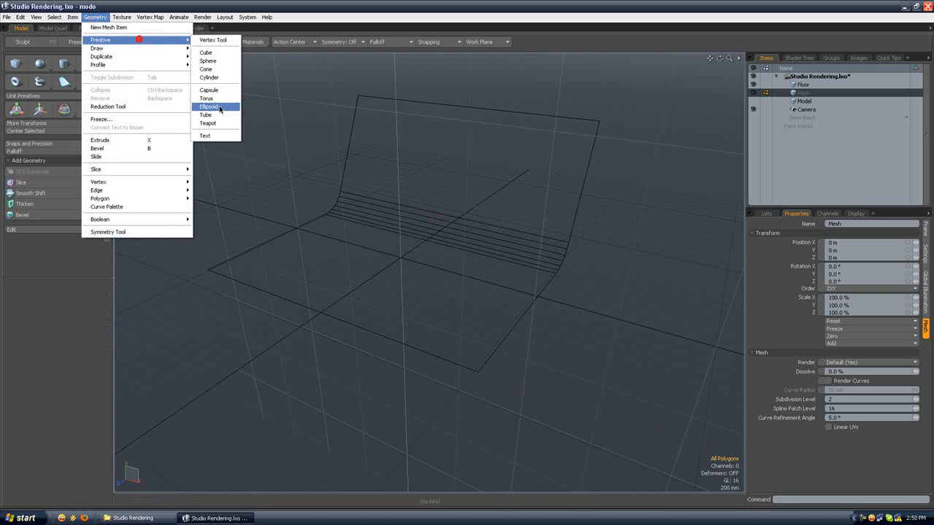
left_click(216, 123)
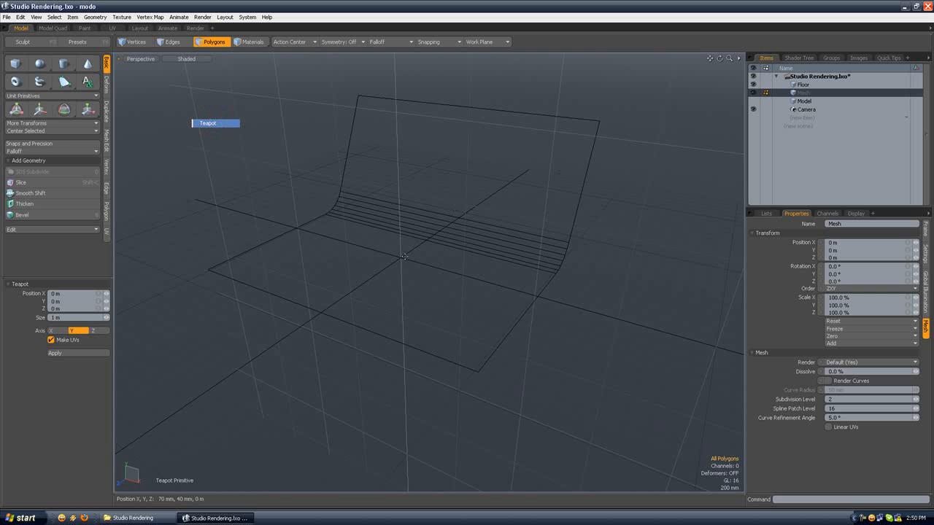
left_click_drag(403, 256, 437, 272)
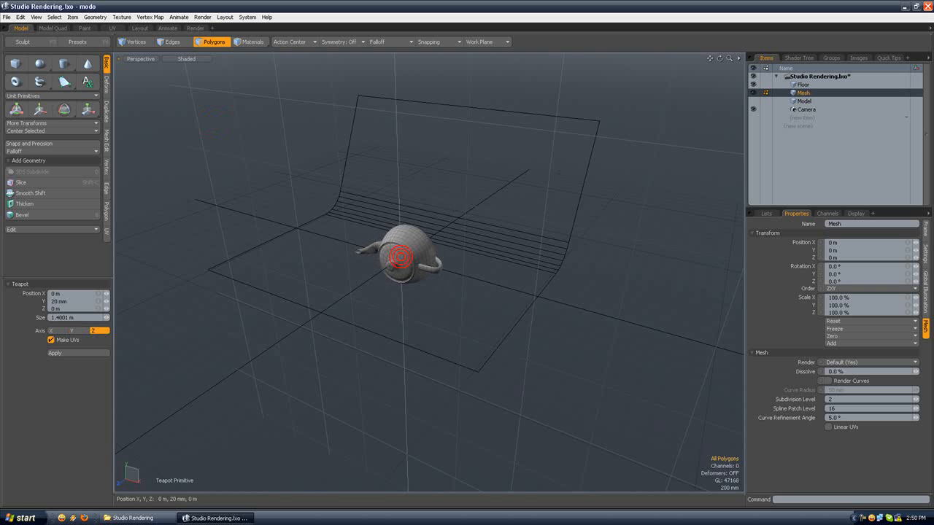
Step: Rotate the teapot by -90° about the X axis so it stands upright
left_click(214, 42)
scroll(381, 226, "up", 5)
left_click_drag(382, 225, 116, 260, "alt")
key("e")
left_click(16, 294)
type("-90")
key("Return")
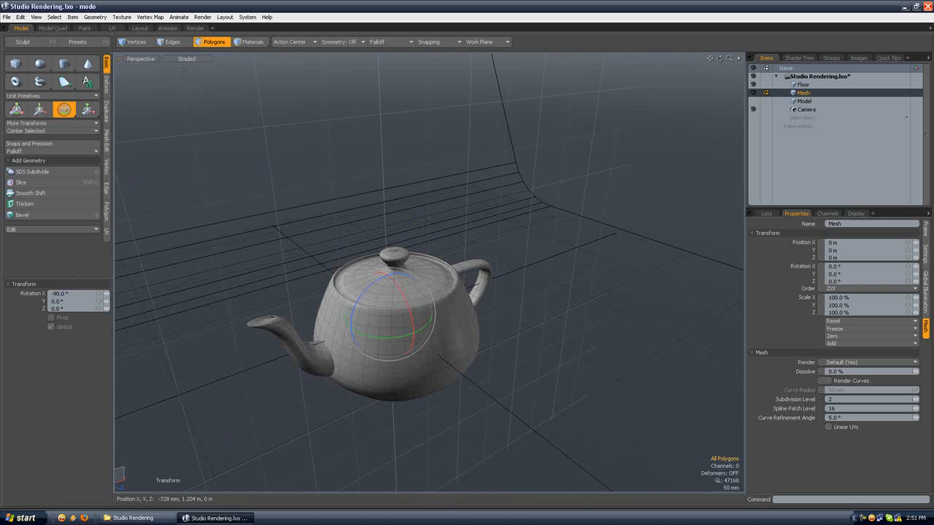
Step: Scale the teapot uniformly to about 61.5 %
key("space")
key("r")
left_click_drag(389, 314, 361, 313)
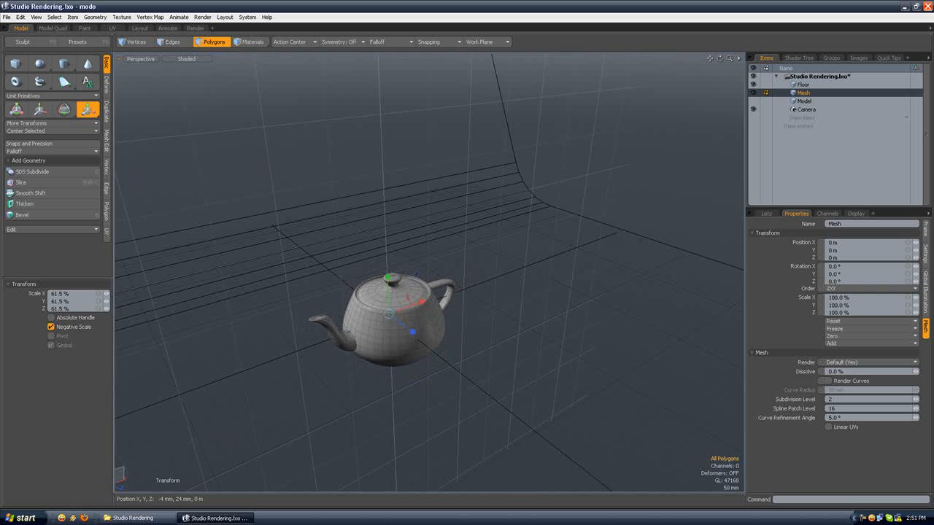
key("space")
Step: Move the teapot up along Y in the Left view until its base rests on the floor line
left_click(151, 60)
left_click(156, 55)
left_click_drag(396, 240, 403, 218, "alt")
scroll(396, 195, "down", 5)
key("w")
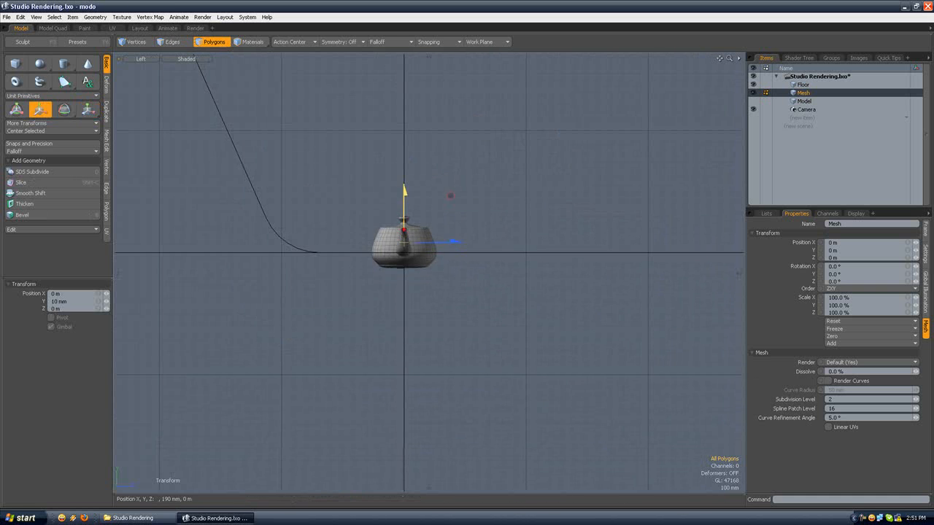
left_click_drag(450, 195, 450, 181)
key("space")
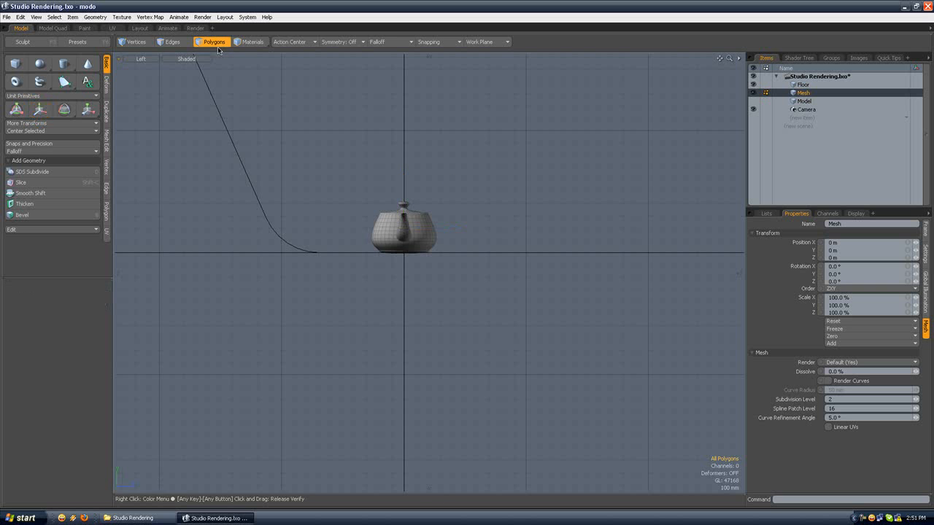
Step: Return to the Perspective view and rotate the teapot about its vertical axis to turn the spout toward the front
left_click(151, 60)
left_click(151, 67)
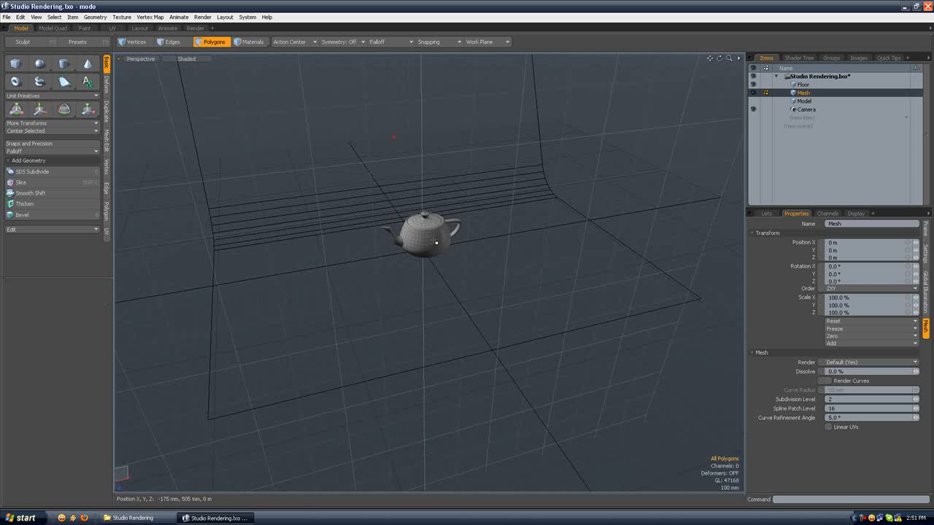
key("e")
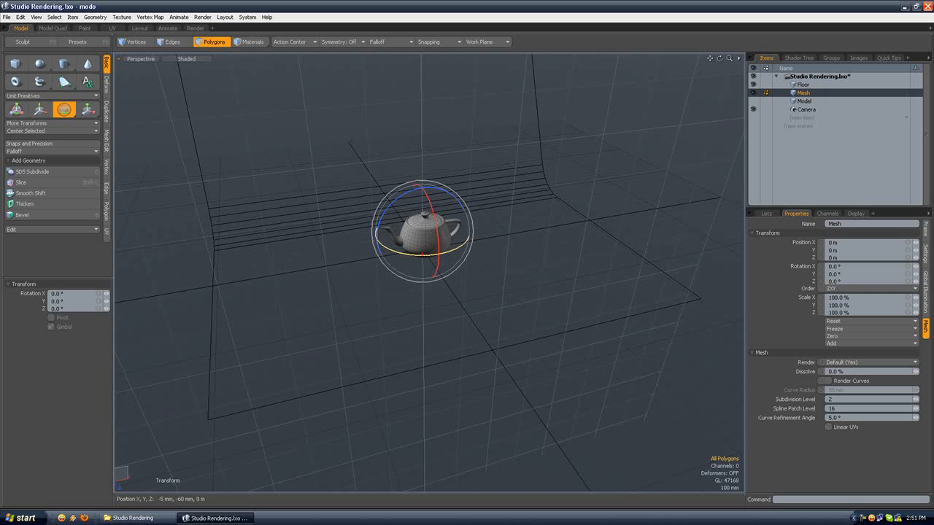
key("space")
Step: Look through the scene's Camera and adjust its angle and distance to frame the whole teapot
left_click(141, 59)
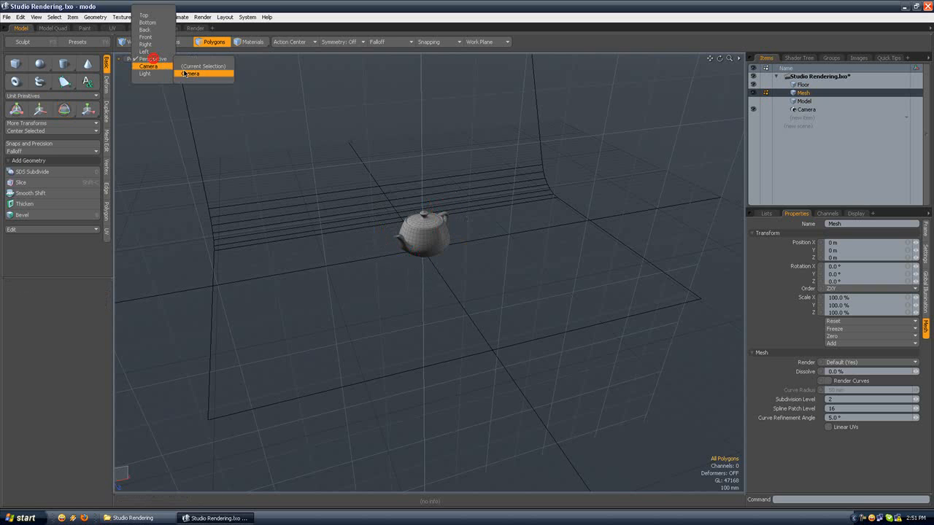
left_click(201, 74)
left_click_drag(477, 195, 475, 183, "alt")
scroll(475, 182, "down", 8)
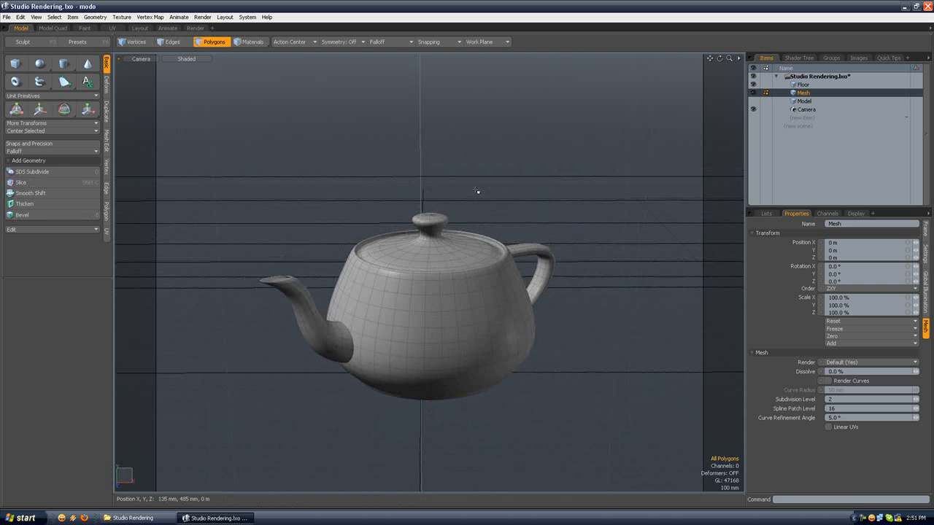
scroll(479, 185, "up", 5)
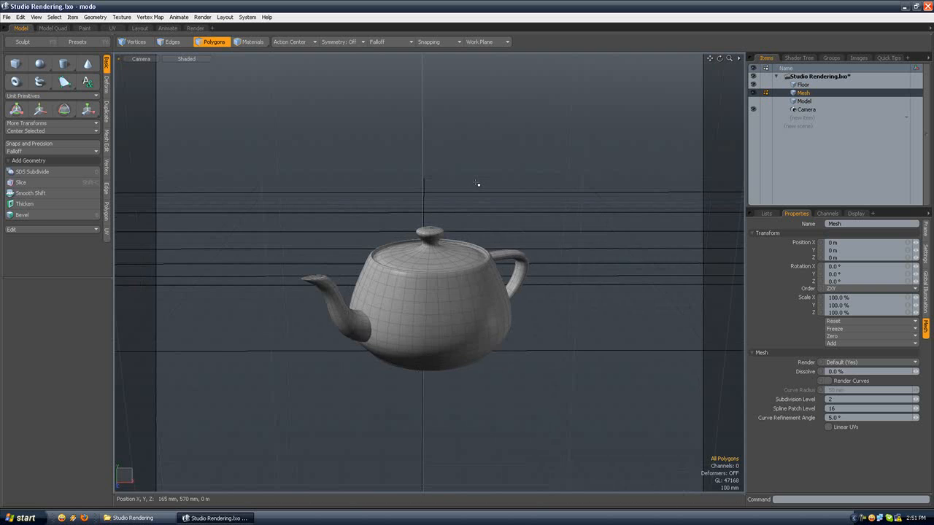
left_click_drag(479, 184, 463, 185, "alt")
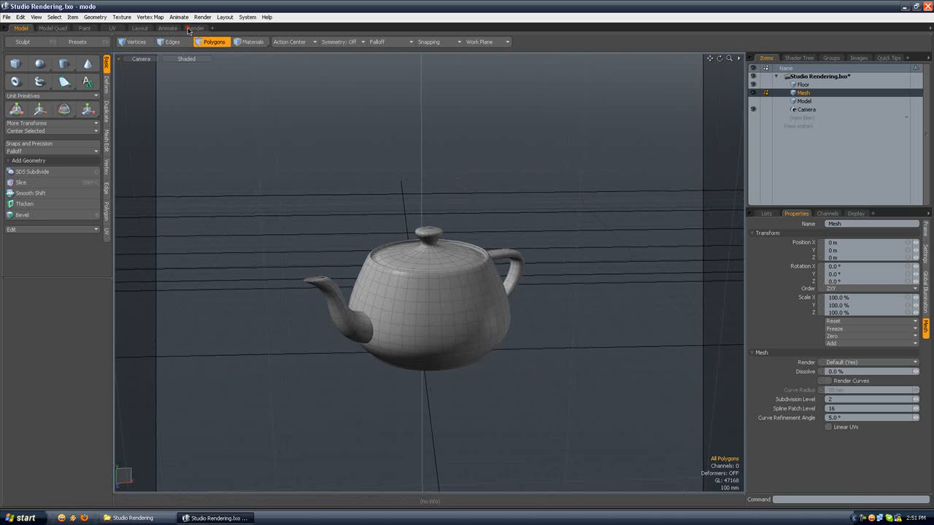
Step: Switch to the Render layout
left_click(191, 29)
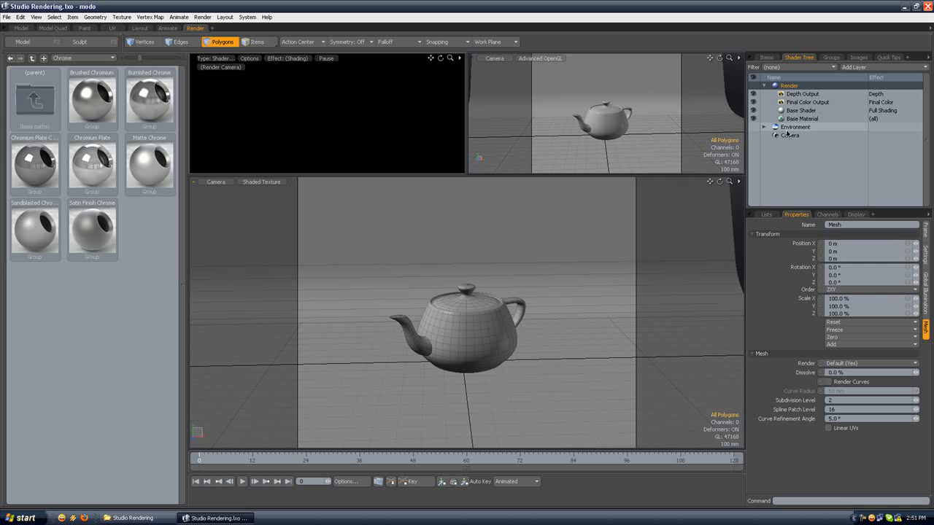
Step: Try a directional light in the scene and delete it
left_click(106, 17)
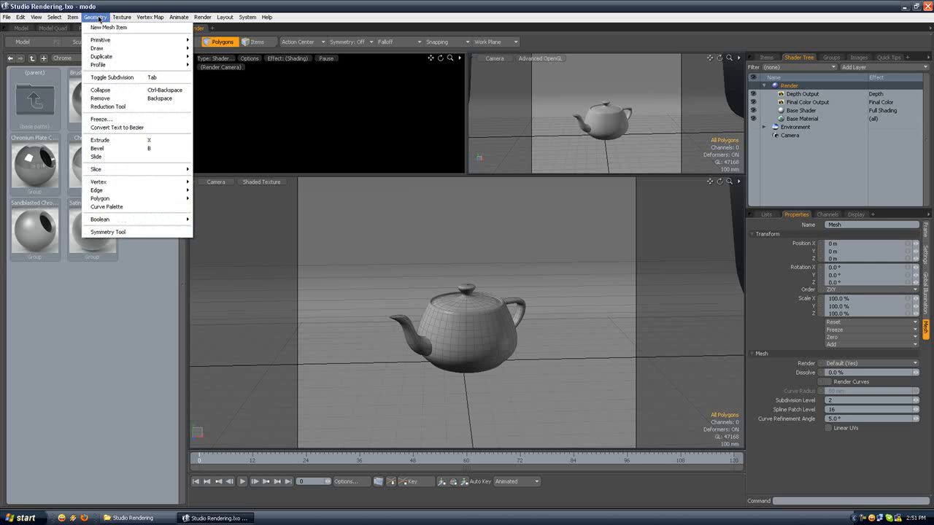
mouse_move(88, 36)
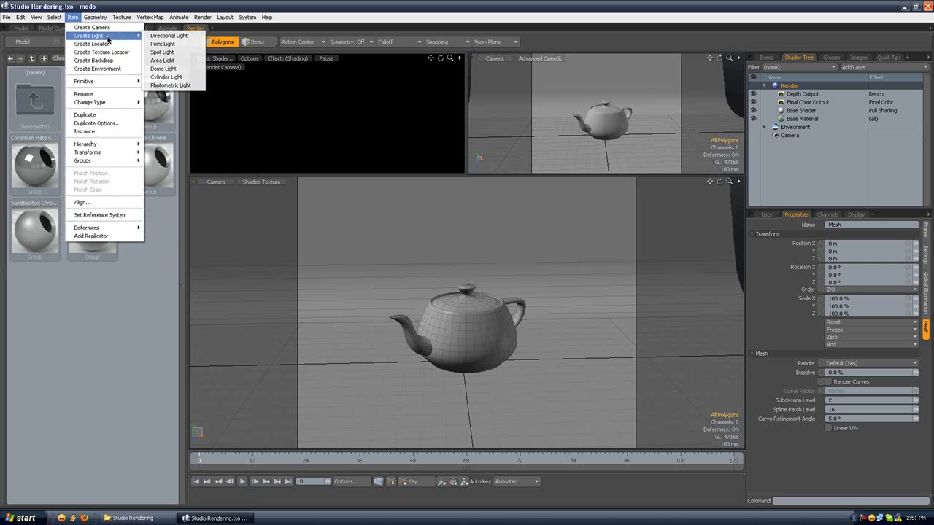
left_click(164, 38)
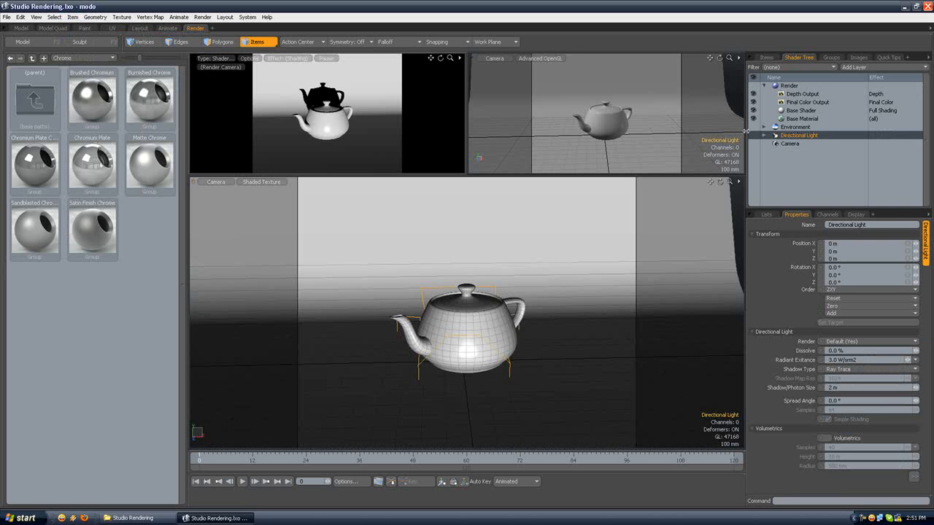
left_click(806, 127)
left_click(805, 136)
key("Delete")
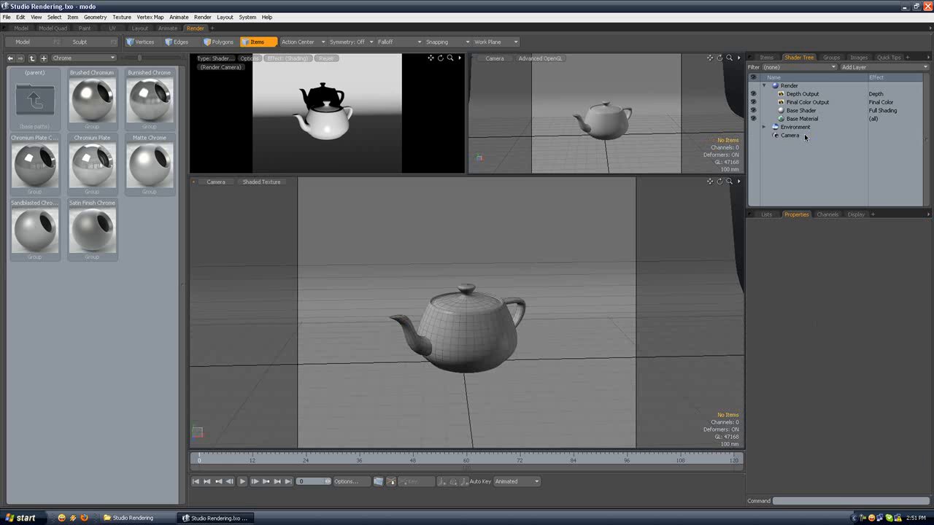
Step: Show the scene in Perspective view in the main viewport and add an area light
left_click(219, 183)
left_click(225, 178)
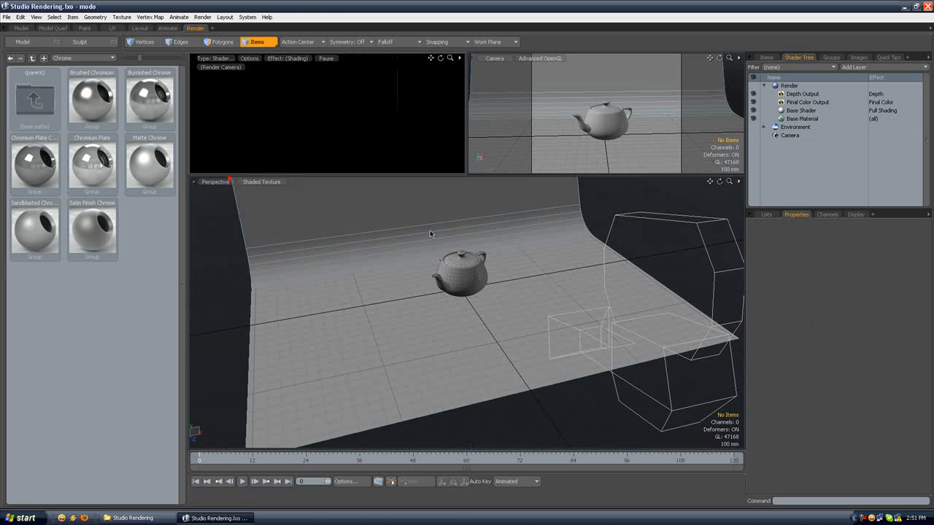
scroll(457, 251, "up", 3)
scroll(457, 245, "down", 3)
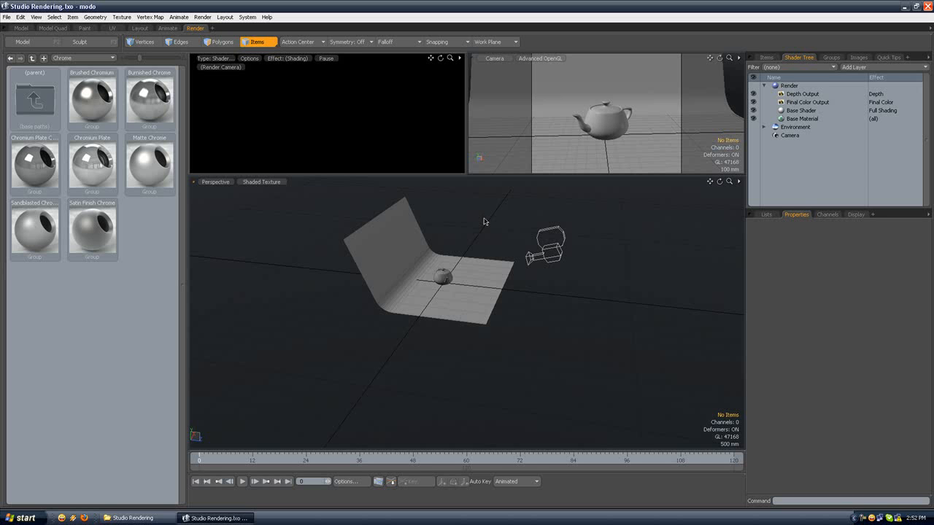
scroll(512, 252, "up", 5)
left_click_drag(513, 256, 398, 281, "alt+shift")
scroll(471, 280, "down", 4)
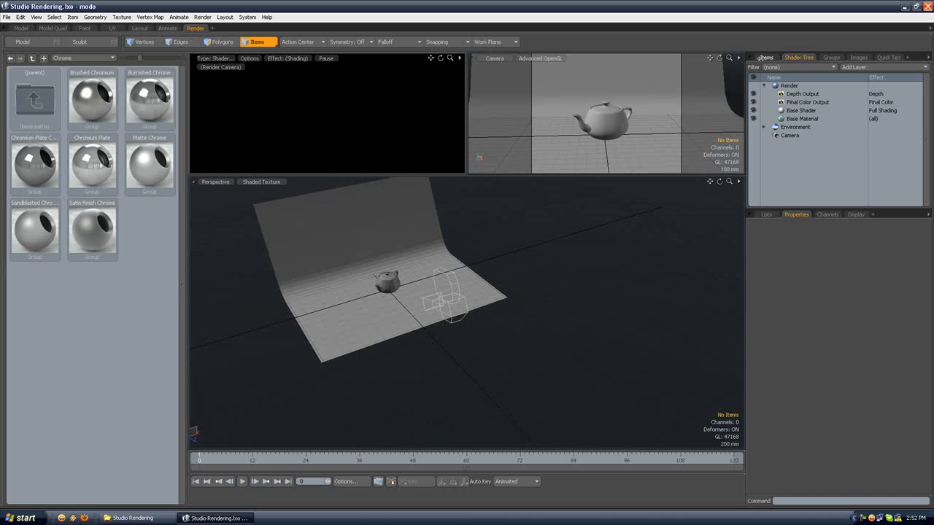
left_click_drag(400, 255, 379, 255, "alt")
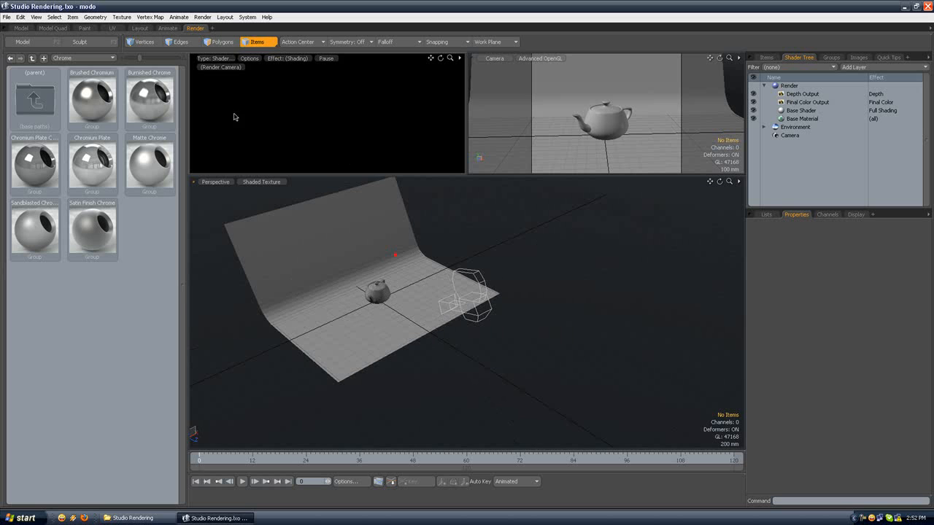
left_click(90, 17)
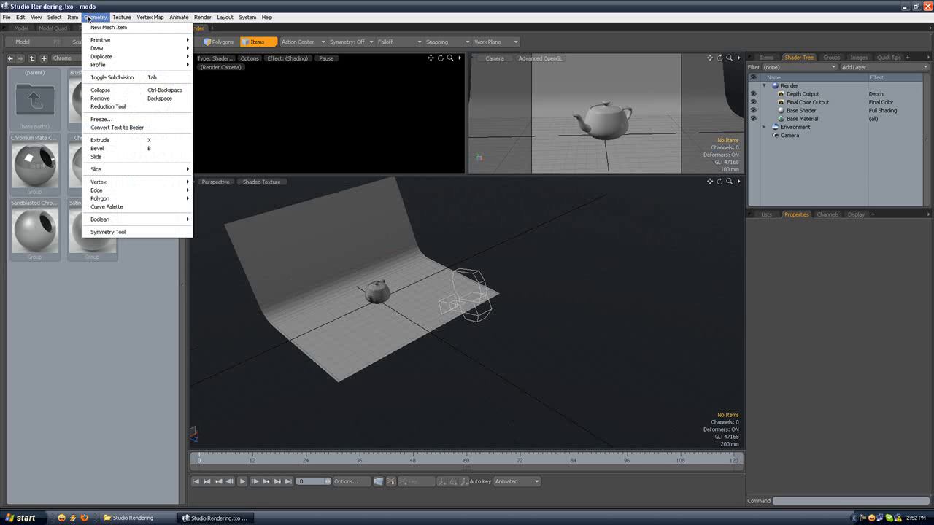
mouse_move(72, 17)
mouse_move(90, 35)
left_click(169, 60)
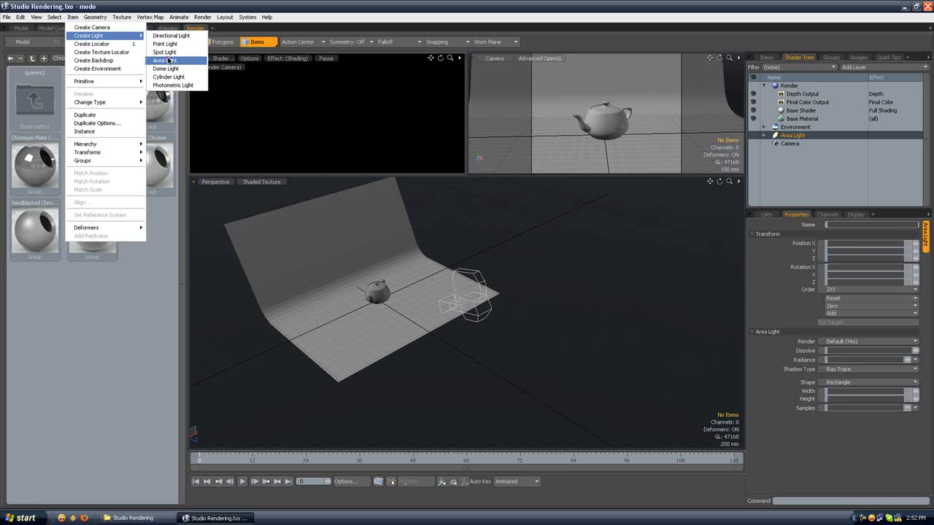
Step: Switch to the Animate layout and show the backdrop, area light and camera in Perspective view
left_click_drag(387, 199, 458, 197, "alt")
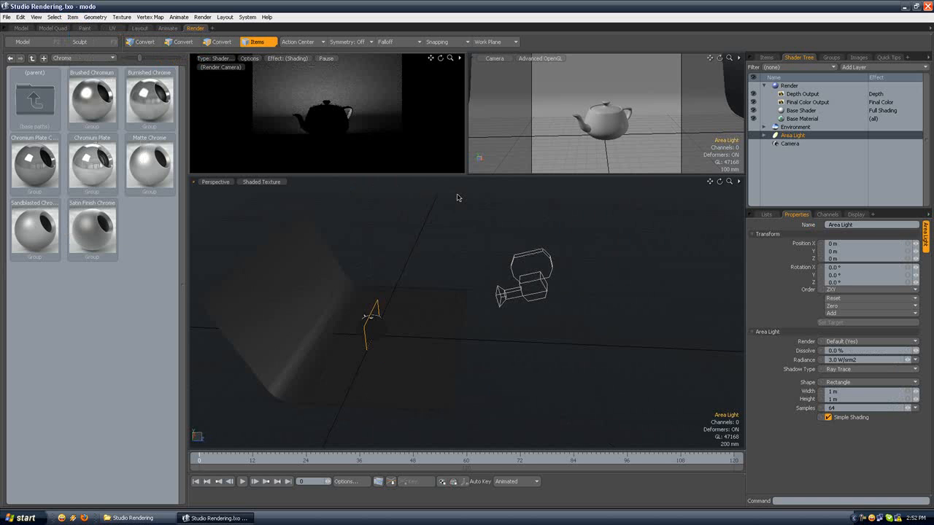
left_click_drag(396, 273, 418, 269, "alt")
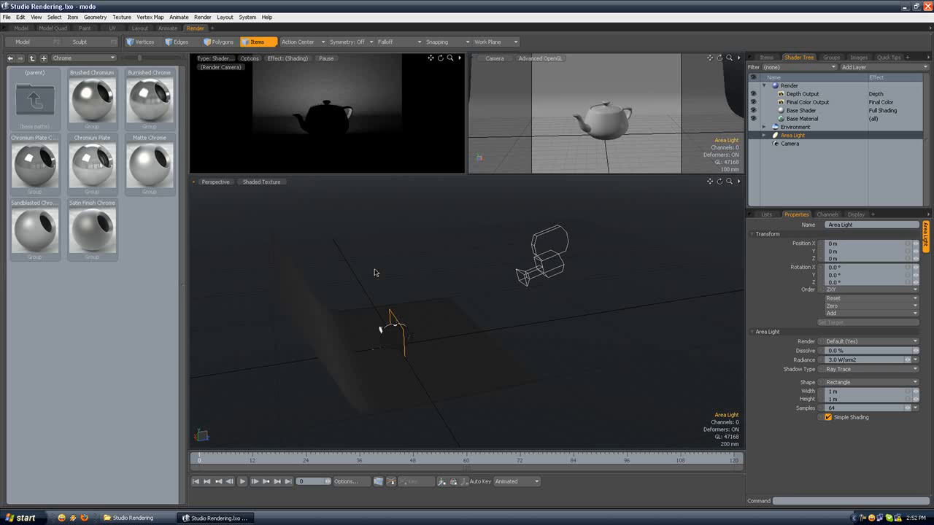
left_click(167, 28)
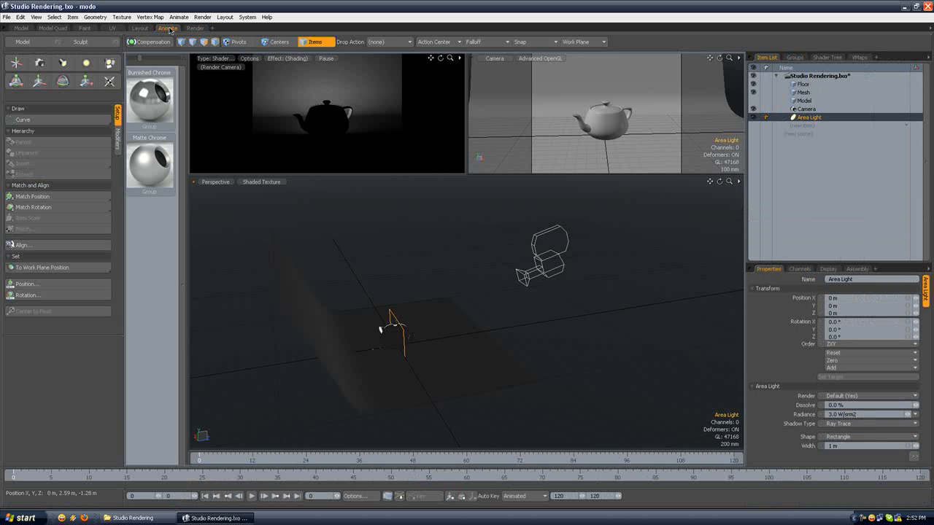
left_click(155, 58)
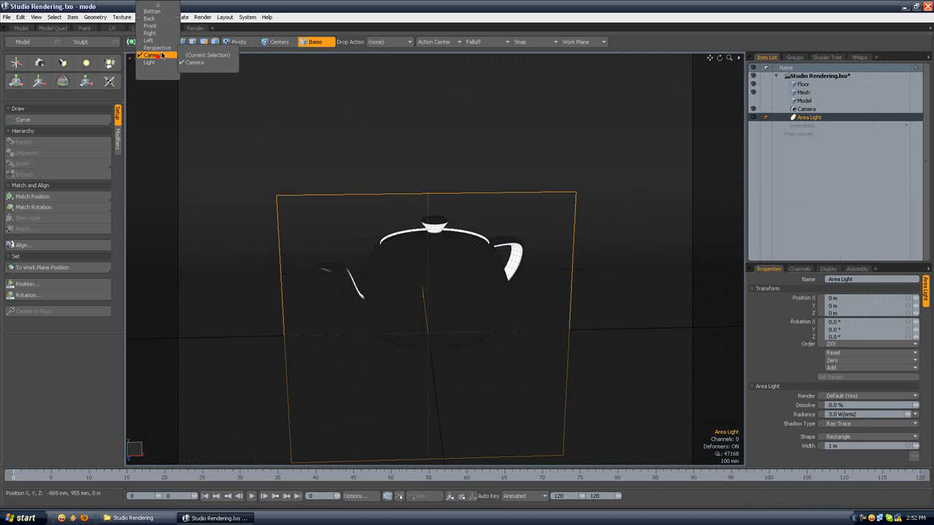
left_click(155, 48)
left_click_drag(367, 179, 422, 210, "alt")
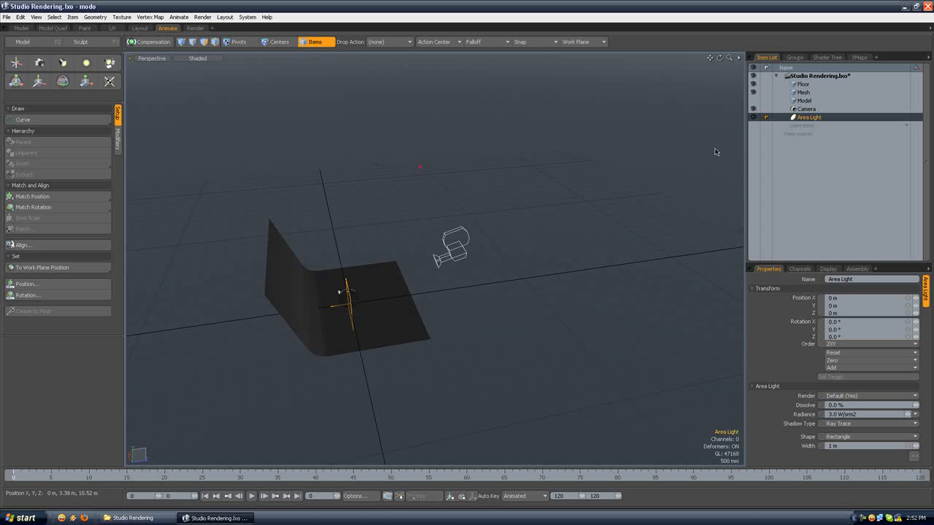
Step: Match the Area Light's position and rotation to those of the Camera
left_click(806, 109)
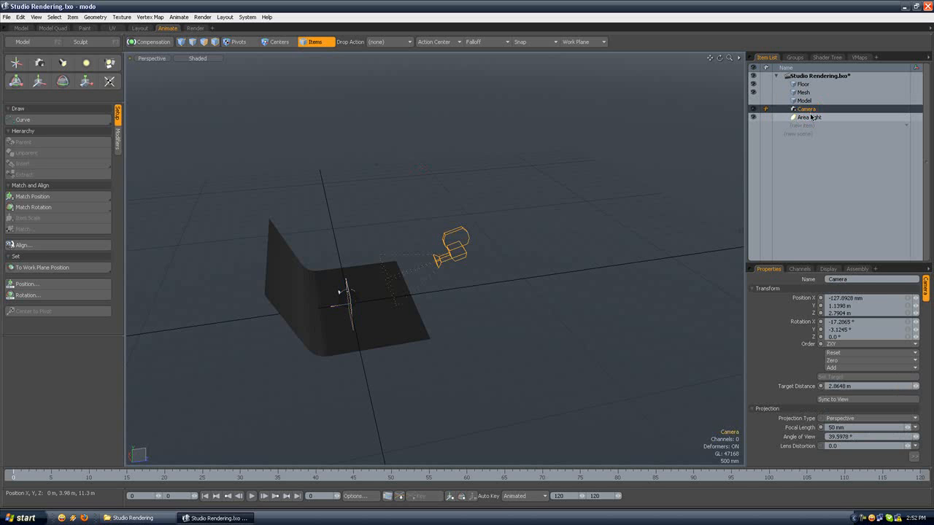
left_click(809, 118)
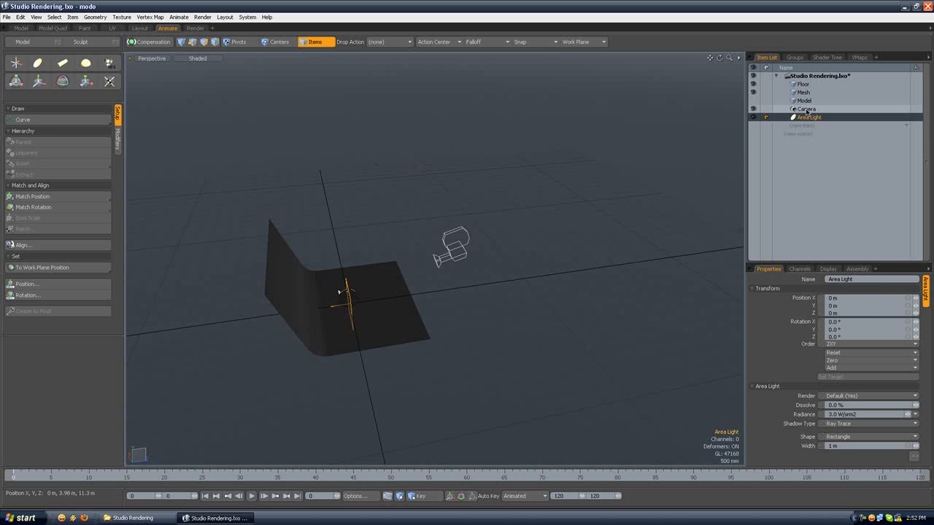
left_click(806, 109, "ctrl")
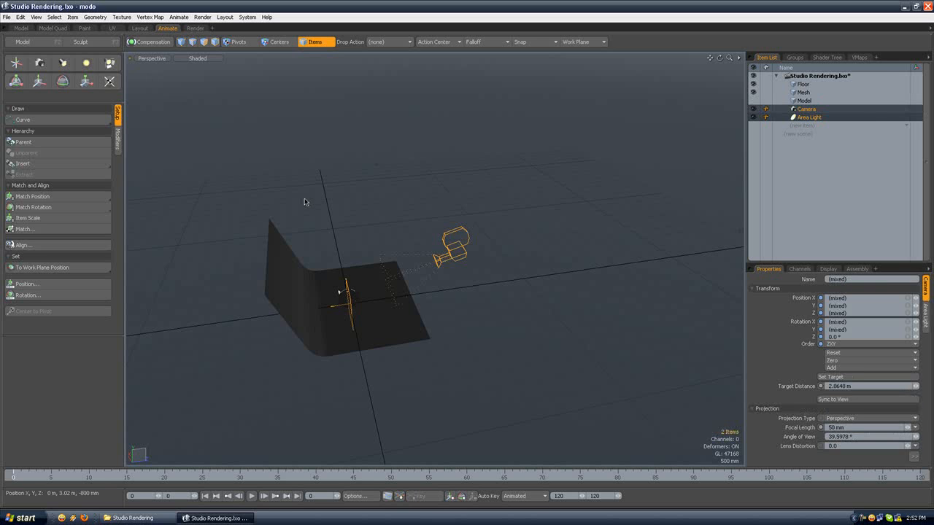
left_click(53, 197)
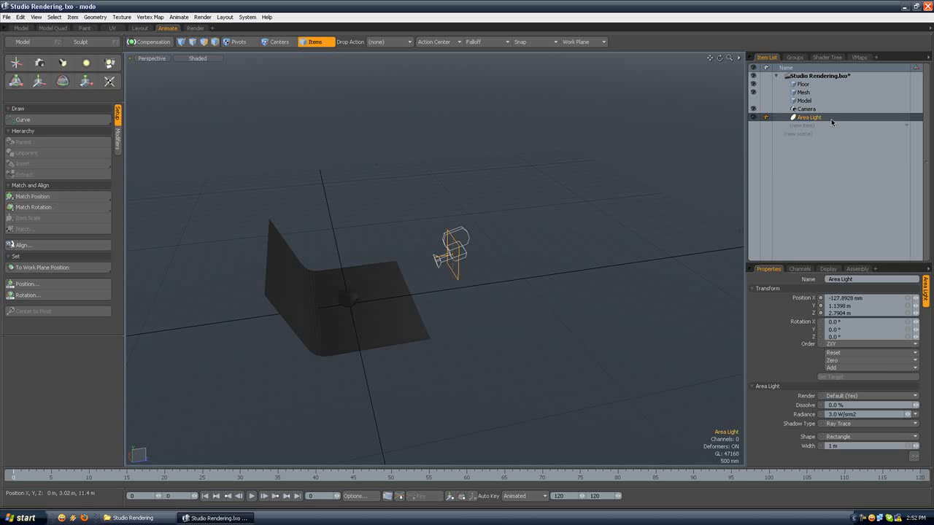
left_click(806, 109, "ctrl")
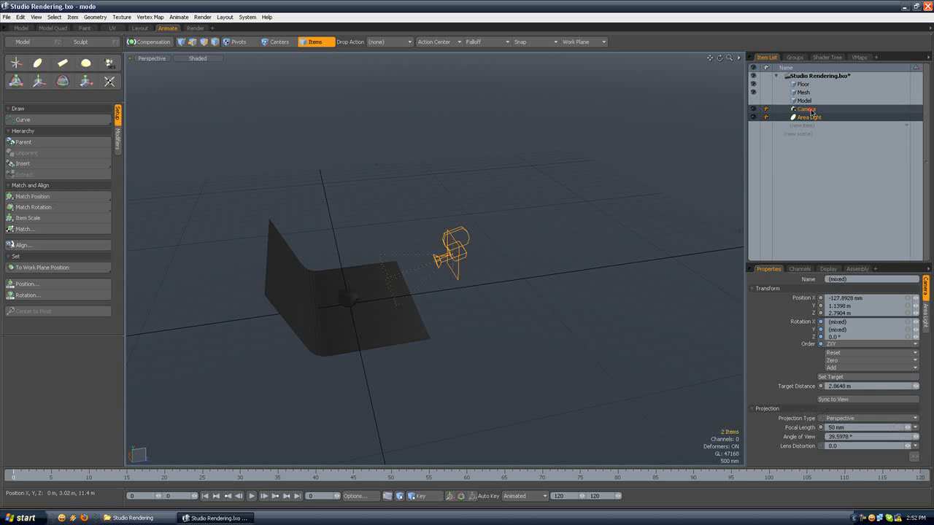
left_click(68, 208)
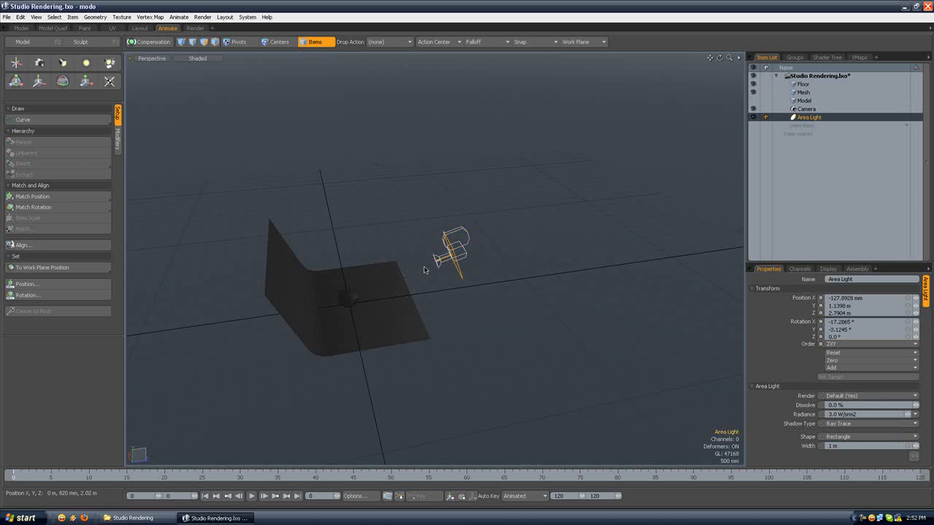
left_click_drag(405, 137, 292, 172, "alt")
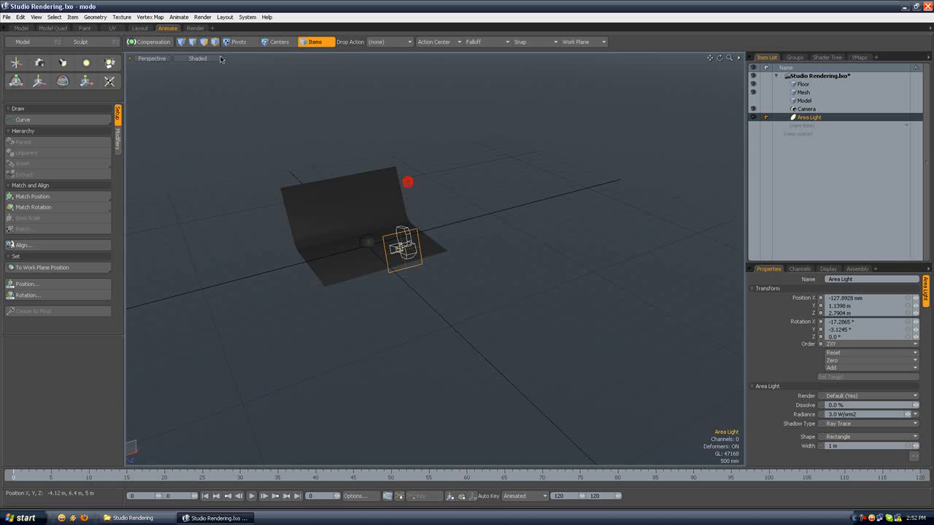
Step: Return to the Render layout with the Render item selected and look through the Camera in the main viewport
left_click(194, 28)
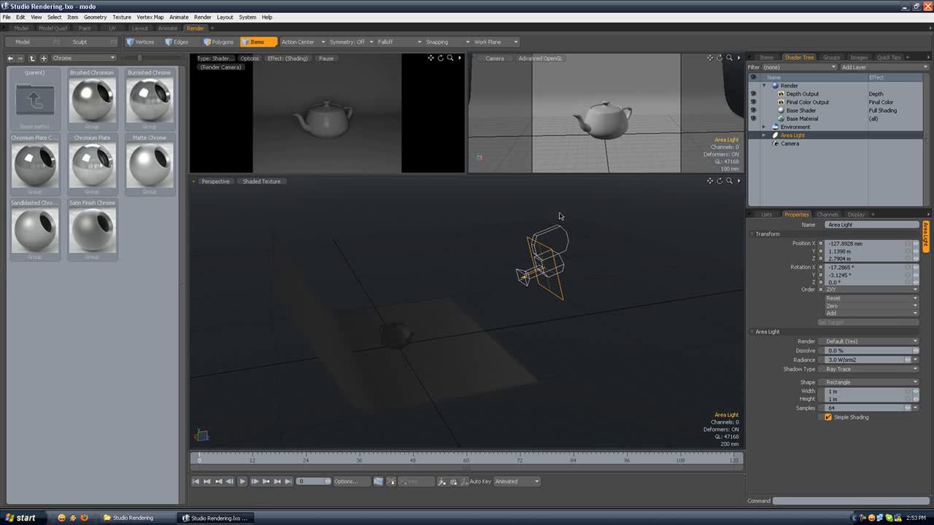
left_click(789, 86)
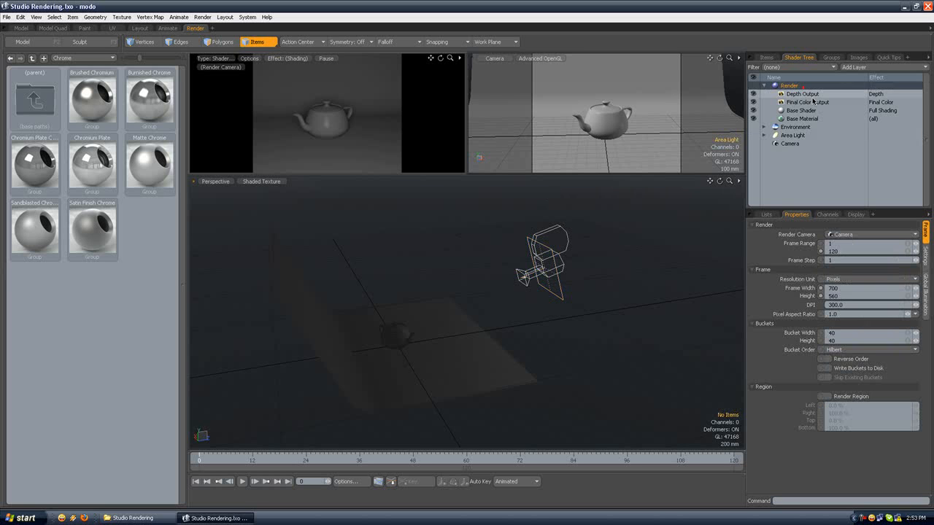
left_click(814, 289)
left_click(226, 181)
mouse_move(223, 188)
left_click(263, 194)
Step: Set the render frame size to 600 pixels wide and 500 pixels high
left_click(837, 288)
type("500")
key("Tab")
type("500")
key("Return")
left_click(836, 287)
type("600")
key("Return")
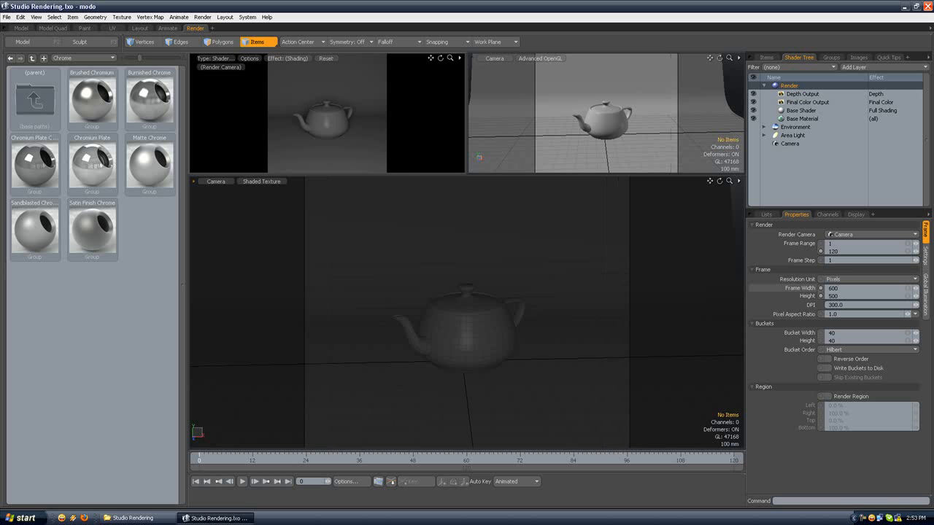
Step: Render the current frame to examine the lighting on the teapot, and close the render window
left_click(202, 16)
left_click(218, 29)
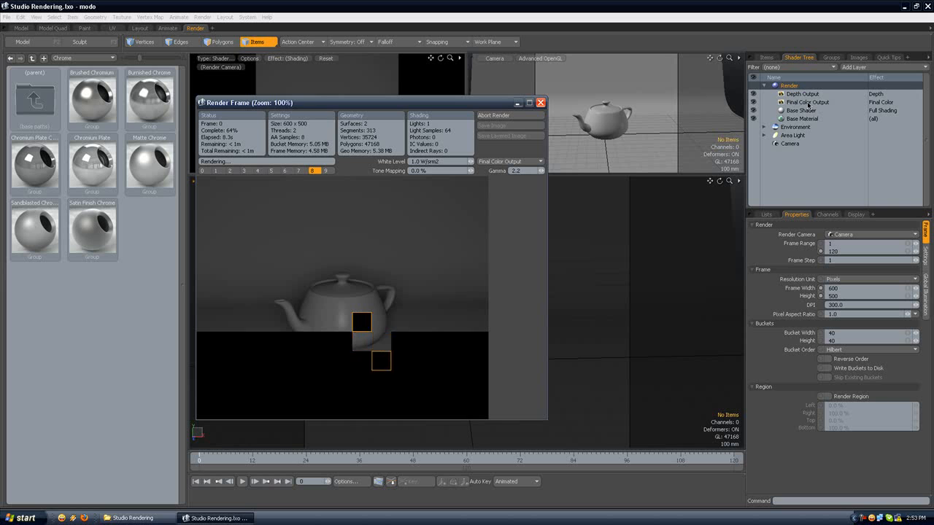
left_click_drag(522, 171, 496, 170)
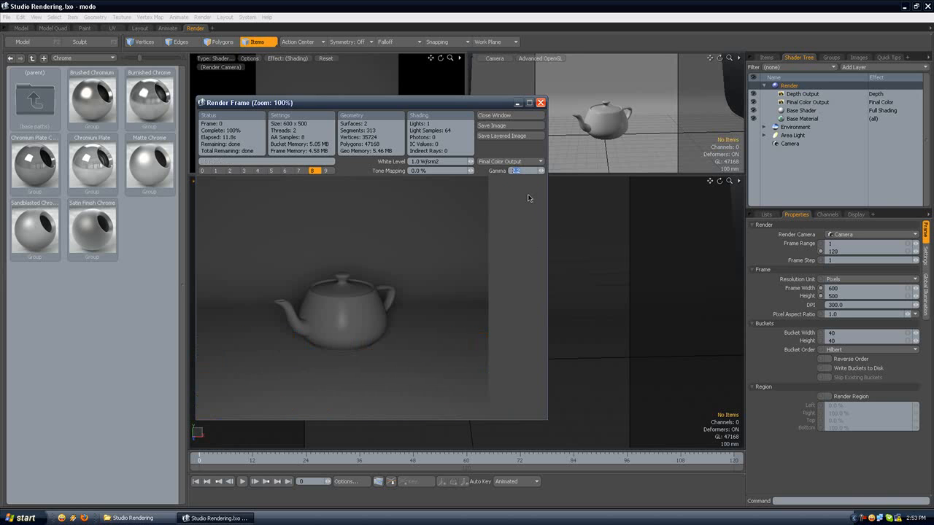
left_click(540, 102)
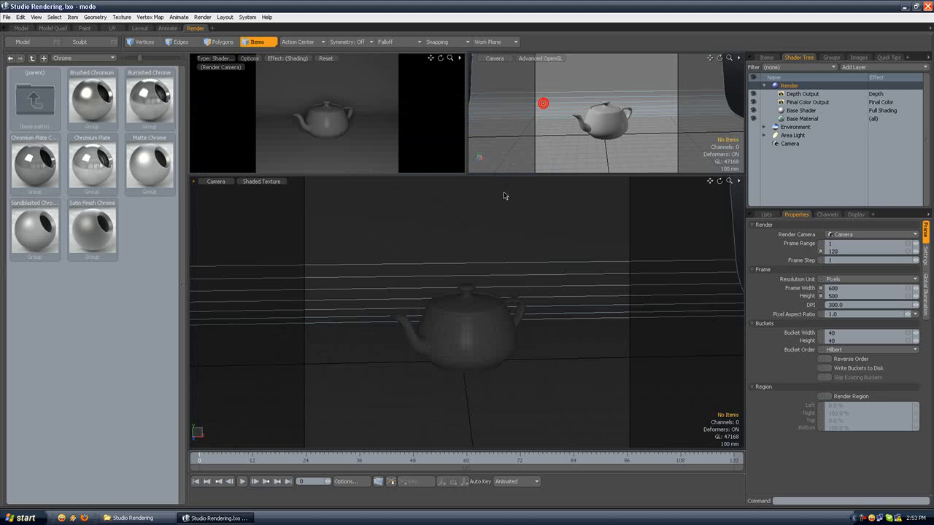
Step: Try a White Level of 0.2 W/srm2 on the Final Color Output and restore it to 1.0
left_click(813, 102)
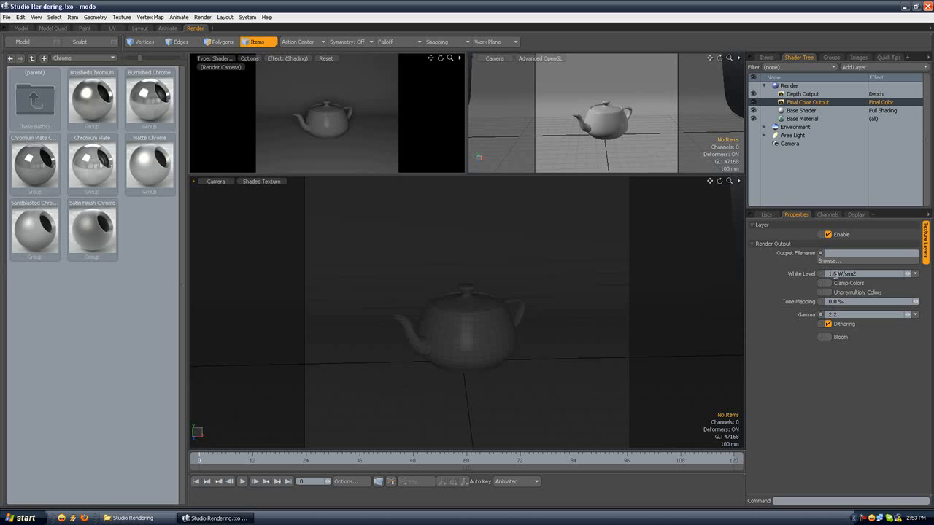
type(".2")
key("Return")
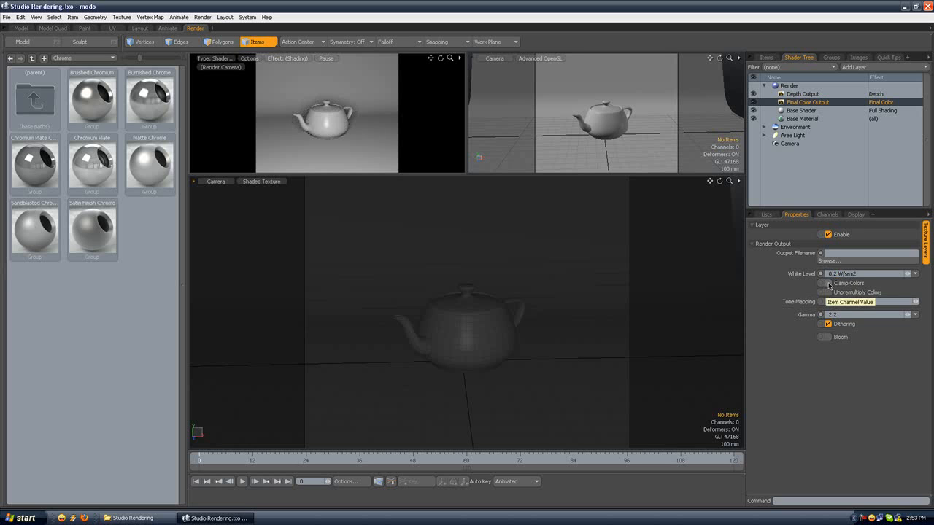
left_click_drag(837, 275, 814, 277)
type("1")
key("Return")
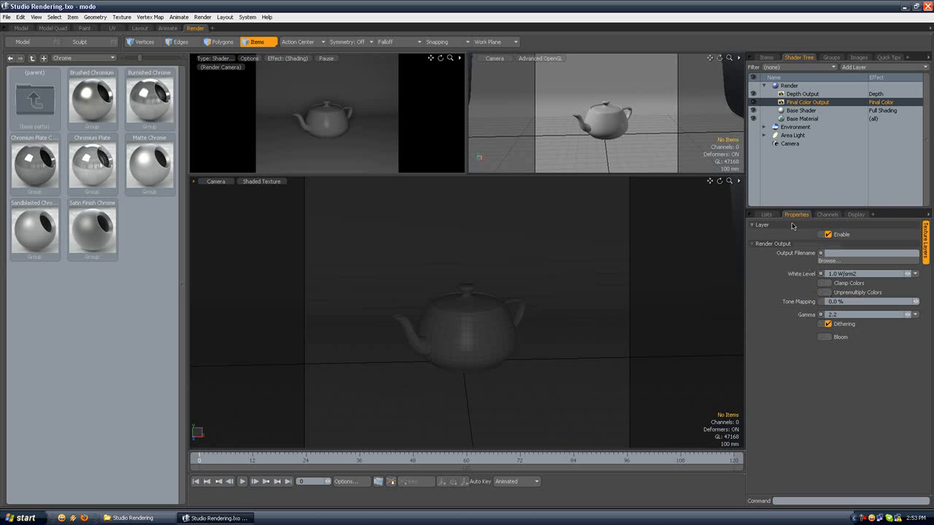
Step: Switch the main viewport to the Perspective view and select the Area Light
left_click(218, 182)
left_click(225, 177)
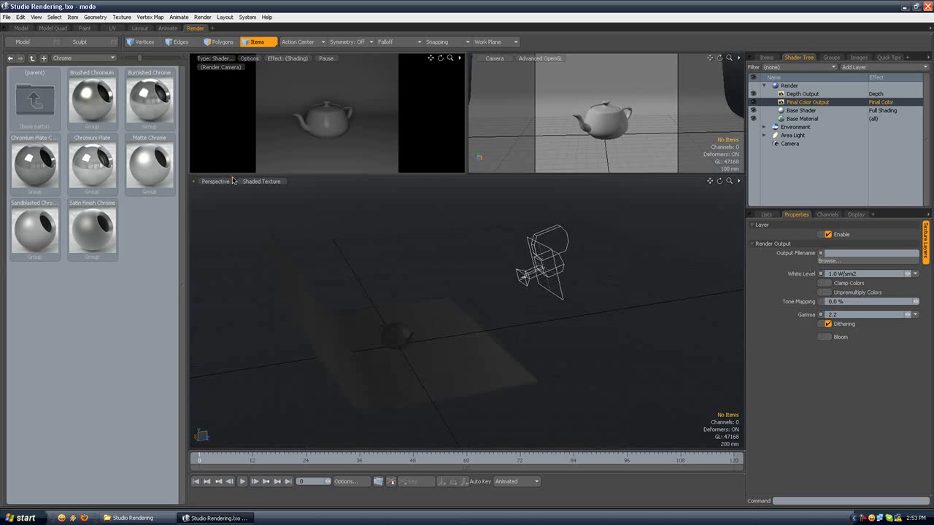
mouse_move(448, 259)
left_mouse_down("alt")
mouse_move(387, 271)
mouse_move(460, 264)
left_mouse_up("alt")
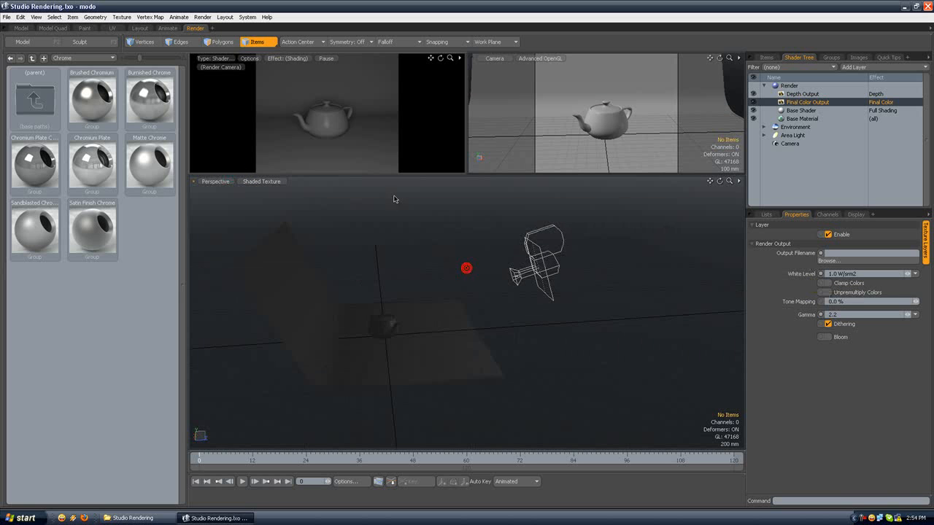
left_click_drag(452, 214, 477, 233, "alt")
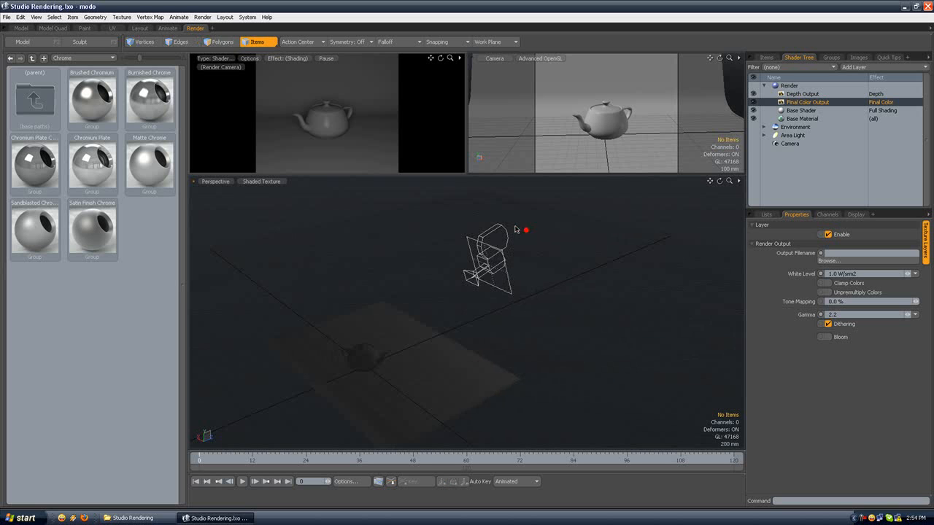
left_click(796, 135)
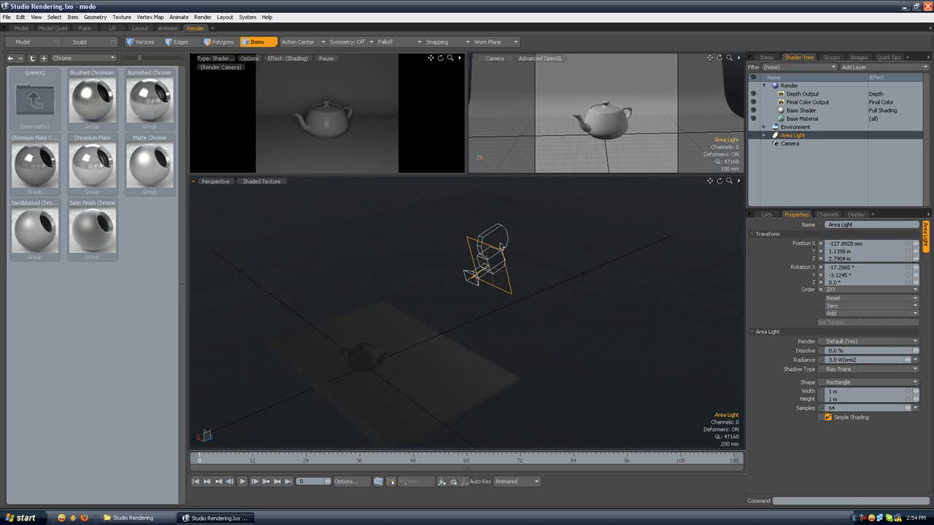
Step: Examine where the Area Light sits relative to the camera, teapot and backdrop
scroll(487, 258, "up", 5)
scroll(567, 252, "down", 5)
left_click_drag(568, 243, 537, 242, "alt+shift")
scroll(517, 236, "up", 4)
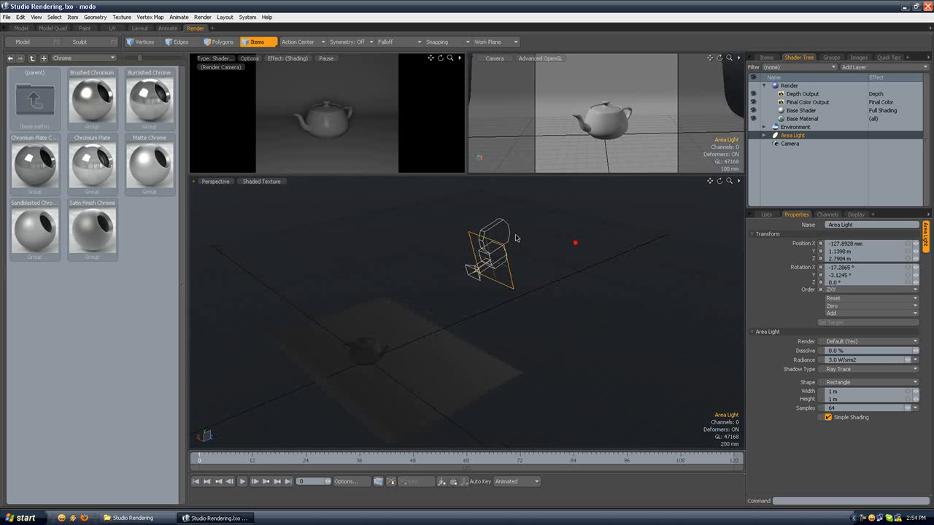
scroll(512, 236, "up", 2)
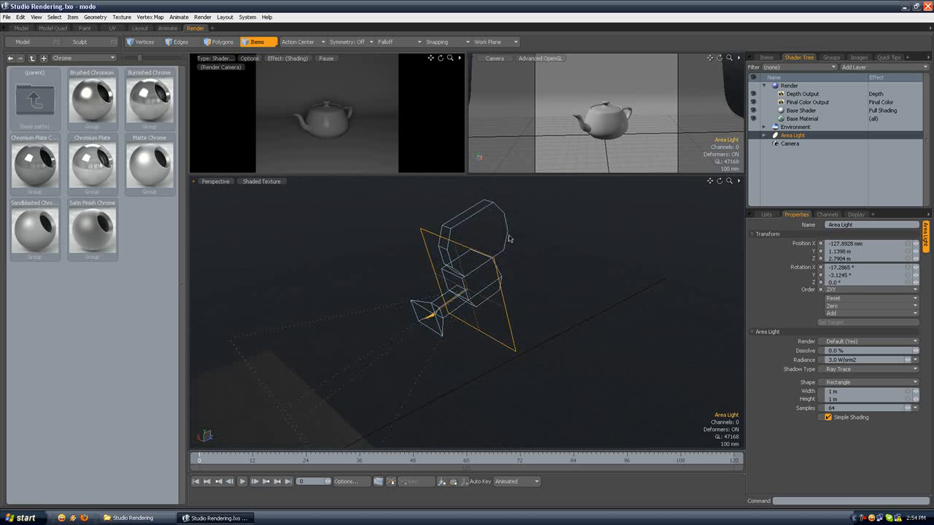
scroll(544, 248, "up", 2)
scroll(543, 248, "down", 2)
left_click_drag(502, 260, 446, 261, "alt")
scroll(446, 261, "down", 1)
scroll(446, 261, "down", 2)
left_click_drag(406, 238, 428, 251, "alt+shift")
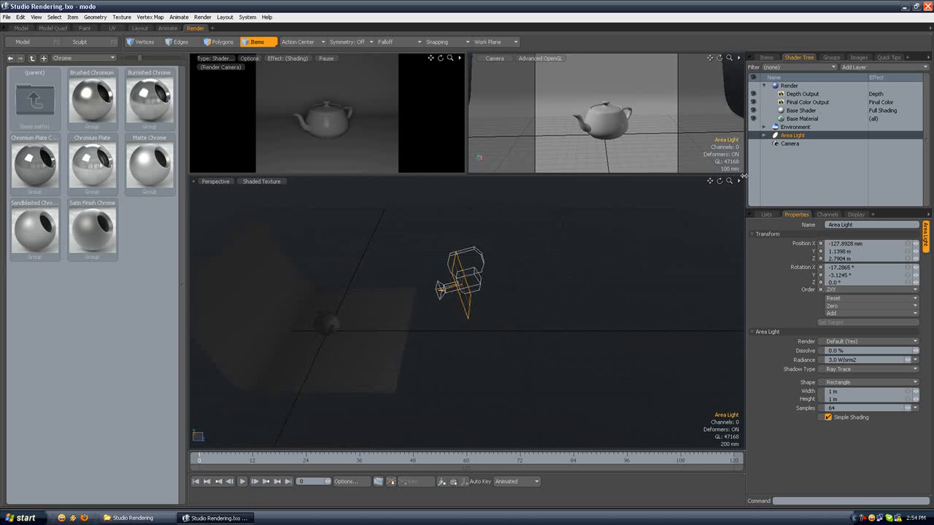
Step: Select all of the teapot's polygons and assign them a new material named Teapot
left_click(222, 42)
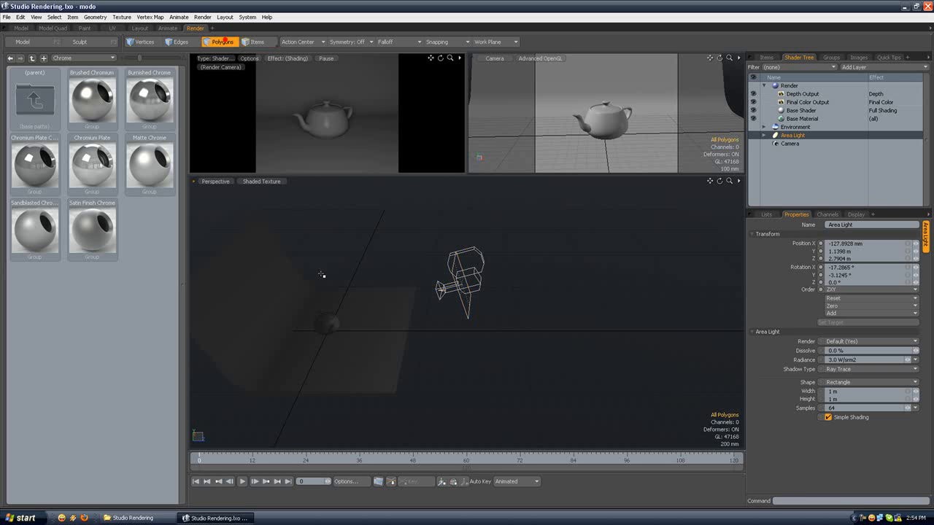
double_click(329, 321)
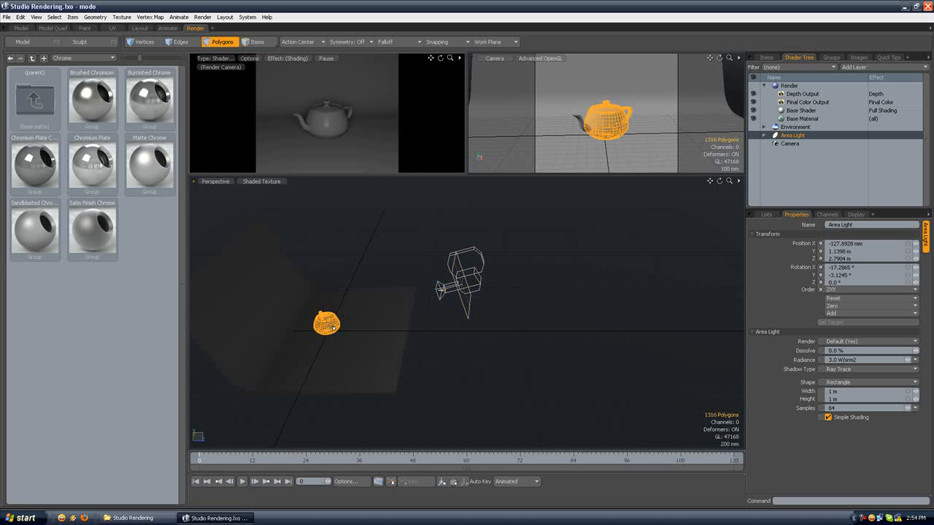
key("shift+a")
key("u")
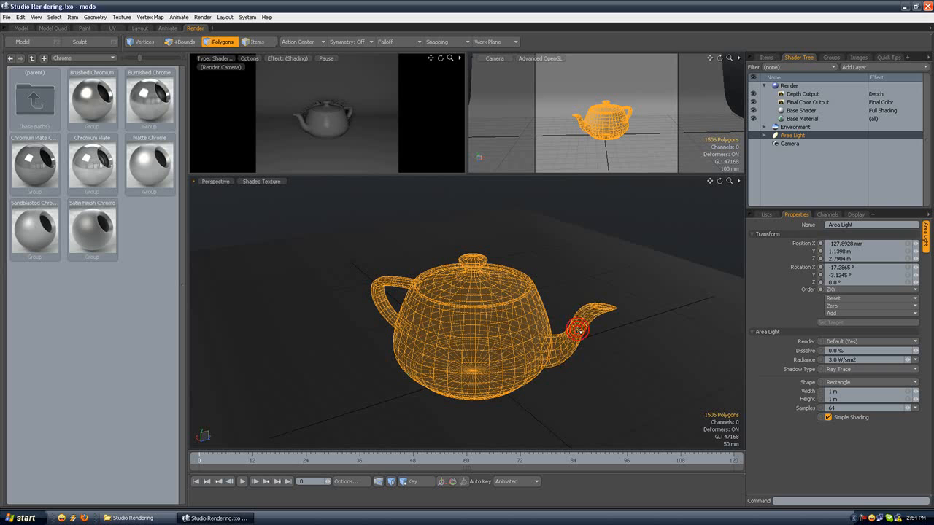
type("mTeapot")
key("Return")
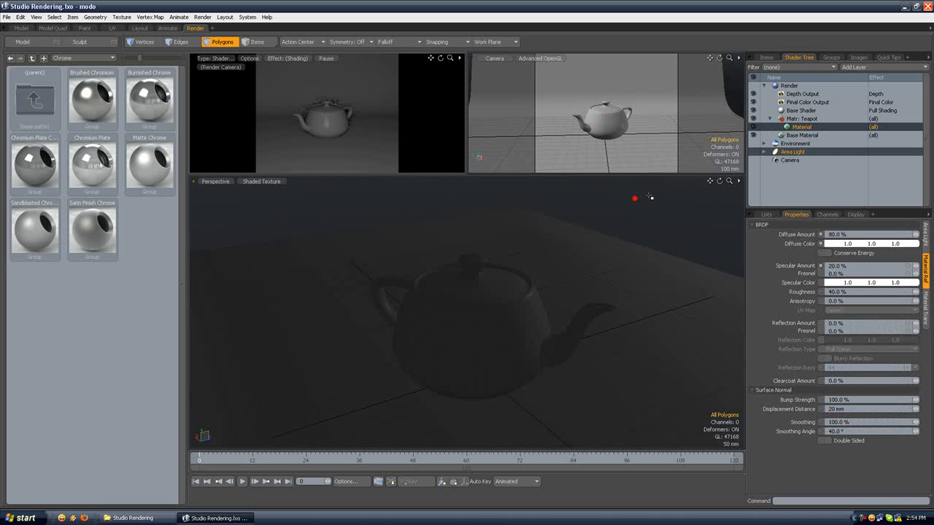
Step: Set the Teapot material's Diffuse Amount to 100% and its Reflection Amount to 3%
left_click(799, 127)
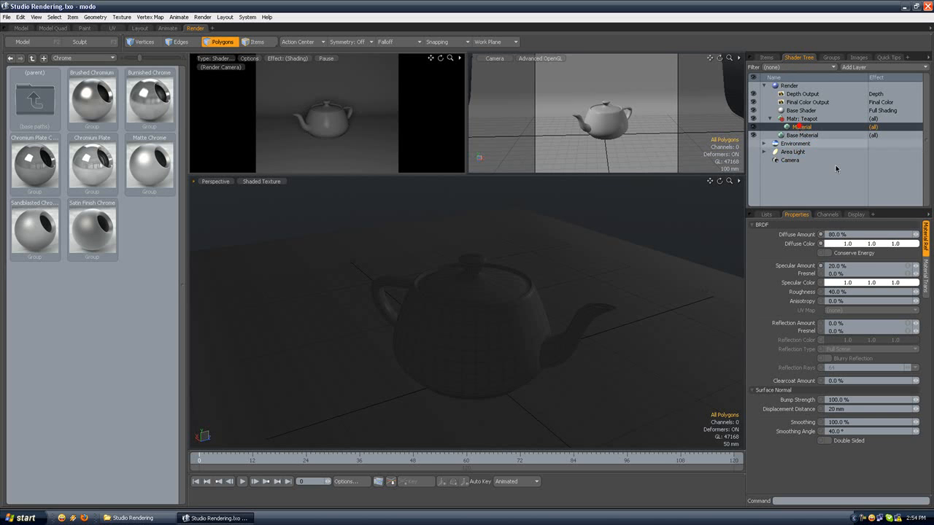
double_click(843, 234)
type("100")
key("Return")
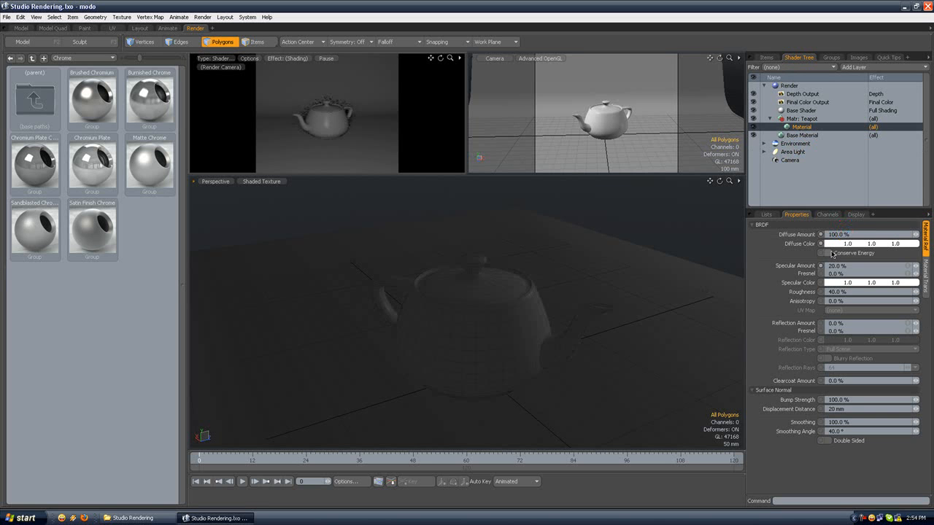
double_click(839, 324)
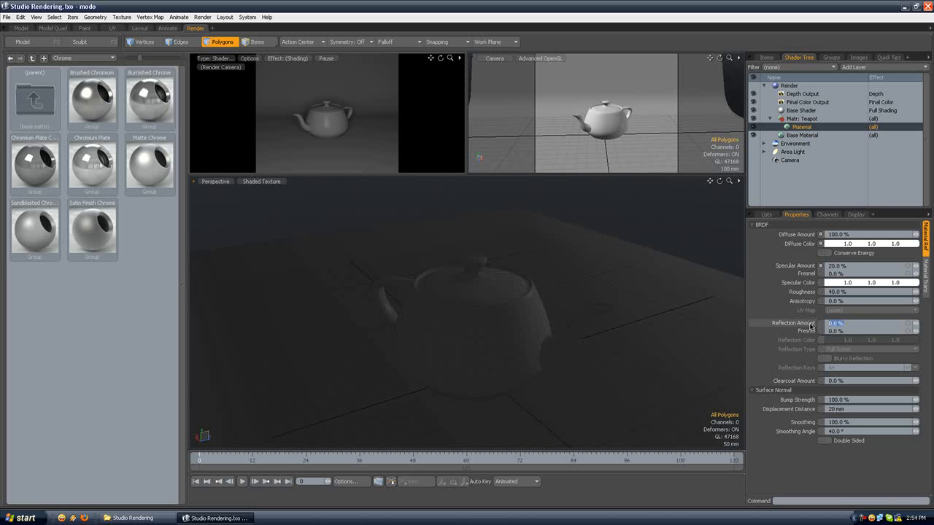
type("3")
key("Return")
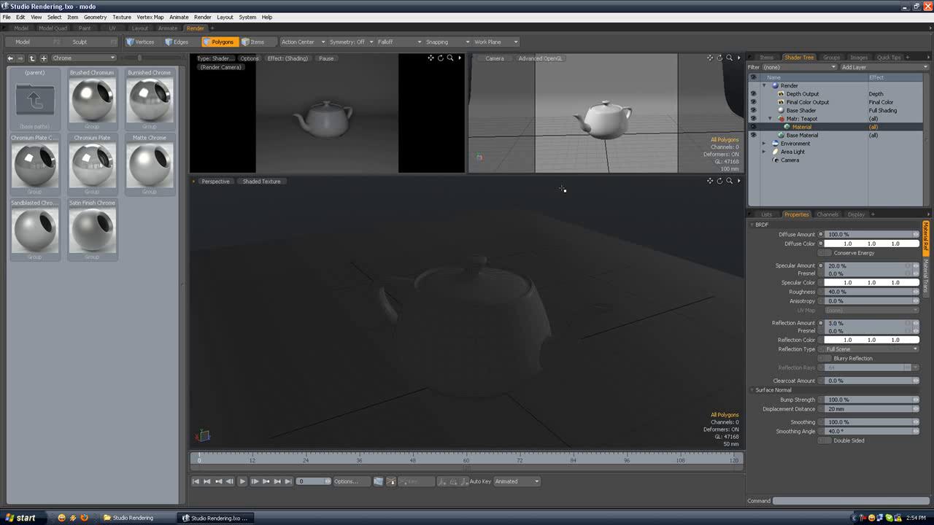
Step: Turn off Simple Shading for the Area Light
scroll(561, 209, "down", 5)
left_click_drag(562, 209, 588, 210, "alt")
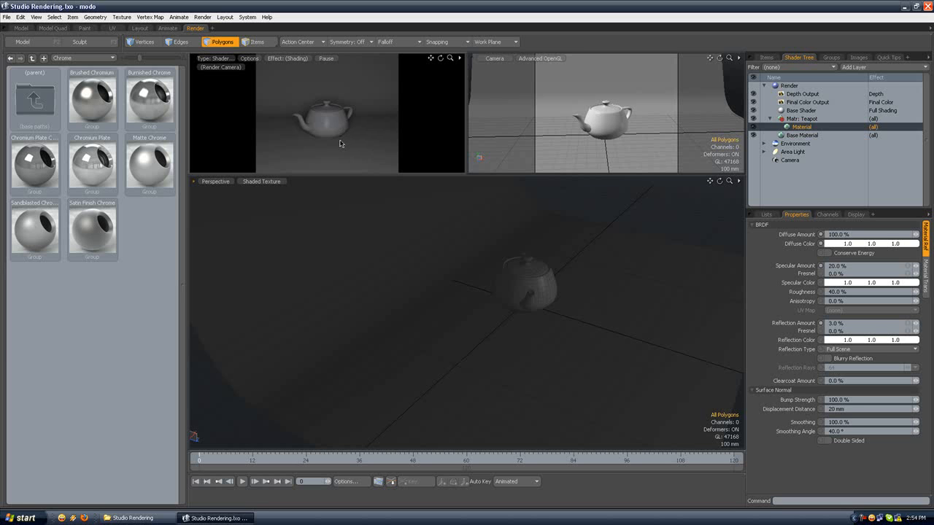
mouse_move(563, 234)
left_mouse_down("alt")
mouse_move(598, 256)
mouse_move(587, 237)
mouse_move(605, 241)
left_mouse_up("alt")
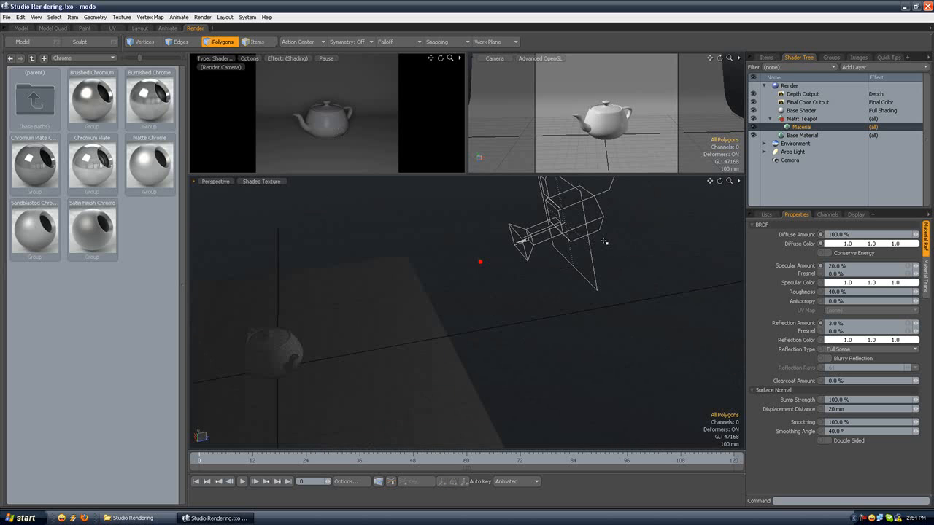
scroll(605, 242, "up", 2)
scroll(540, 246, "down", 4)
mouse_move(526, 237)
left_mouse_down("alt+shift")
mouse_move(522, 258)
mouse_move(525, 243)
left_mouse_up("alt+shift")
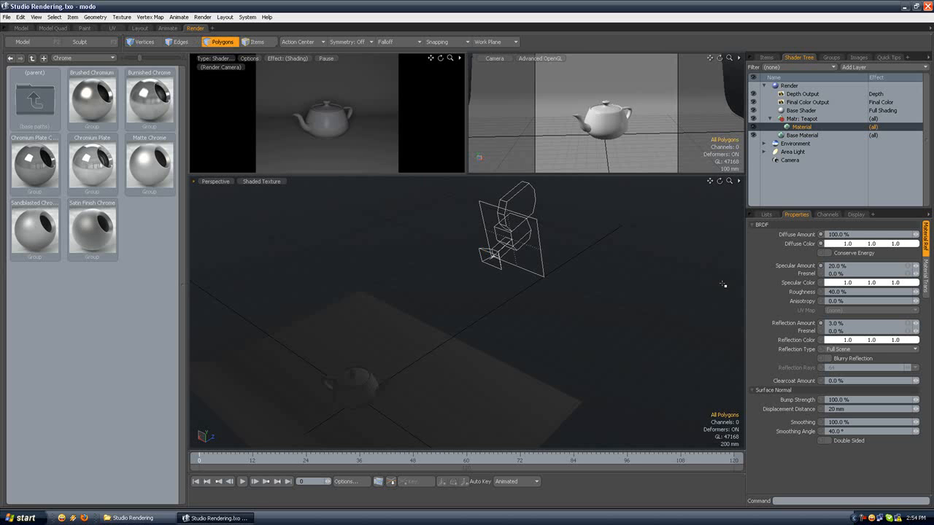
left_click(792, 152)
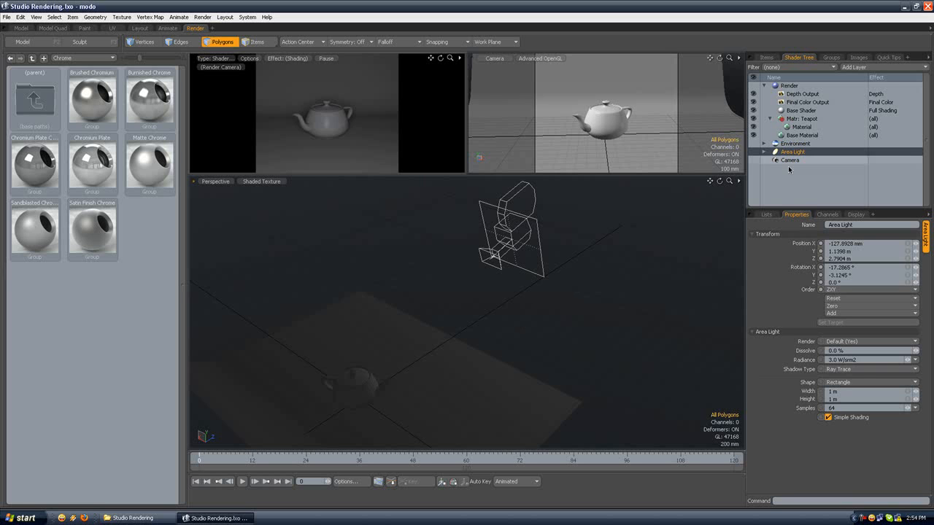
left_click(829, 418)
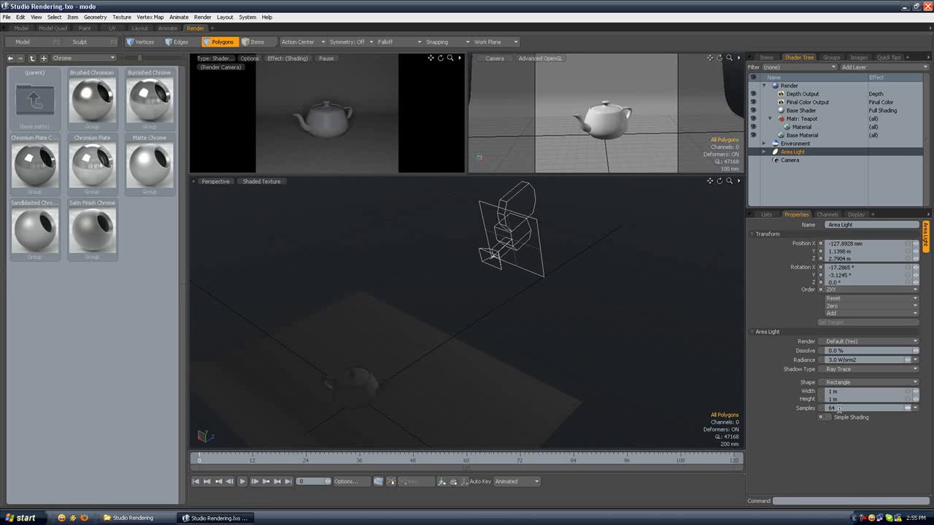
Step: Set the Area Light's Radiance to 6.0 W/srm2
left_click(830, 408)
mouse_move(819, 408)
left_mouse_down()
mouse_move(841, 409)
mouse_move(818, 408)
left_mouse_up()
left_click(833, 407)
left_click_drag(571, 275, 584, 258, "alt")
double_click(836, 360)
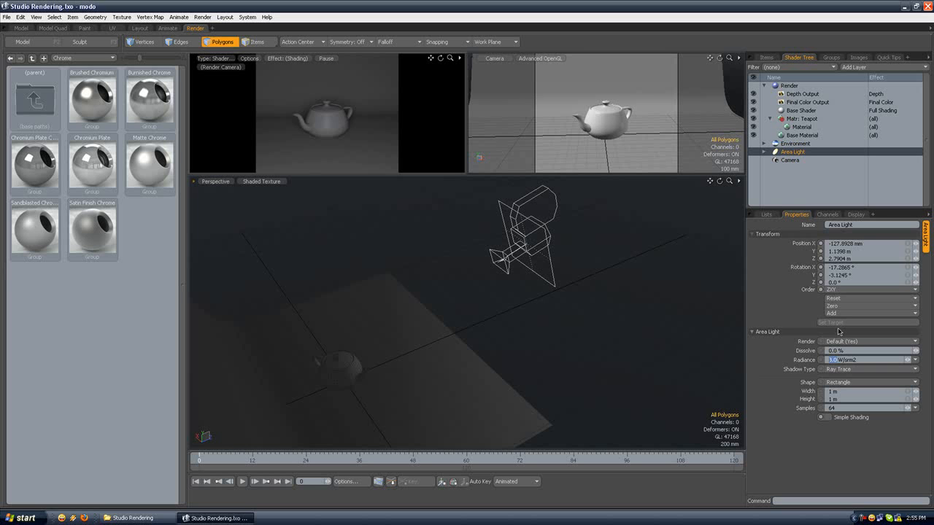
type("6")
key("Return")
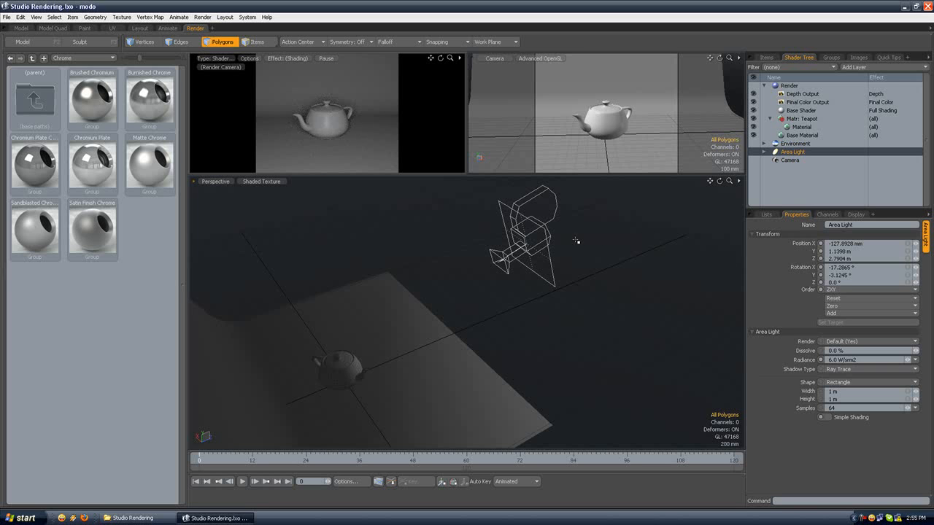
Step: Go to the Model layout in Perspective view and add a new empty mesh item
left_click(28, 30)
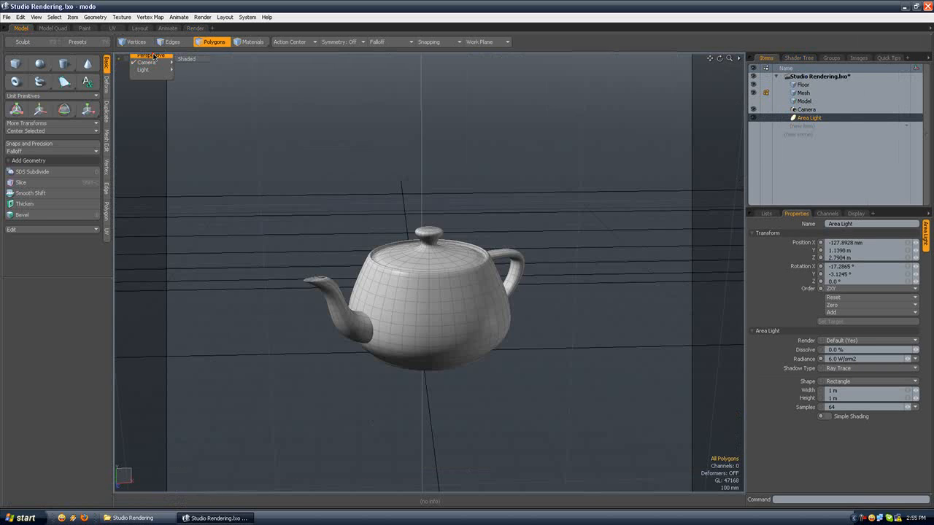
scroll(465, 191, "down", 6)
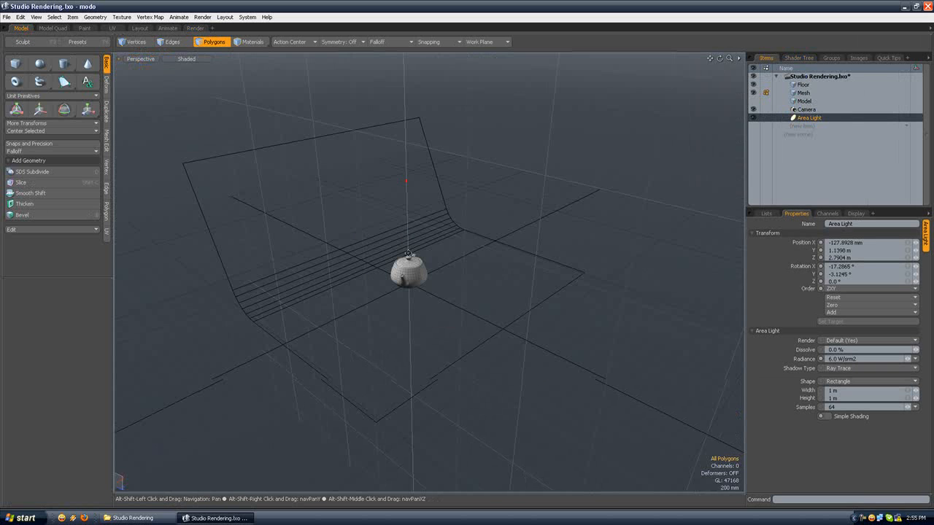
left_click(802, 125)
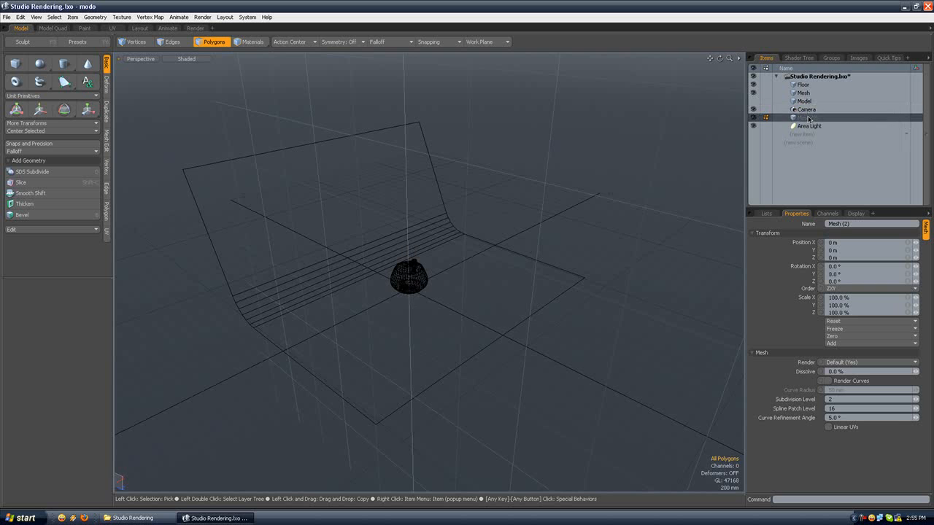
Step: Draw a flat upright Cube primitive across the X axis, about 745 mm high and 1.04 m long
left_click_drag(293, 132, 298, 155, "alt")
left_click(17, 64)
left_click_drag(360, 248, 469, 315, "alt")
left_click_drag(312, 203, 257, 237, "alt")
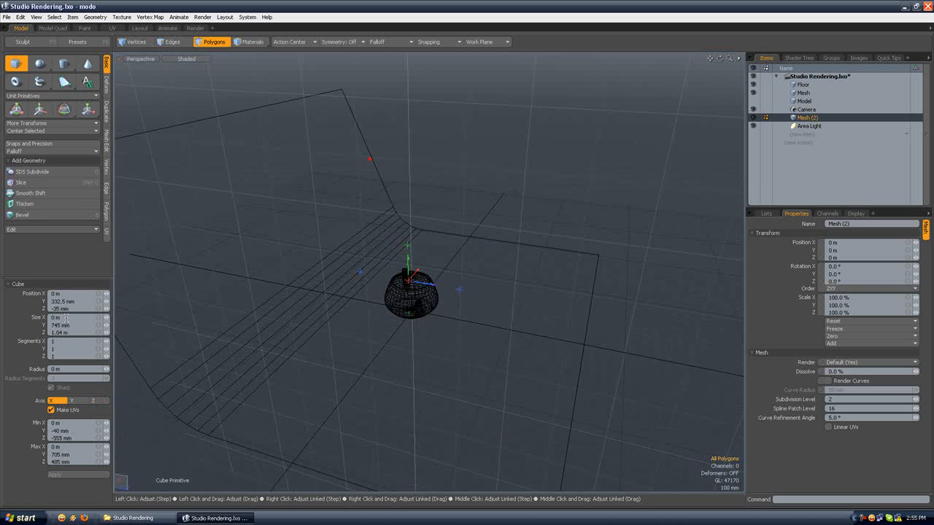
Step: Centre the flat cube at the origin, set its Y and Z sizes to 1 m, and finish the primitive
left_click_drag(80, 309, 78, 302)
type("0")
key("Return")
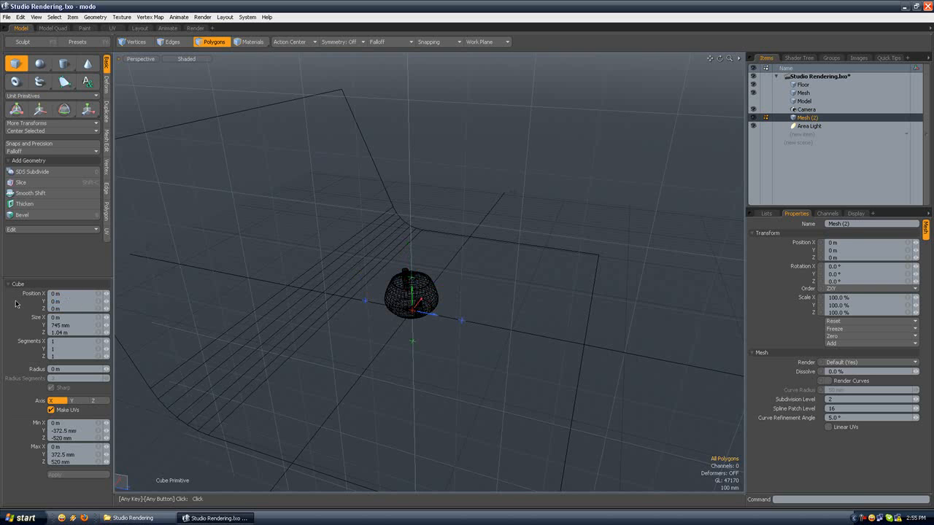
left_click(66, 325)
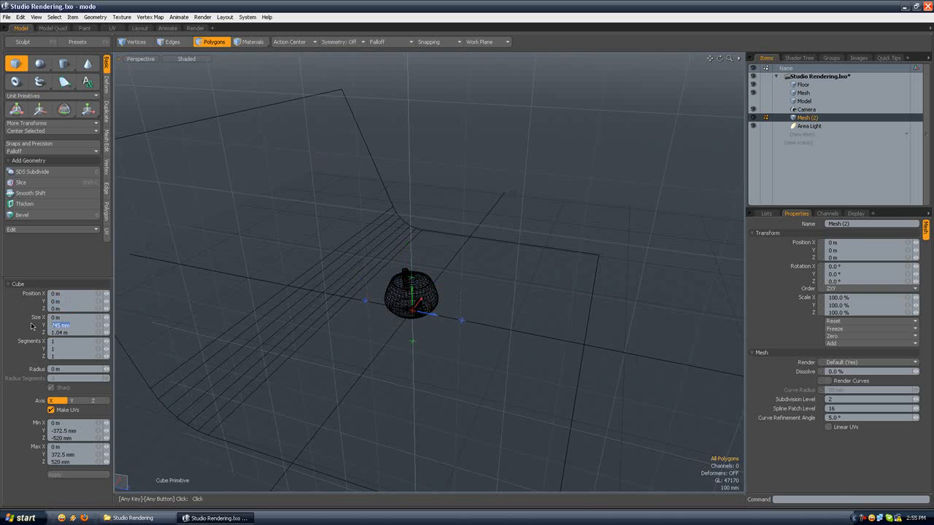
type("1")
key("Tab")
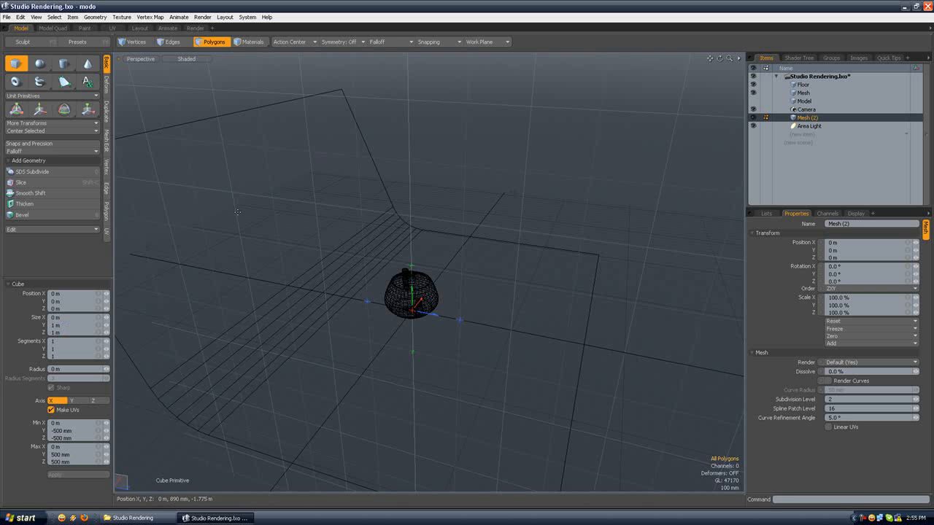
left_click_drag(337, 194, 211, 192, "alt")
left_click(219, 44)
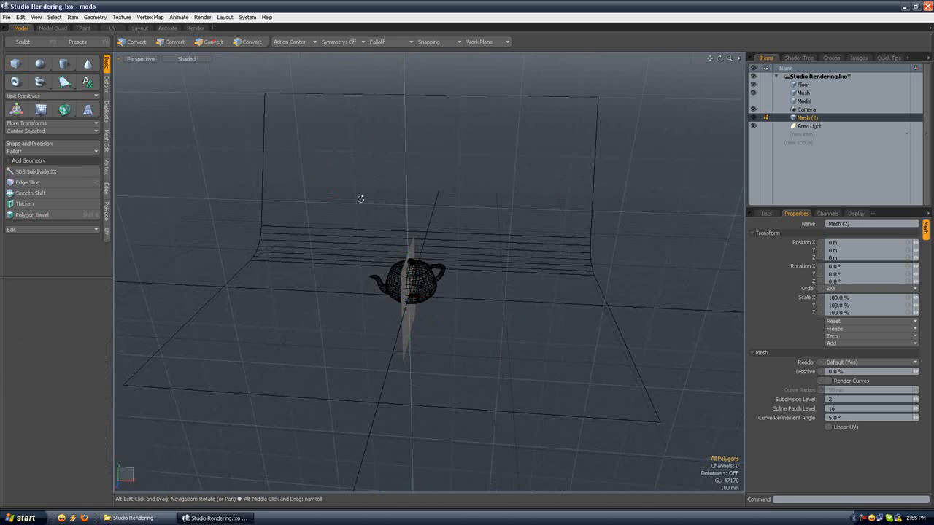
Step: Assign the new square polygon a material named Flash with 0% diffuse and 0% specular, and clear the selection
left_click_drag(360, 198, 277, 201, "alt")
left_click(403, 280)
key("m")
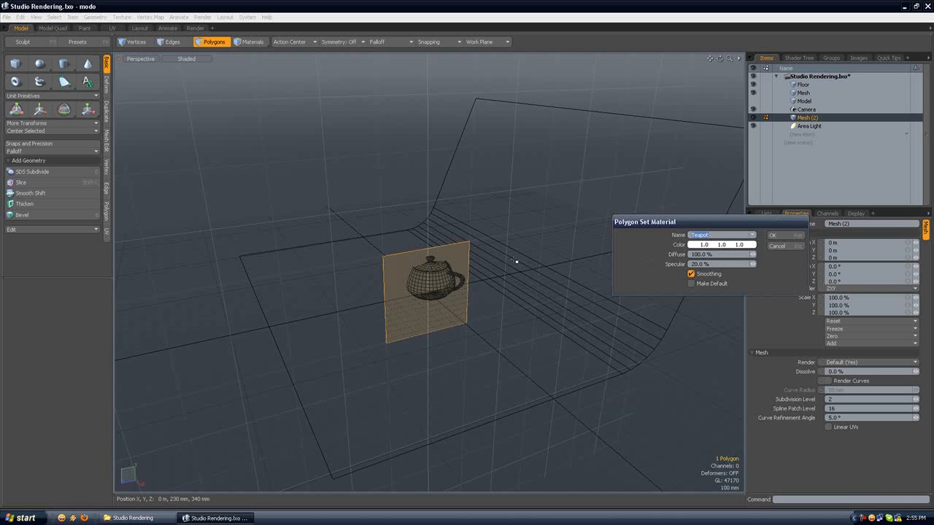
type("Flash")
key("Tab")
type("0")
key("Tab")
type("0")
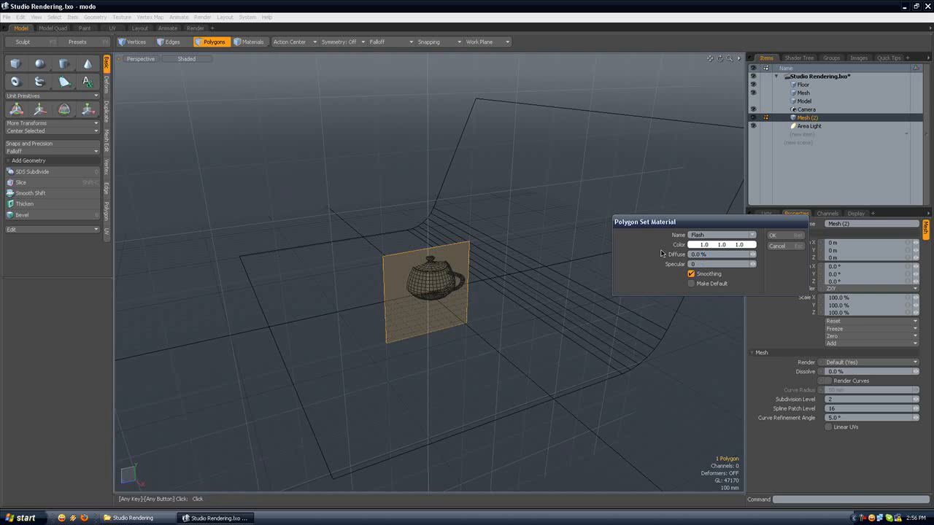
left_click(774, 237)
left_click(588, 227)
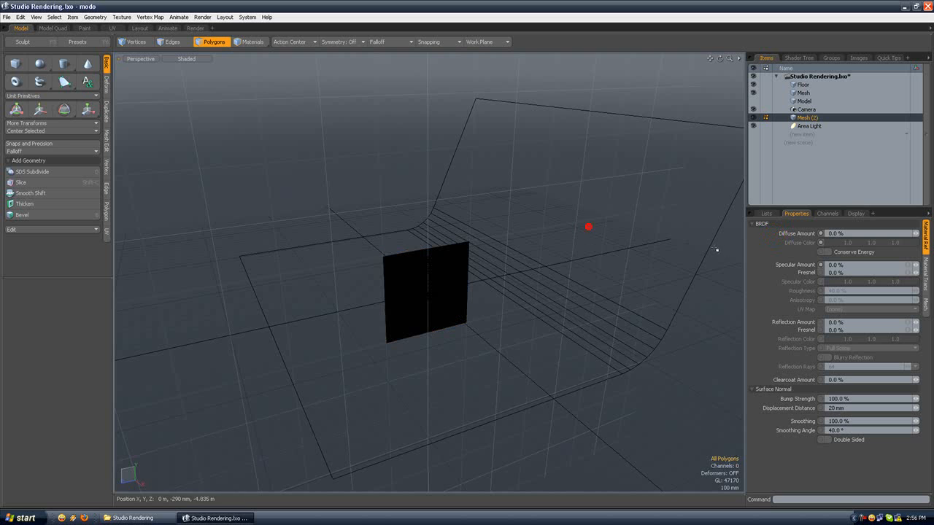
Step: Make the Flash material double sided and compare both faces of the plane with the option on and off
left_click(828, 440)
left_click_drag(475, 310, 452, 305, "alt")
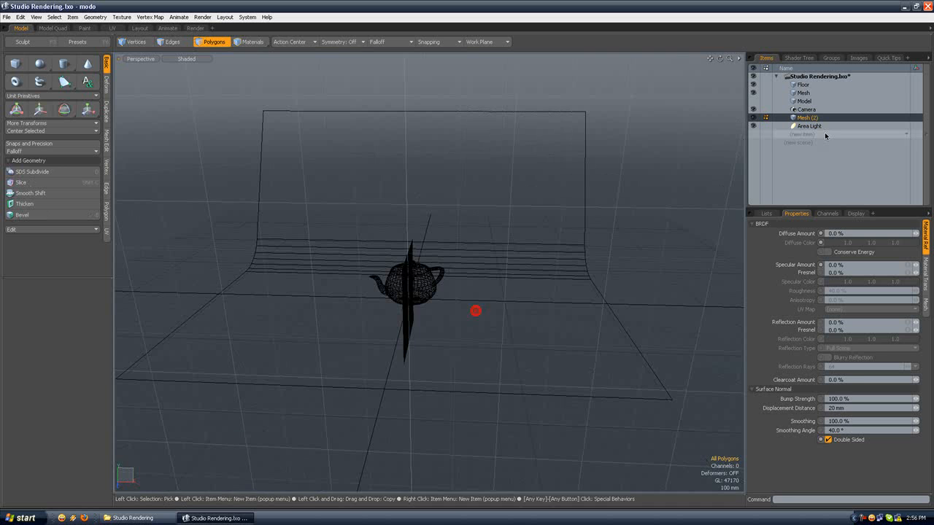
left_click_drag(425, 275, 388, 283, "alt")
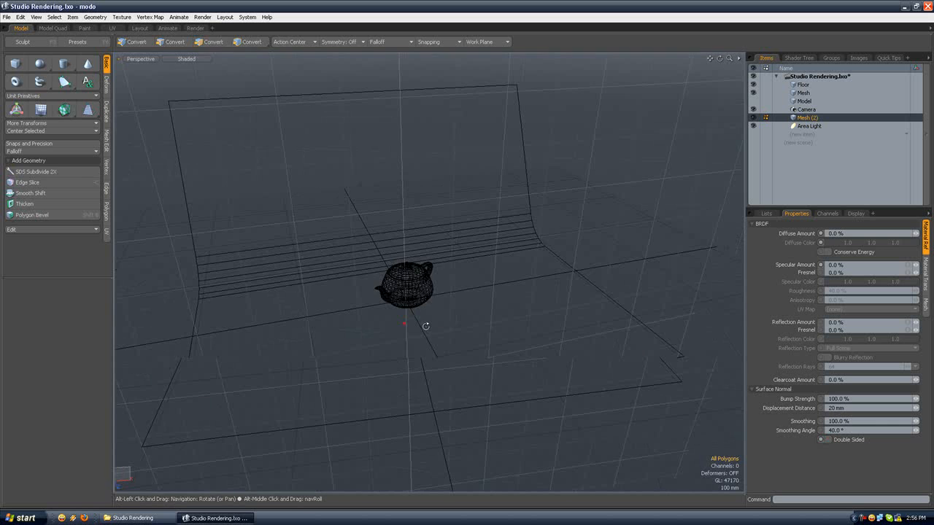
left_click(826, 440)
left_click_drag(467, 314, 456, 277, "alt")
scroll(456, 273, "down", 3)
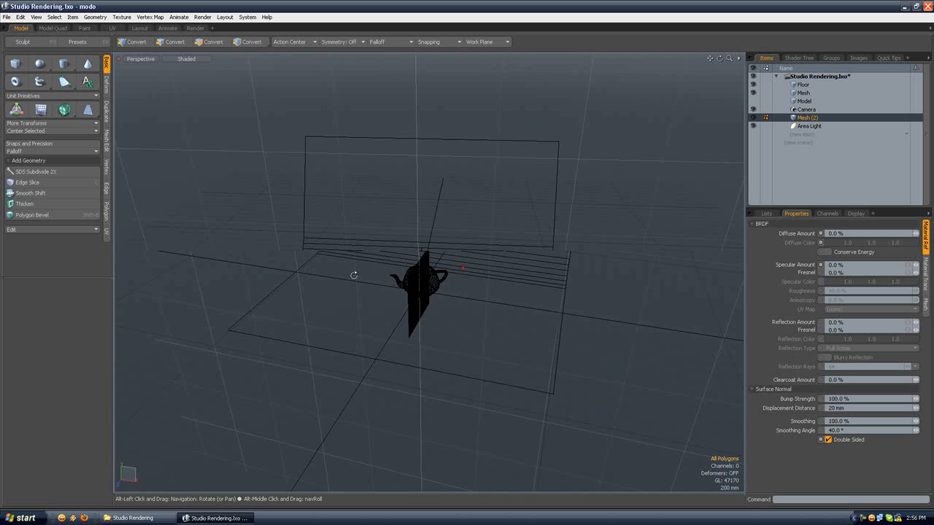
left_click_drag(354, 271, 444, 260, "alt")
scroll(405, 276, "down", 3)
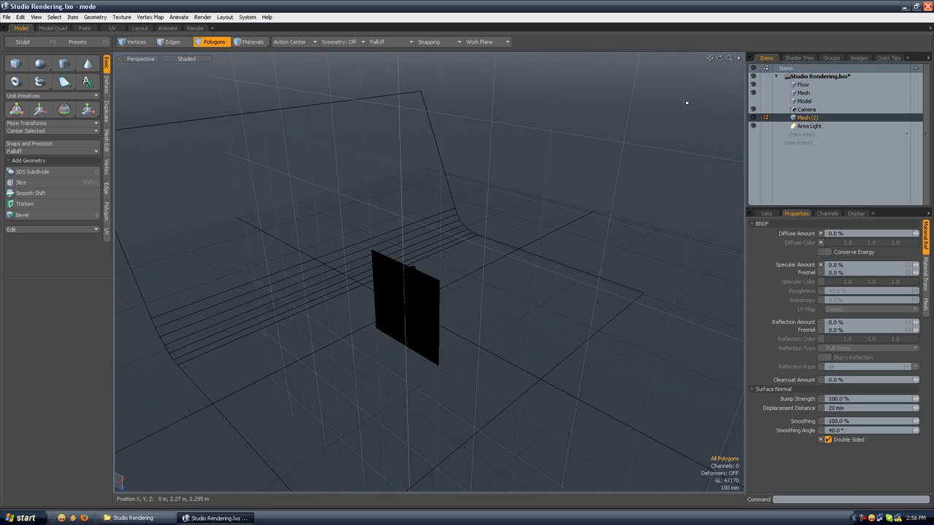
Step: Set the luminous intensity of the material in the Flash group to 1.0 W/srm2
left_click(798, 58)
left_click(796, 119)
left_click(769, 119)
left_click(805, 127)
left_click(926, 283)
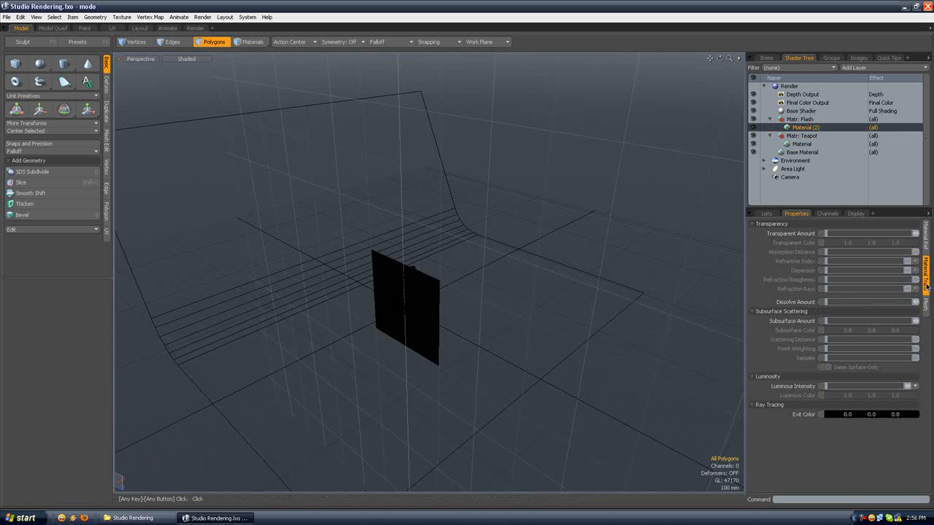
double_click(836, 385)
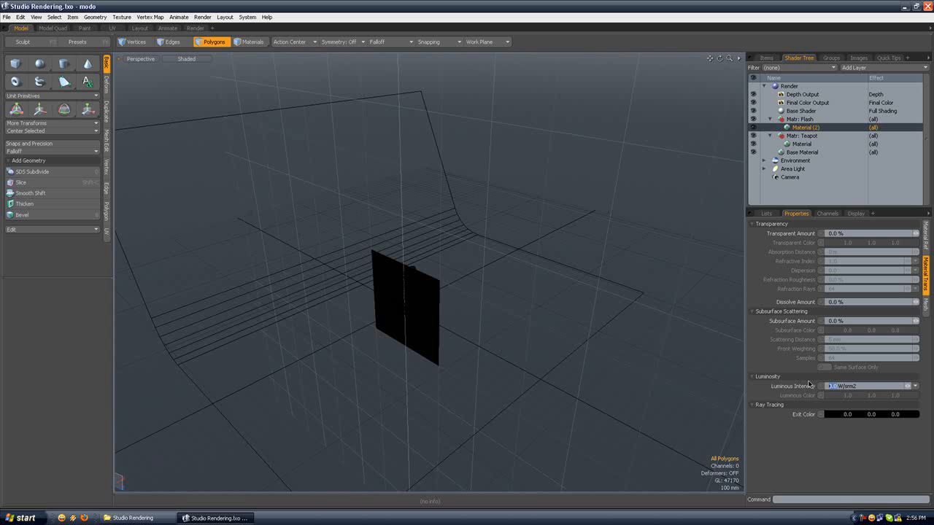
type("1")
key("Return")
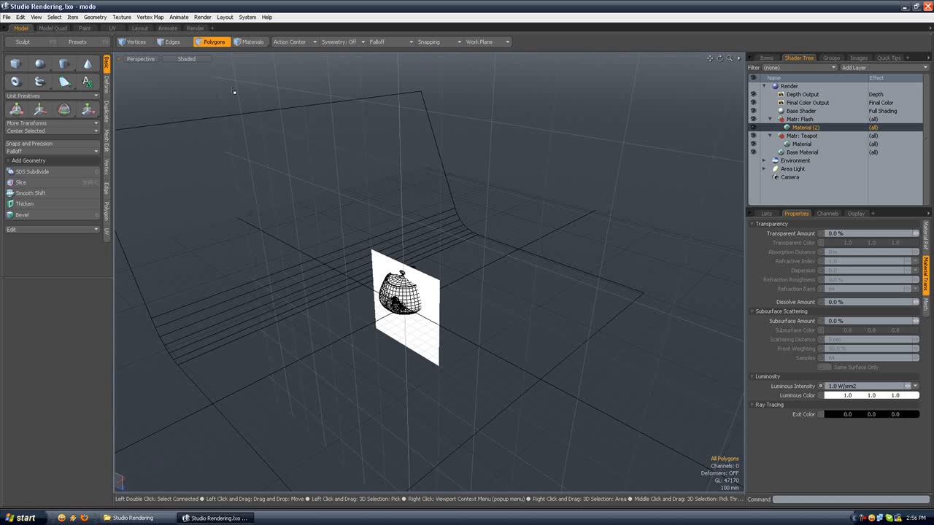
Step: Switch to the Animate layout and rename the Mesh (2) item as Flash
left_click(168, 27)
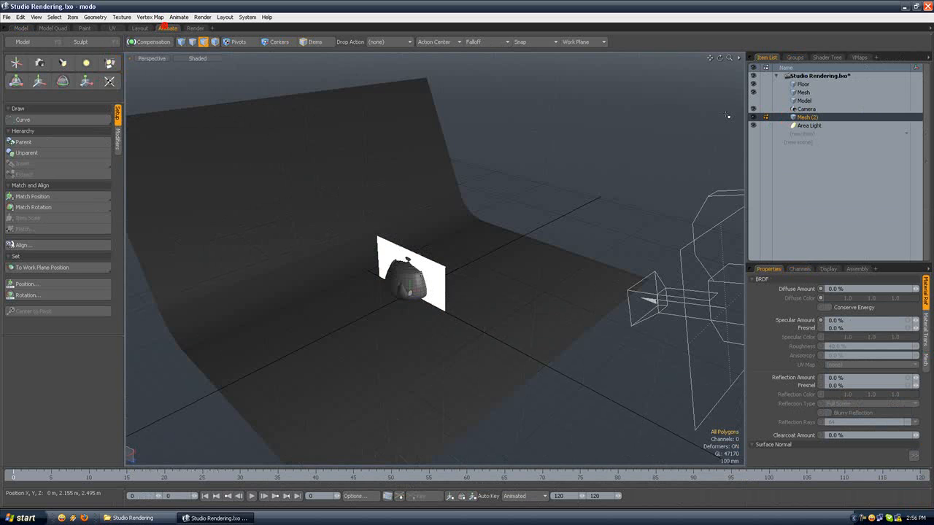
double_click(812, 118)
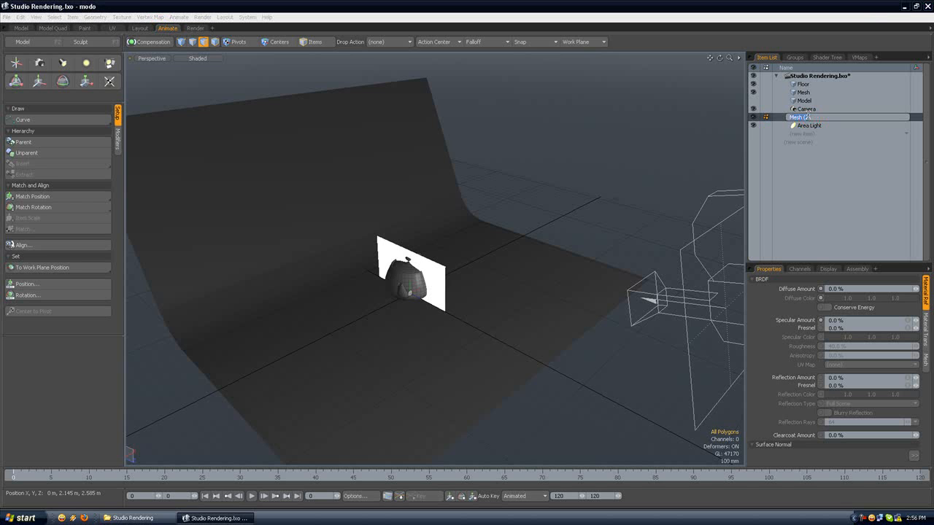
type("Flash")
key("Return")
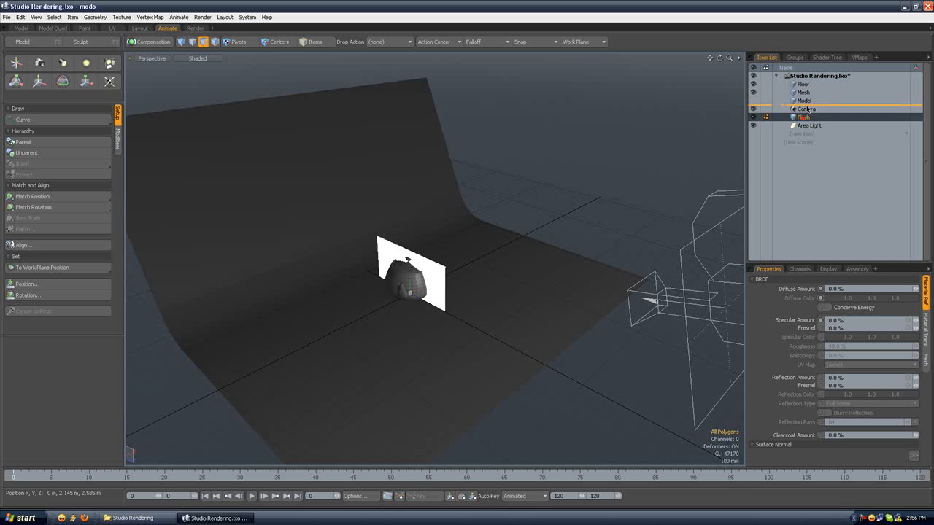
left_click_drag(801, 117, 807, 99)
left_click(809, 102)
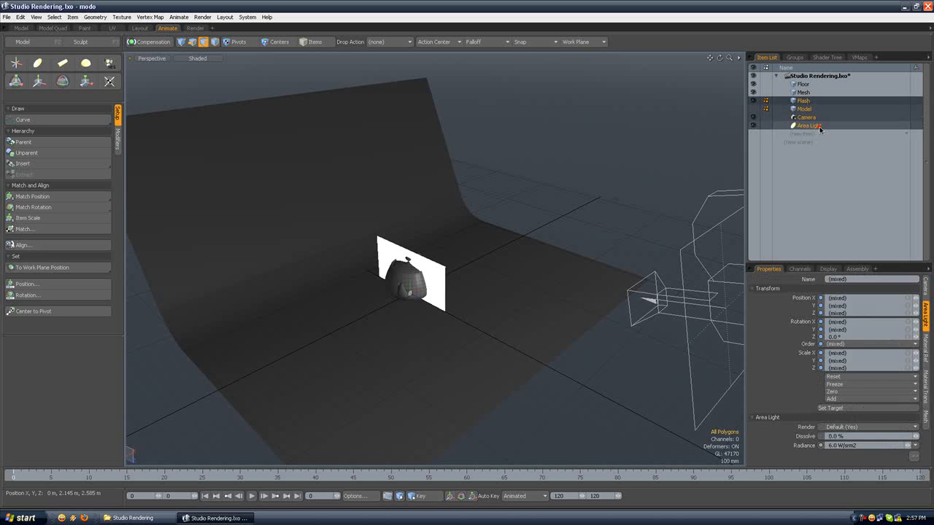
left_click_drag(818, 100, 820, 127)
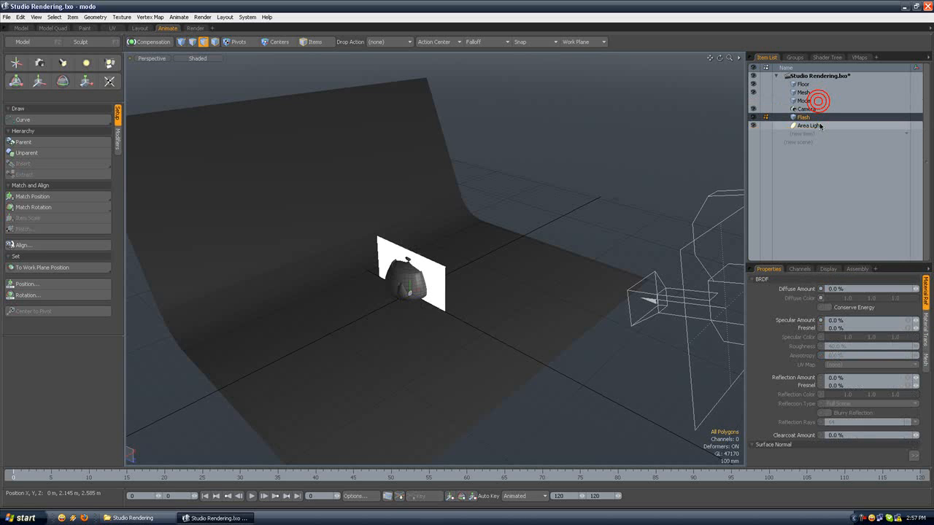
Step: Match the Flash item's position to the Area Light and inspect how the plane sits there
left_click(820, 127, "ctrl")
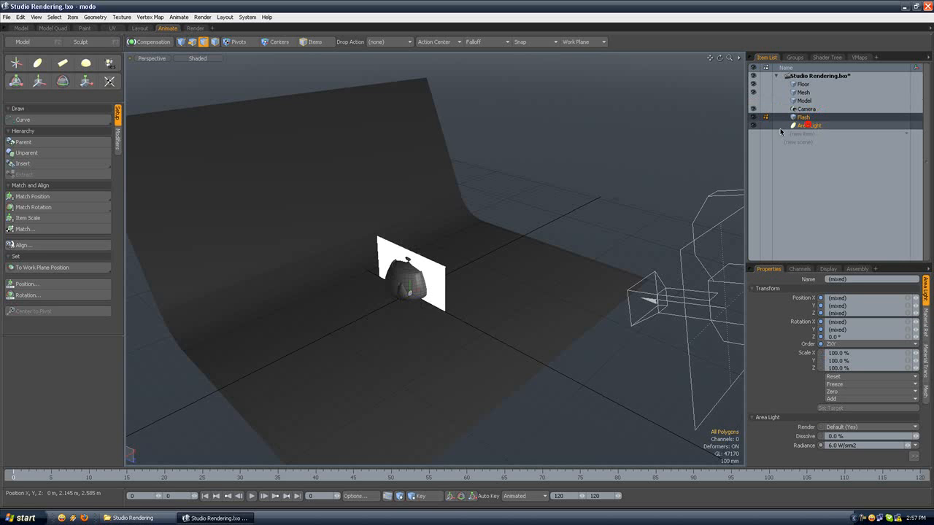
left_click(51, 197)
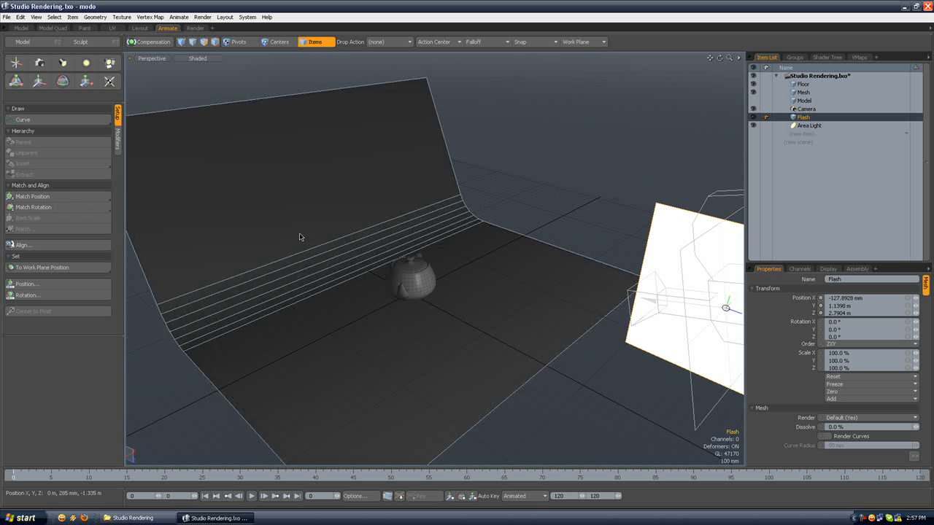
key("shift+a")
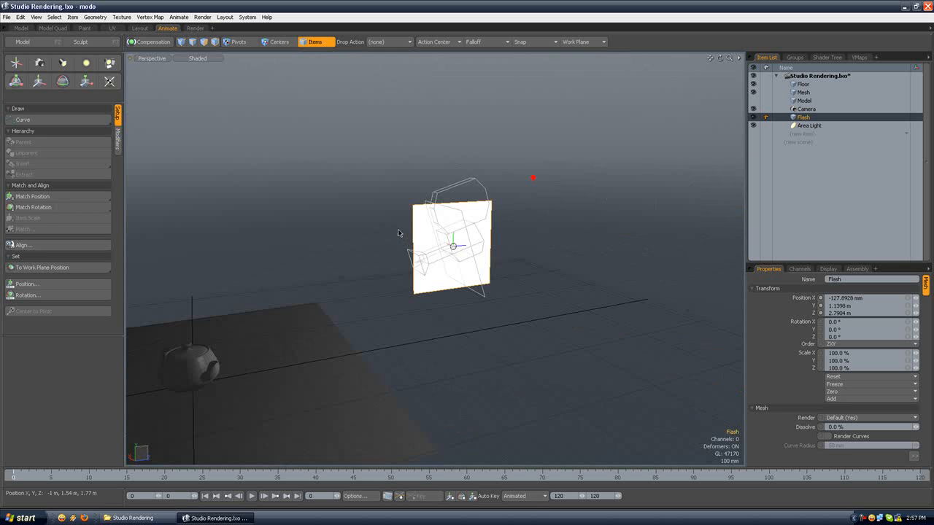
scroll(372, 219, "up", 3)
mouse_move(354, 145)
left_mouse_down("alt")
mouse_move(416, 164)
mouse_move(305, 173)
left_mouse_up("alt")
mouse_move(306, 174)
left_mouse_down("alt")
mouse_move(316, 131)
mouse_move(406, 181)
mouse_move(456, 167)
mouse_move(326, 186)
left_mouse_up("alt")
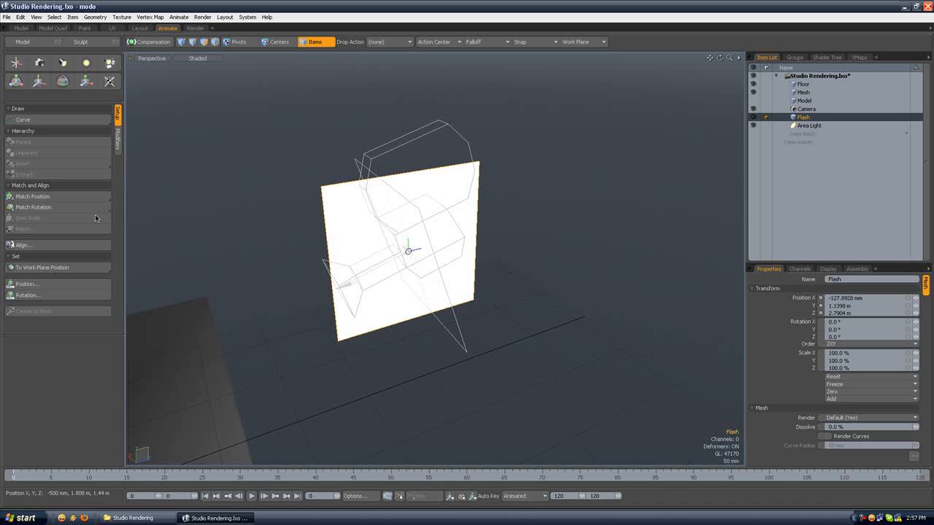
Step: Try matching the rotation of the Area Light and Flash items, undo it, and clear the selection
left_click(808, 124)
left_click(810, 119, "ctrl")
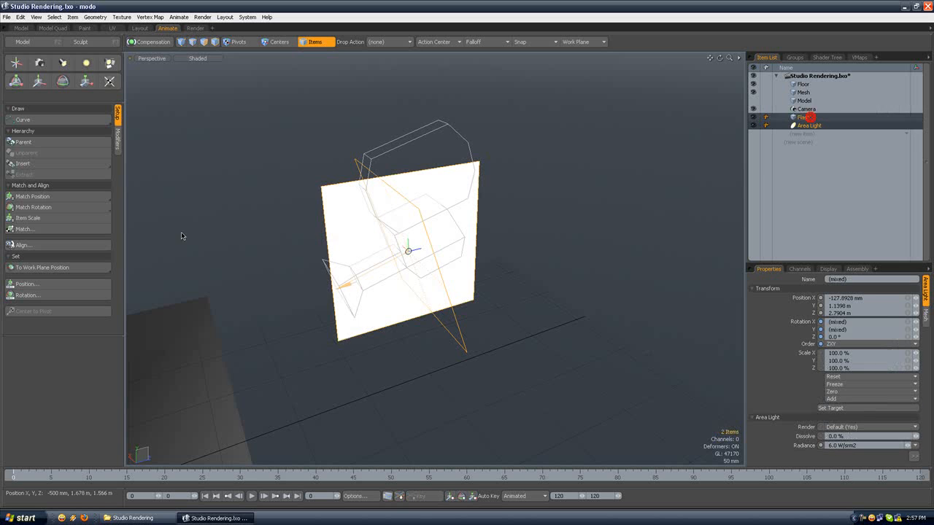
left_click(48, 210)
left_click_drag(339, 260, 448, 256, "alt")
key("ctrl+z")
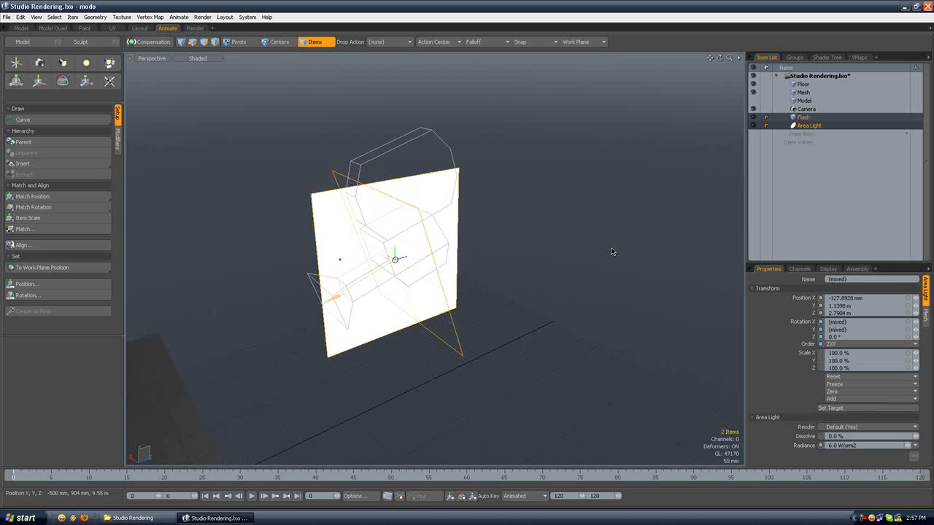
left_click(619, 244)
left_click(859, 117)
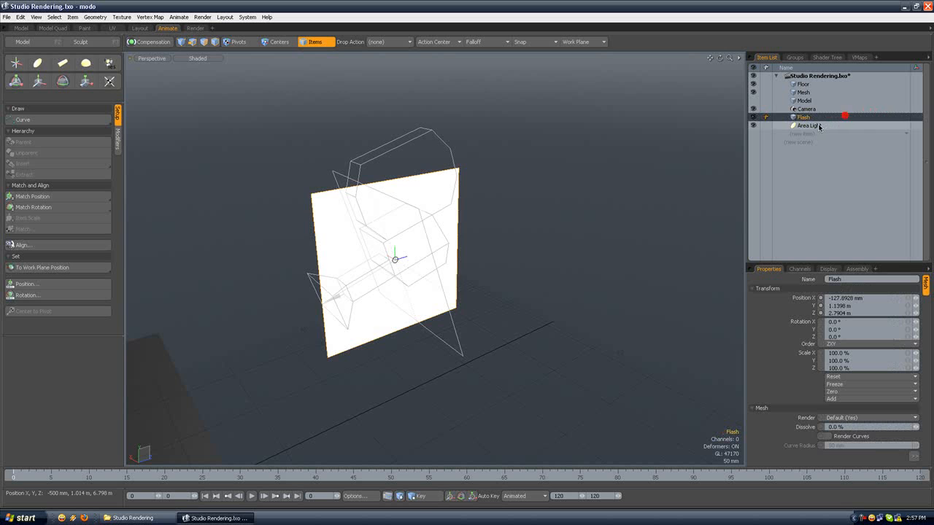
scroll(440, 179, "up", 3)
scroll(441, 179, "down", 3)
left_click_drag(439, 180, 471, 190, "alt+shift")
left_click(810, 125)
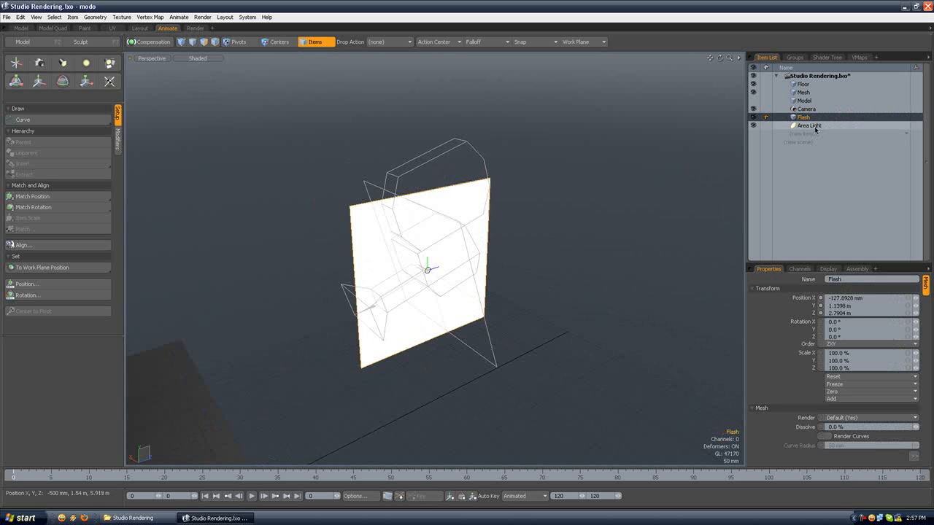
left_click(591, 183)
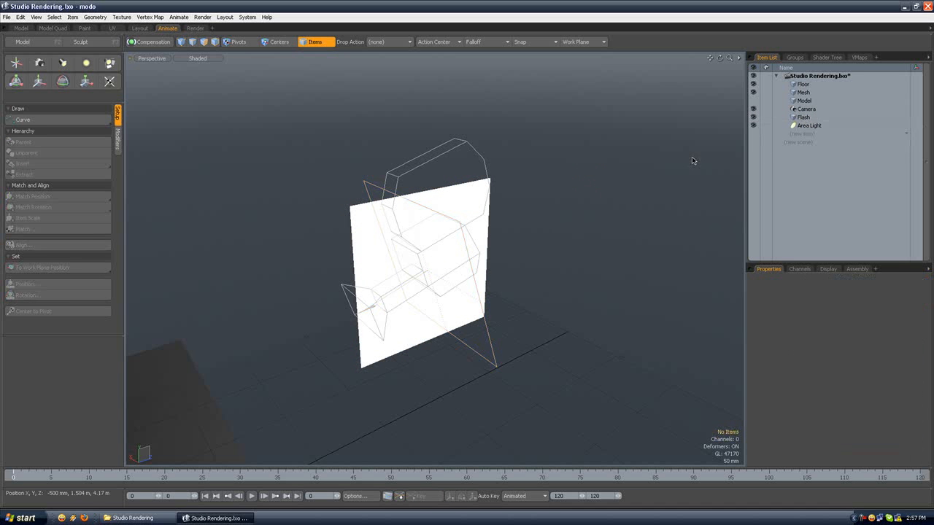
Step: Select Flash first and the Area Light second, and match the Flash item's rotation to the light
left_click(806, 117)
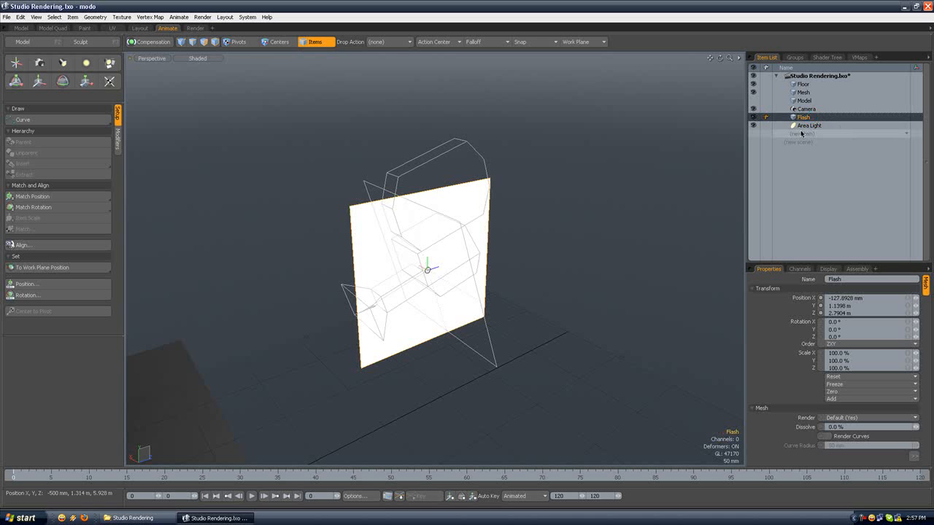
left_click(815, 126, "ctrl")
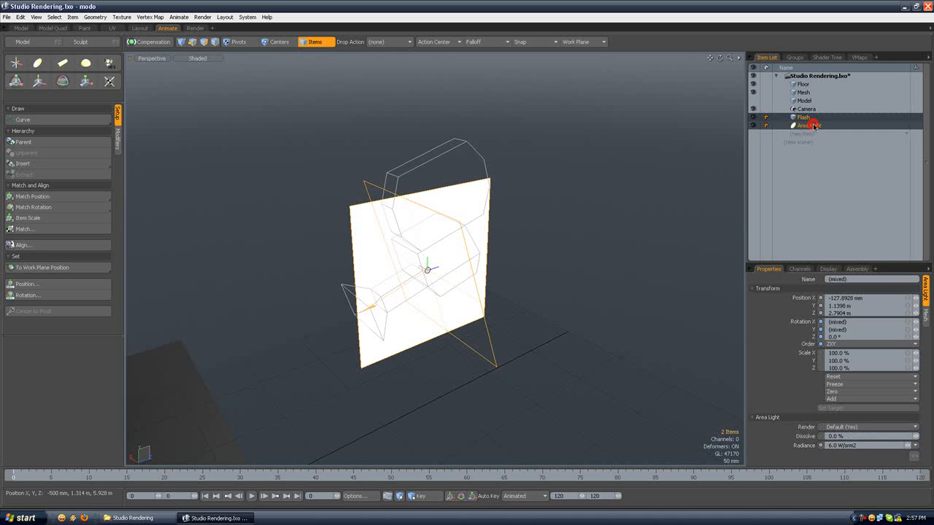
left_click(65, 212)
mouse_move(295, 227)
left_mouse_down("alt")
mouse_move(389, 209)
mouse_move(311, 222)
left_mouse_up("alt")
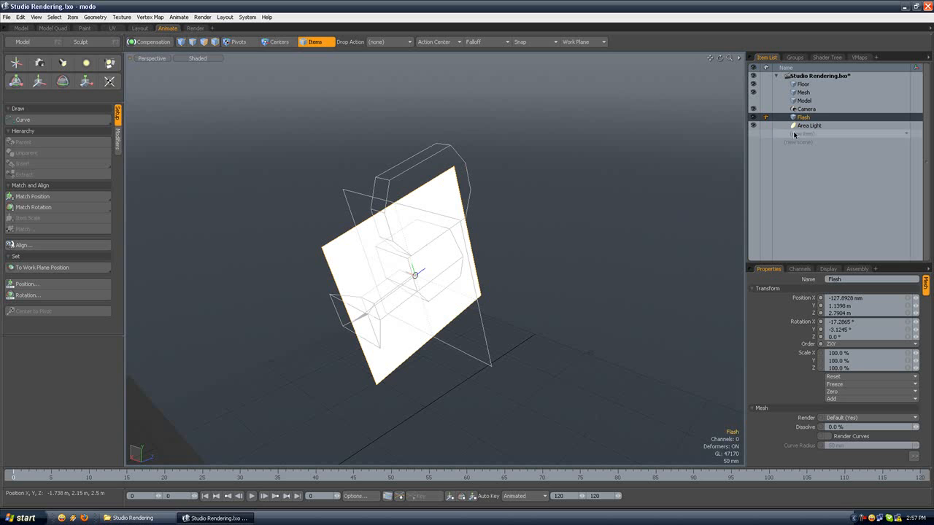
Step: Go to the Model layout in polygon mode, show the item list, and select the Flash plane's polygon
left_click(204, 42)
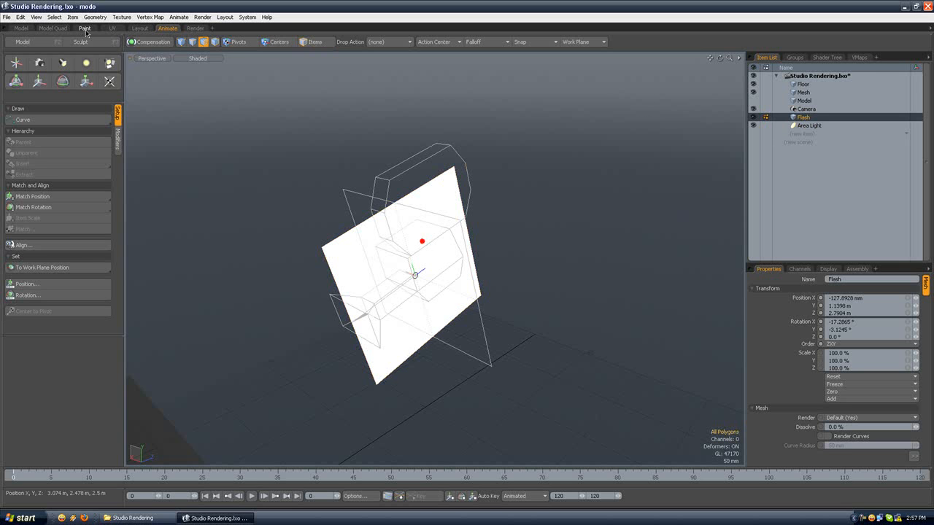
left_click(26, 28)
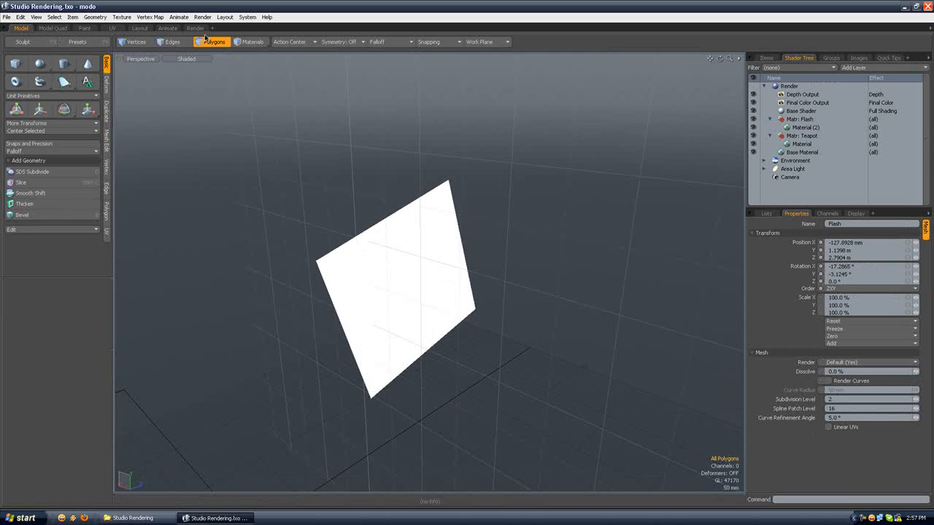
left_click(765, 59)
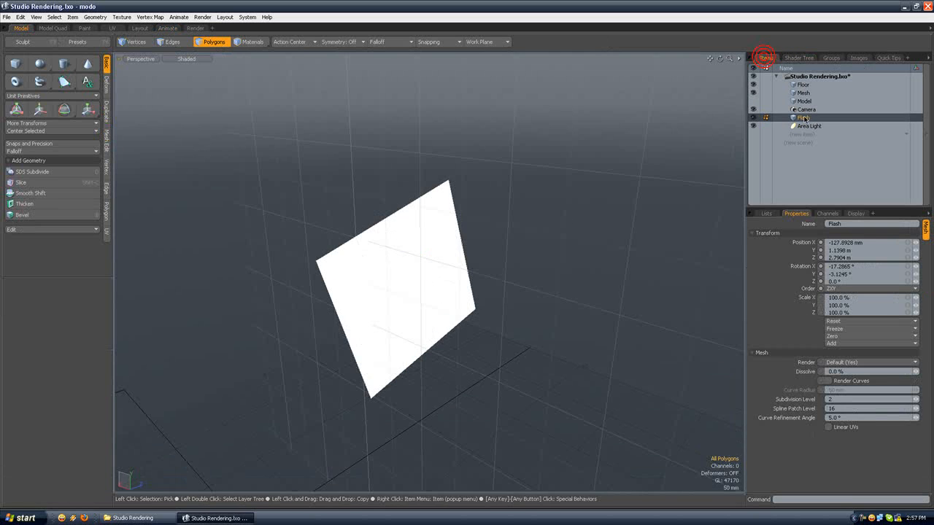
left_click_drag(381, 224, 378, 315, "alt")
left_click(378, 315)
left_click_drag(433, 167, 408, 153, "alt")
Step: Try rotating the Flash polygon with the action center set to Local
key("e")
left_click(302, 42)
left_click(292, 100)
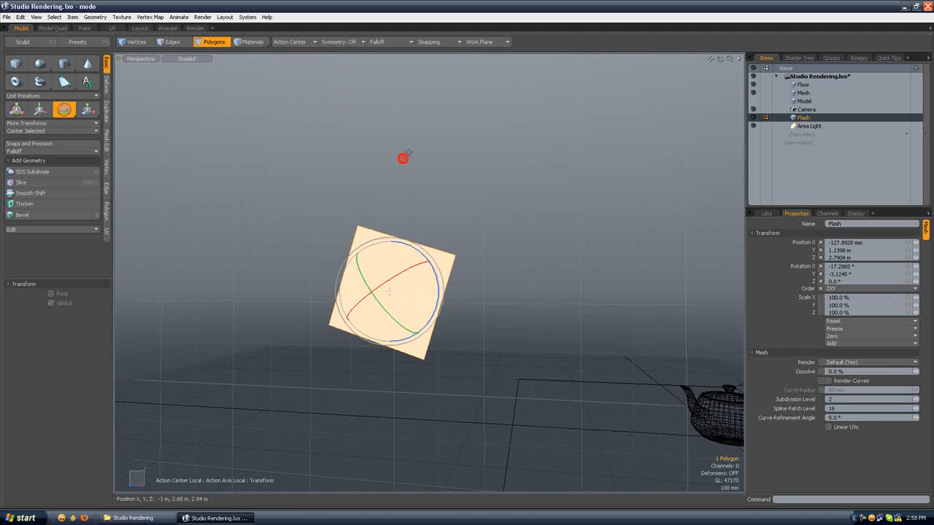
left_click_drag(407, 150, 378, 319, "alt")
key("ctrl+z")
Step: Reset the action center, rotate the Flash polygon 90° about Y, and drop the tool and the selection
left_click(288, 42)
left_click(292, 50)
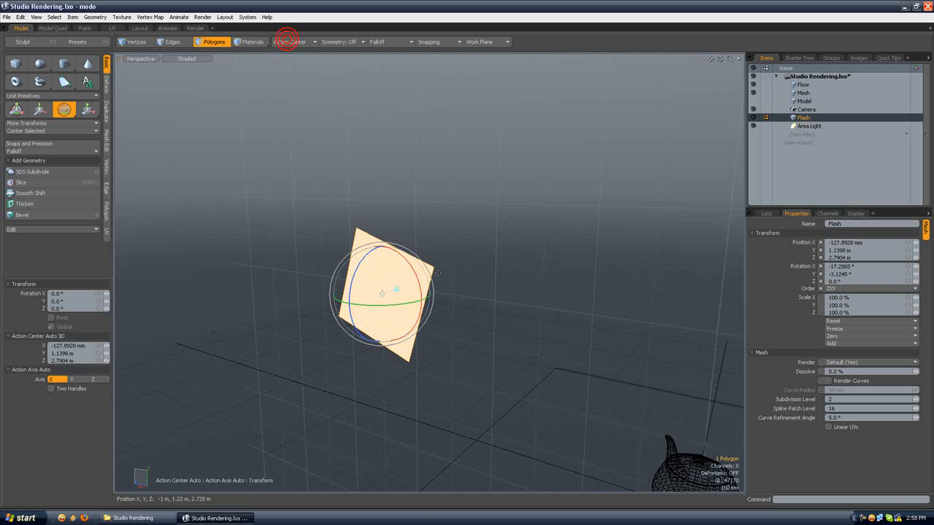
left_click_drag(384, 305, 435, 305)
left_click(77, 301)
type("90")
key("Return")
left_click_drag(158, 241, 386, 212, "alt")
key("space")
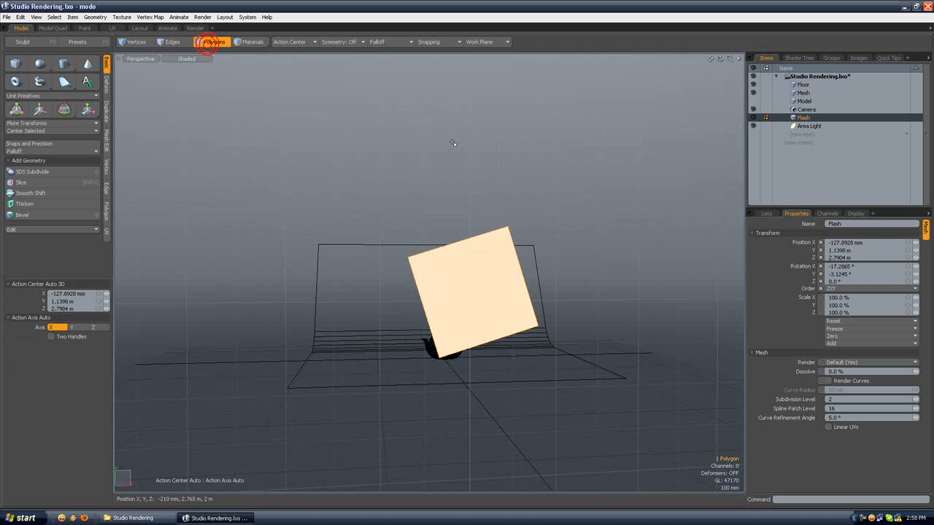
left_click(453, 140)
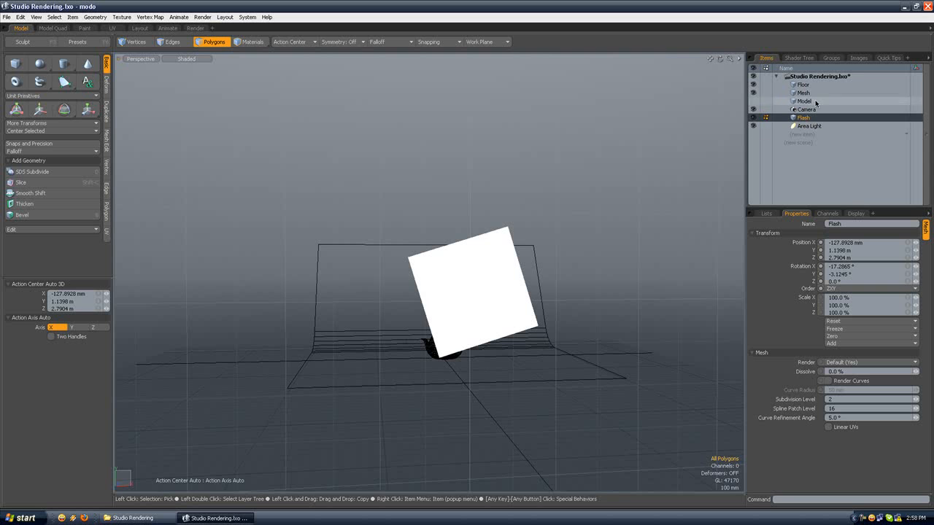
Step: Return to the Animate layout and match the Flash item's rotation to the Area Light again
left_click(168, 28)
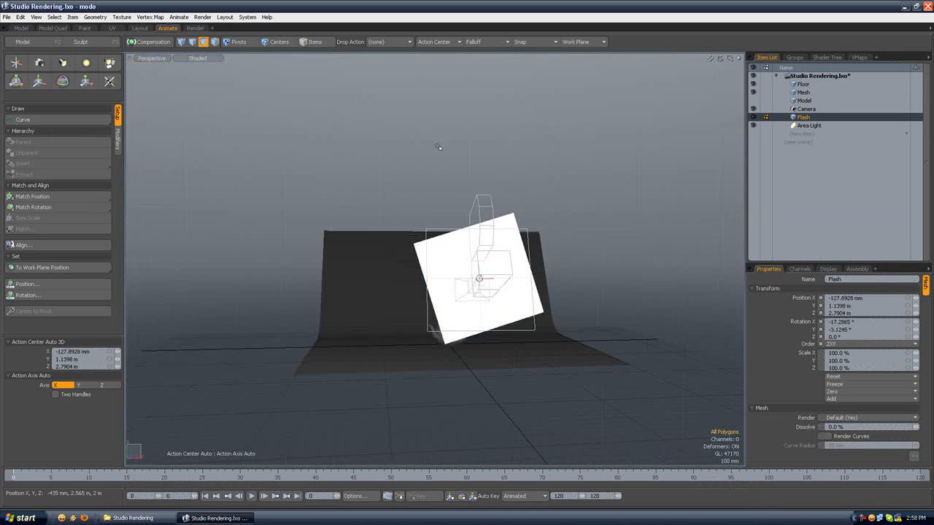
left_click_drag(569, 206, 558, 140, "alt")
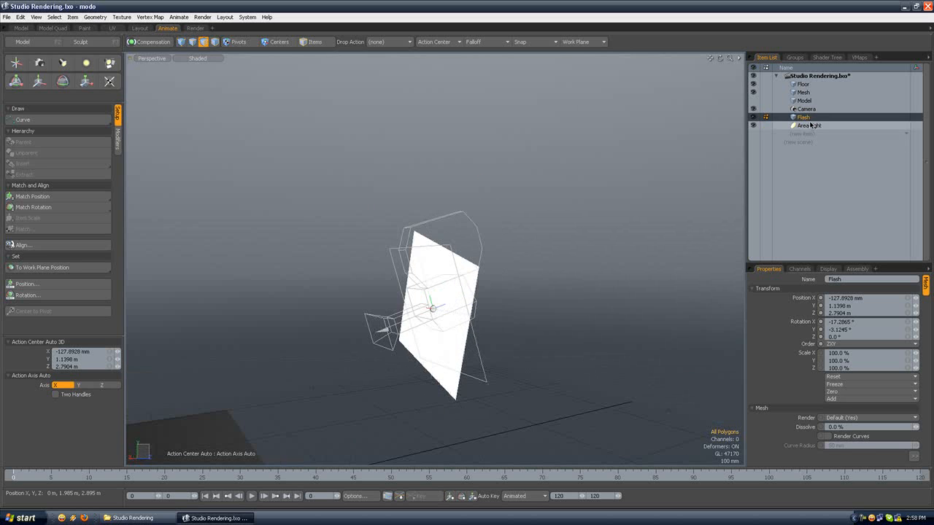
left_click(808, 125, "ctrl")
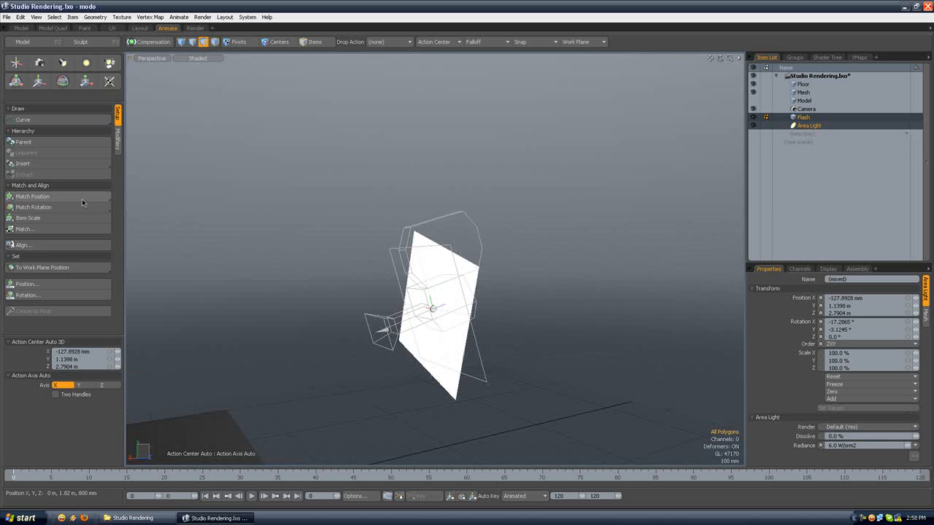
left_click(64, 207)
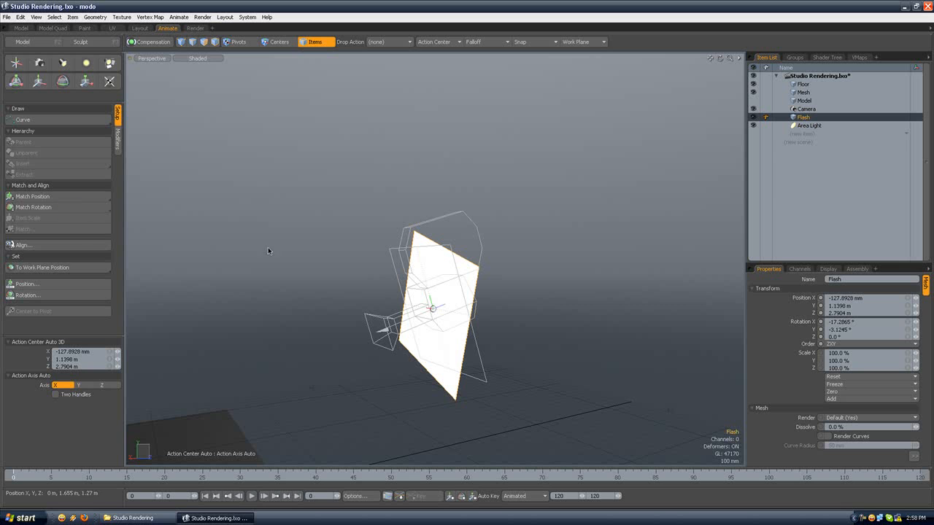
Step: Match the Flash item's position to the Area Light
left_click(808, 126, "ctrl")
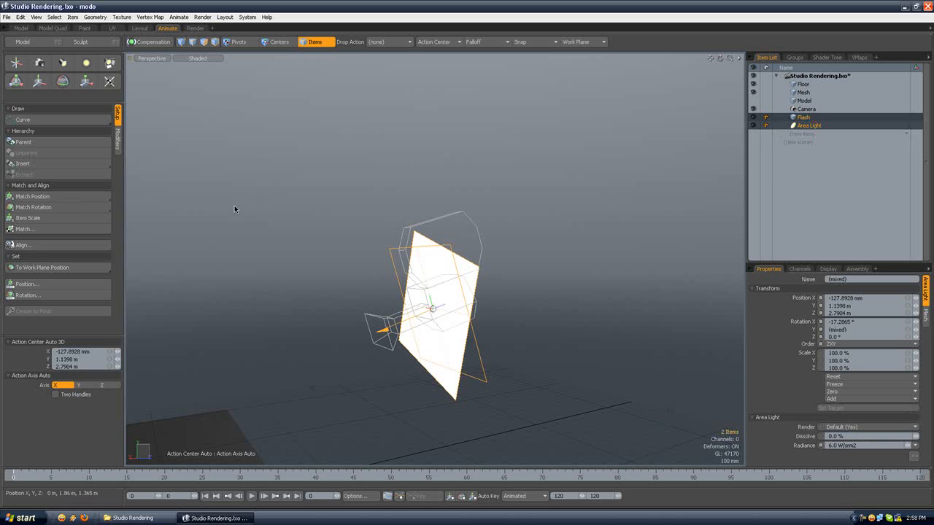
left_click(64, 198)
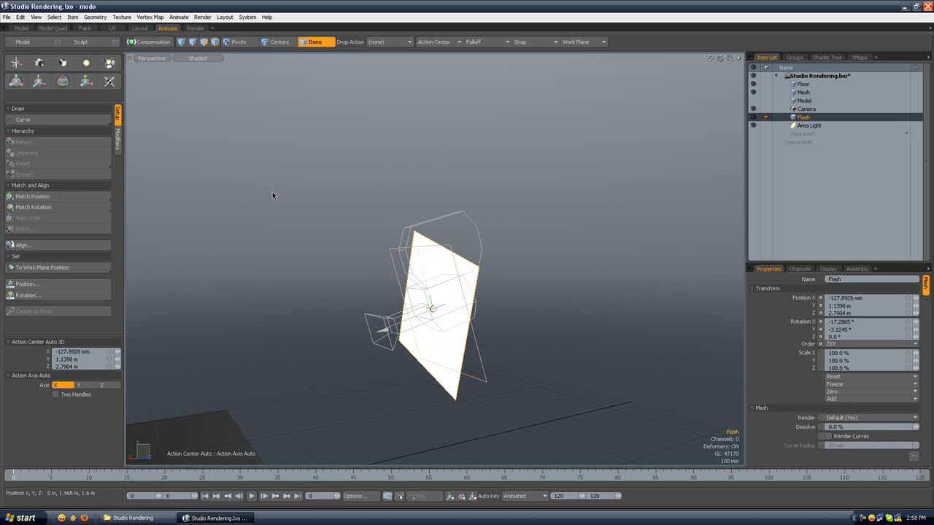
Step: Compare the position and rotation values of the Area Light and Flash items
left_click(809, 126)
left_click_drag(510, 212, 550, 233, "alt")
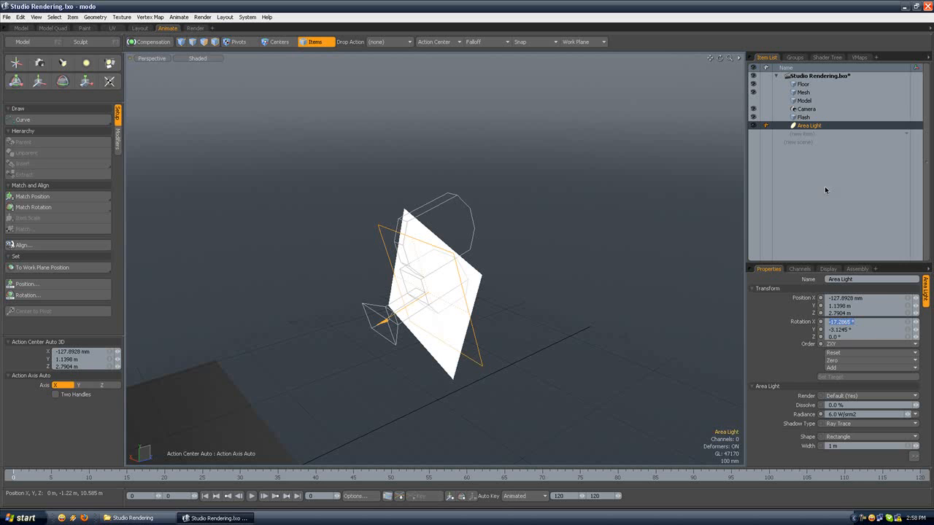
left_click(802, 117)
left_click(848, 323)
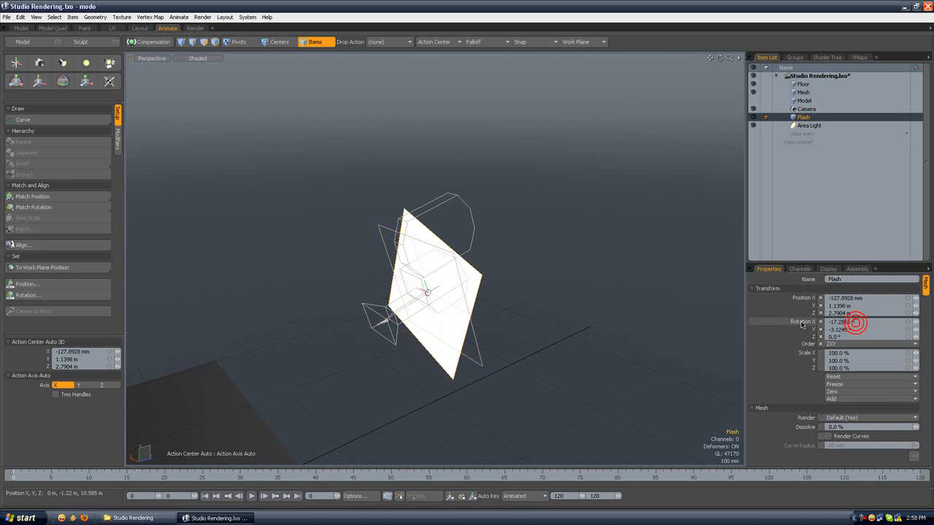
left_click(819, 124)
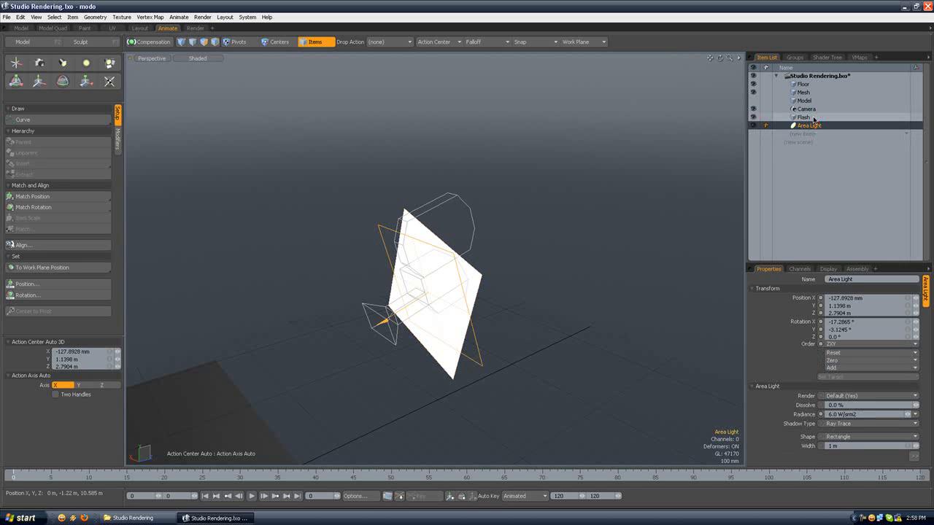
left_click(814, 119)
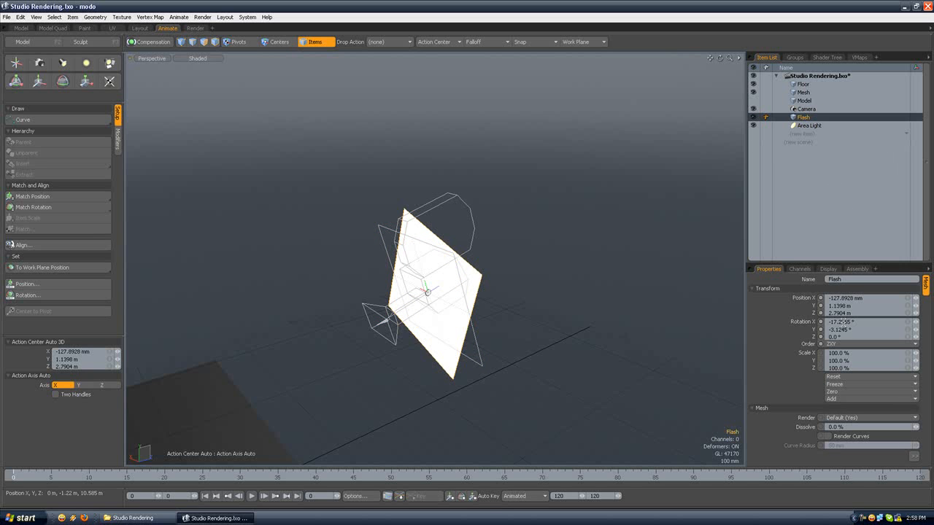
left_click(817, 126)
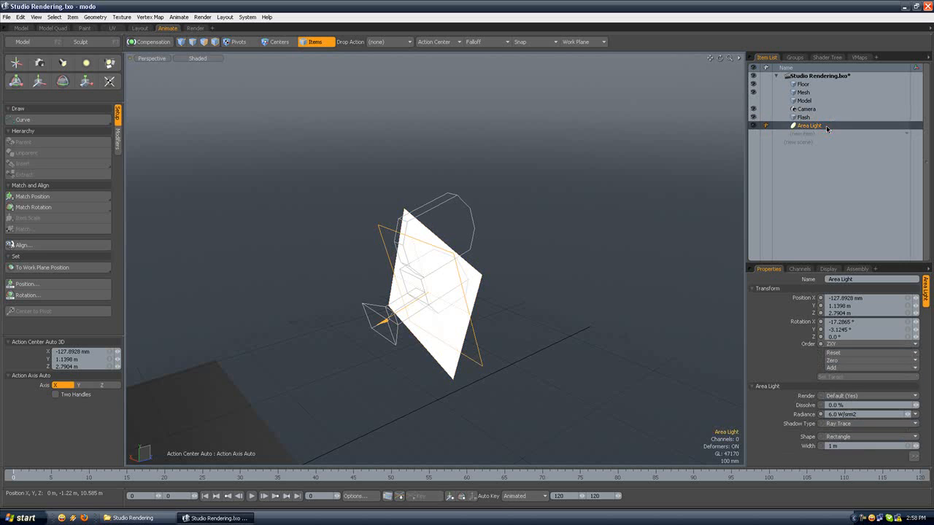
left_click(824, 119)
left_click(820, 125)
left_click(822, 118)
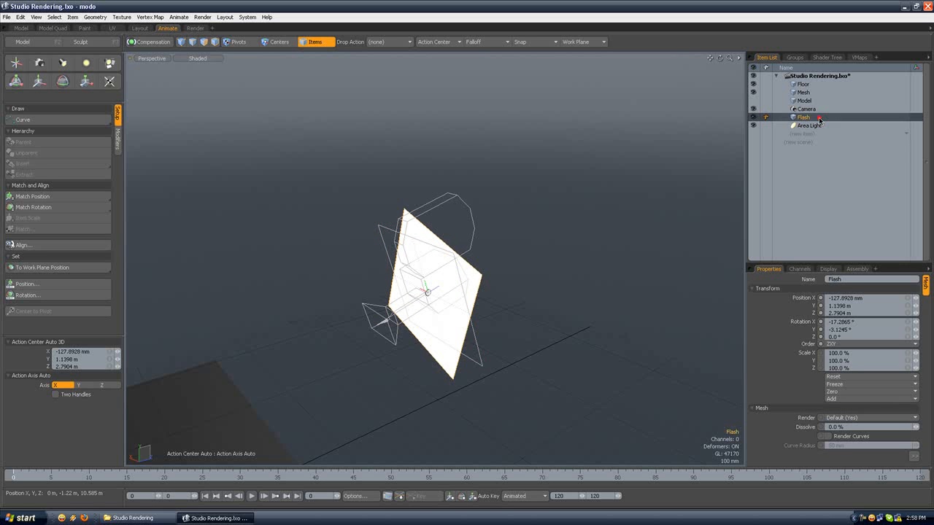
Step: In polygon mode, rotate the Flash plane -17.5° about Z, using the front view to line it up with the Area Light's outline
left_click_drag(378, 210, 467, 187, "alt")
key("3")
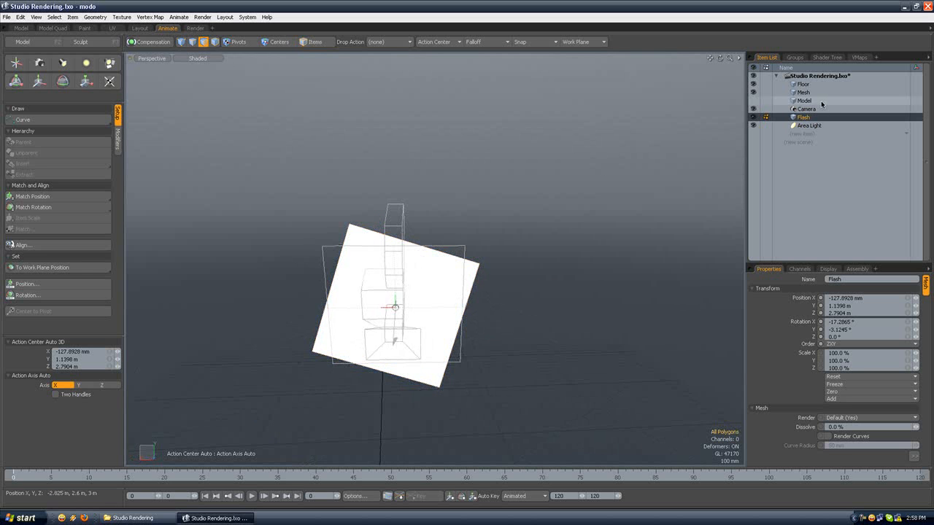
key("e")
left_click_drag(419, 275, 408, 270)
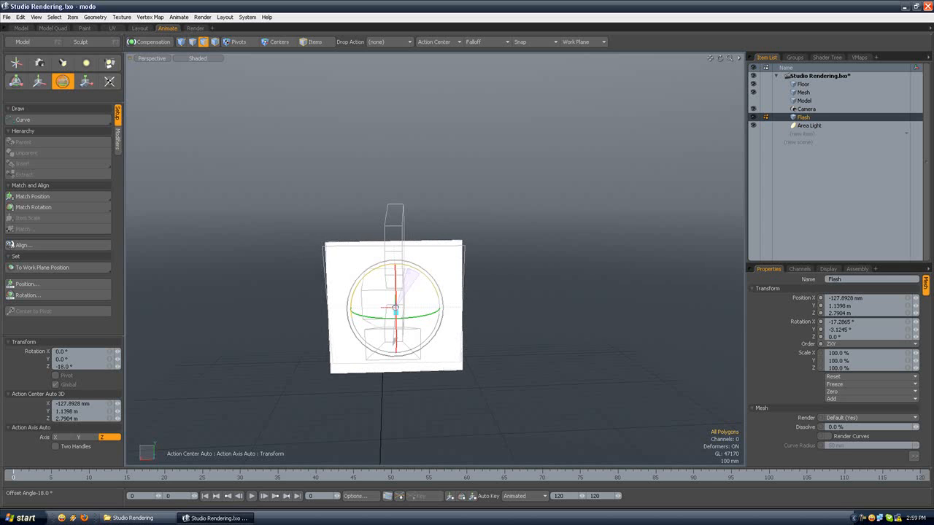
left_click(151, 57)
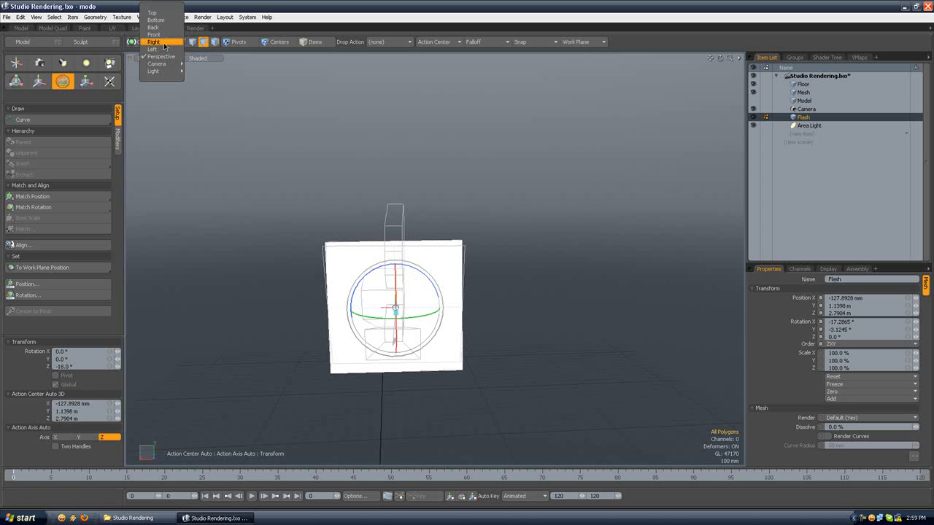
left_click(165, 39)
left_click_drag(496, 286, 498, 234, "alt")
Step: In the top view, rotate the Flash plane to fit the Area Light's rectangular outline, and drop the rotate tool
left_click(151, 58)
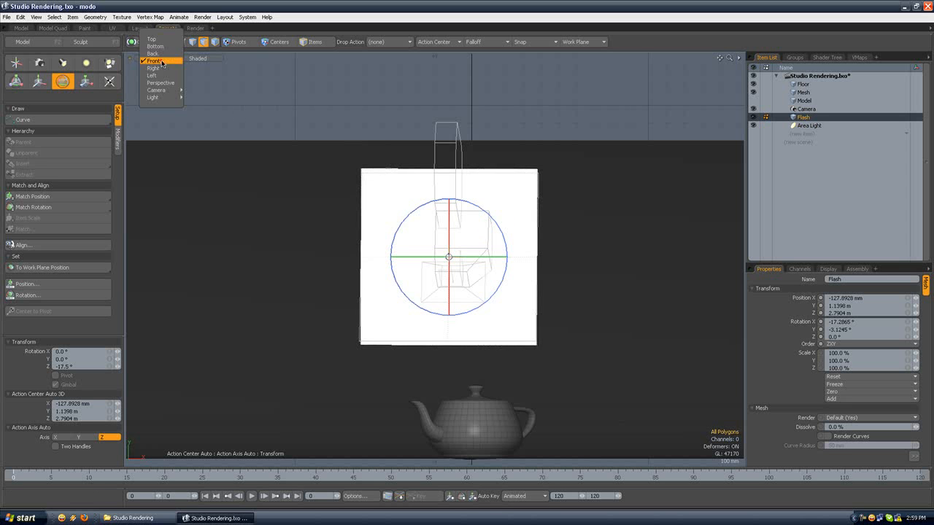
left_click(163, 40)
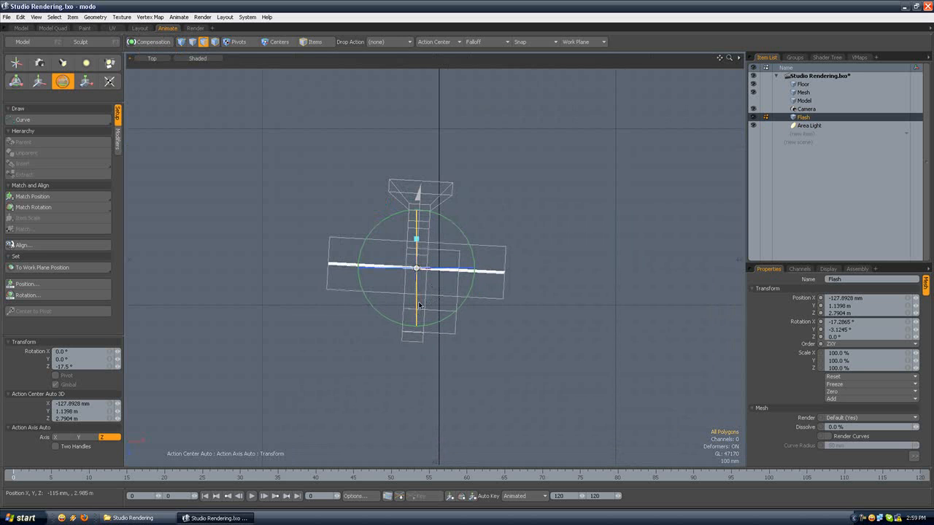
left_click_drag(419, 304, 415, 279)
key("space")
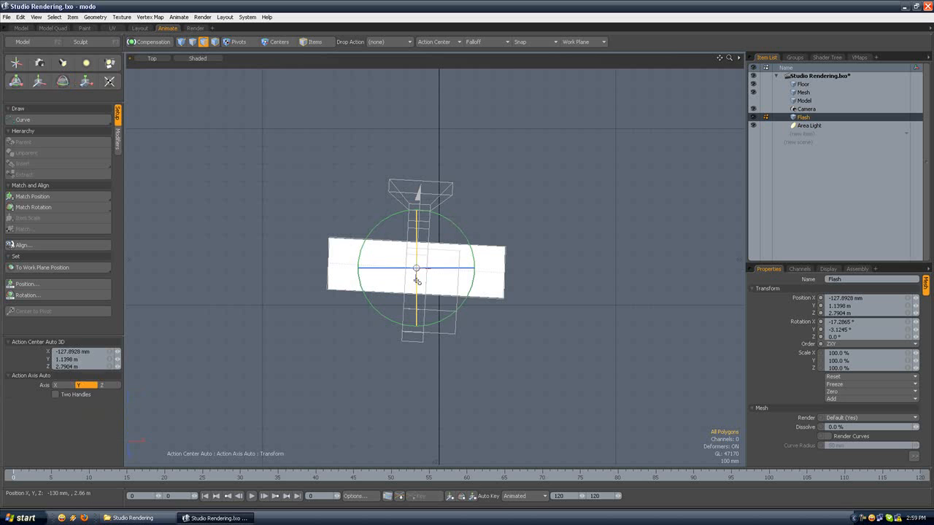
key("e")
left_click_drag(469, 292, 468, 293)
key("space")
Step: Back in the perspective view, fine-tune the Flash polygon's rotation about Z against the light's outline, and drop the tool and the selection
left_click(152, 58)
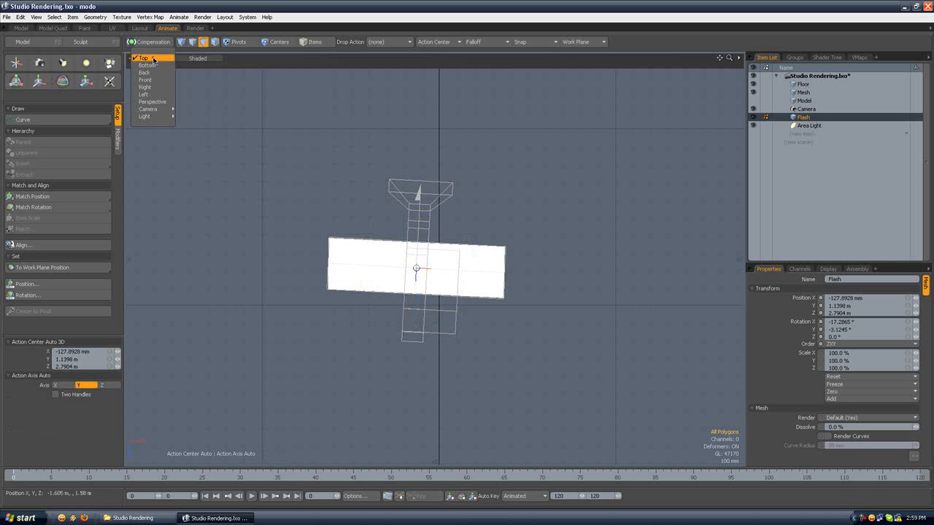
left_click(152, 101)
left_click(310, 185)
left_click_drag(358, 152, 504, 214, "alt")
scroll(518, 183, "up", 5)
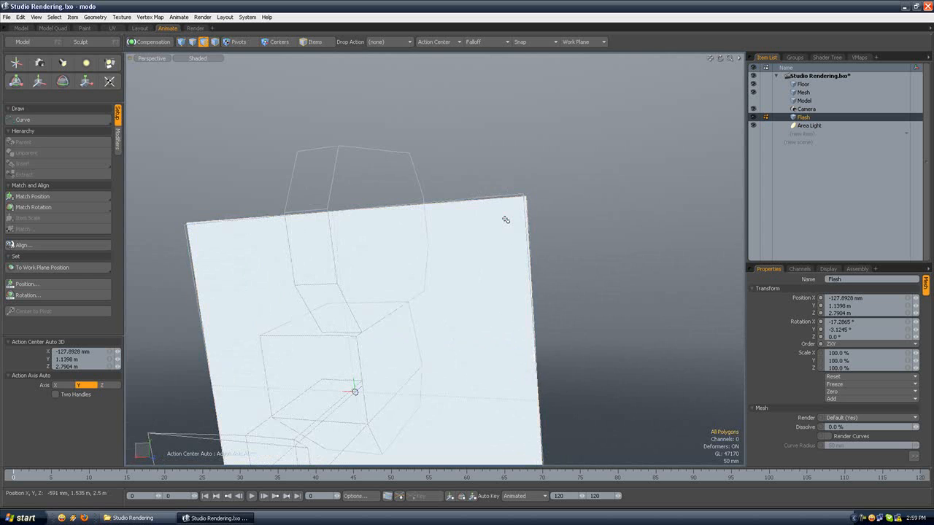
left_click(504, 217)
key("e")
left_click_drag(377, 357, 375, 361)
key("q")
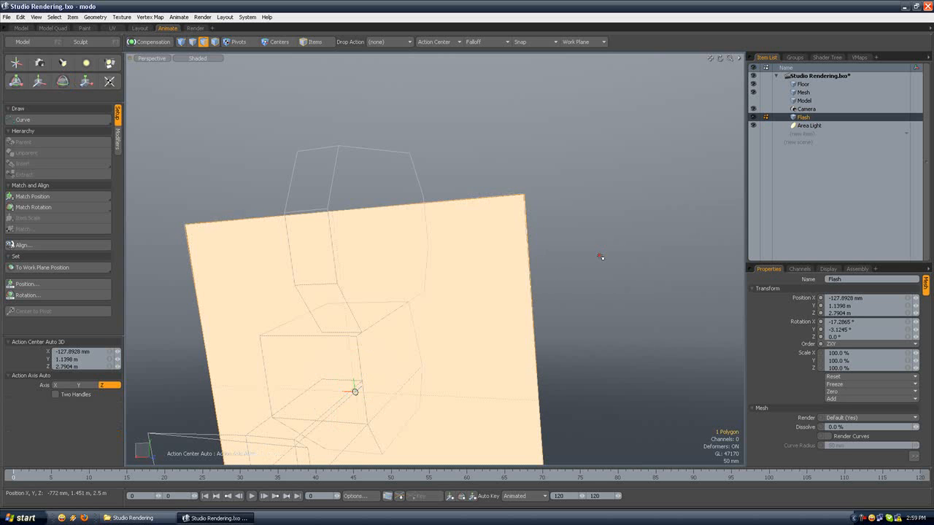
left_click(599, 256)
scroll(599, 256, "down", 5)
left_click_drag(576, 232, 381, 281, "alt")
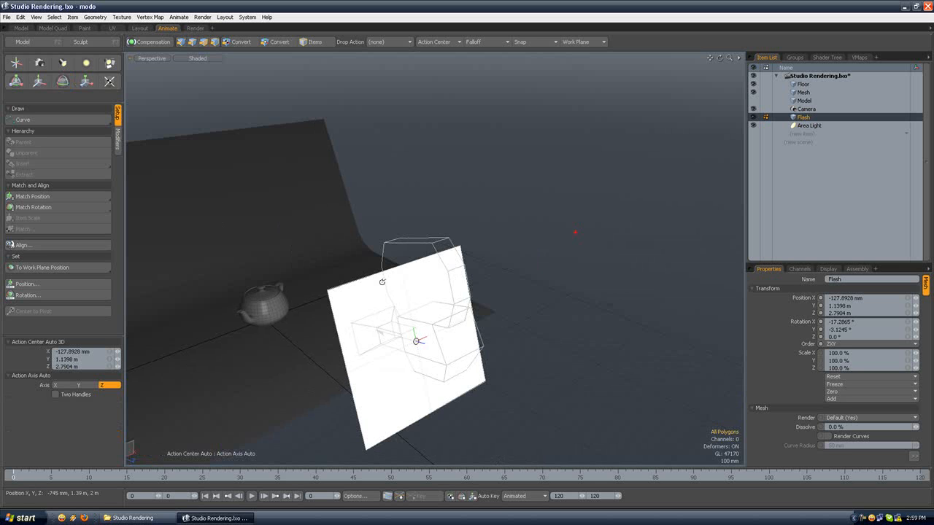
Step: In the Render layout, select the Flash polygon, set the action center to Local, and move it slightly off the Area Light along its local axis
left_click(198, 29)
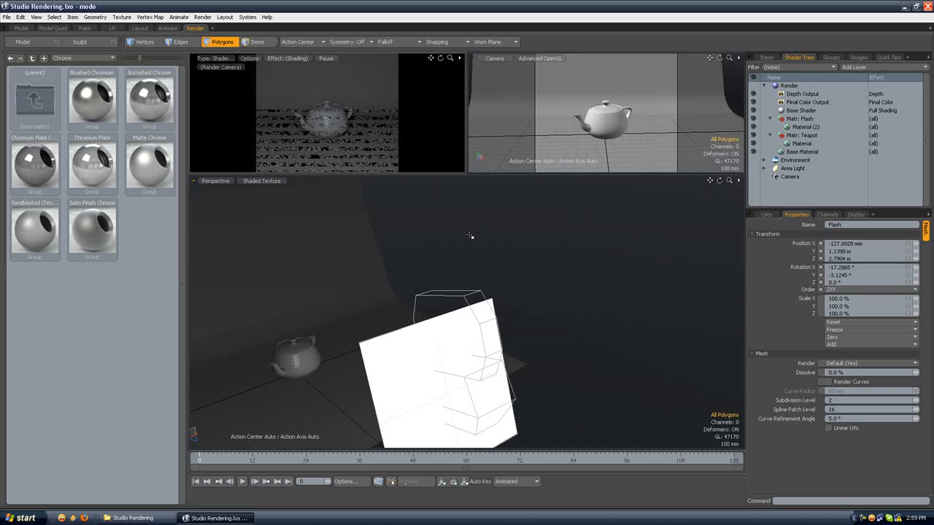
left_click_drag(390, 263, 369, 302, "alt")
left_click(471, 316)
left_click_drag(471, 317, 509, 272, "alt")
key("w")
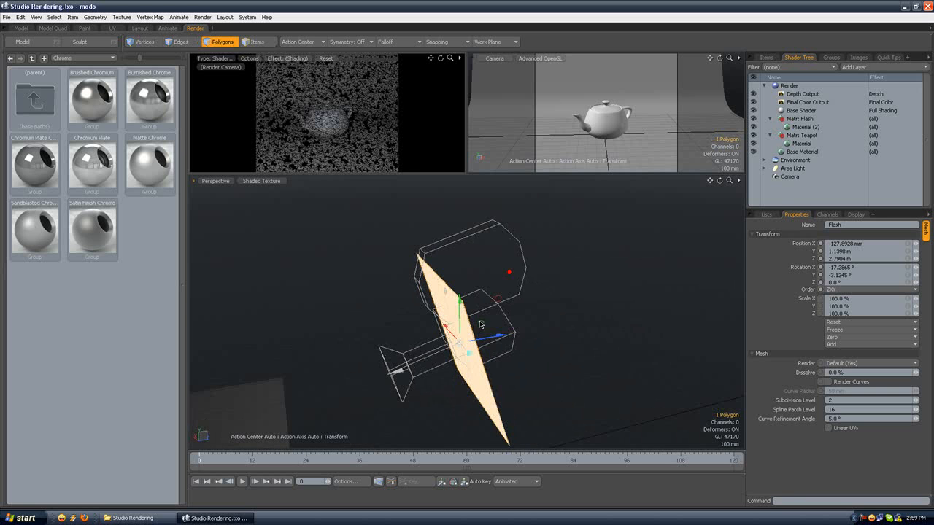
left_click(300, 41)
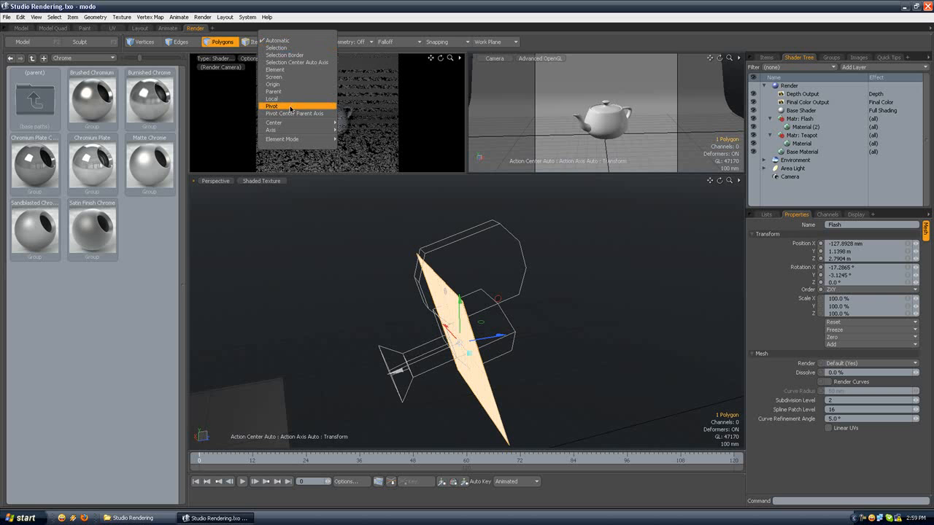
left_click(276, 99)
left_click_drag(437, 355, 442, 353)
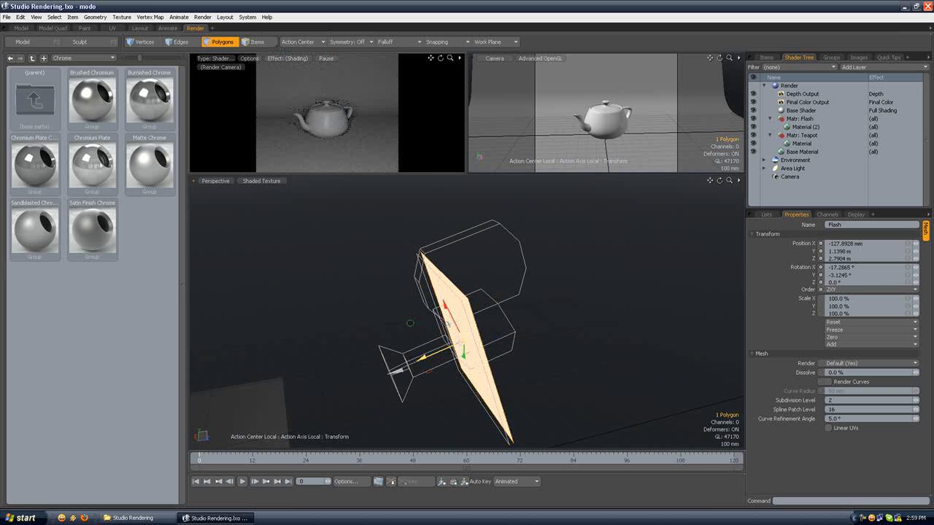
key("space")
left_click(406, 313)
left_click_drag(343, 297, 240, 314, "alt")
left_click_drag(360, 307, 442, 263, "alt")
left_click(530, 291)
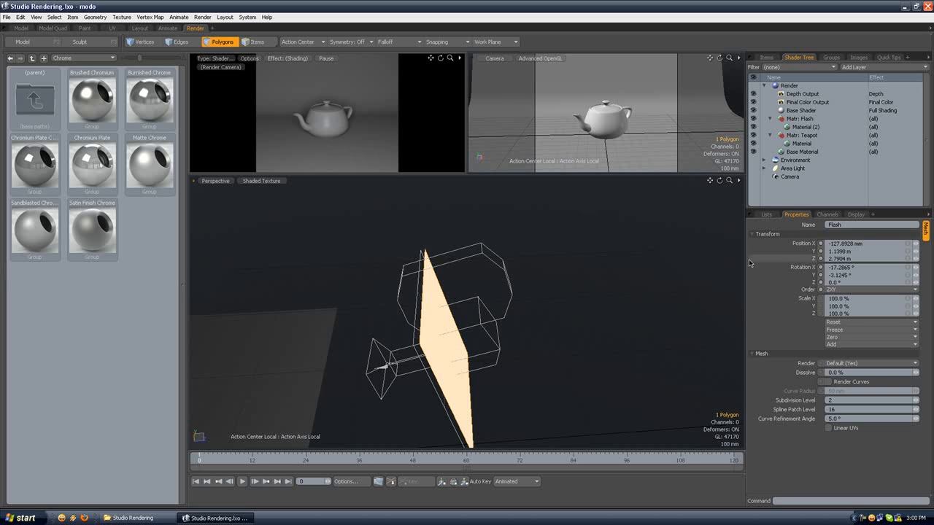
Step: Move the Flash material group above the Base Shader in the Shader Tree and add a Shader layer to it
left_click(798, 119)
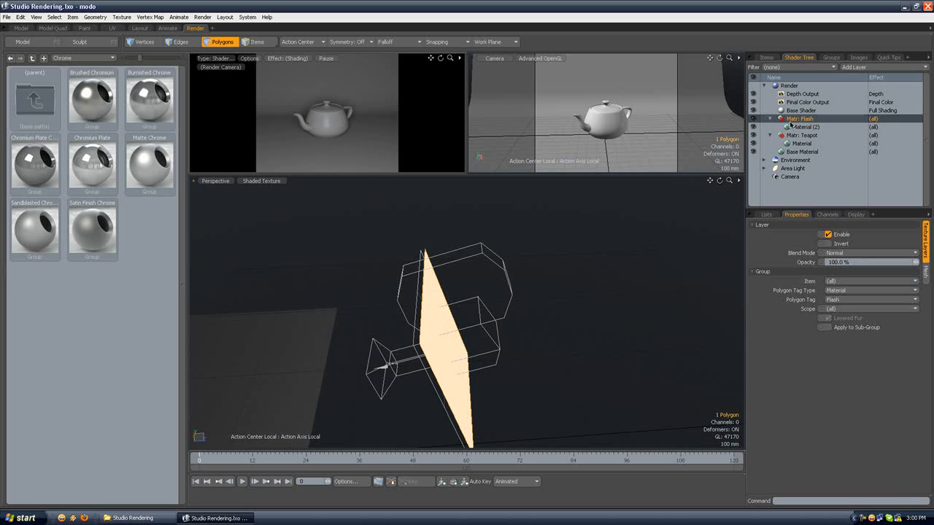
left_click_drag(800, 120, 807, 107)
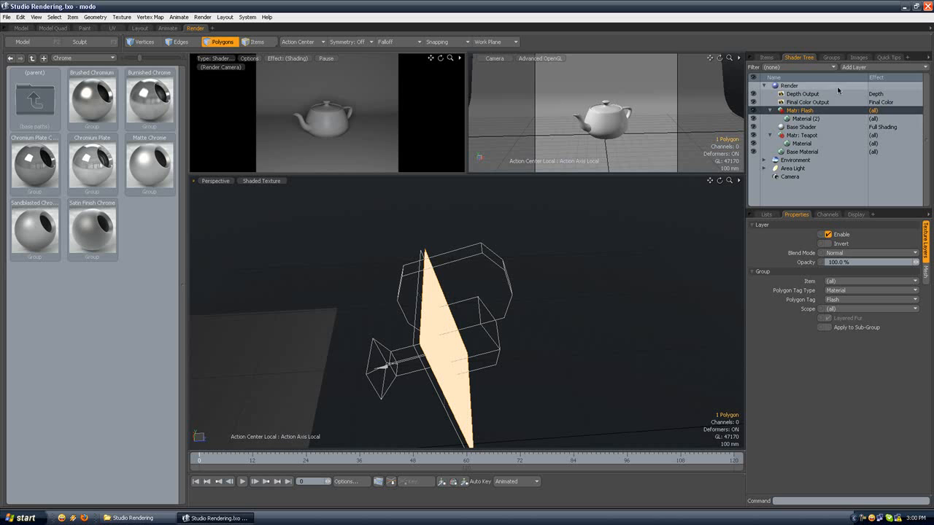
left_click(847, 67)
left_click(845, 97)
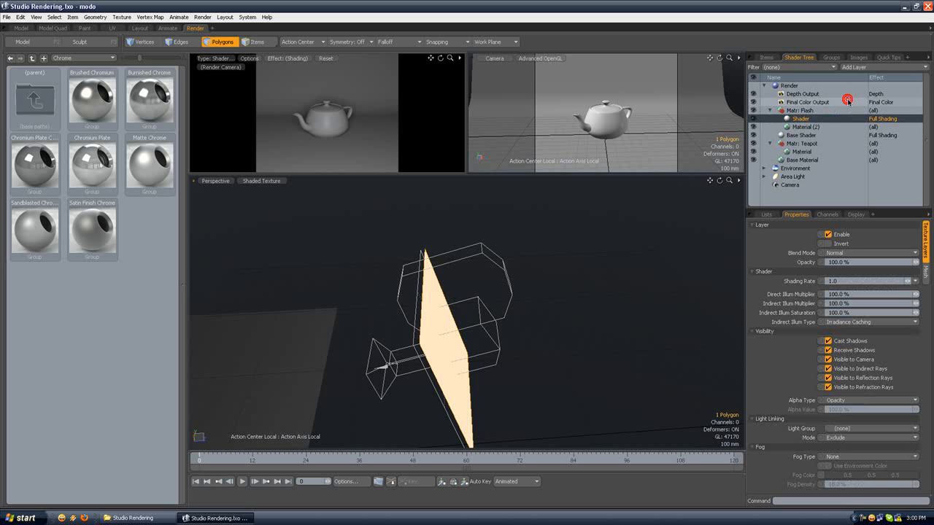
Step: Disable Cast Shadows, Receive Shadows, Visible to Camera and Visible to Indirect Rays for the Flash shader
left_click(829, 341)
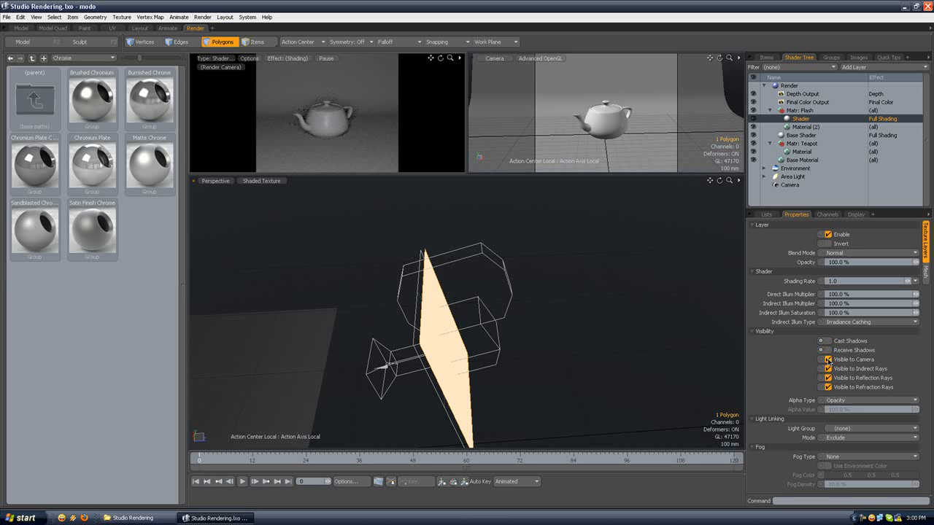
left_click(828, 360)
left_click(827, 369)
Step: Test luminous intensities of 20, 5 and 2 W/srm2 on the Flash material, and settle on 3 W/srm2
left_click(805, 127)
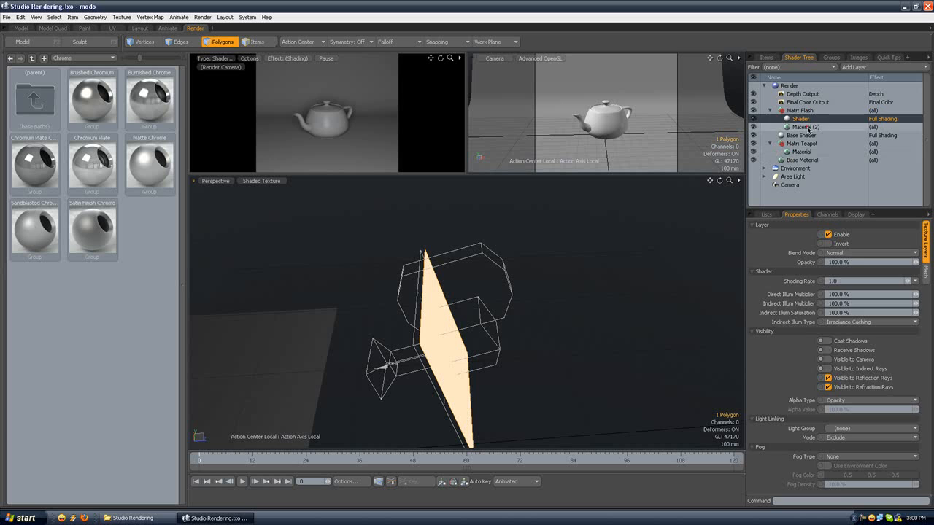
left_click(926, 290)
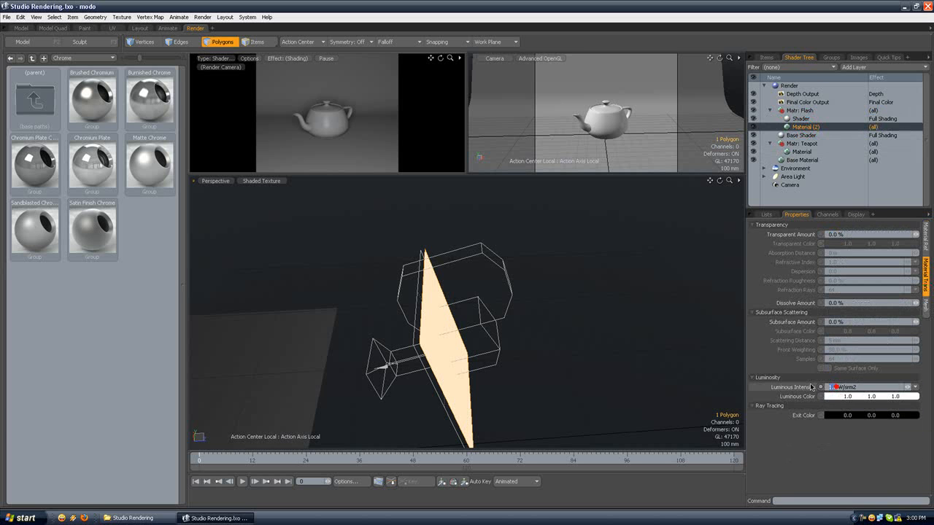
type("20")
key("Return")
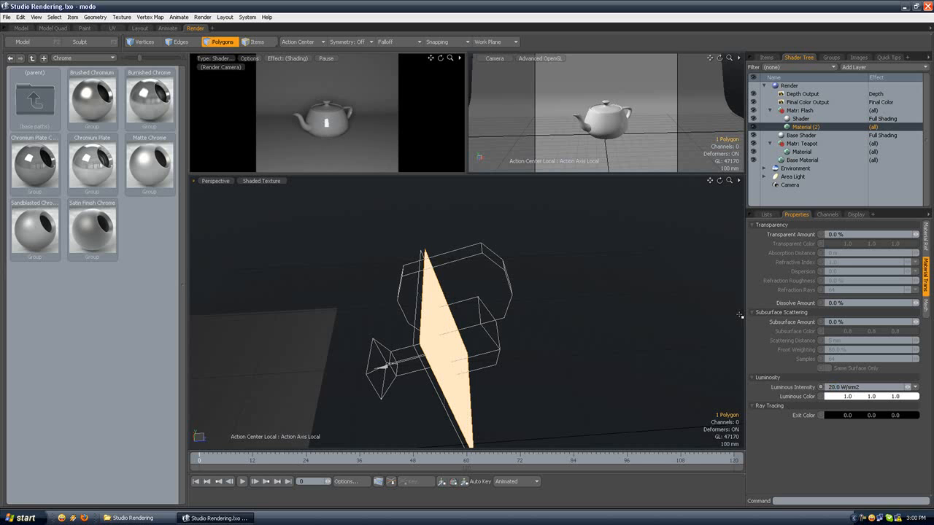
left_click_drag(839, 387, 821, 388)
type("5")
key("Return")
left_click_drag(833, 387, 820, 387)
type("2")
key("Return")
left_click_drag(837, 386, 817, 386)
type("3")
key("Return")
Step: Select the Flash polygon and smoothly subdivide it twice into a rounded shape
left_click_drag(452, 280, 486, 254, "alt")
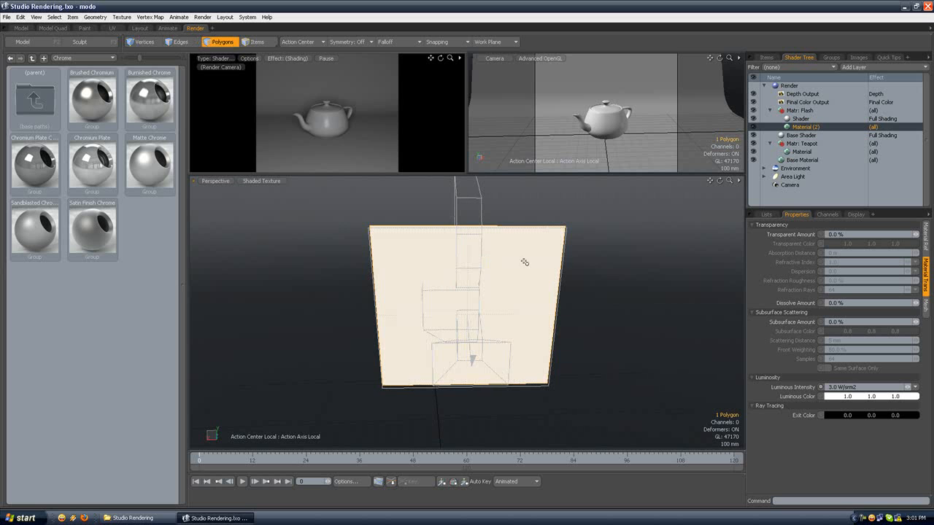
left_click(601, 238)
left_click(506, 255)
left_click(595, 246)
left_click(477, 260)
key("d")
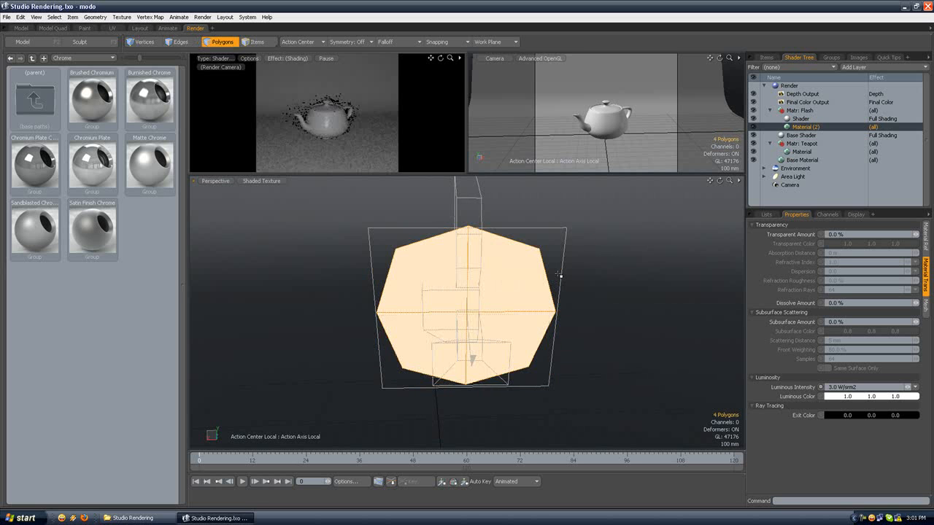
key("d")
Step: Subdivide all of the Flash polygons further into a smooth disc, drop the selection, and check it within the whole scene
left_click(590, 273)
left_click_drag(589, 273, 506, 290, "alt")
double_click(506, 290)
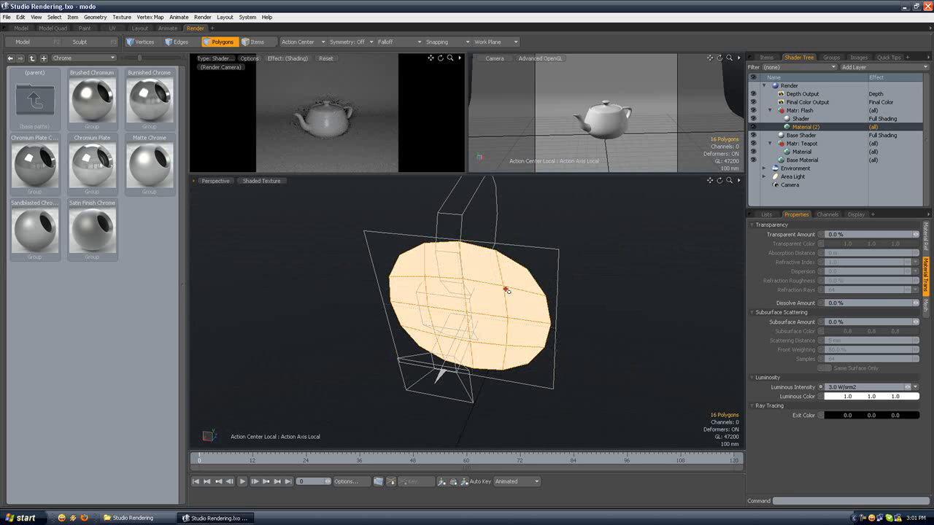
key("d")
left_click(560, 234)
left_click_drag(585, 231, 553, 239, "alt")
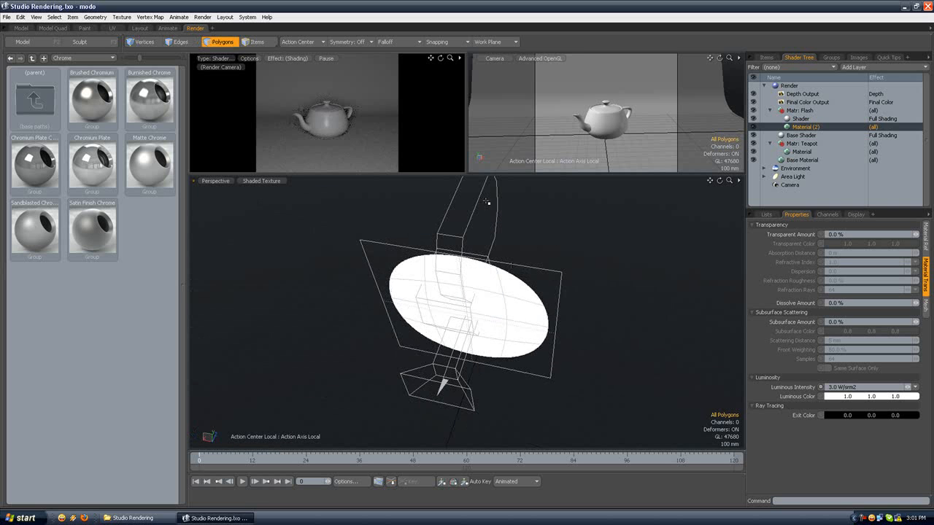
left_click_drag(569, 218, 440, 233, "alt")
scroll(355, 188, "down", 4)
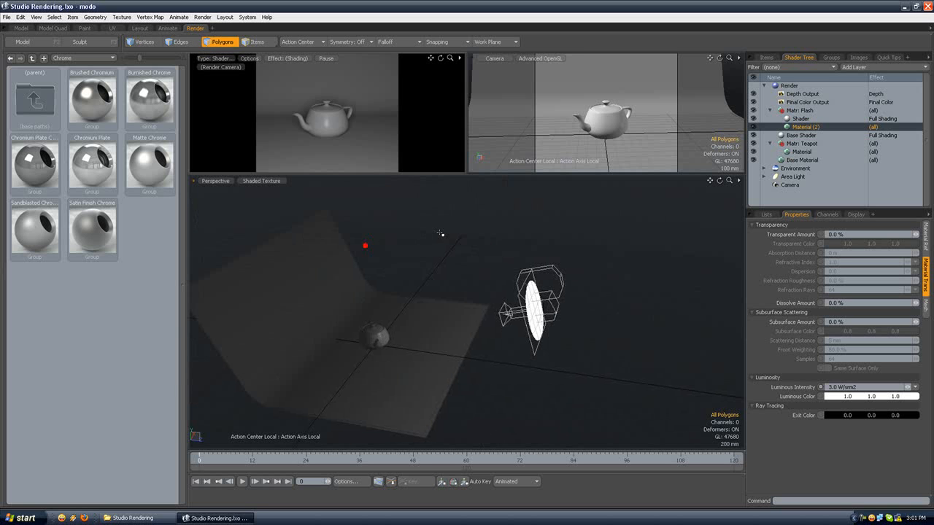
Step: Change the diffuse color of the Teapot material to a saturated red
left_click(770, 110)
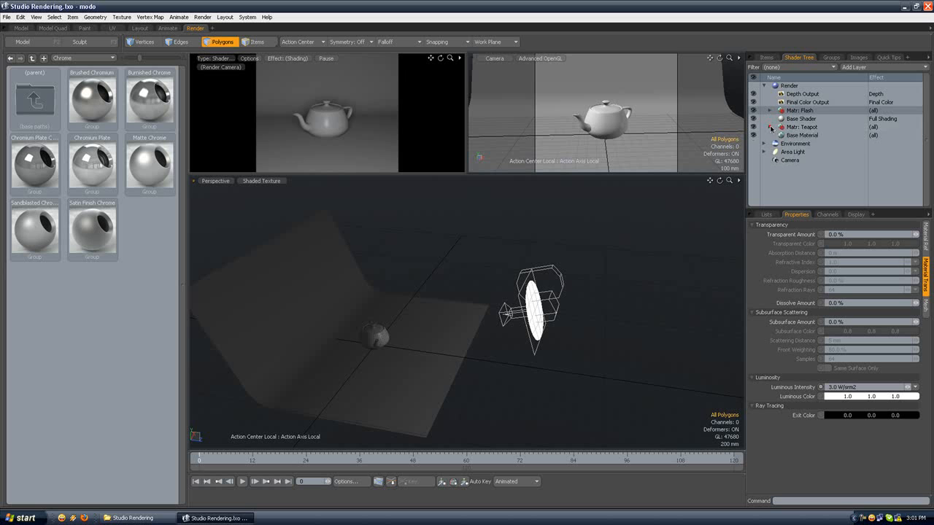
left_click(803, 135)
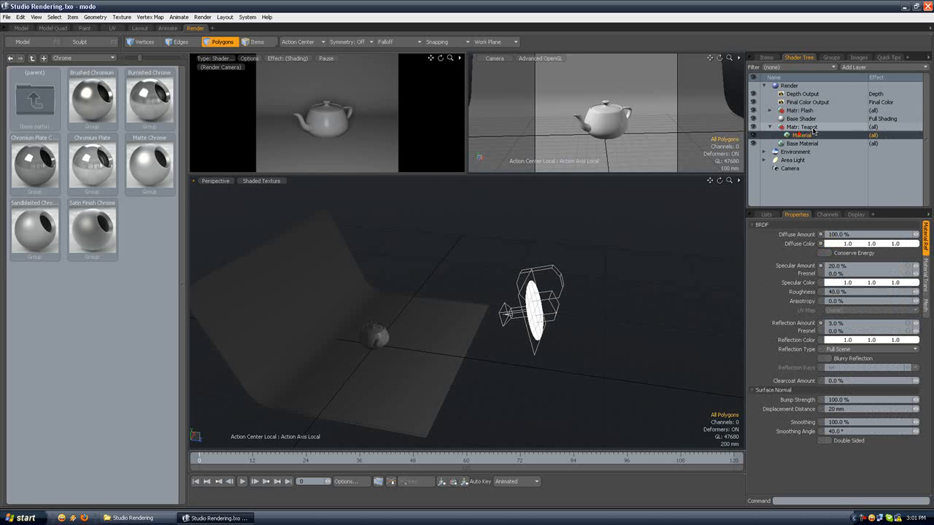
double_click(846, 244)
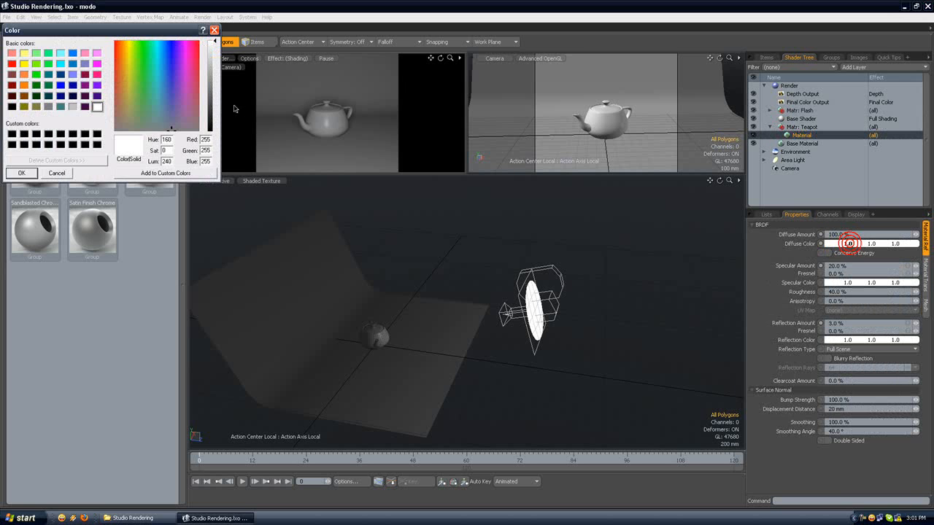
left_click_drag(179, 128, 115, 56)
left_click(210, 84)
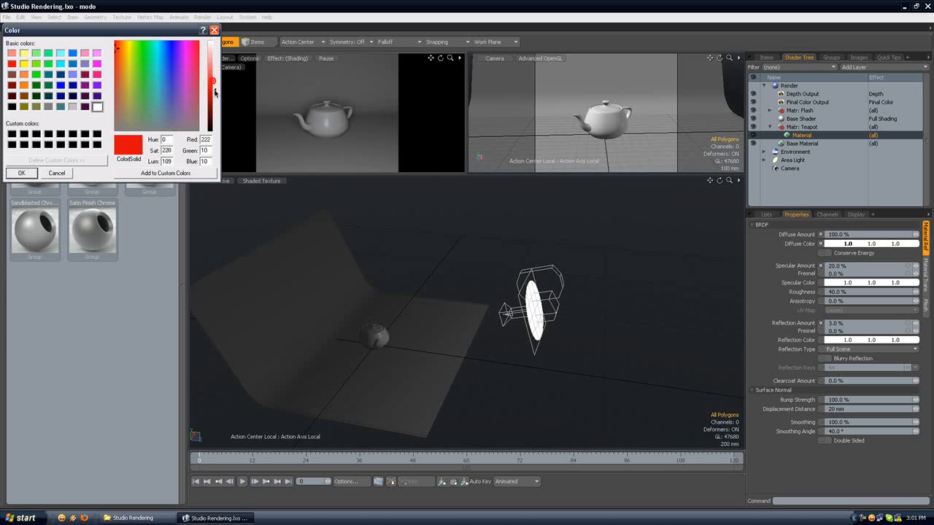
left_click(21, 173)
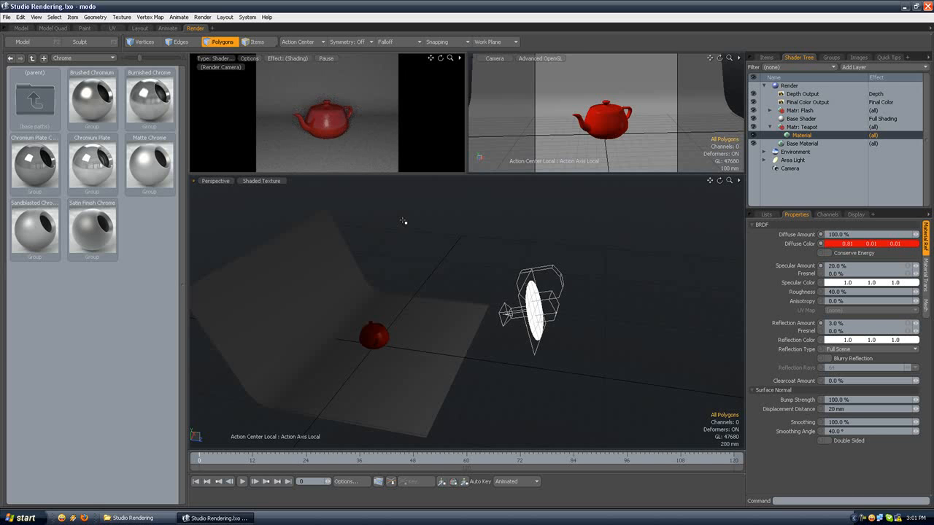
Step: Select the luminous disc behind the camera and delete its Flash mesh item from the scene
left_click_drag(492, 268, 546, 272, "alt")
scroll(507, 275, "up", 3)
left_click_drag(429, 275, 487, 269, "alt")
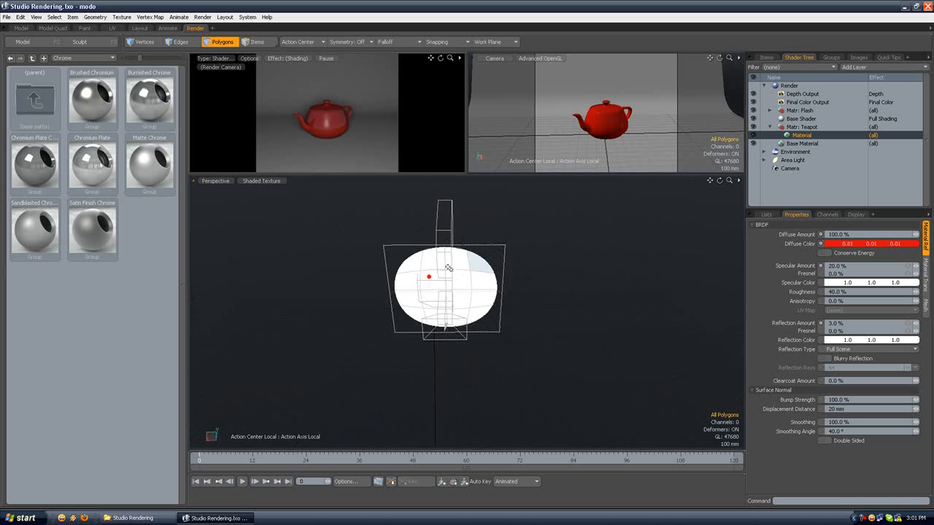
scroll(447, 270, "up", 5)
left_click_drag(371, 262, 414, 245, "alt")
scroll(439, 253, "down", 5)
scroll(415, 246, "up", 5)
scroll(414, 240, "down", 3)
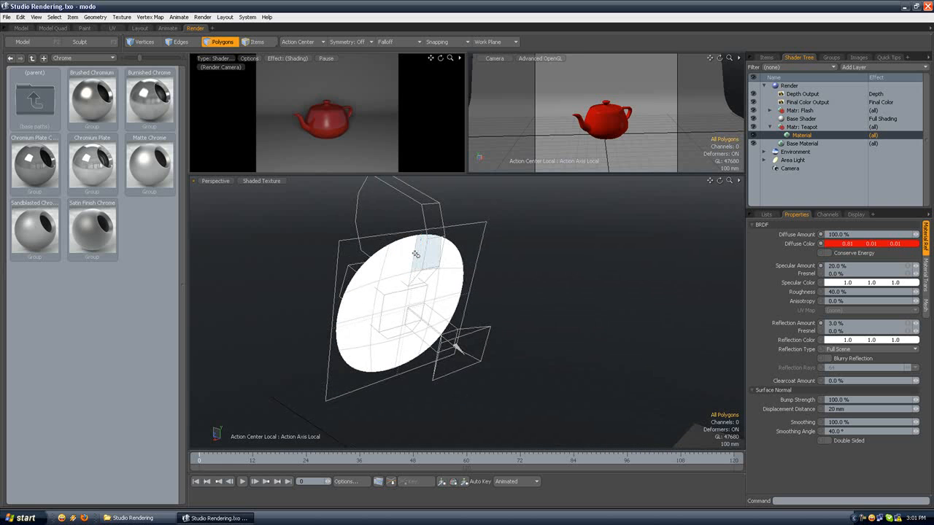
double_click(430, 258)
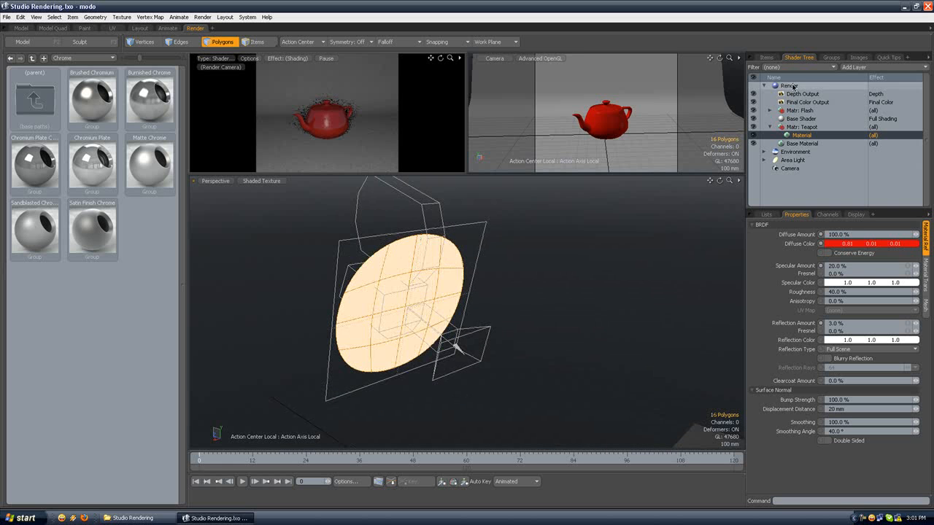
left_click(766, 57)
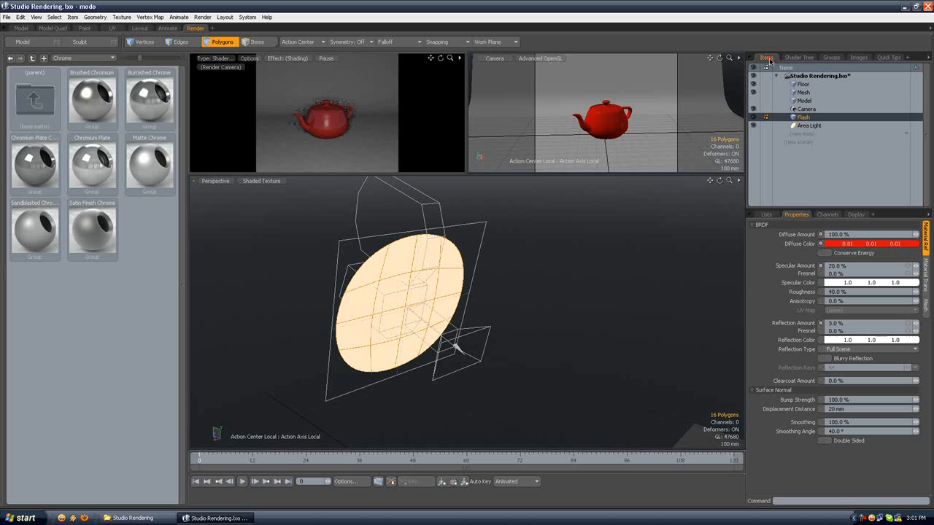
left_click(803, 117)
key("Delete")
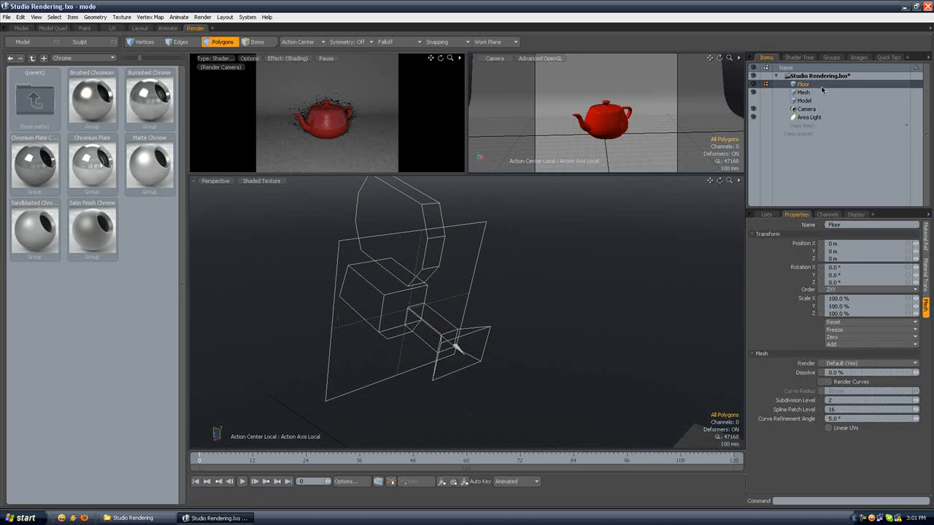
Step: Review the whole scene along with the Area Light and Environment settings
left_click_drag(552, 217, 398, 232, "alt")
scroll(396, 230, "down", 4)
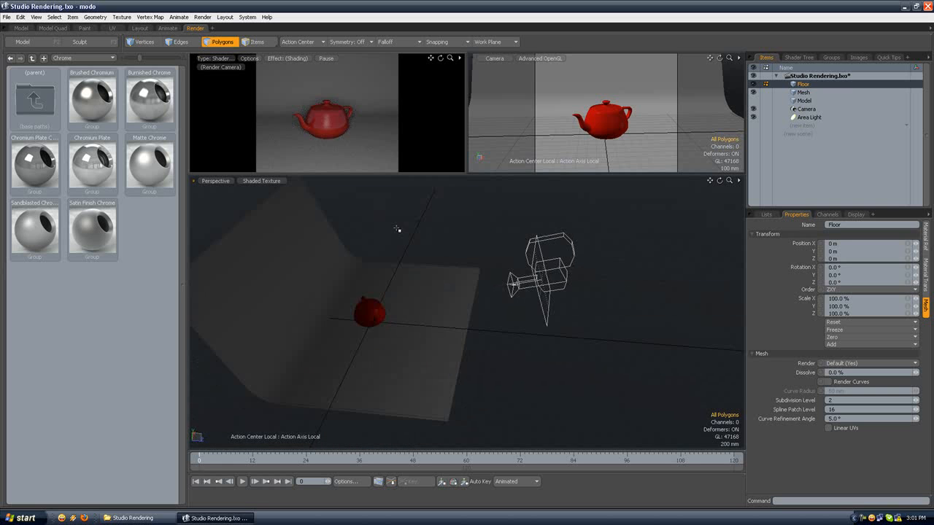
left_click(811, 117)
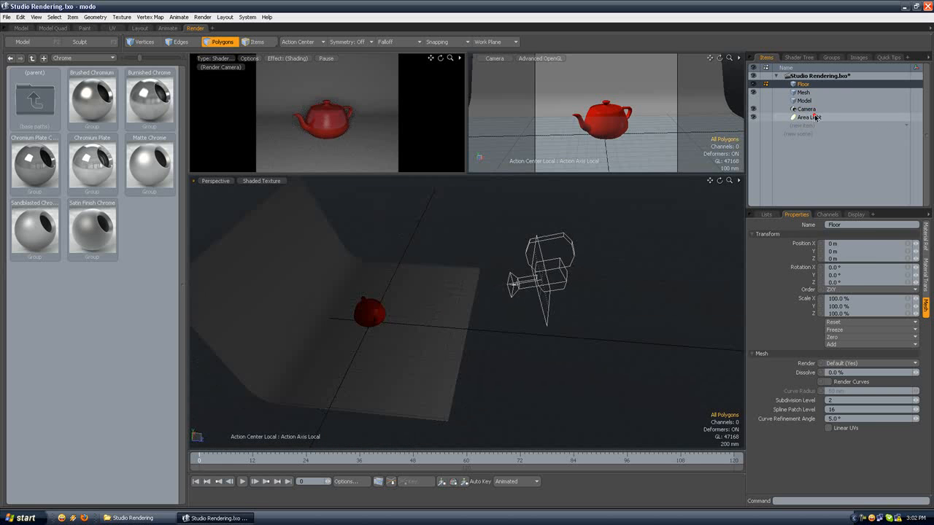
left_click(798, 57)
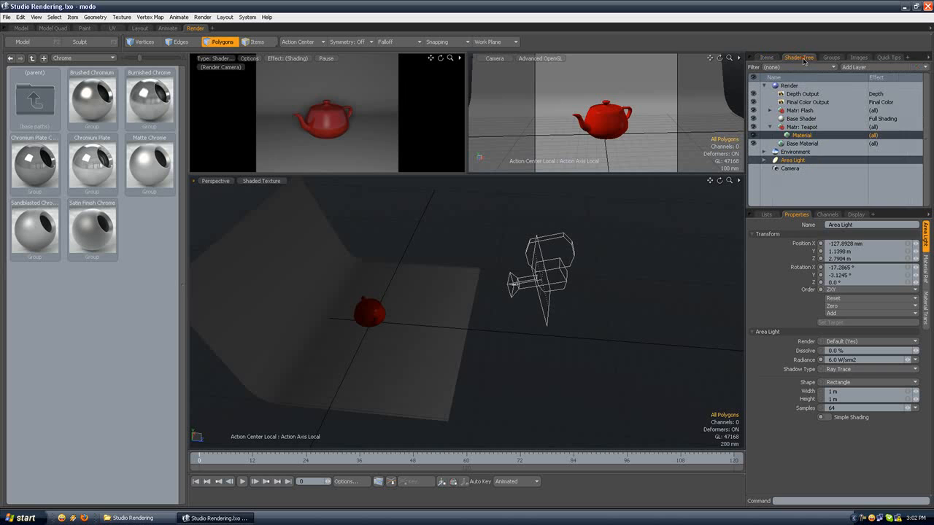
left_click(799, 151)
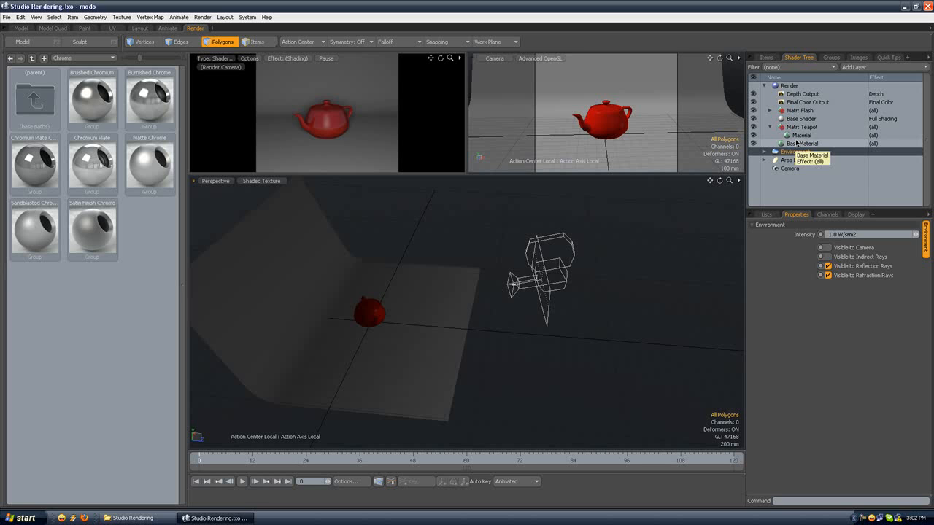
left_click(765, 57)
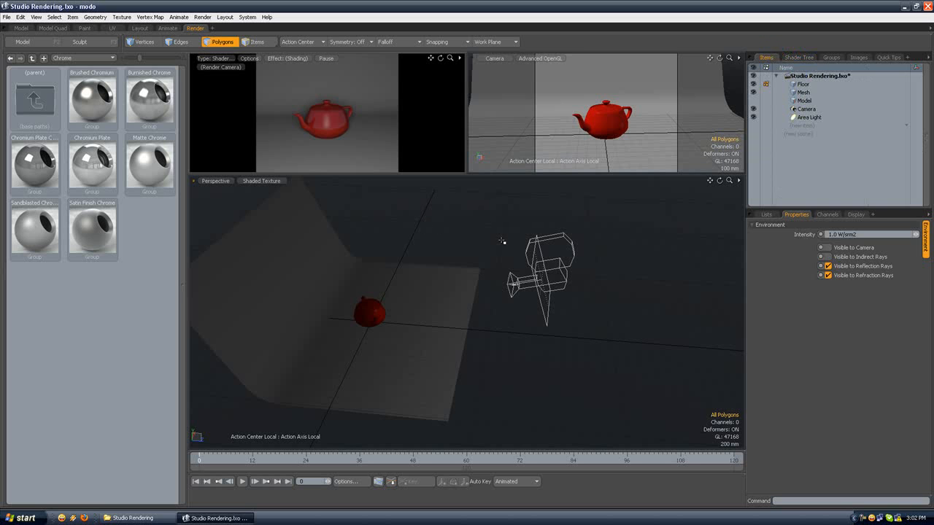
Step: Create a second area light and set its Y rotation to -90°
left_click_drag(477, 261, 406, 214, "alt")
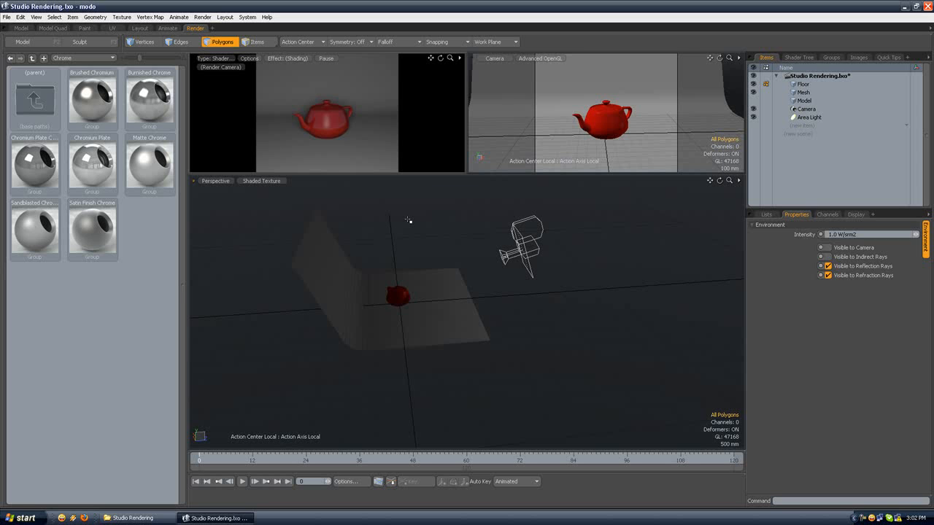
left_click(74, 17)
mouse_move(94, 36)
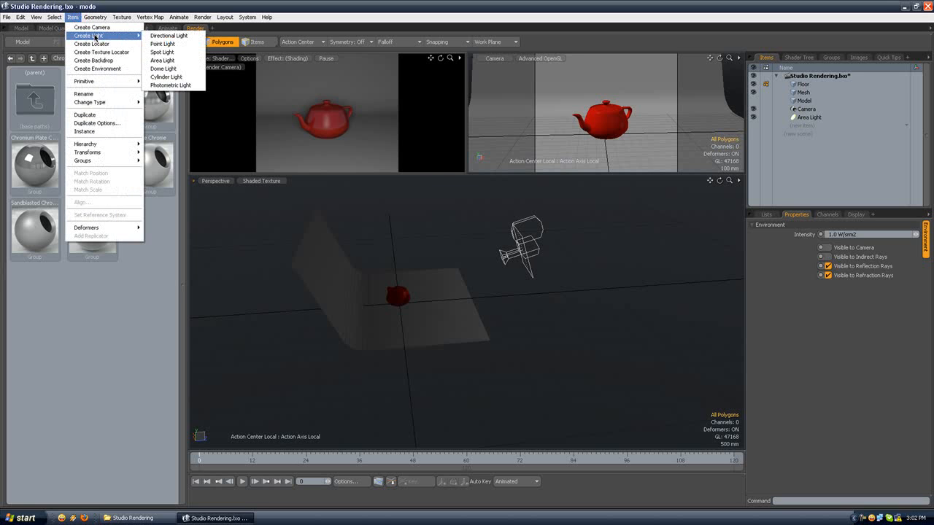
left_click(162, 59)
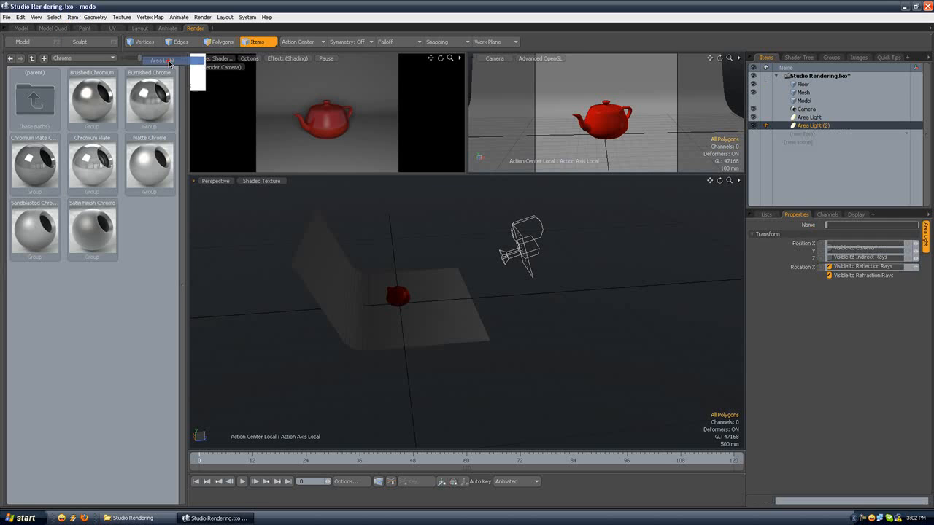
left_click_drag(373, 220, 313, 275, "alt")
scroll(425, 284, "up", 5)
key("y")
left_click_drag(504, 323, 428, 315)
double_click(844, 275)
type("-90")
key("Return")
Step: Move the second area light beside the teapot to about X -2.015 m, Y 1 m, Z 560 mm, and widen it to about 1.29 m
key("w")
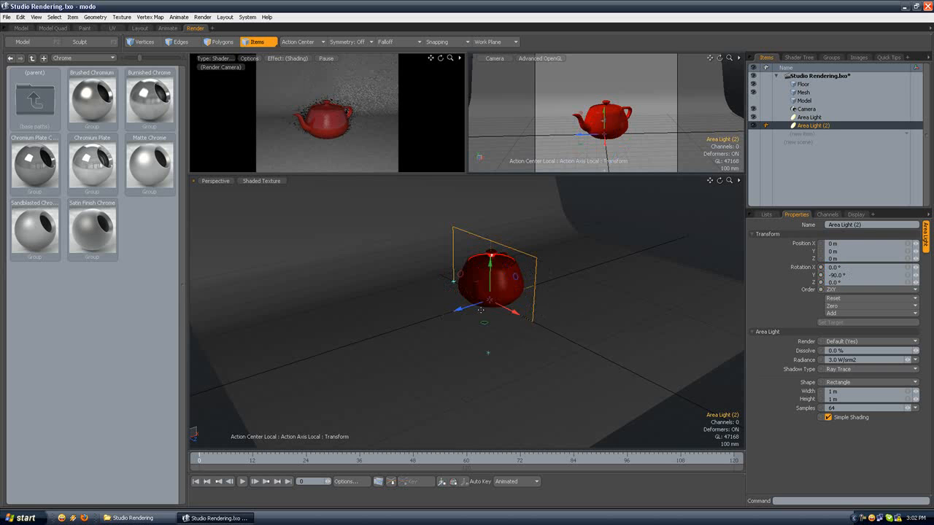
left_click_drag(478, 307, 509, 300)
scroll(371, 355, "down", 3)
left_click_drag(345, 285, 340, 229, "alt")
Step: Aim the second area light down at the teapot, rotated about -27°, -75°, -7° and shifted to about X -1.85 m, Y 1.31 m, then deselect it
key("e")
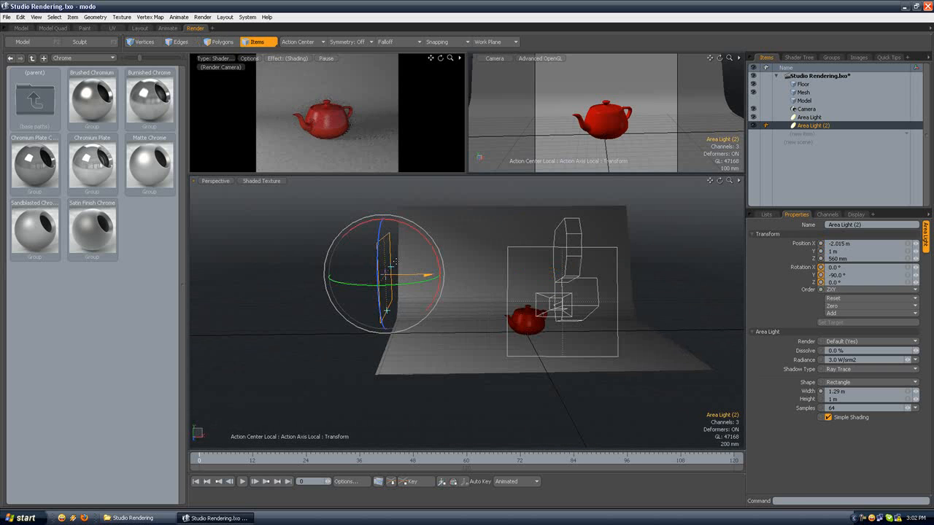
left_click_drag(417, 231, 447, 244)
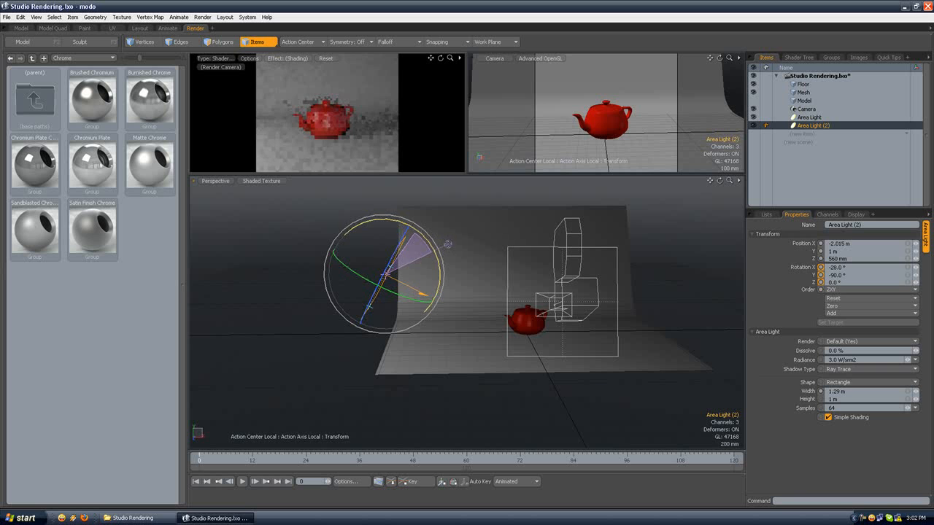
key("w")
left_click_drag(386, 251, 498, 262)
key("e")
left_click_drag(543, 336, 564, 335)
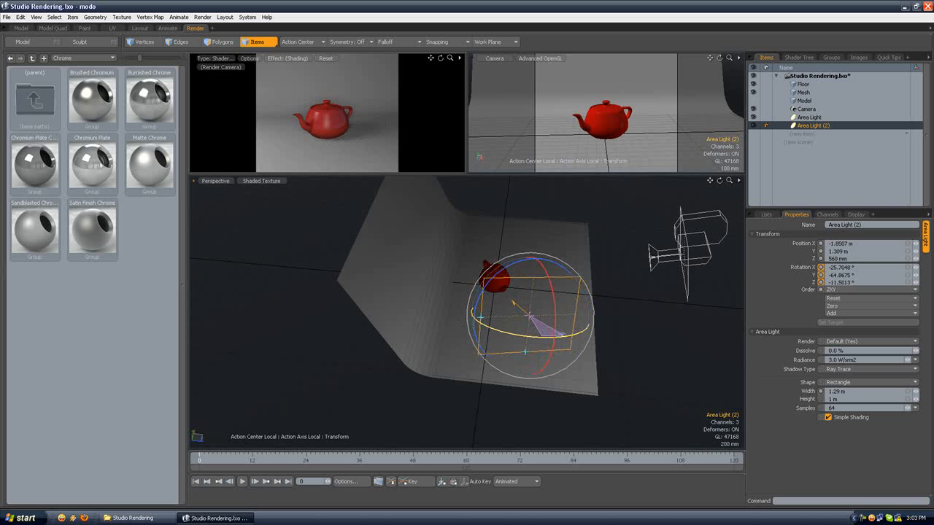
key("space")
left_click(624, 328)
left_click_drag(624, 328, 409, 215, "alt")
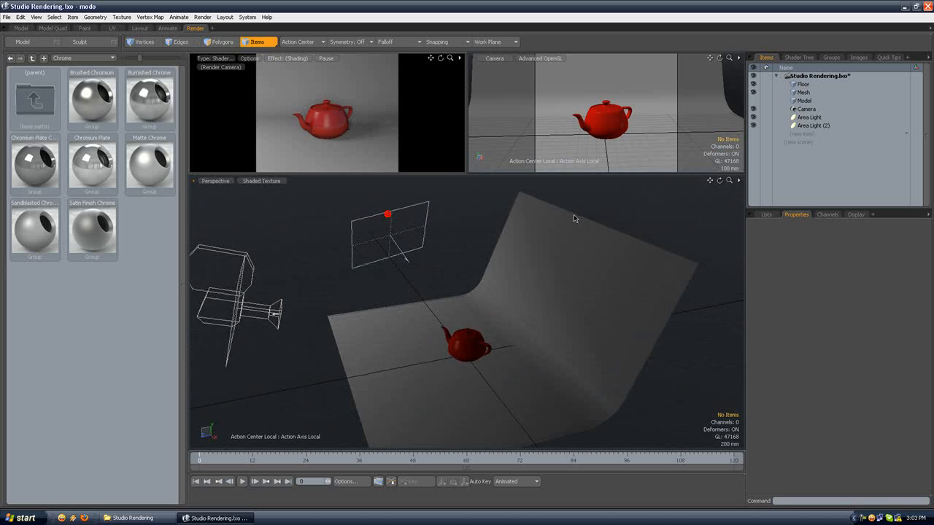
Step: Turn off Simple Shading for Area Light (2) and set Affect Specular on its light material to 50%
left_click(824, 126)
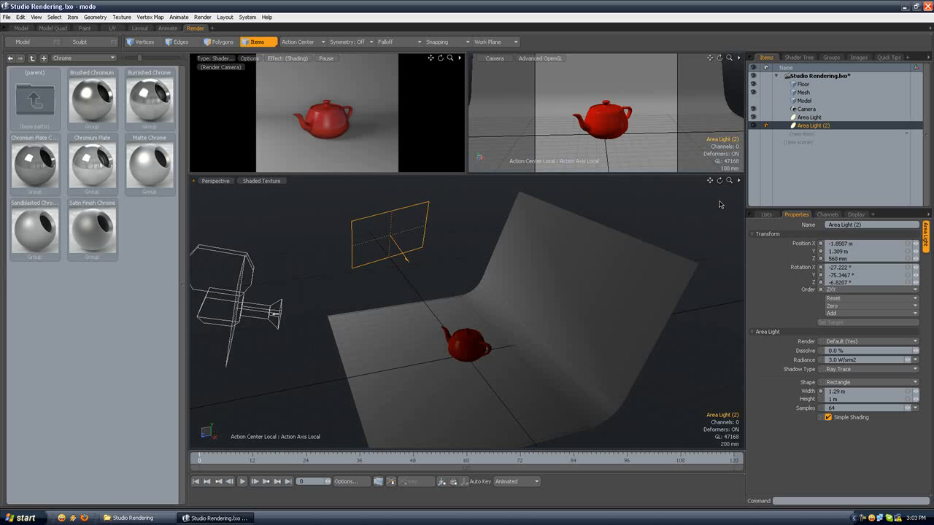
left_click(828, 417)
left_click(798, 58)
left_click(764, 169)
left_click(805, 177)
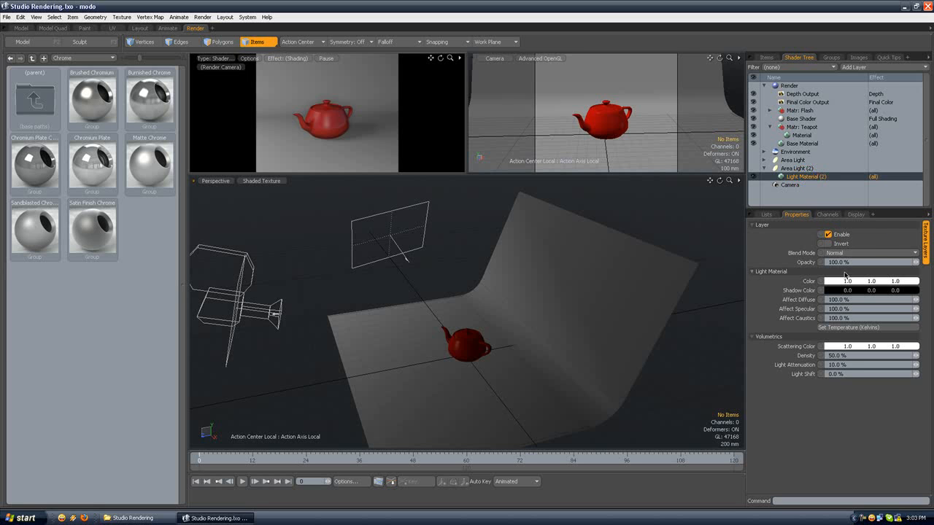
left_click(849, 308)
type("50")
key("Return")
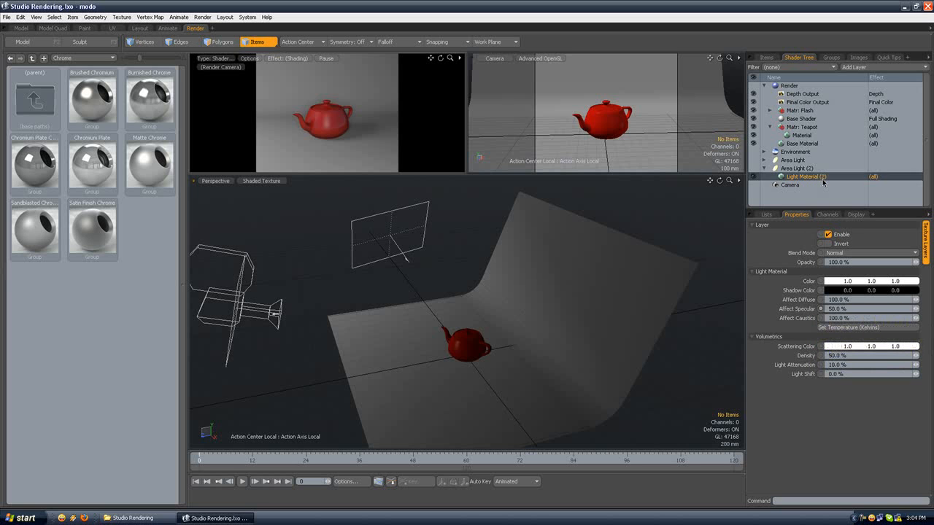
Step: Try a radiance of 4 W/srm2 on Area Light (2), settle on 3.5 W/srm2, and set its width to 1.3 m
left_click(766, 169)
left_click(765, 169)
left_click_drag(369, 292, 426, 295, "alt")
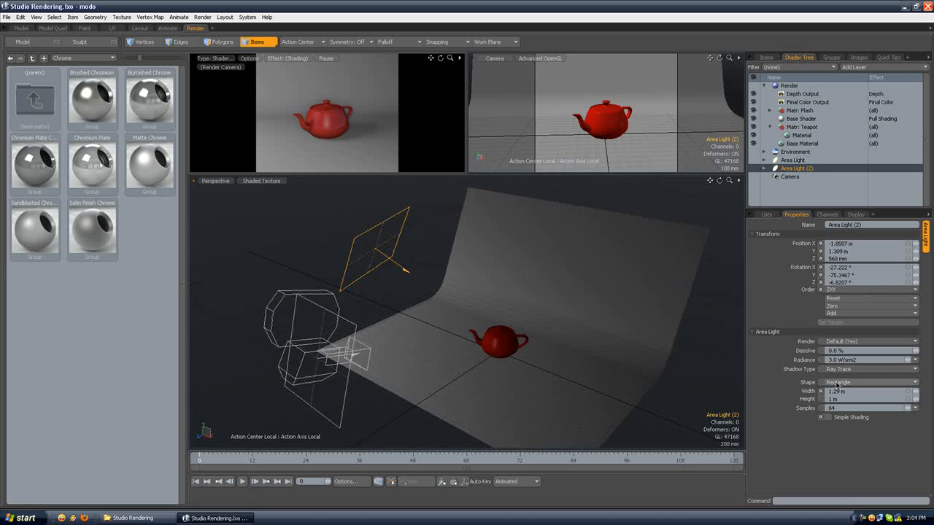
double_click(827, 360)
type("4")
key("Return")
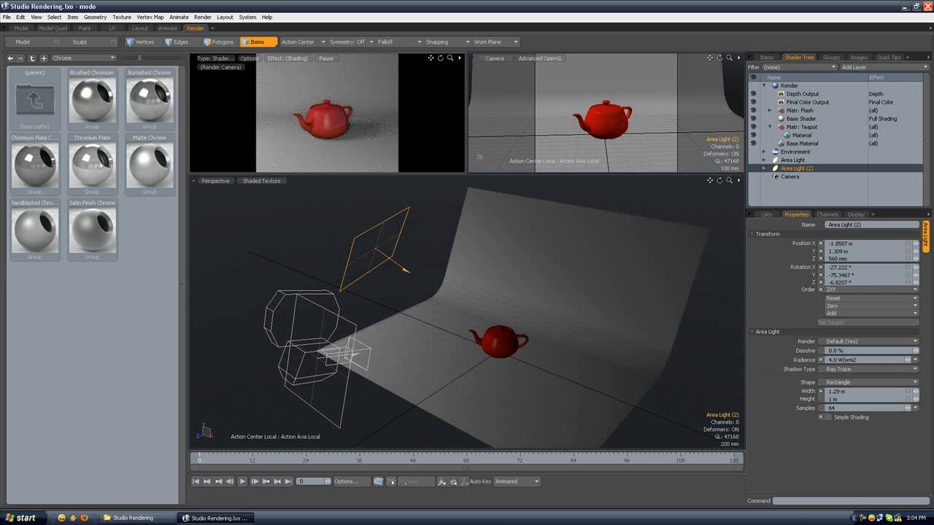
double_click(832, 359)
type("3.5")
key("Return")
left_click_drag(839, 392, 807, 392)
type("1")
Step: Switch the main viewport to the Top view and duplicate Area Light (2)
left_click_drag(396, 255, 301, 204, "alt")
left_click(215, 181)
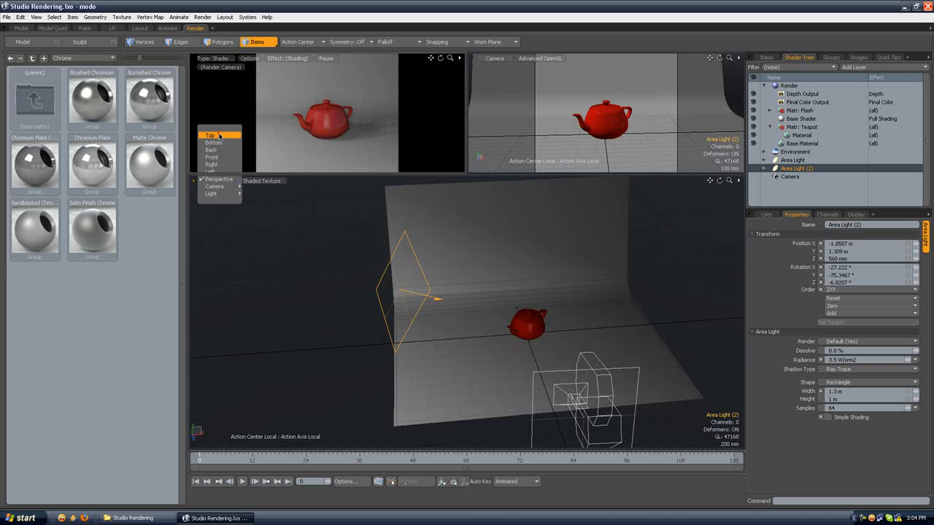
left_click(220, 175)
left_click_drag(521, 269, 367, 271, "alt+shift")
scroll(458, 255, "down", 5)
left_click_drag(498, 238, 472, 262, "alt+shift")
right_click(793, 167)
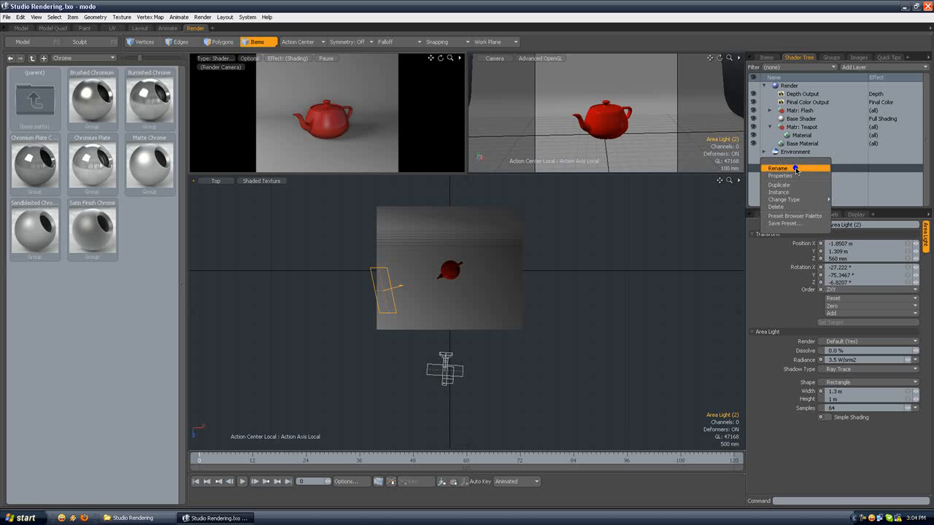
left_click(787, 184)
Step: Set the action center to automatic and rotate the duplicated area light about half a turn, to a Y rotation of about 104°
key("e")
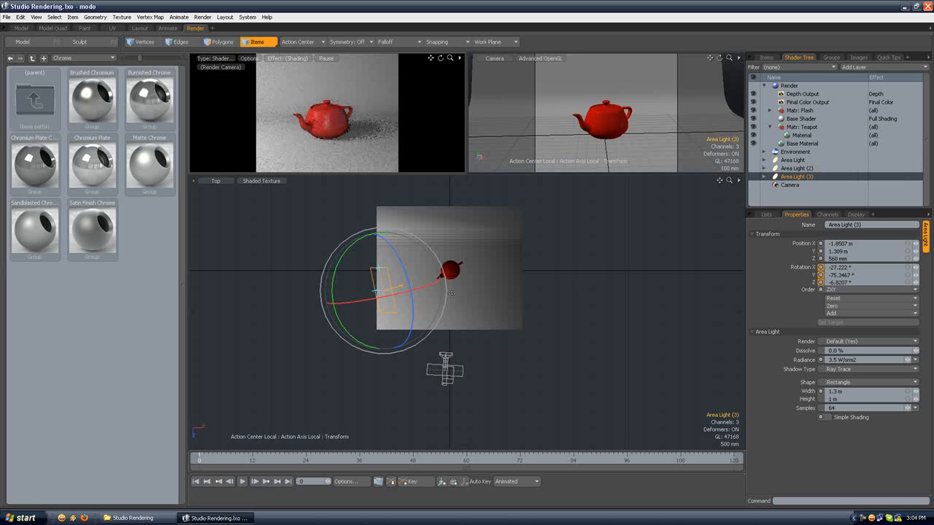
key("space")
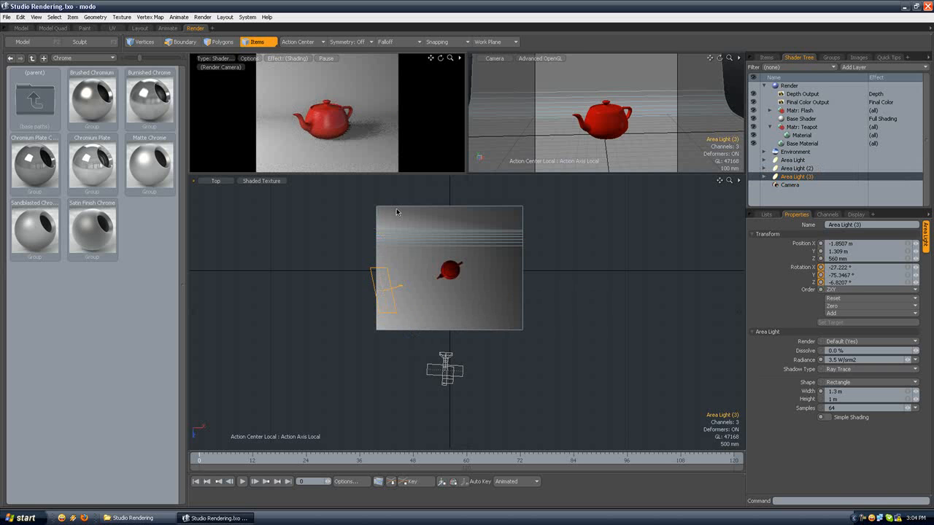
left_click(798, 177)
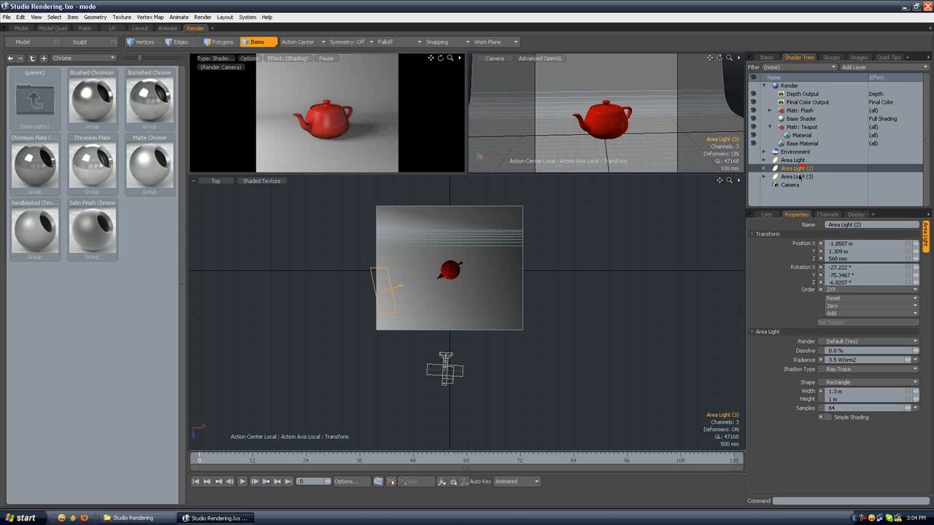
left_click(299, 41)
left_click(292, 48)
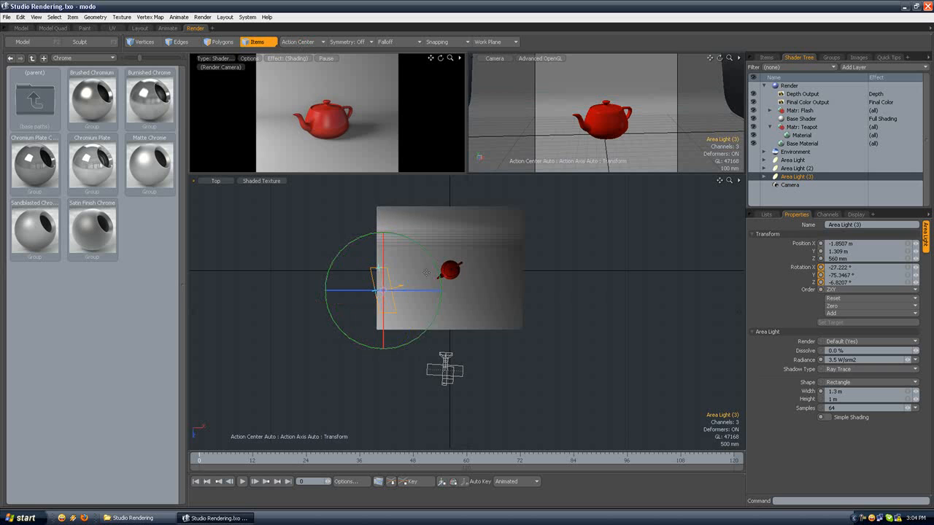
left_click_drag(421, 334, 337, 234)
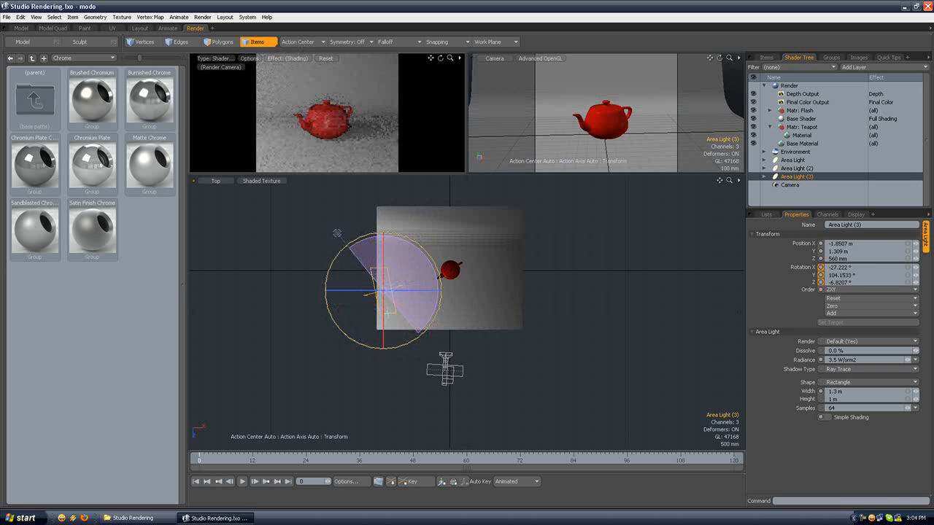
Step: Move Area Light (3) to the opposite side of the teapot, about X 1.42 m and Z 700 mm, with a Y rotation of about 74°
key("w")
left_click_drag(429, 337, 546, 343)
key("e")
key("w")
Step: Switch the main viewport to Perspective and reposition Area Light (3) at about Y 1.46 m and Z 600 mm
left_click(219, 182)
left_click(224, 226)
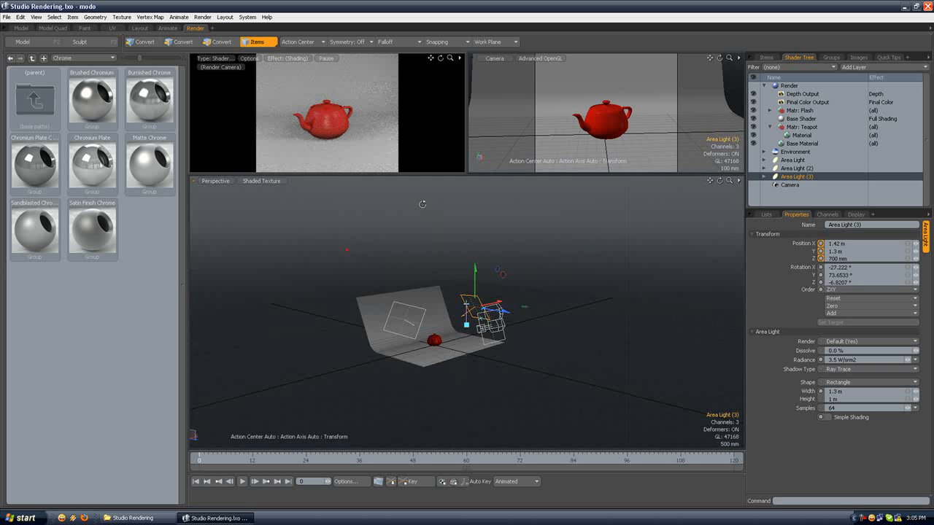
left_click_drag(469, 276, 445, 273)
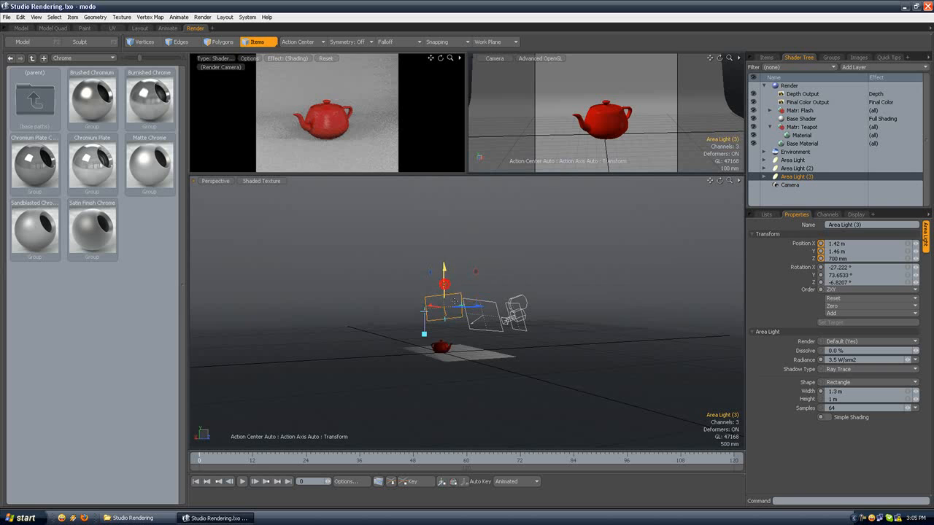
left_click_drag(471, 306, 467, 289)
left_click(449, 232)
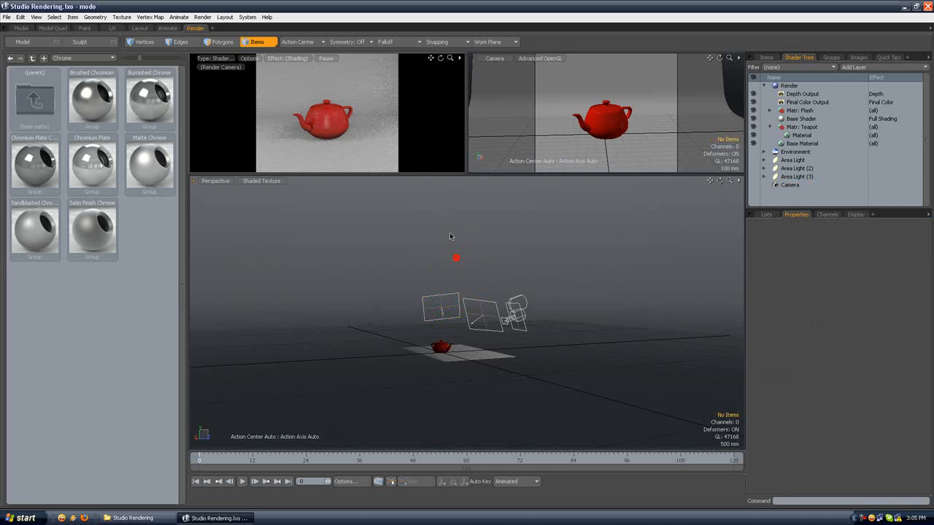
Step: Select Area Light (3) and set its radiance to 3 W/srm2
scroll(449, 232, "up", 3)
left_click_drag(458, 239, 433, 222, "alt")
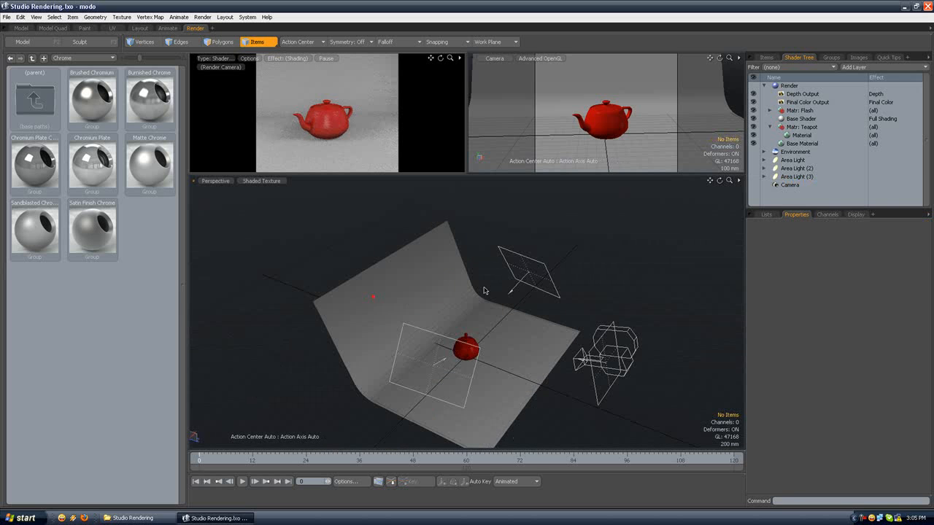
scroll(486, 291, "up", 2)
left_click_drag(506, 291, 440, 241, "alt")
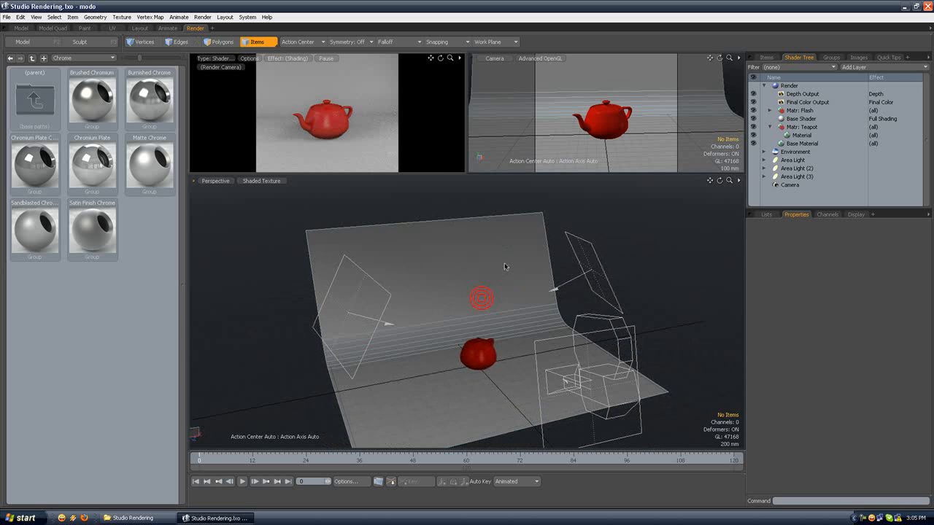
left_click(595, 256)
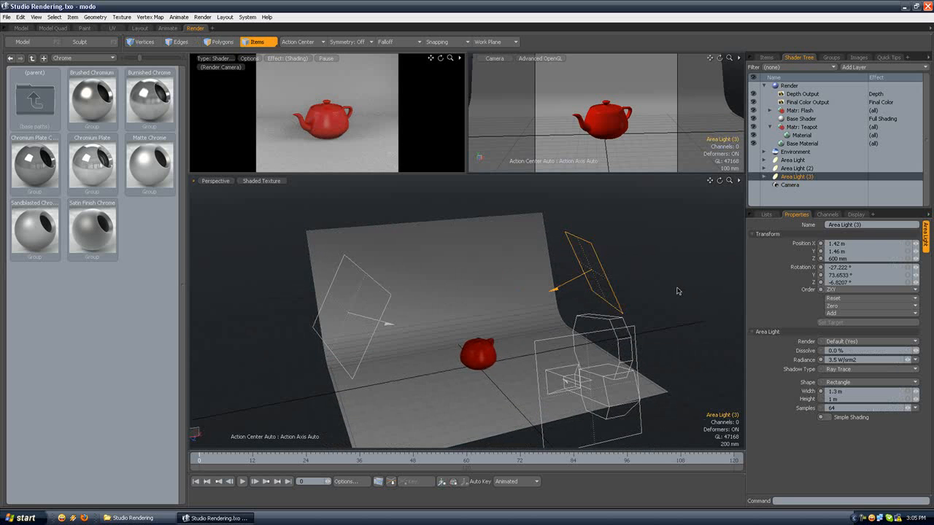
left_click_drag(837, 361, 820, 363)
type("3")
key("Return")
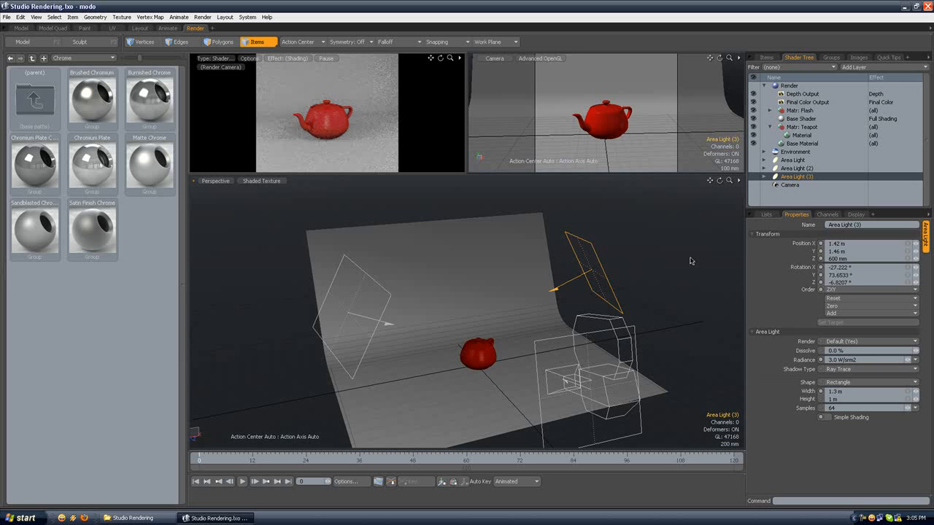
Step: Switch the selection mode from items to polygons
left_click_drag(645, 248, 641, 256, "alt")
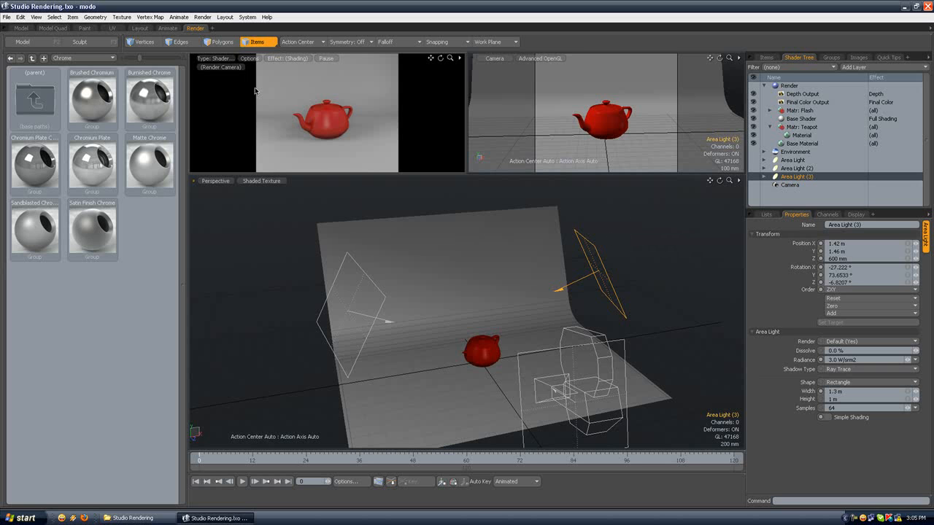
left_click(218, 41)
left_click_drag(608, 223, 529, 250, "alt")
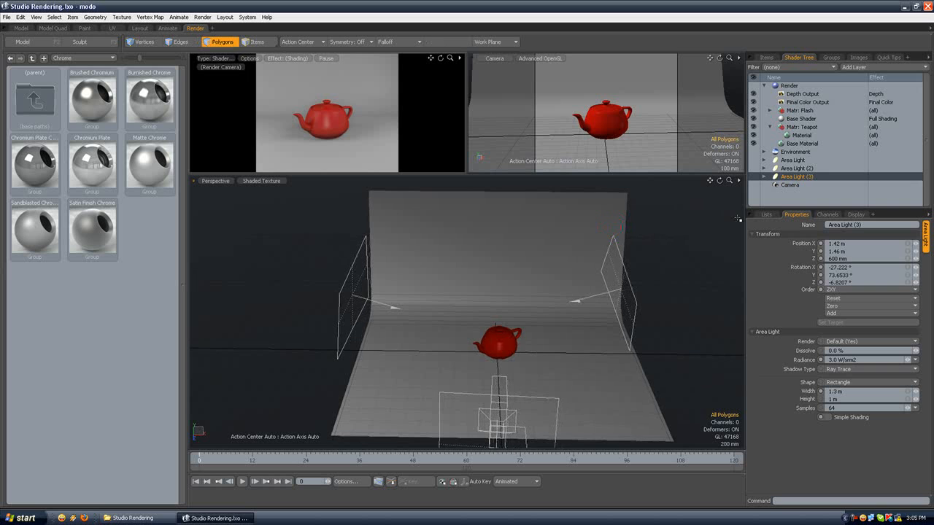
Step: Try a faint cyan color (0.92, 1.0, 1.0) on the light material of the main Area Light
left_click(792, 171)
left_click(764, 169)
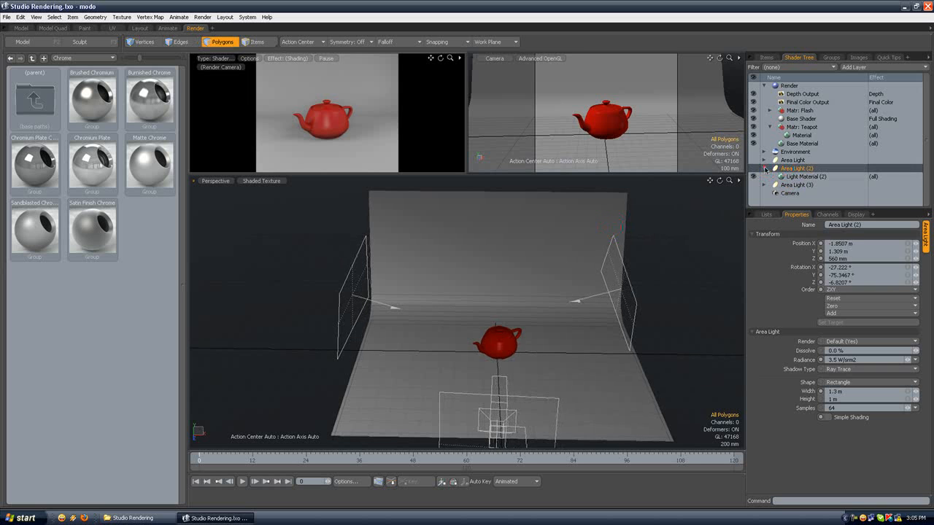
left_click(764, 168)
left_click(764, 160)
left_click(801, 168)
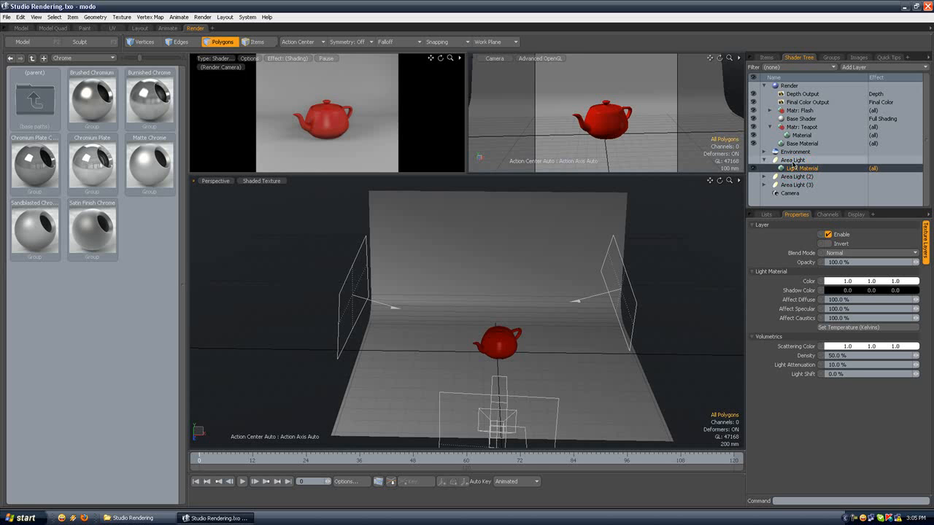
left_click_drag(494, 305, 675, 283, "alt")
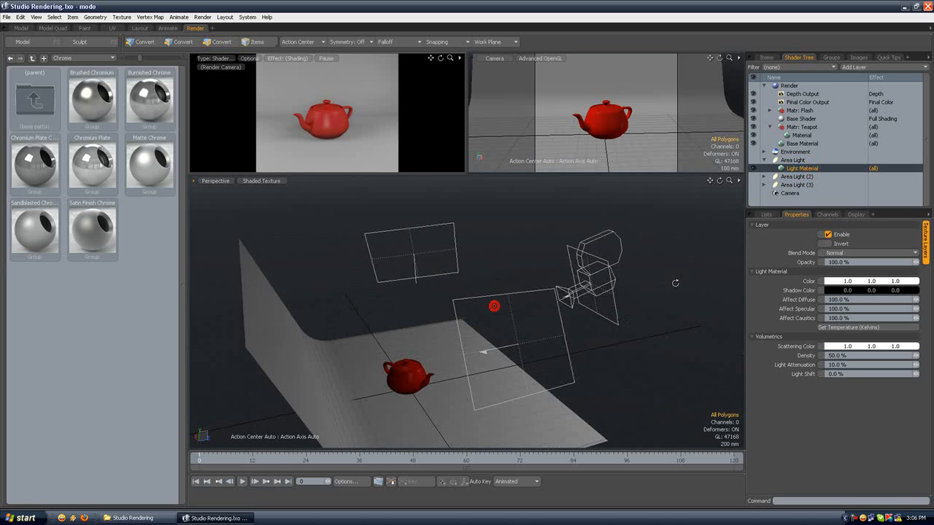
left_click_drag(552, 273, 571, 286, "alt")
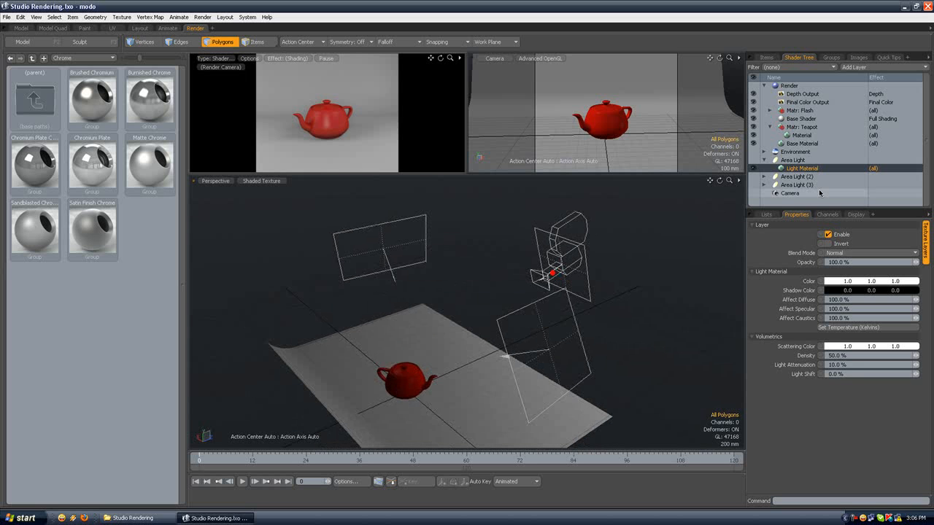
double_click(859, 283)
left_click_drag(166, 67, 158, 44)
left_click(211, 43)
left_click(21, 173)
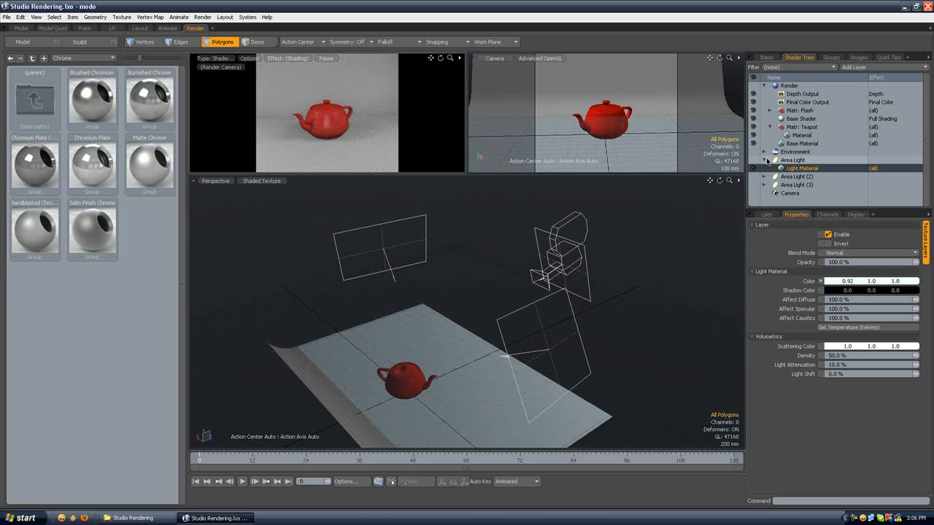
Step: Try an orange color (0.92, 0.59, 0.24) on Area Light (3)'s light material, then settle on blue (0.2, 0.34, 0.99)
left_click(774, 177)
left_click(764, 176)
left_click(792, 184)
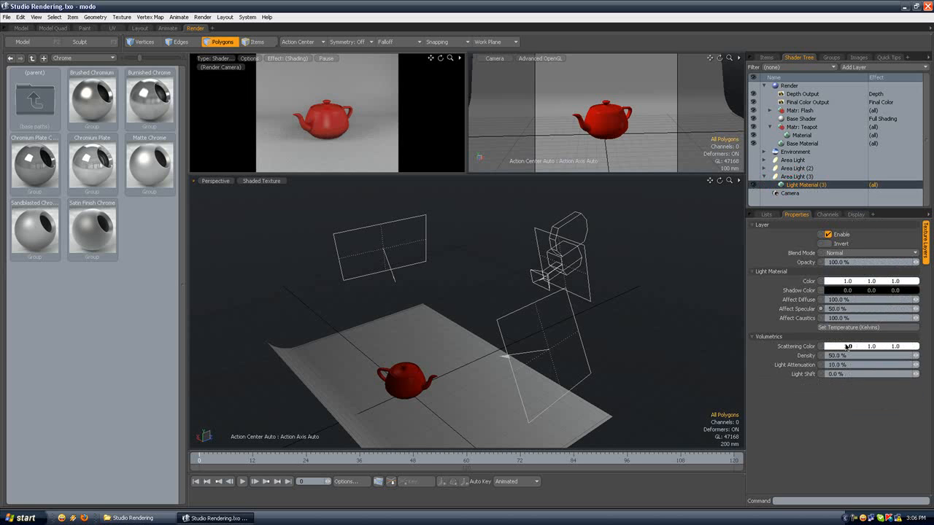
double_click(848, 283)
left_click(128, 59)
left_click(122, 55)
left_click_drag(214, 57, 214, 69)
left_click(22, 172)
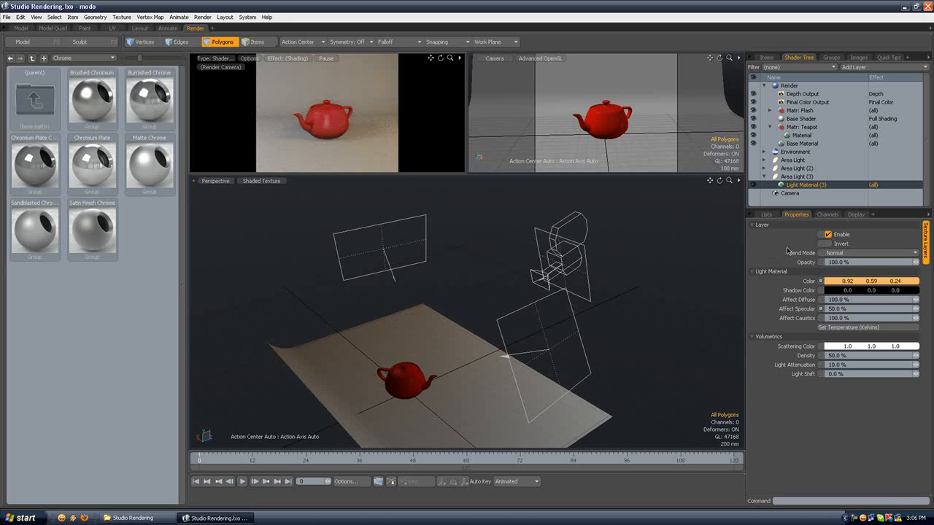
double_click(873, 281)
left_click_drag(174, 54, 167, 43)
left_click(13, 177)
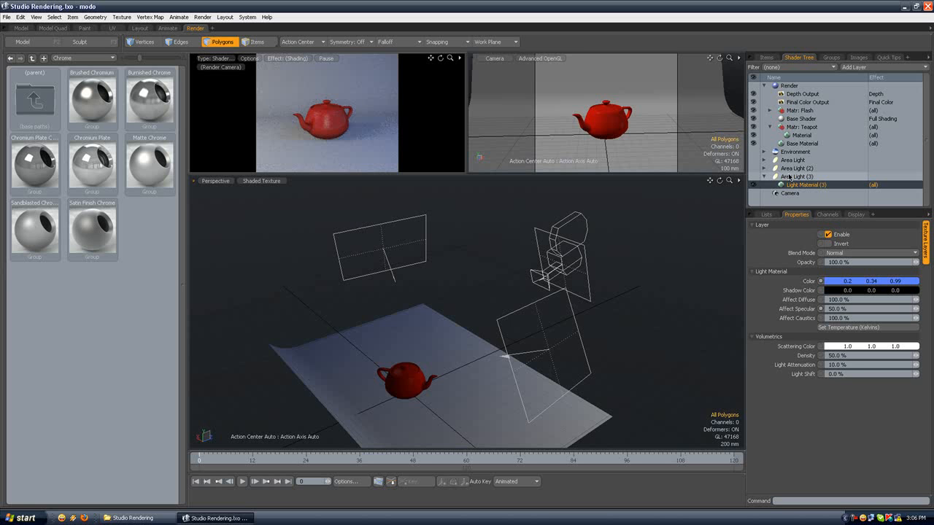
Step: Set the color of Area Light (2)'s light material to orange (0.93, 0.54, 0.12)
left_click(764, 177)
left_click(763, 168)
left_click(792, 177)
left_click(851, 281)
left_click_drag(163, 78, 125, 51)
left_click(123, 50)
left_click(213, 78)
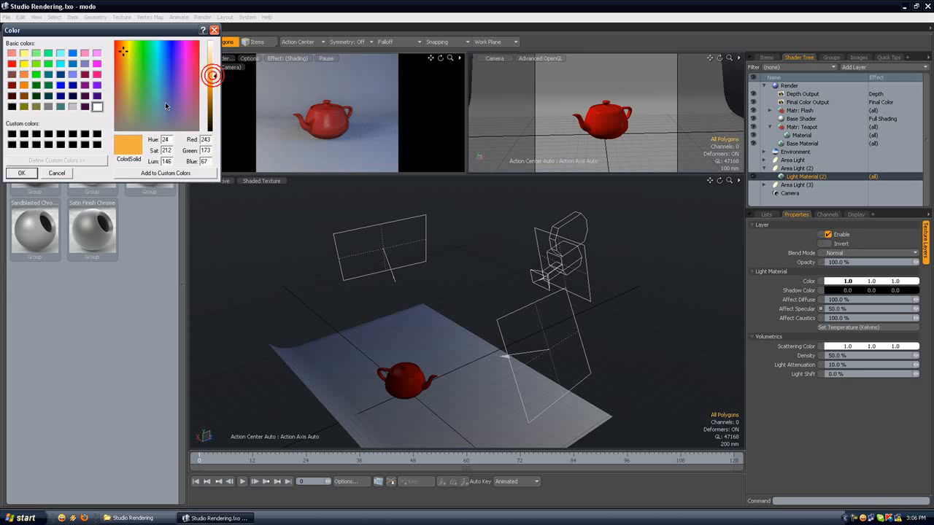
left_click(23, 173)
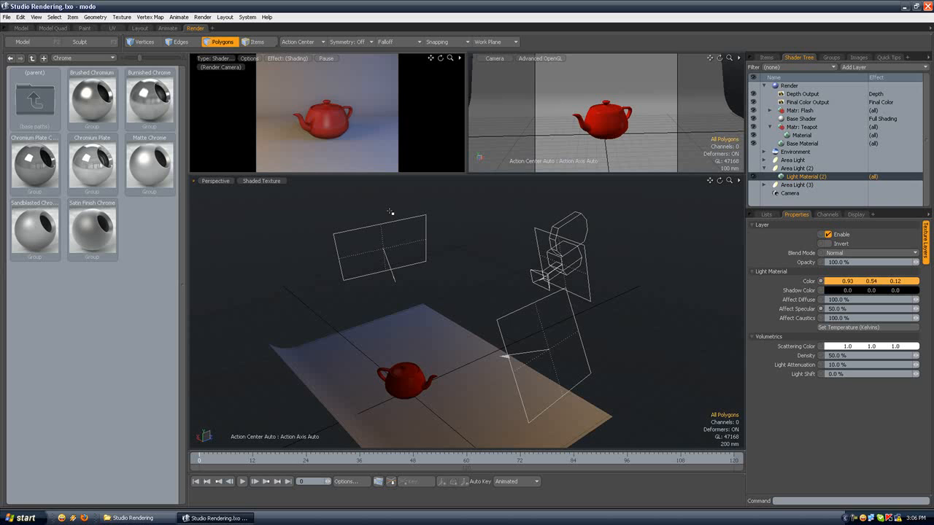
left_click(764, 169)
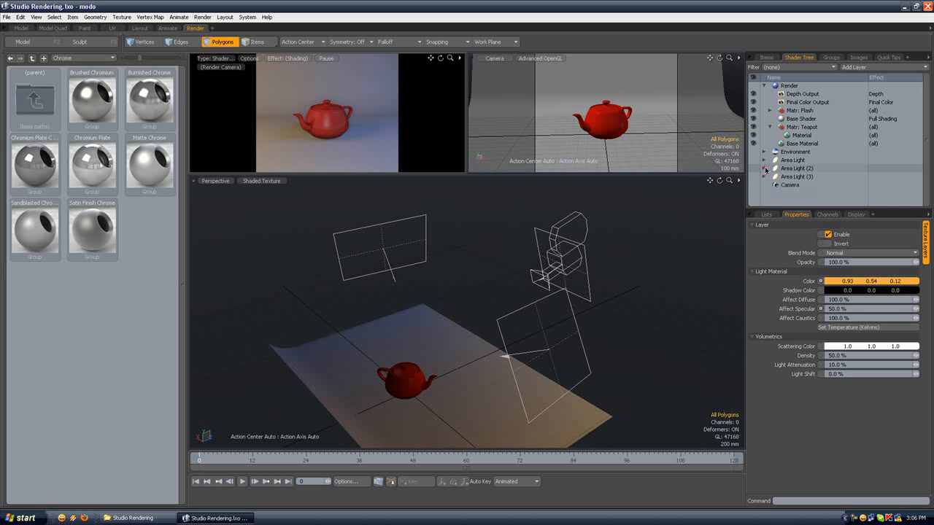
Step: Lighten the blue of Area Light (3)'s light material, trying 0.56, 0.65, 0.99 and settling on 0.43, 0.54, 0.99
left_click(764, 176)
left_click(803, 184)
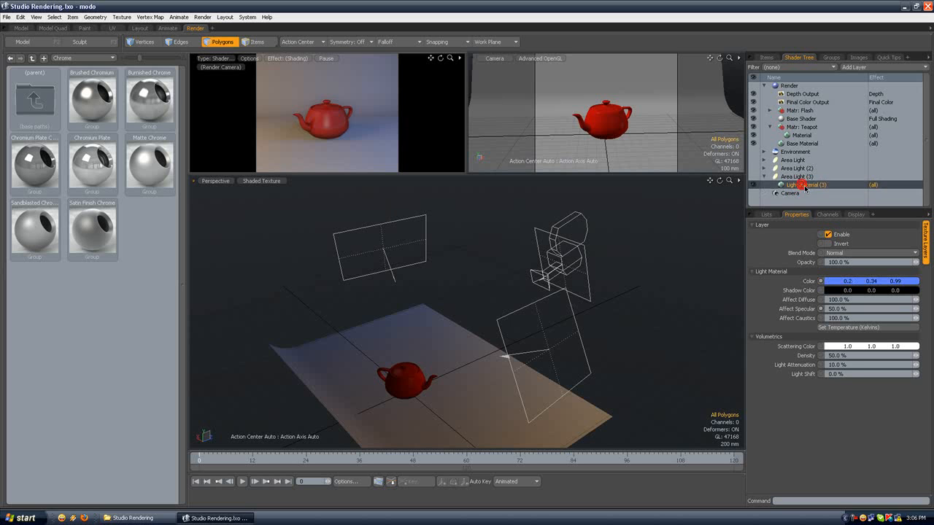
left_click(854, 283)
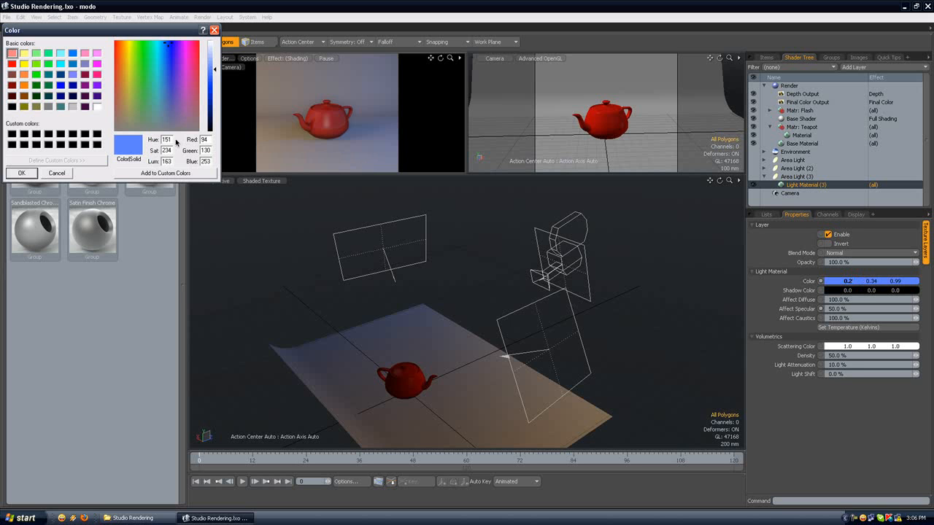
left_click_drag(215, 70, 214, 61)
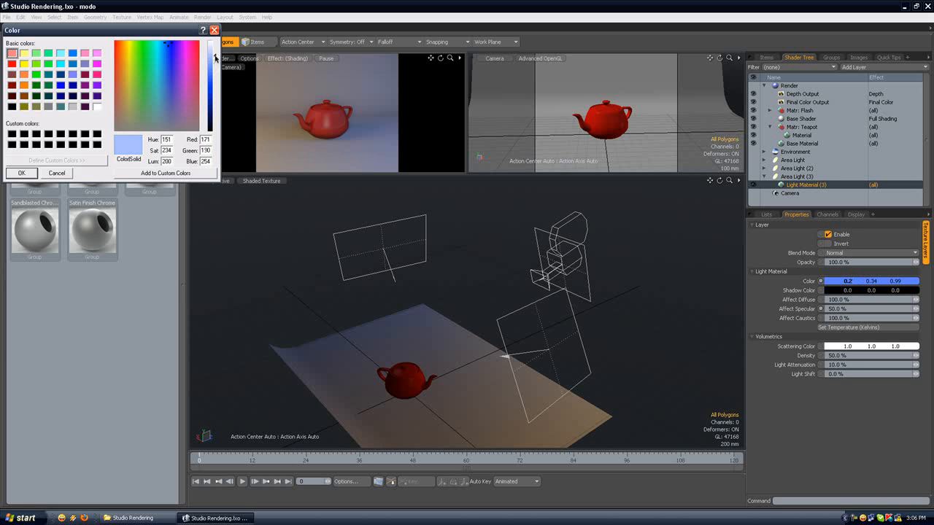
left_click(33, 173)
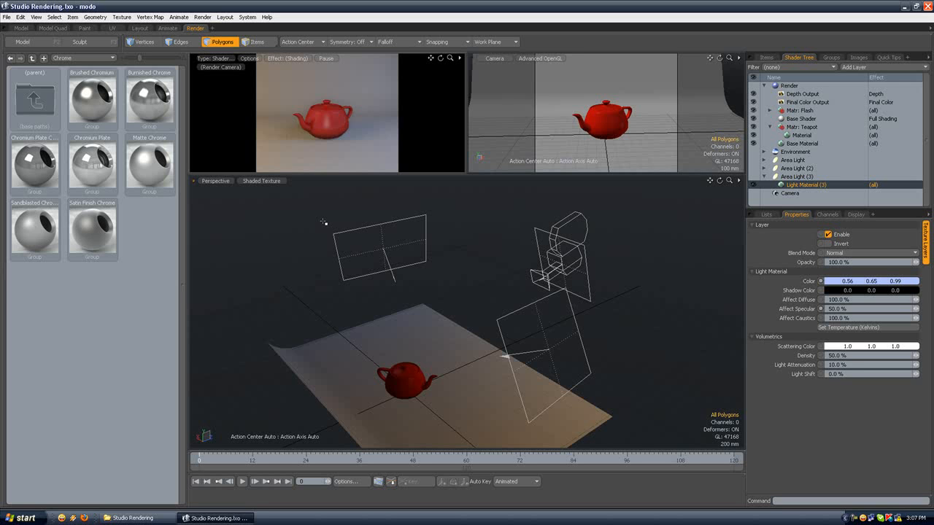
double_click(840, 291)
left_click(56, 172)
double_click(846, 281)
left_click_drag(221, 60, 221, 72)
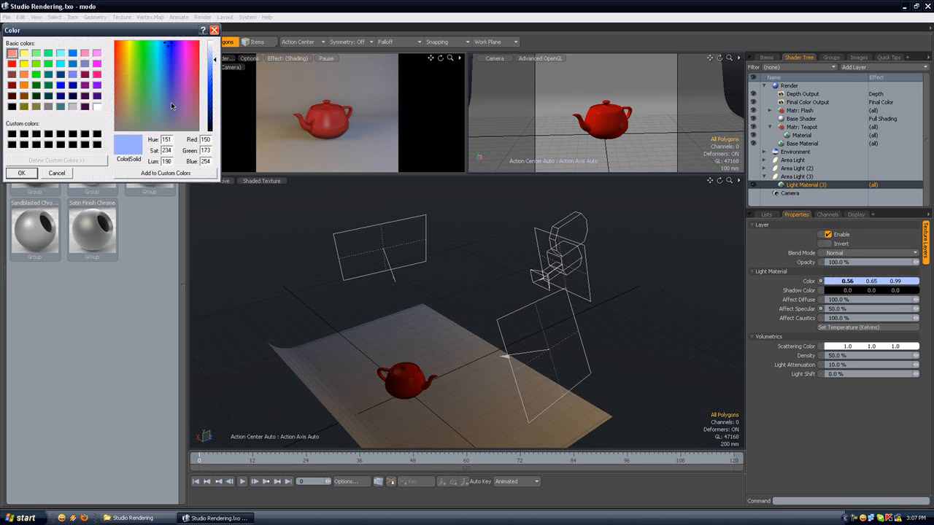
left_click(21, 173)
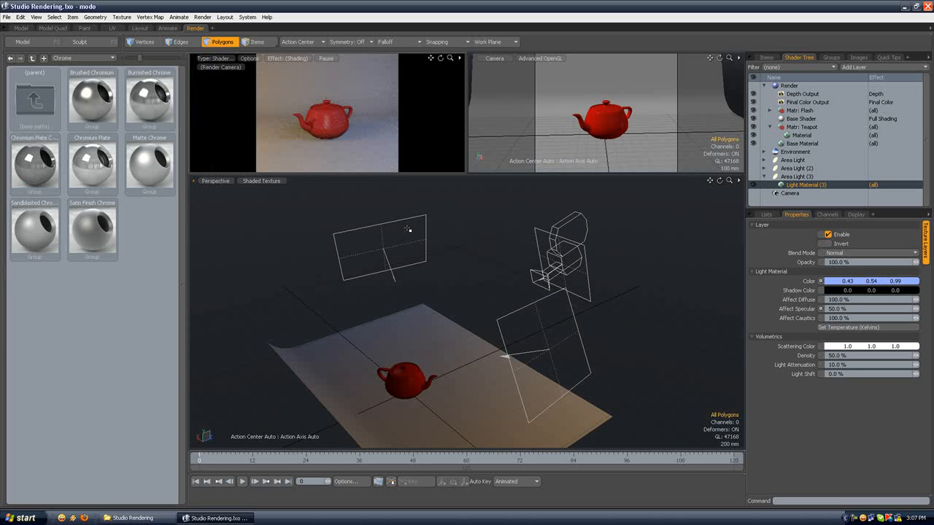
left_click(764, 177)
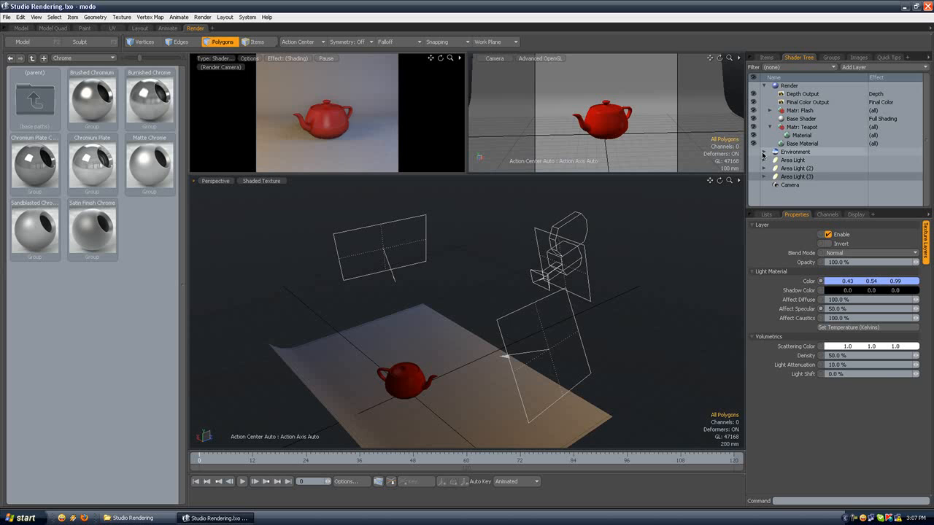
Step: Set the Environment Material's type to Constant with a light grey zenith color of 0.59, 0.58, 0.58
left_click(763, 152)
left_click(810, 159)
left_click(854, 280)
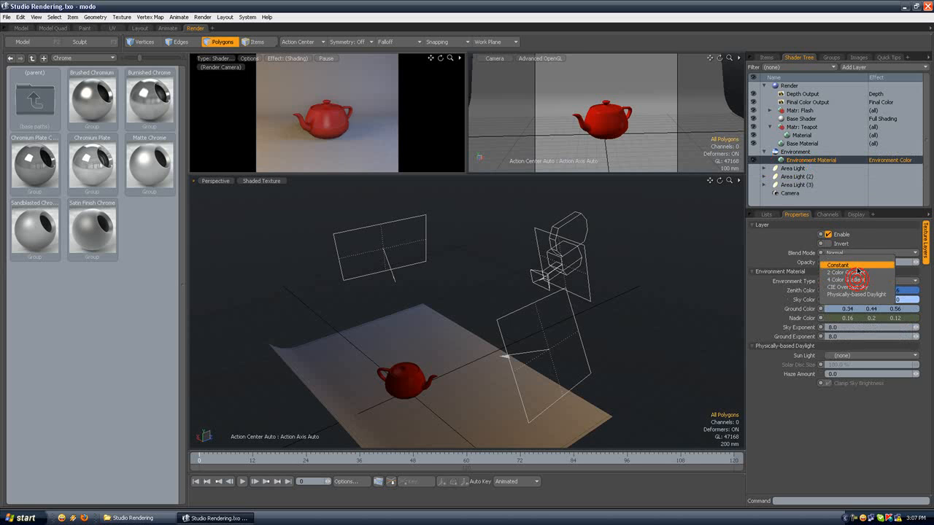
left_click(843, 265)
left_click(852, 290)
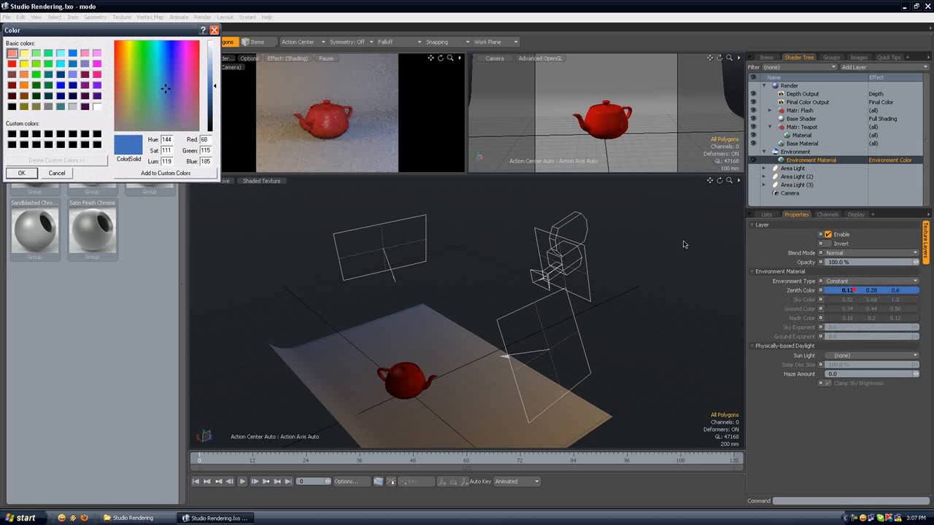
left_click(115, 129)
left_click_drag(216, 75, 213, 54)
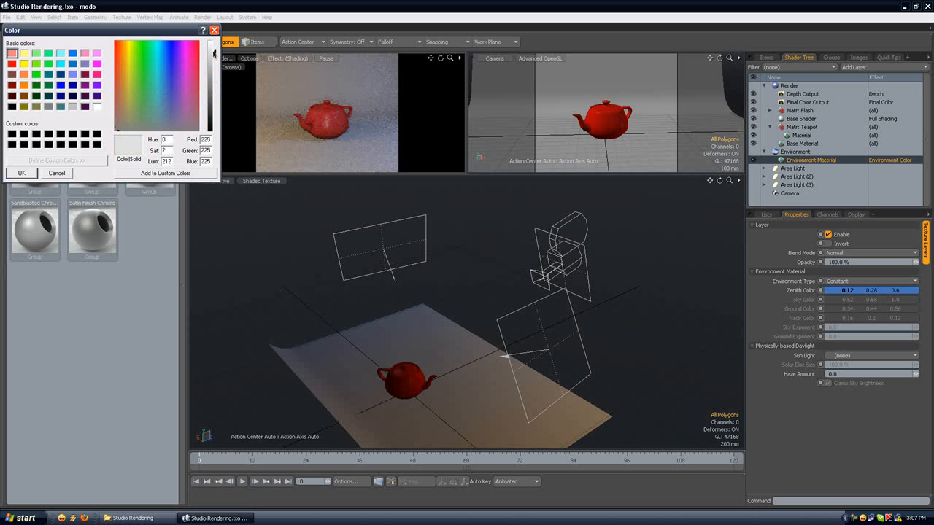
left_click(215, 71)
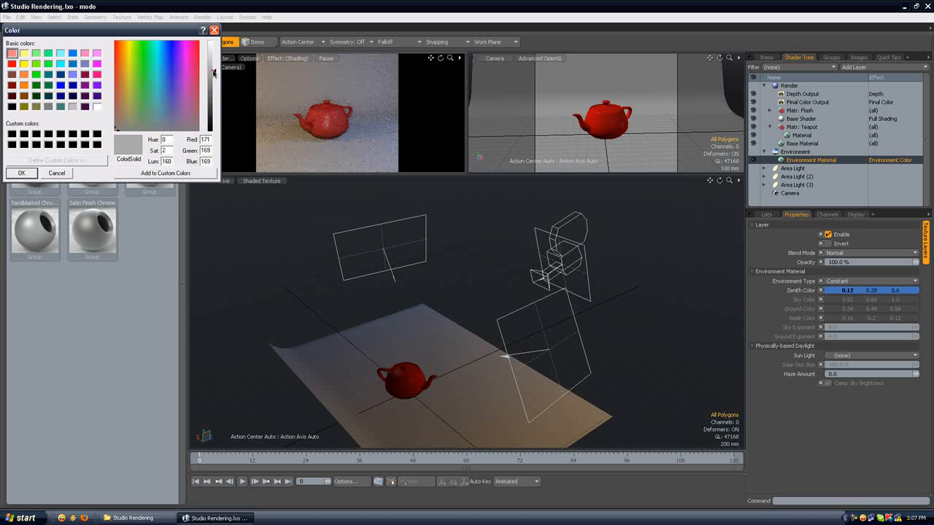
left_click(22, 173)
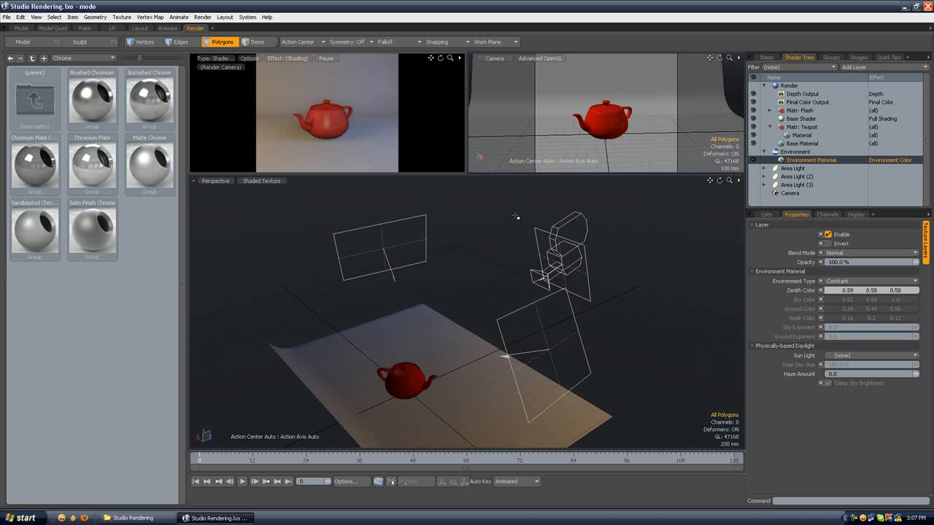
left_click(784, 153)
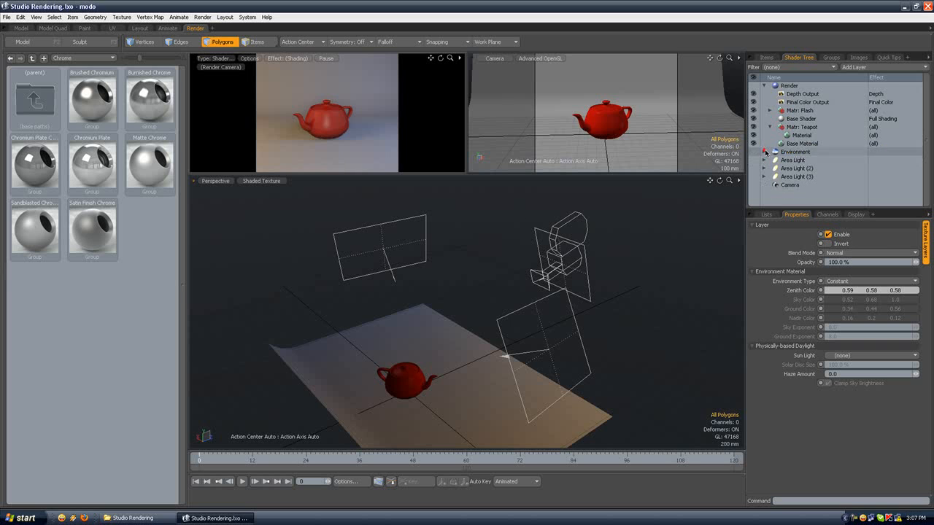
Step: Enable indirect illumination in the Render item's global illumination settings
left_click(789, 85)
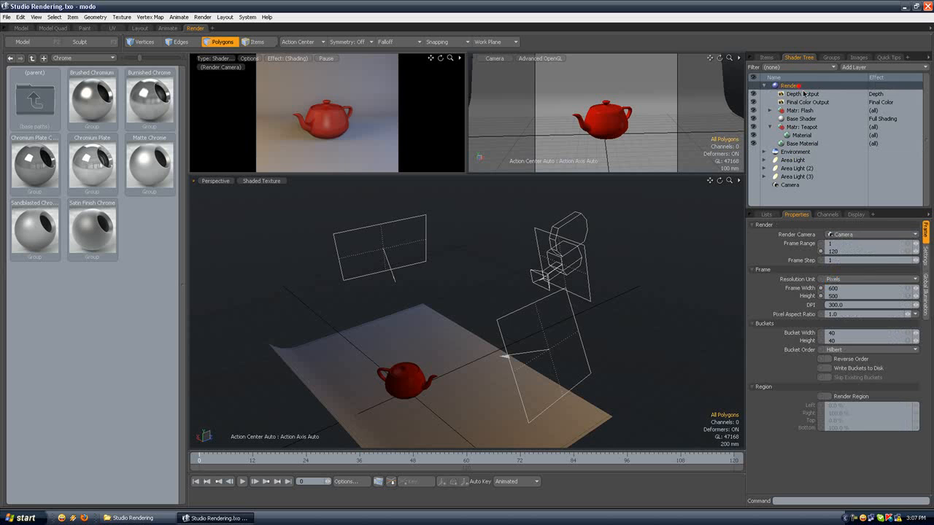
left_click(926, 293)
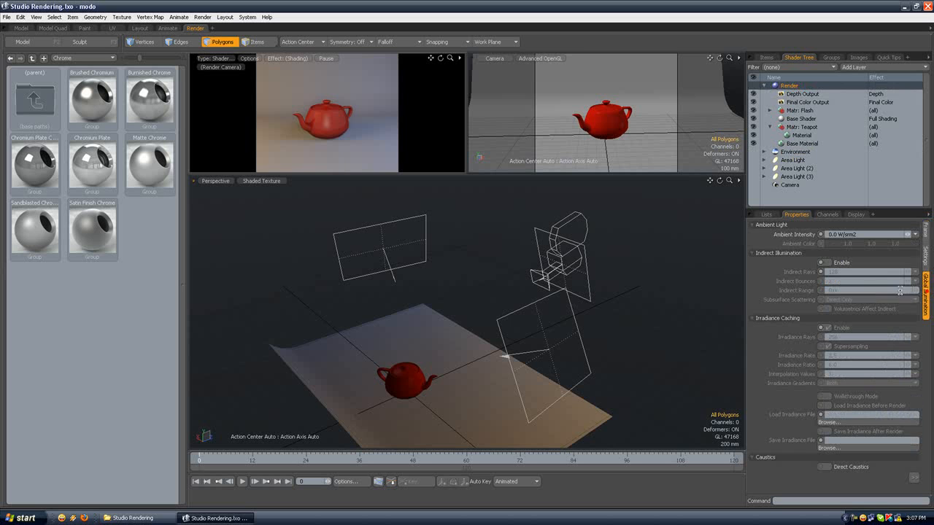
left_click(828, 262)
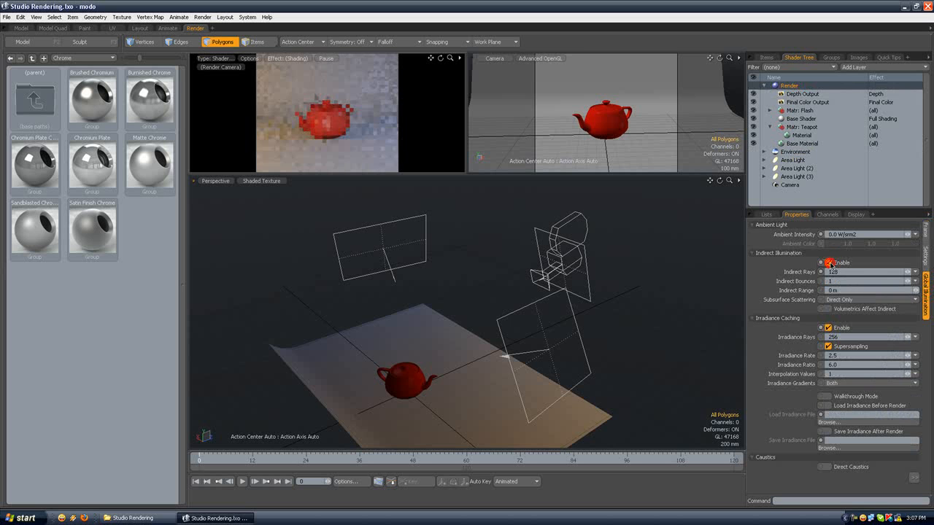
double_click(830, 234)
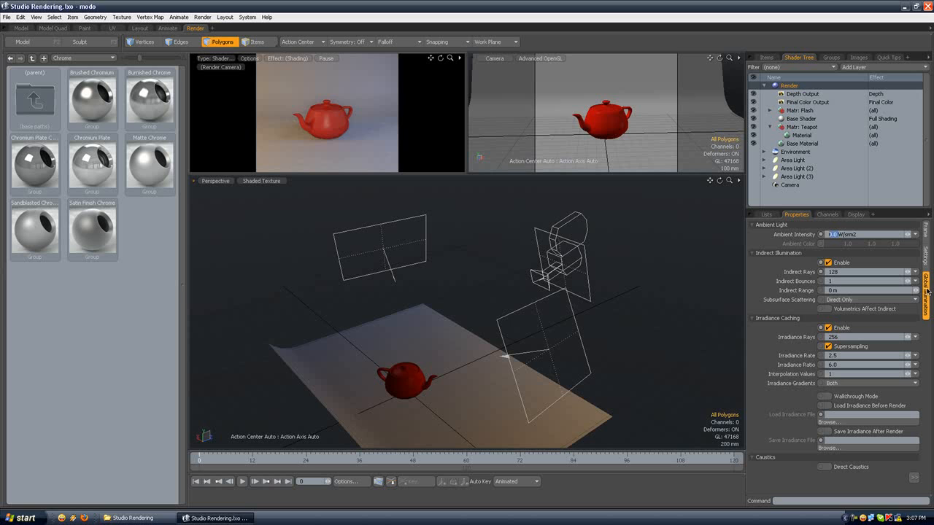
Step: Make the Environment item visible to indirect rays
left_click(795, 152)
left_click(753, 152)
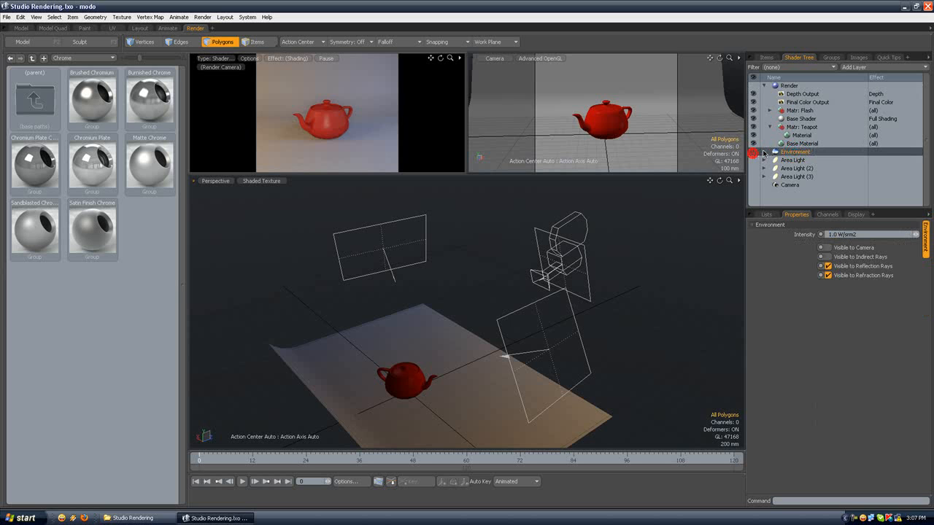
left_click(775, 58)
left_click(790, 59)
left_click(796, 144)
left_click(756, 152)
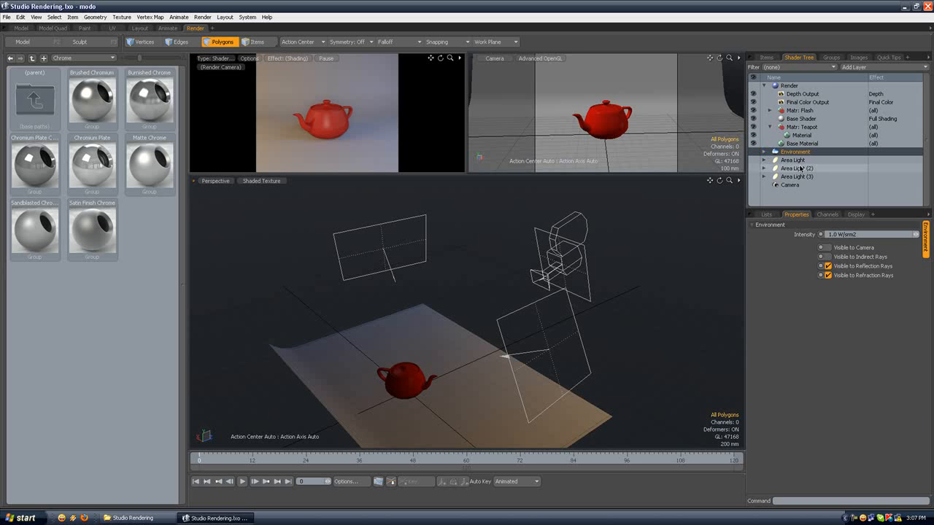
left_click(827, 256)
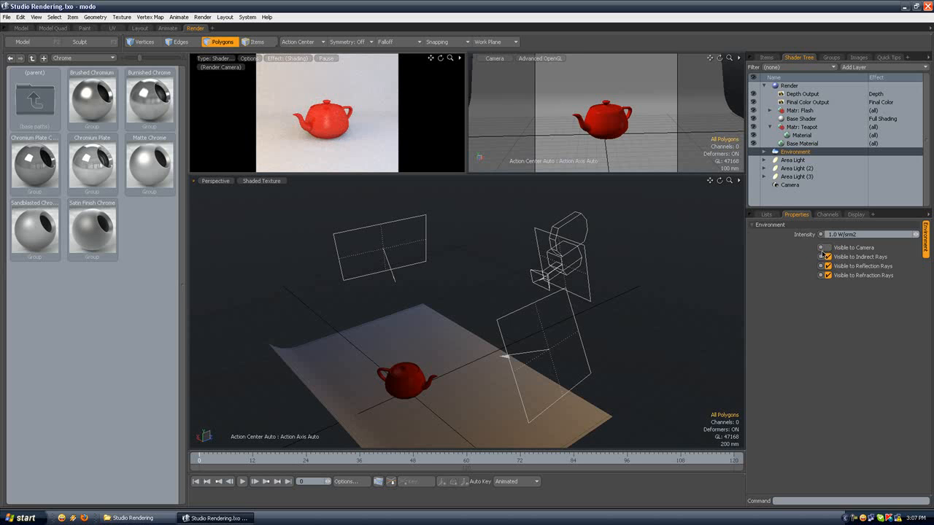
Step: Darken the Environment Material's zenith color to a grey of 0.45, 0.44, 0.44
left_click(759, 150)
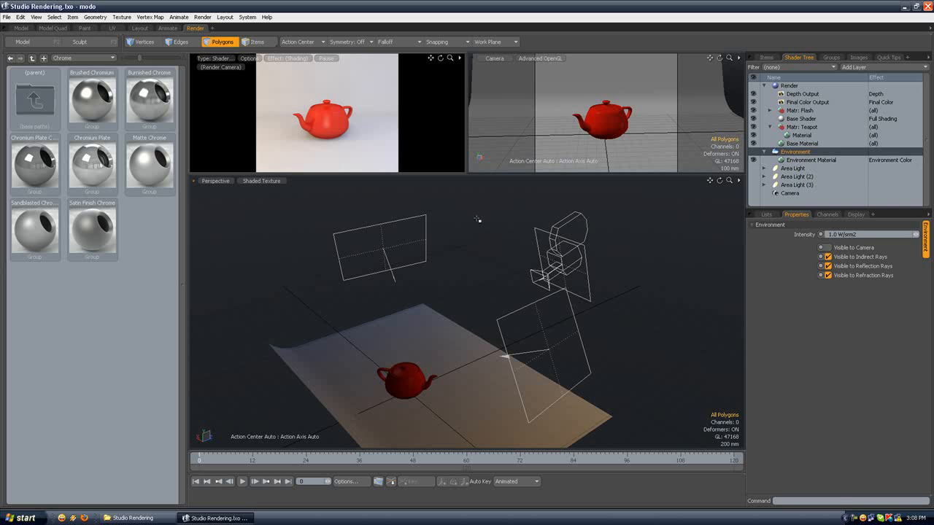
left_click(779, 160)
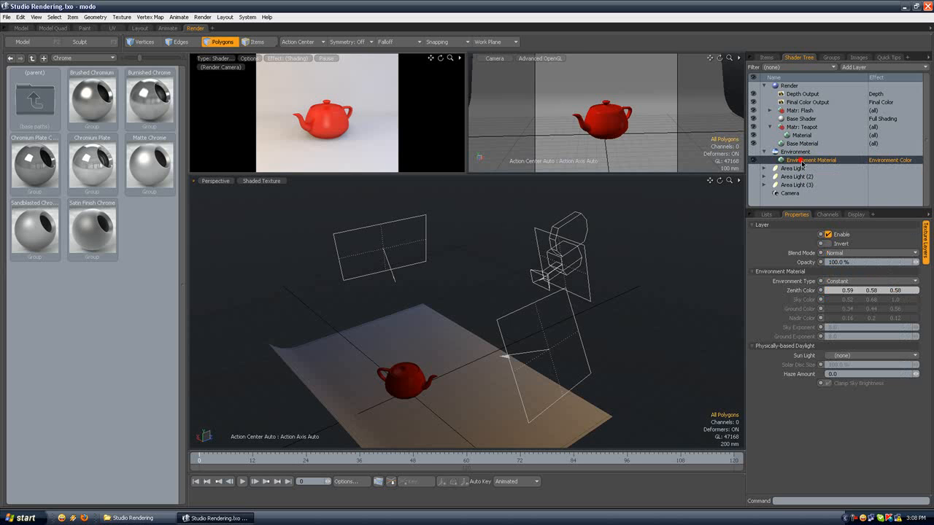
double_click(844, 291)
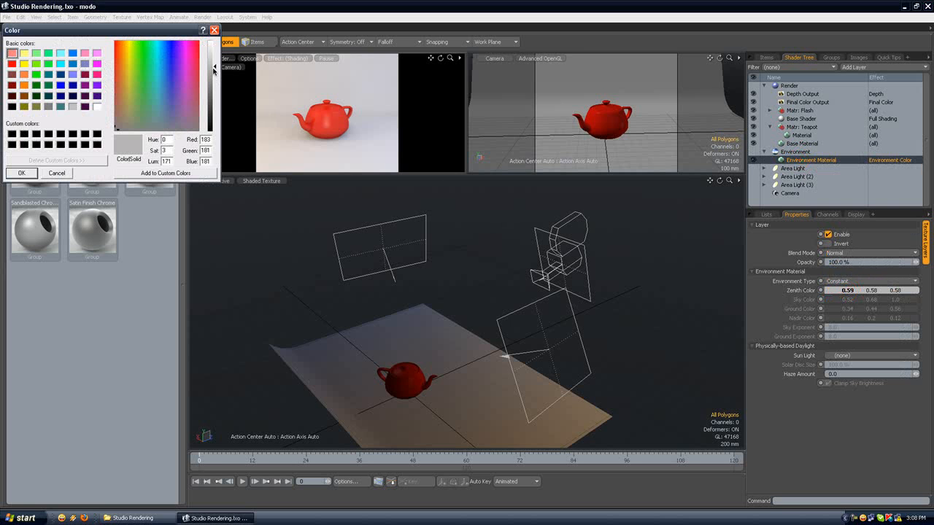
left_click_drag(215, 70, 216, 77)
left_click(21, 173)
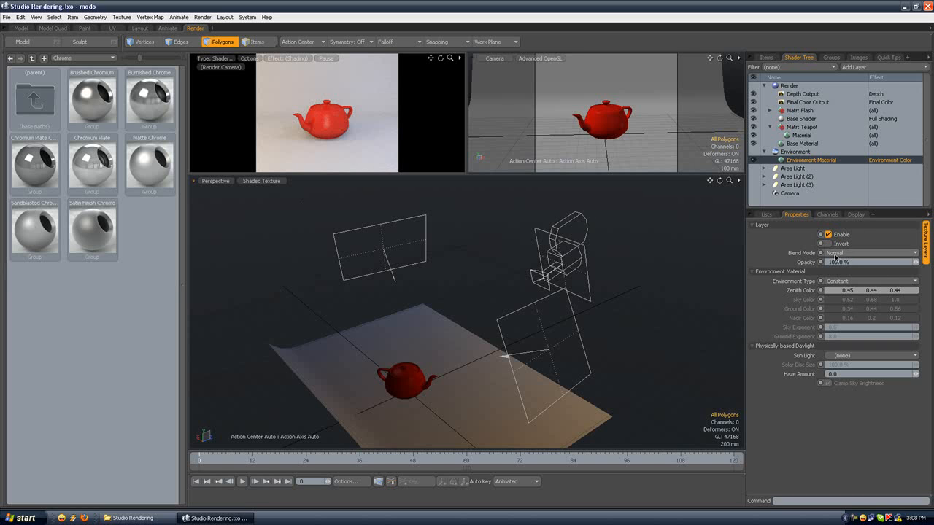
Step: Try an opacity of 50% on the Environment Material, then set it back to 100%
left_click(854, 262)
type("50")
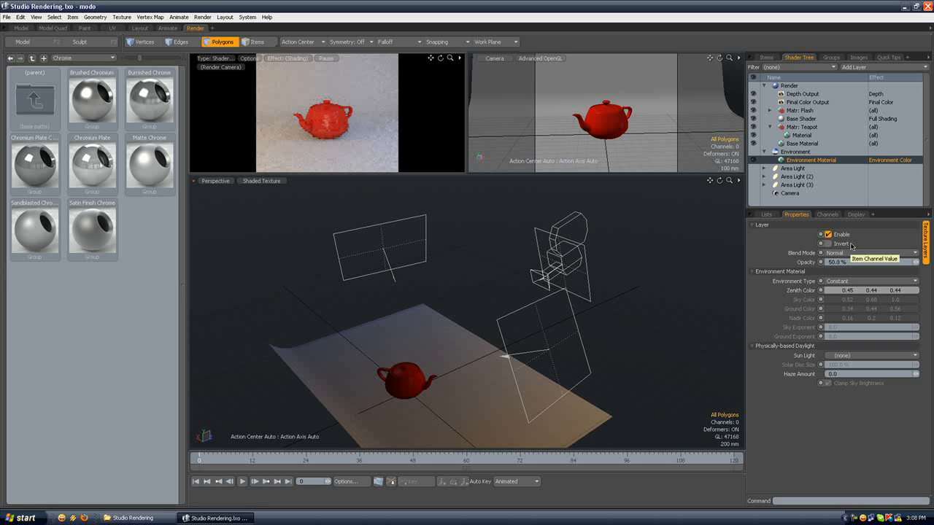
left_click_drag(858, 262, 807, 265)
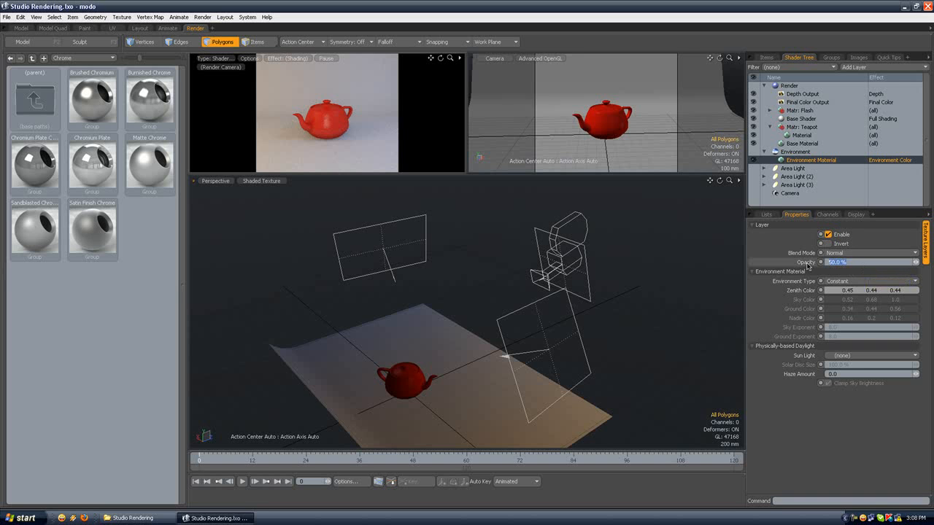
type("100")
Step: Set the Environment item's intensity to 0.6 W/srm2
left_click(796, 151)
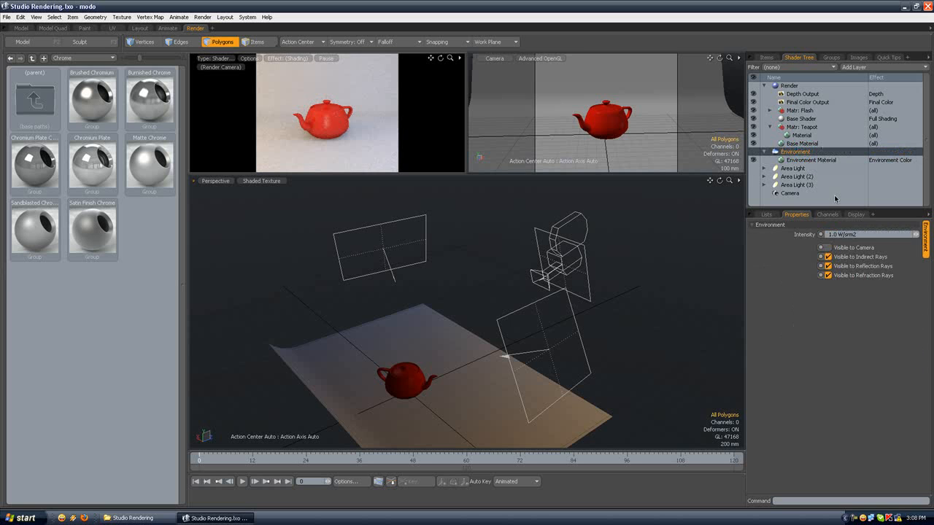
left_click_drag(836, 234, 826, 236)
type("0.6")
key("Return")
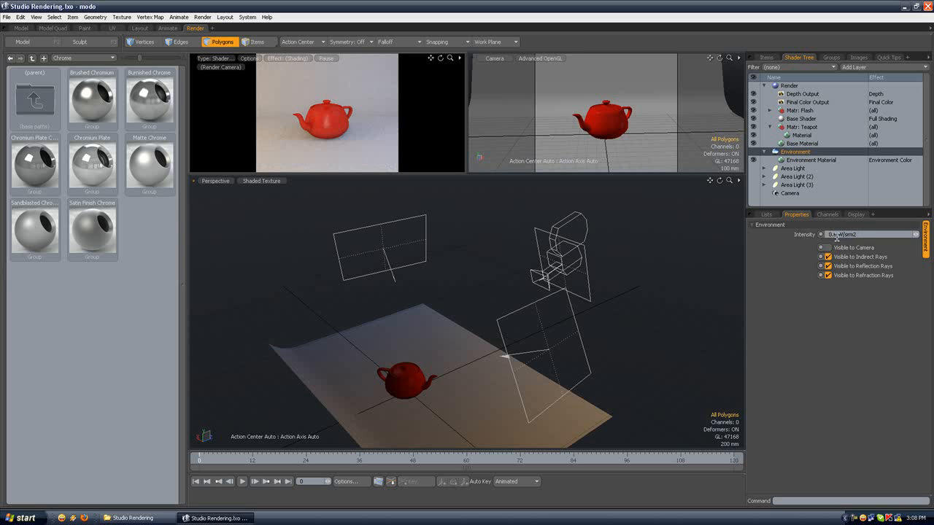
Step: Set the Environment Material's opacity to 80%
left_click(808, 160)
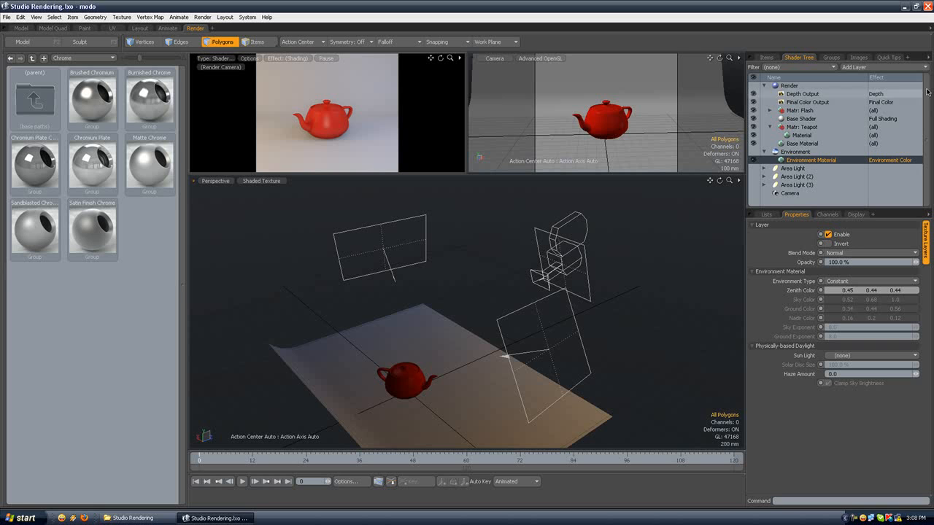
left_click(796, 152)
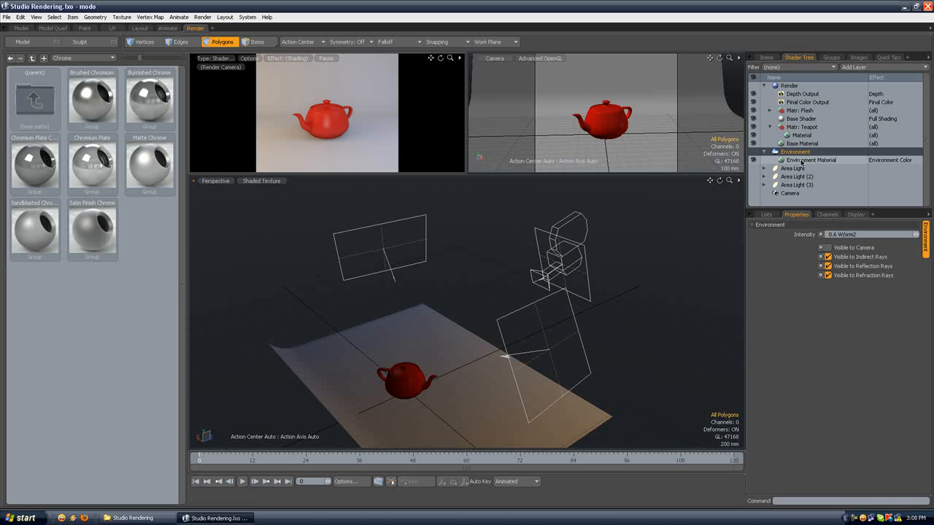
left_click(800, 160)
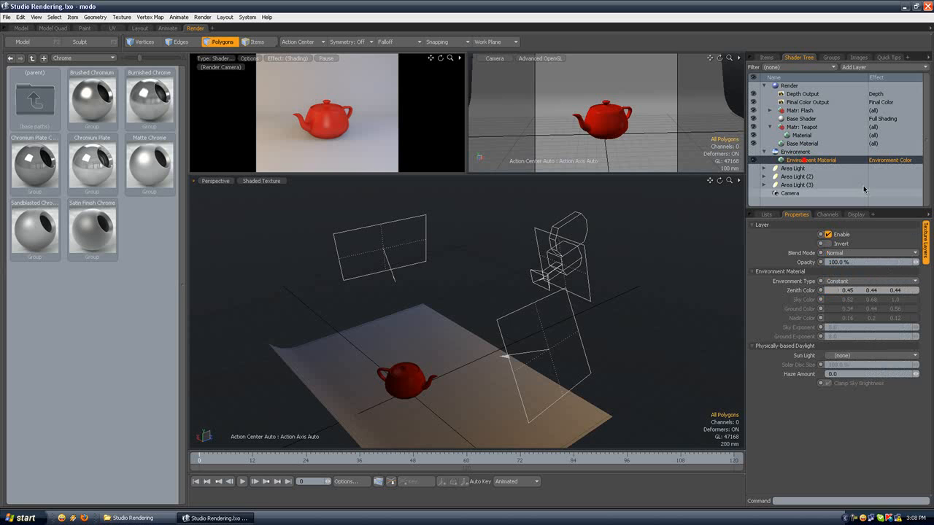
left_click(849, 260)
type("80")
key("Return")
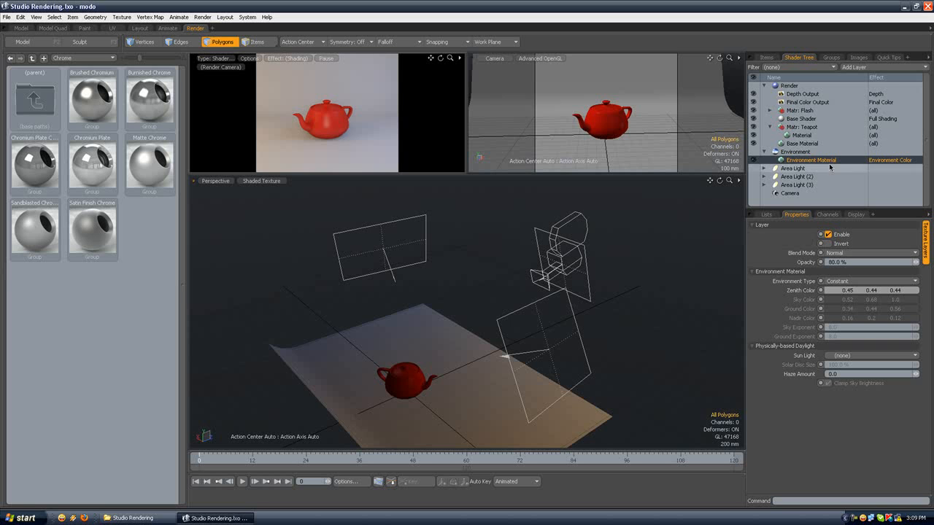
Step: Turn off the Environment item's visibility to reflection rays and refraction rays
left_click(764, 151)
left_click(786, 152)
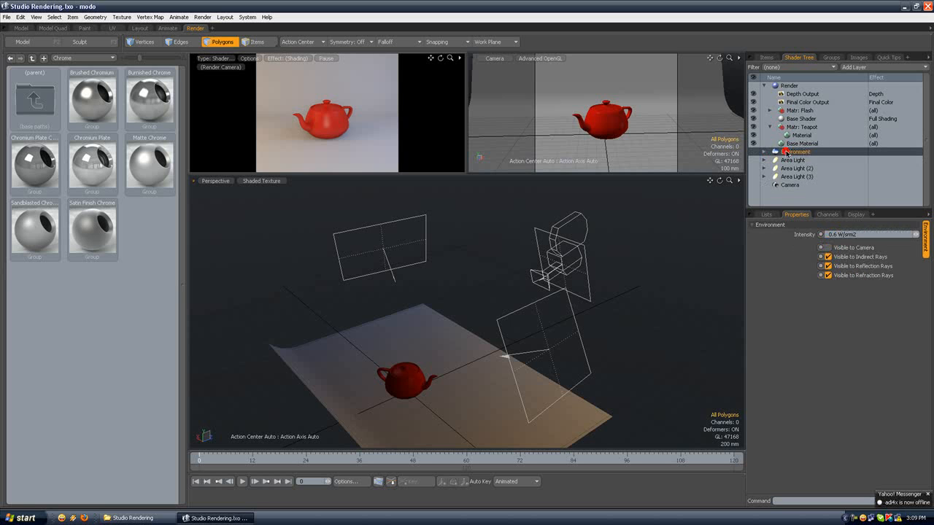
left_click(828, 266)
left_click(827, 276)
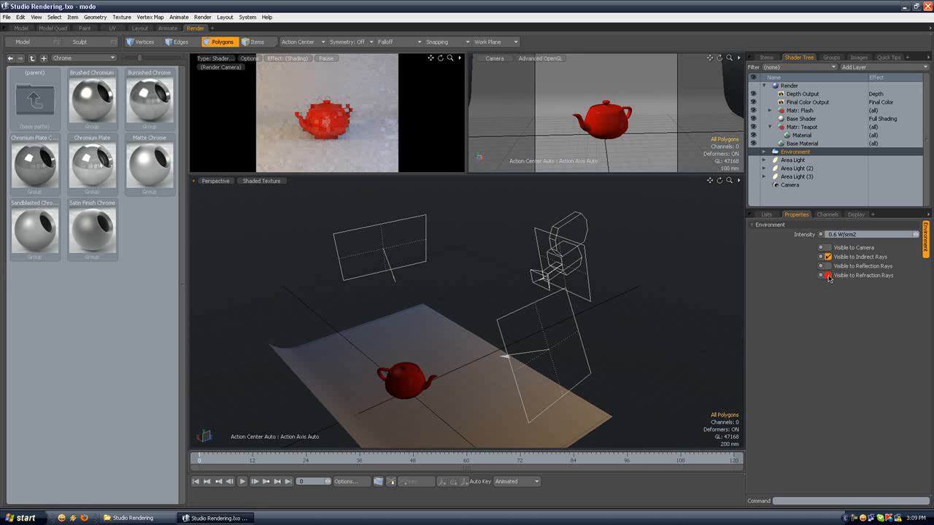
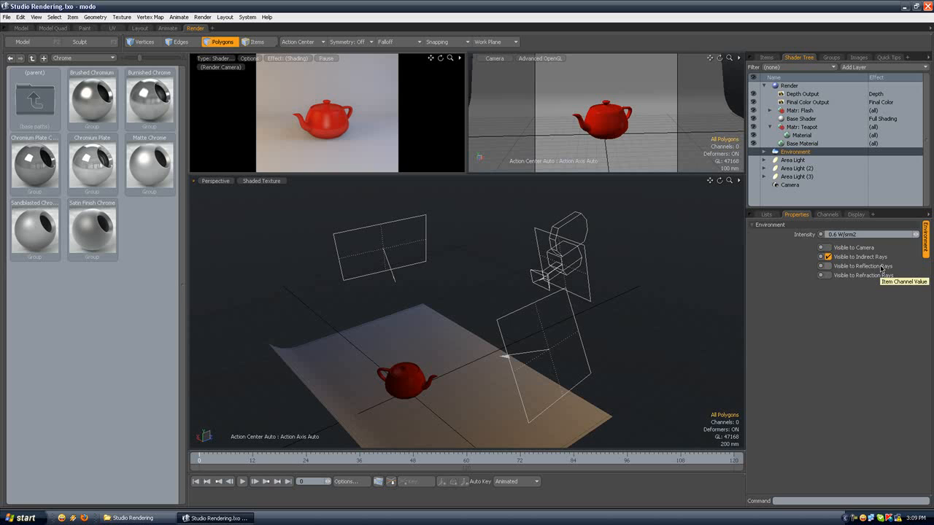
Step: Collapse the Teapot material group in the Shader Tree and select the Environment item
left_click(813, 143)
left_click(783, 128)
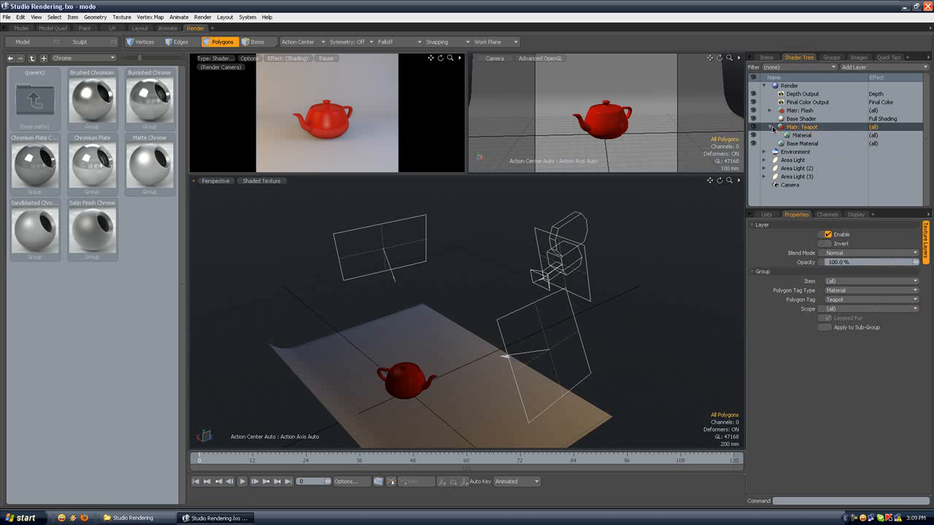
left_click(770, 127)
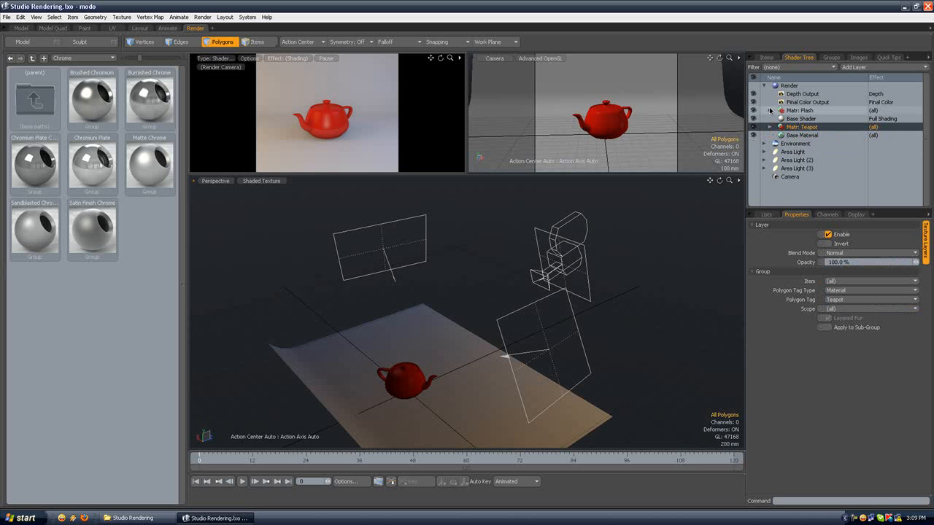
left_click(770, 111)
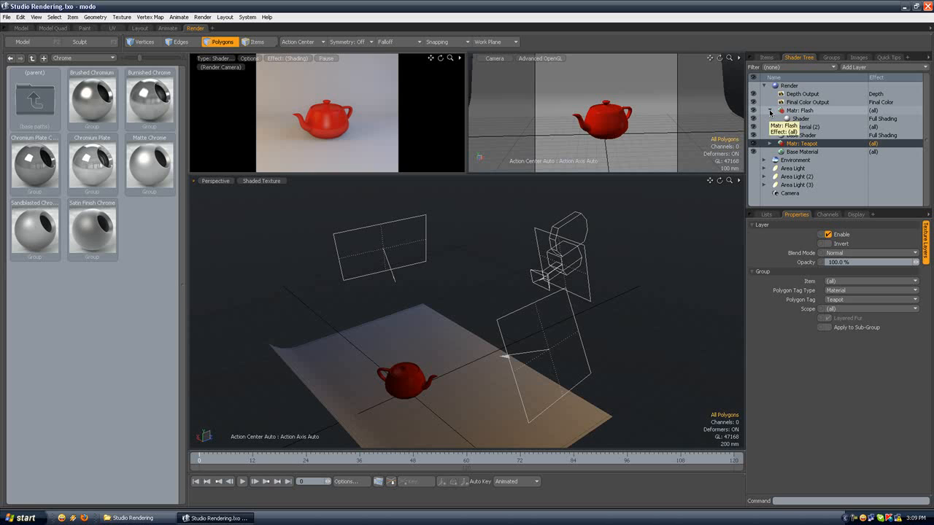
left_click(770, 111)
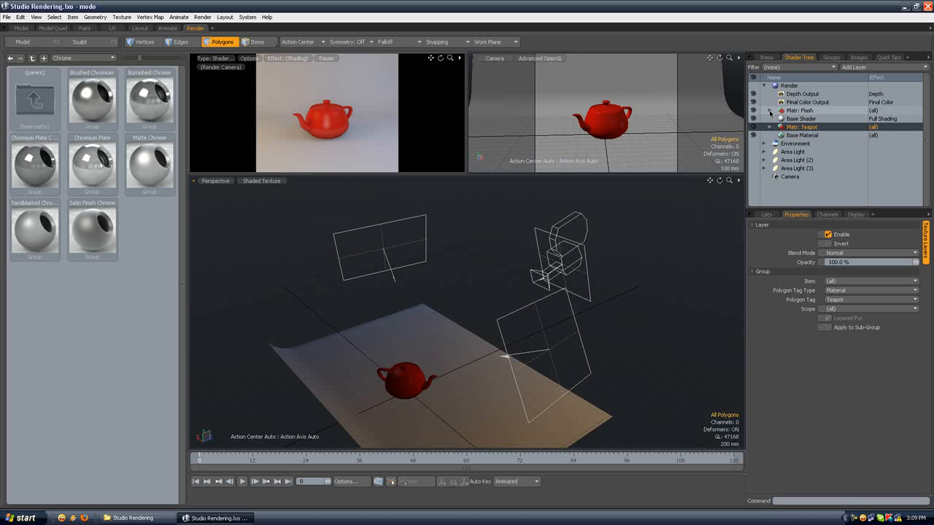
left_click(800, 136)
left_click(796, 144)
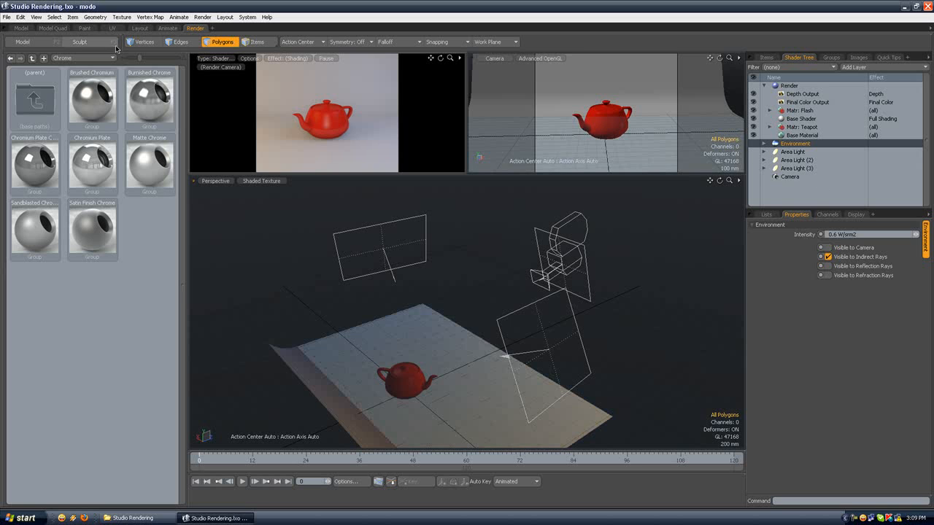
Step: Create a second Environment item in the scene and save the scene file
left_click(73, 16)
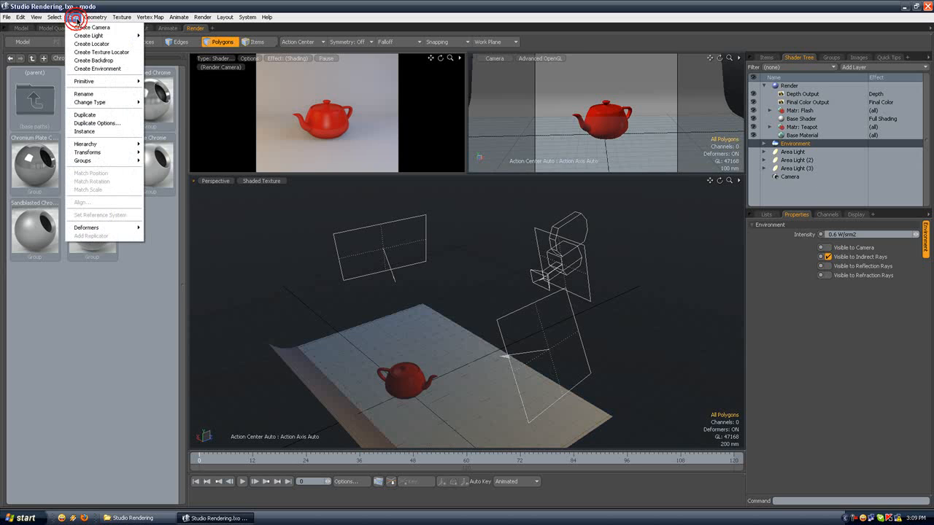
left_click(91, 65)
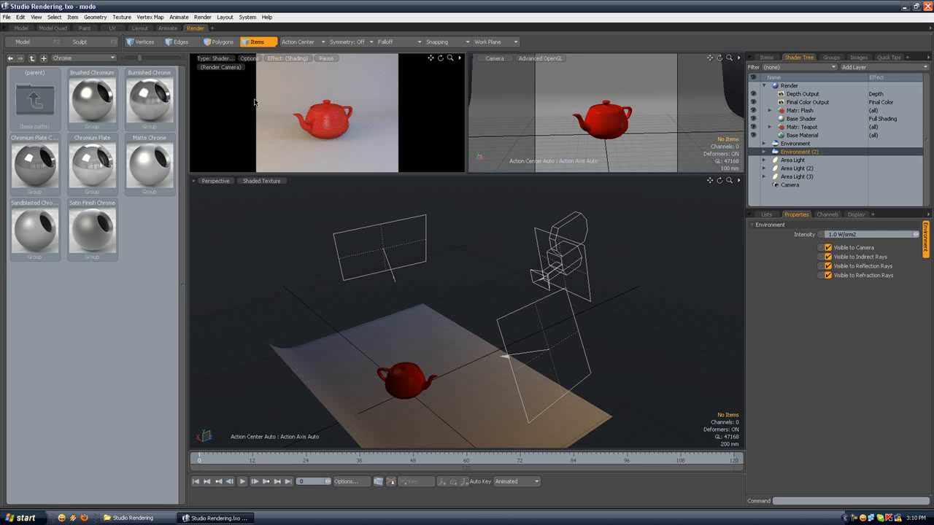
left_click(6, 17)
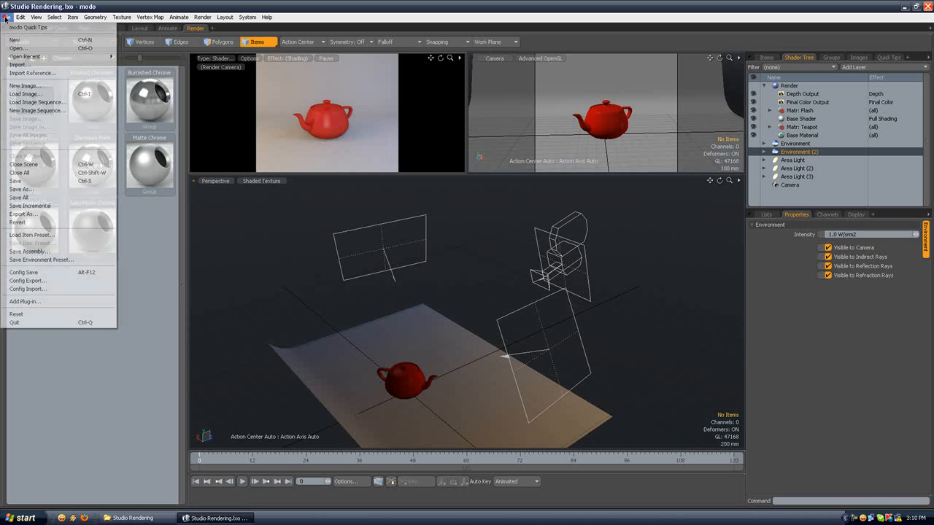
left_click(34, 181)
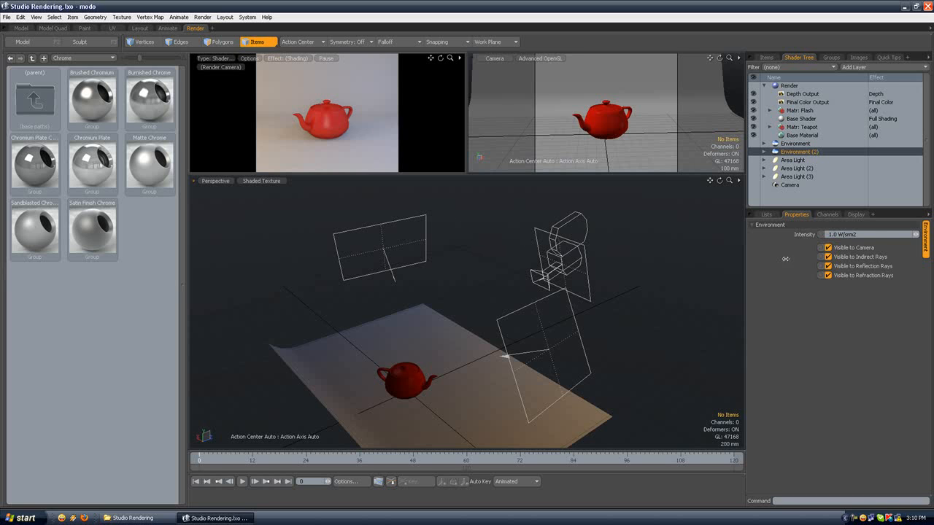
Step: Apply the Soft Tent 01 preset from the Studio environment presets to Environment (2)
left_click(764, 151)
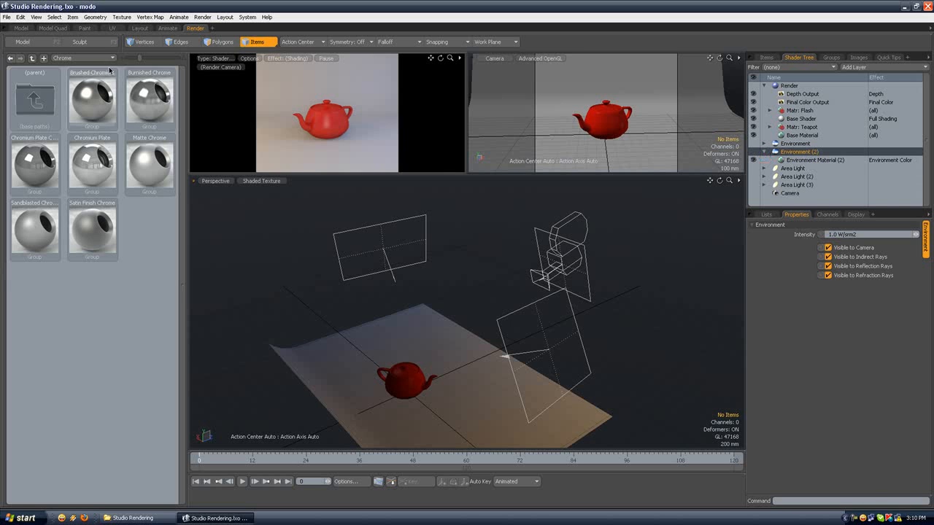
left_click(86, 58)
left_click(102, 43)
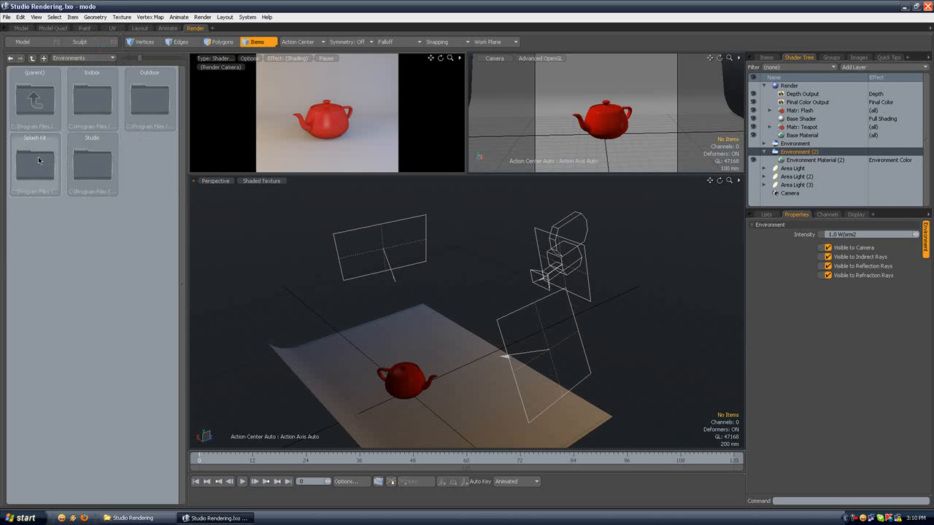
double_click(92, 162)
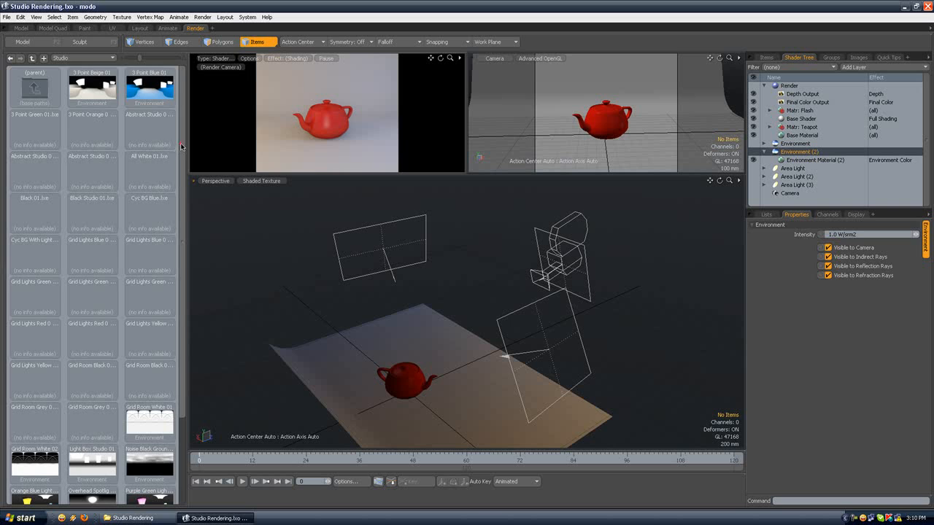
scroll(182, 147, "down", 5)
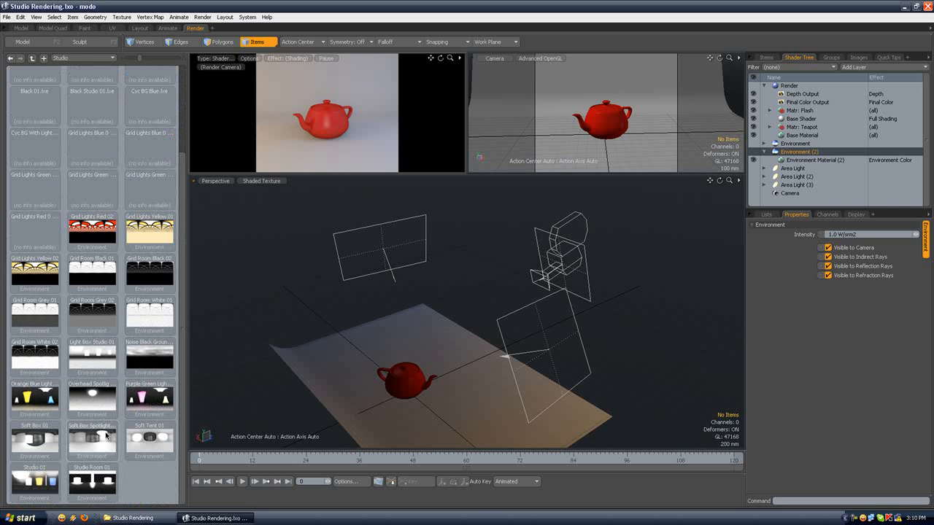
left_click(35, 440)
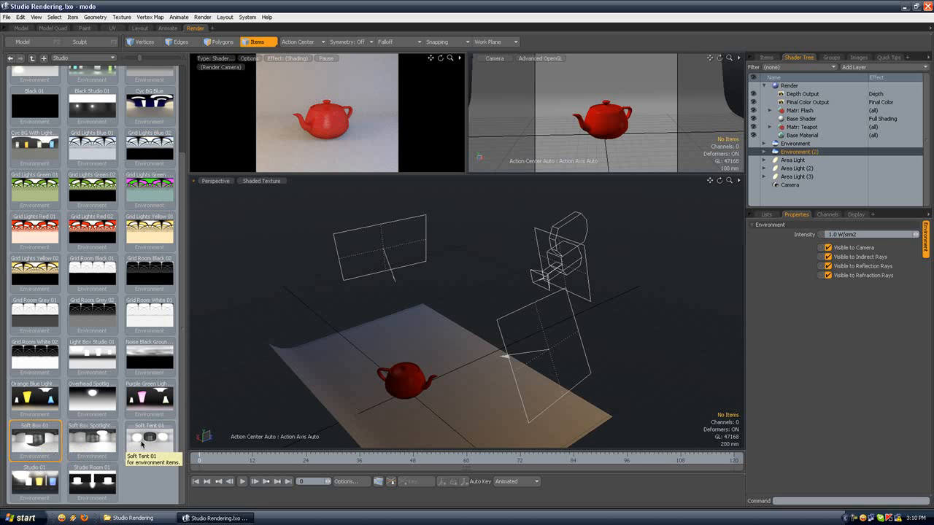
double_click(143, 446)
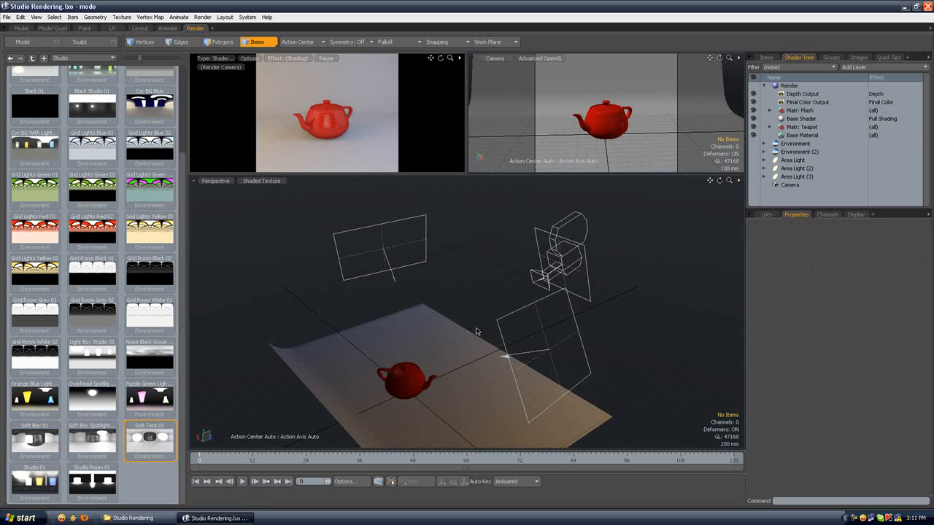
Step: Turn off Environment (2)'s visibility to the camera and to indirect rays
left_click(796, 152)
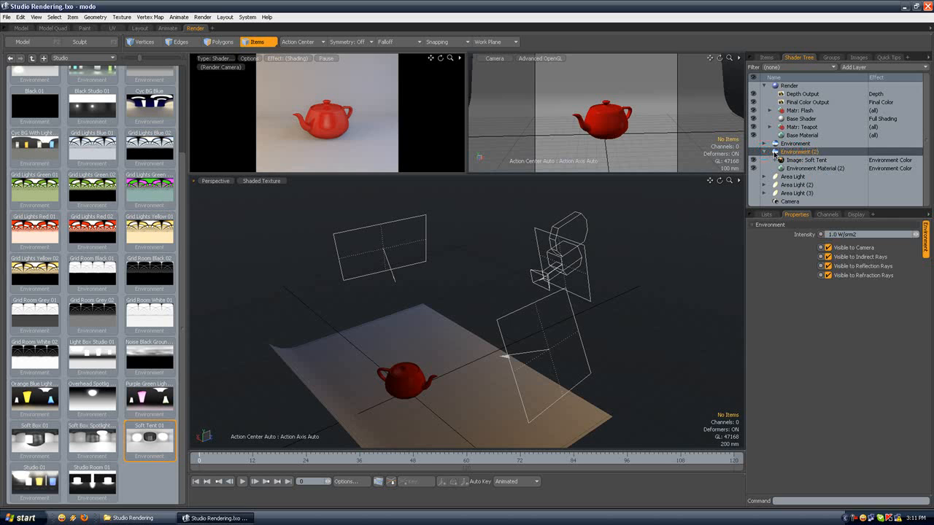
left_click(764, 153)
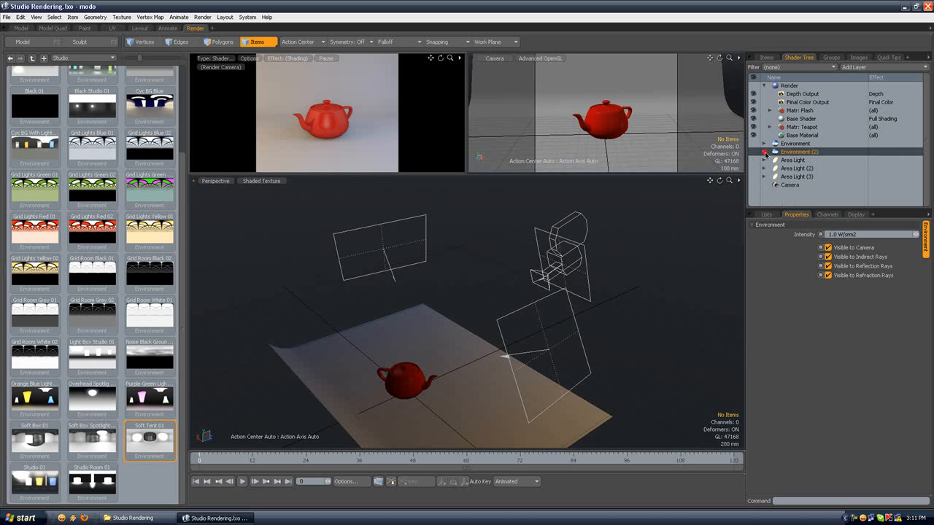
left_click(828, 248)
left_click(829, 257)
Step: Switch to polygon selection and rename the teapot's Mesh item to Teapot
mouse_move(482, 292)
left_mouse_down("alt")
mouse_move(445, 281)
mouse_move(428, 294)
mouse_move(440, 277)
mouse_move(491, 291)
left_mouse_up("alt")
mouse_move(440, 271)
left_mouse_down("alt")
mouse_move(437, 200)
mouse_move(417, 263)
mouse_move(455, 262)
left_mouse_up("alt")
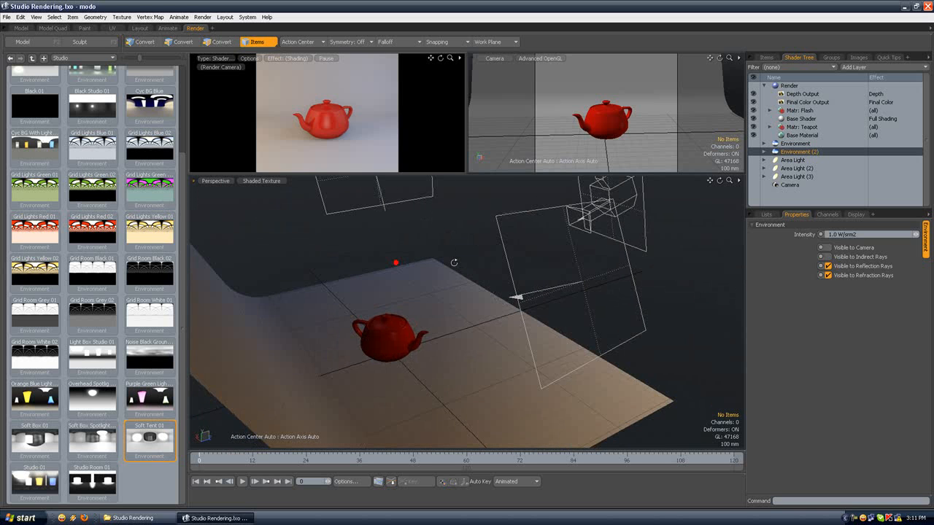
left_click_drag(440, 293, 380, 225, "alt")
left_click(224, 43)
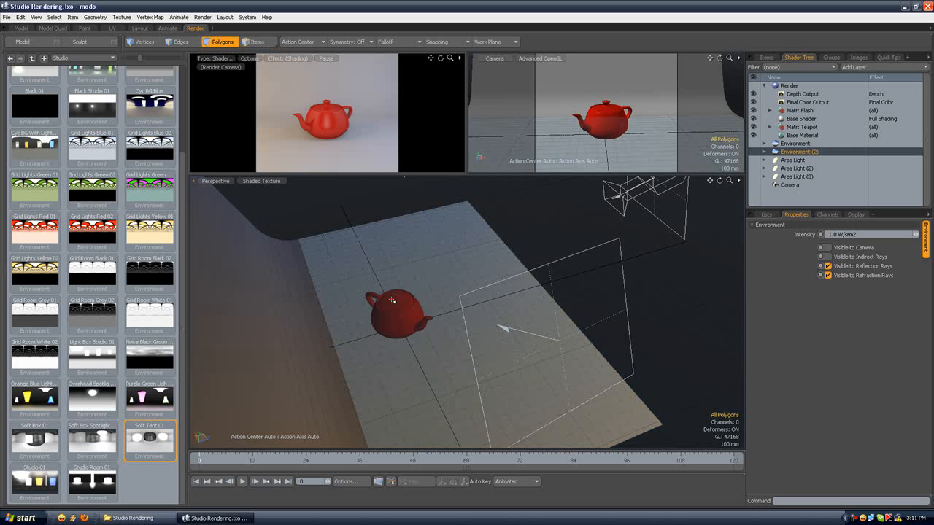
left_click(771, 58)
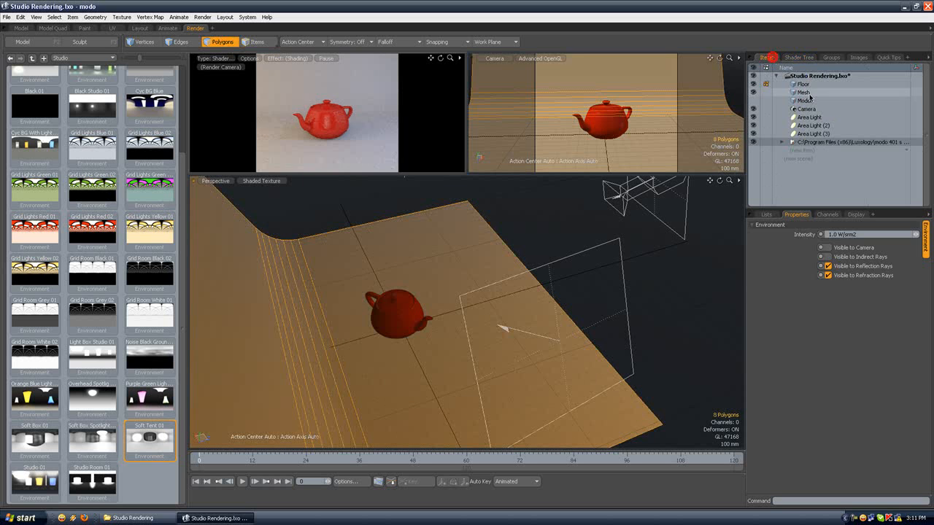
left_click(805, 92)
double_click(805, 92)
type("T")
key("Return")
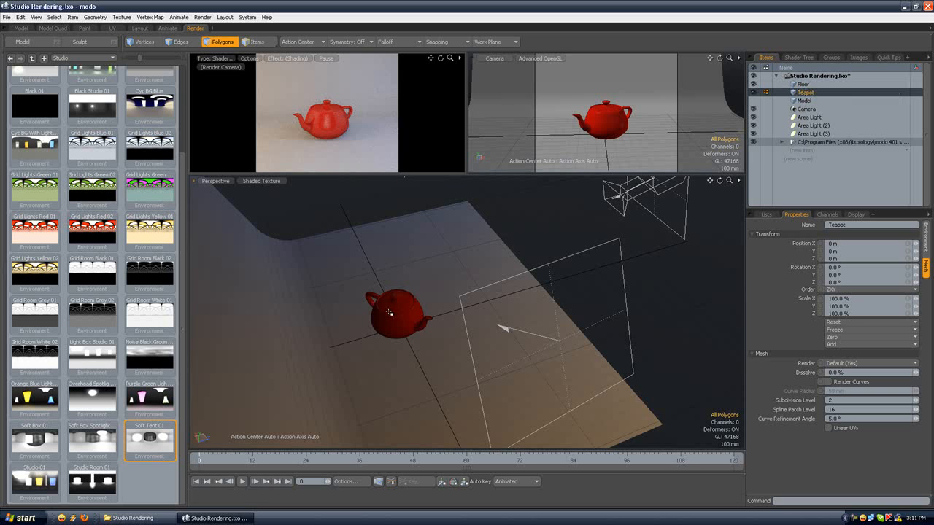
Step: Select the teapot's body and spout polygons, move the teapot closer to the camera and clear the selection
double_click(415, 299)
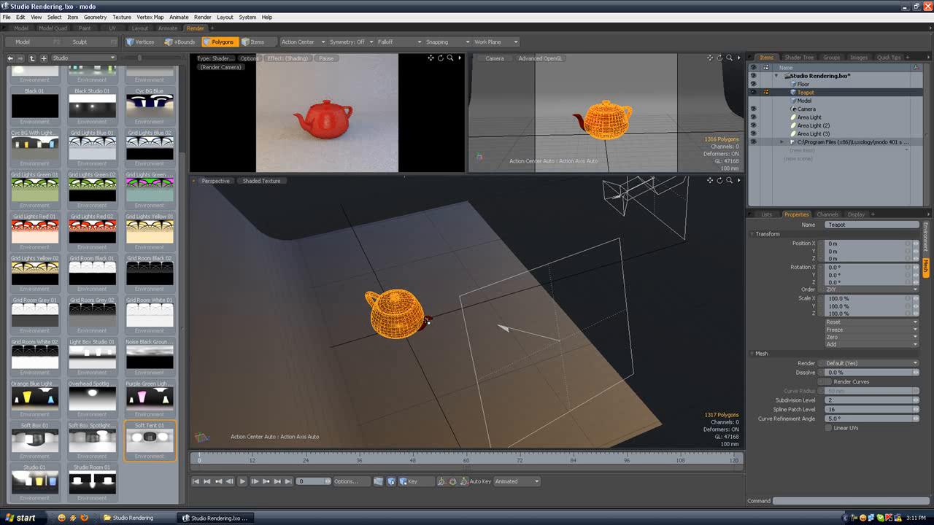
double_click(428, 322, "shift")
key("shift+a")
left_click_drag(542, 276, 502, 275, "alt")
key("w")
left_click_drag(514, 322, 575, 323)
key("q")
left_click(568, 257)
Step: Add a new mesh item and place it directly below the Teapot item
scroll(570, 257, "down", 8)
left_click_drag(571, 257, 489, 252, "alt")
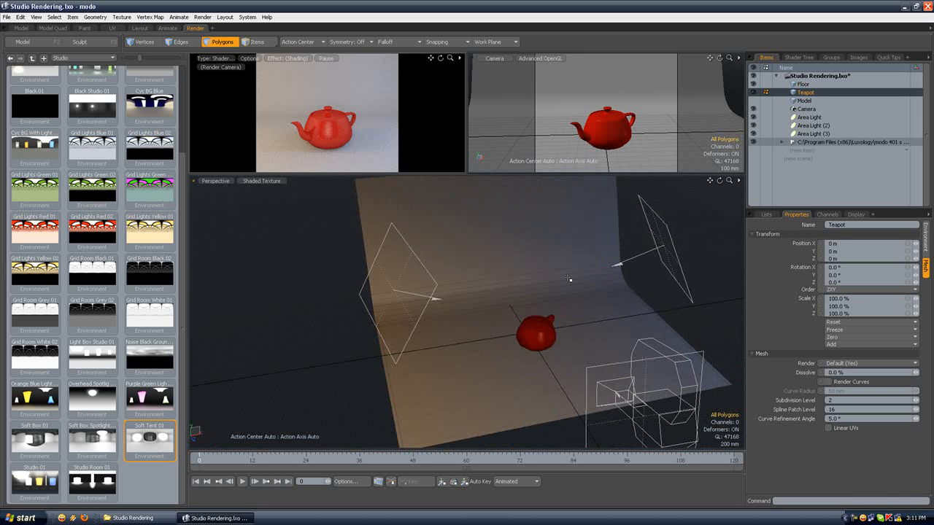
scroll(564, 317, "up", 5)
left_click_drag(594, 334, 563, 310, "alt")
scroll(513, 291, "down", 5)
left_click_drag(497, 275, 477, 278, "alt")
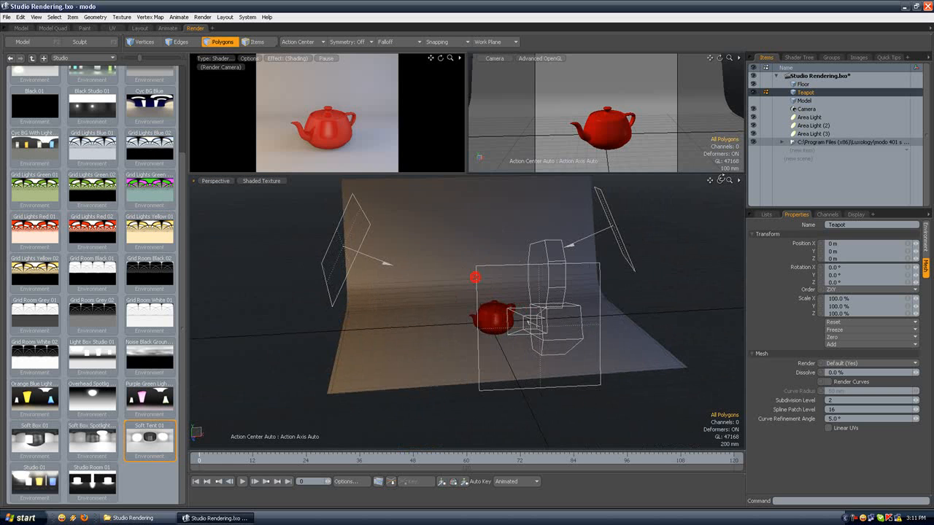
left_click(803, 150)
left_click_drag(812, 141, 806, 100)
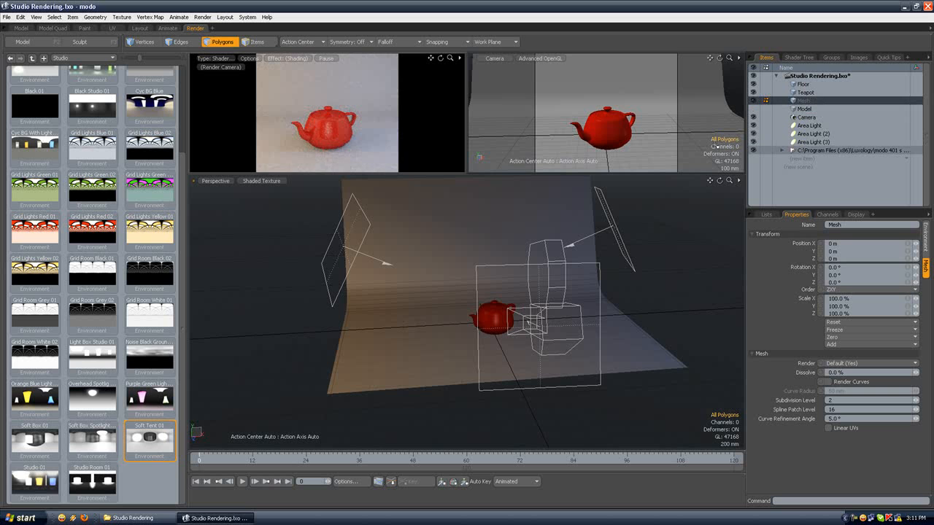
Step: Start a cube primitive in the front view, drawing a rectangle over the spout half of the teapot
left_click(22, 28)
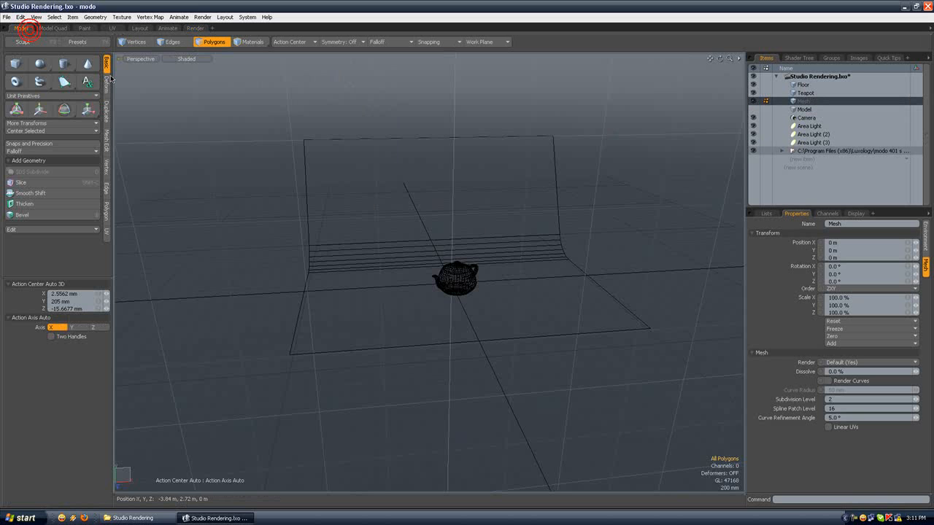
left_click(26, 66)
left_click(140, 59)
left_click(140, 42)
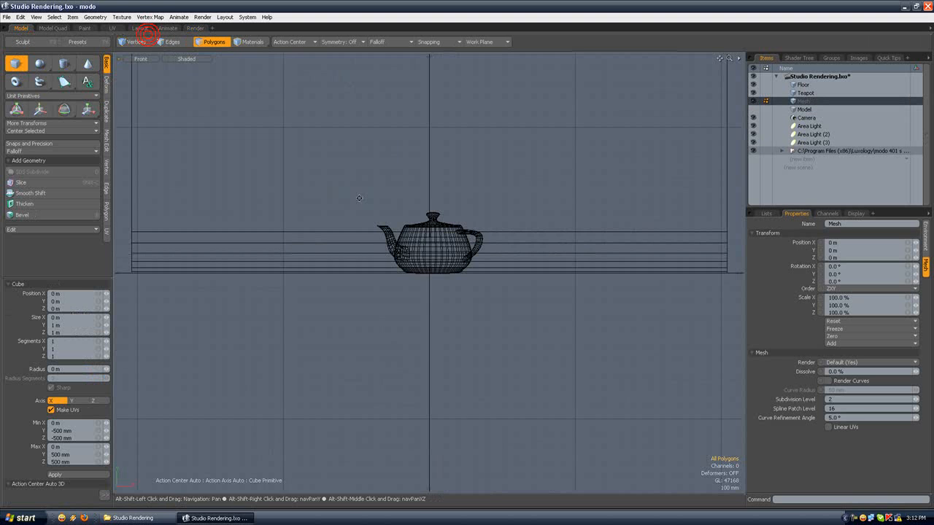
left_click_drag(336, 166, 470, 281)
Step: Give the rectangle a thin depth and position the resulting panel between the camera and the teapot
left_click(222, 42)
left_click(395, 172)
left_click(148, 61)
left_click(145, 78)
left_click_drag(240, 125, 352, 142, "alt")
key("shift+x")
left_click(421, 251)
left_click_drag(459, 257, 411, 278)
key("space")
key("w")
key("space")
key("w")
key("space")
left_click(444, 204)
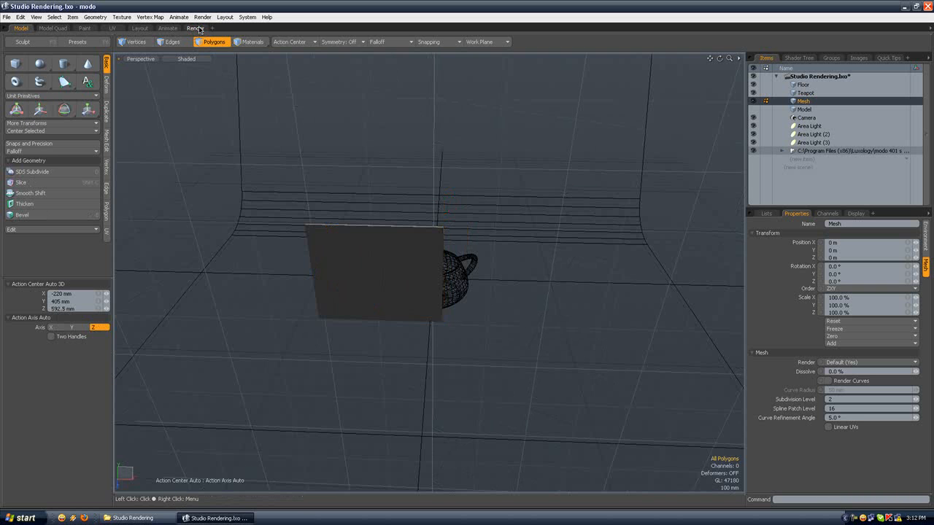
Step: Select all the panel's polygons in the Render layout and assign them a white material named Glass with 0% diffuse and 0% specular
left_click(196, 28)
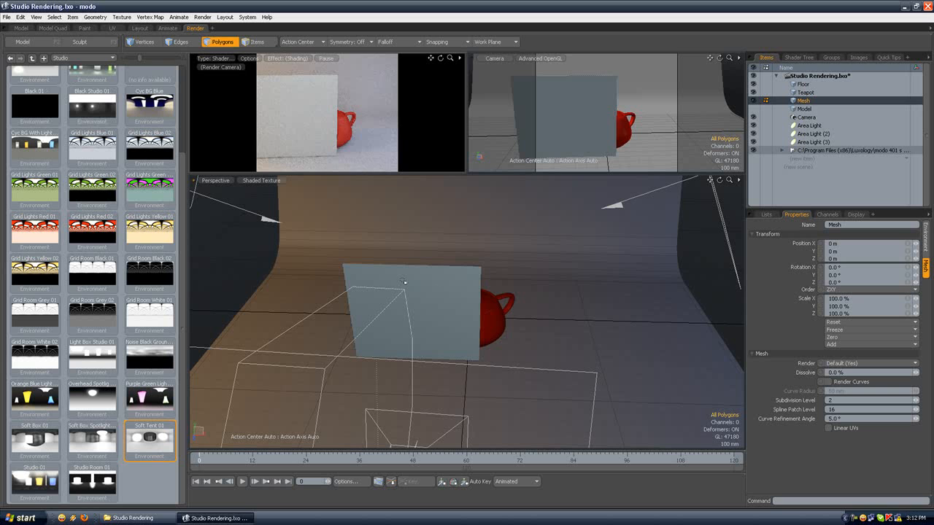
left_click(404, 281)
double_click(405, 281)
key("y")
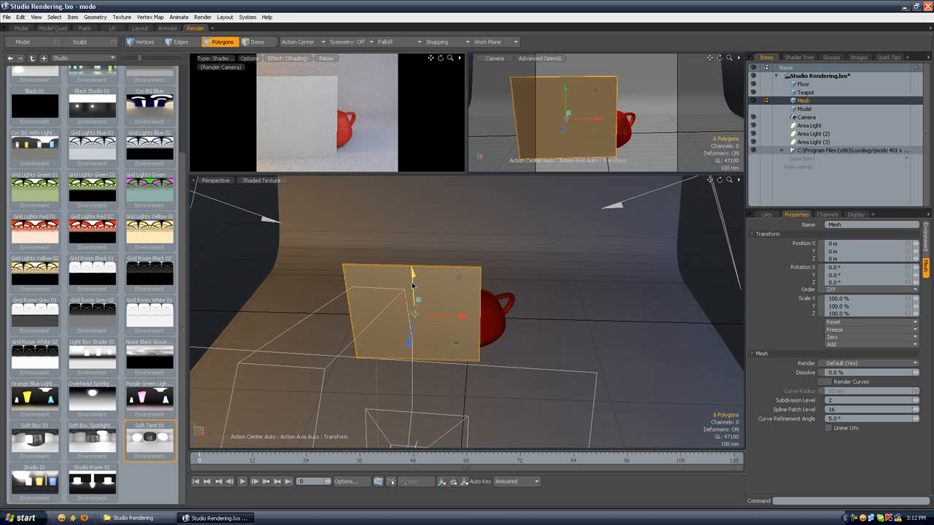
key("m")
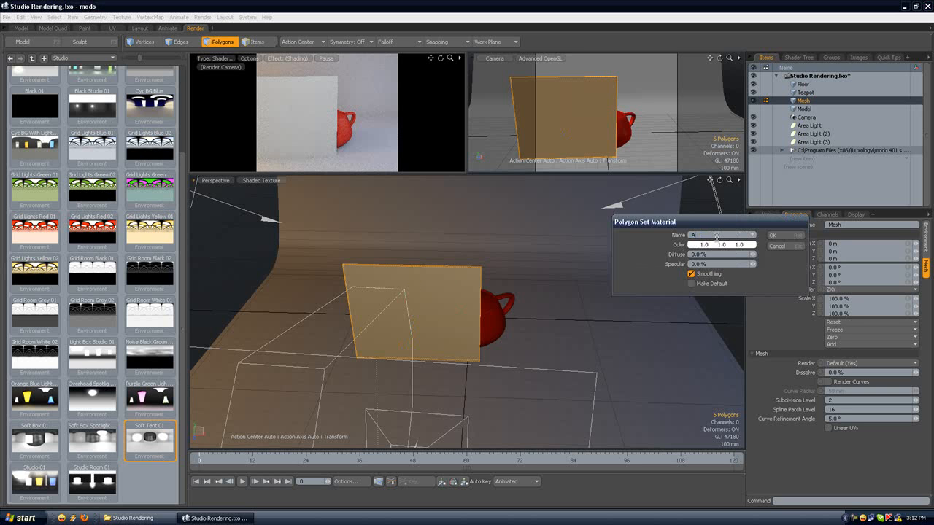
key("Return")
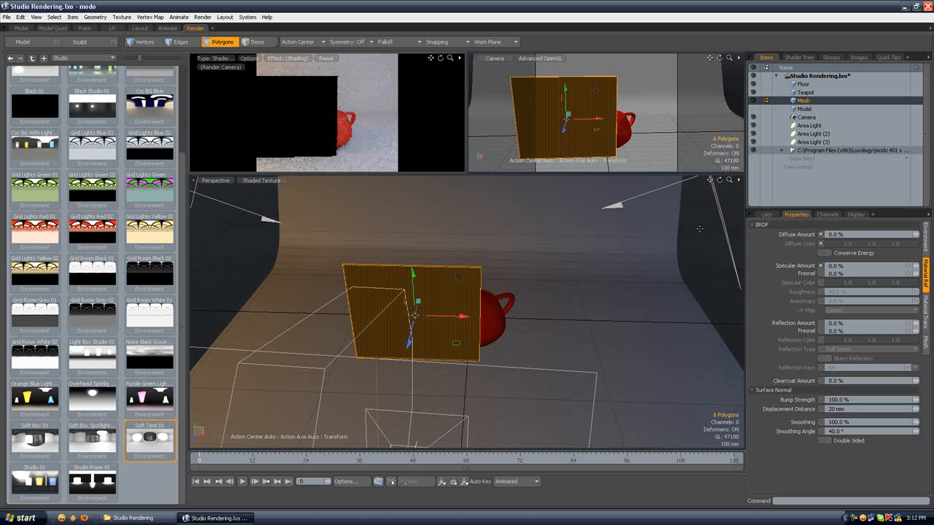
Step: Set the transparent amount of the Glass material to 98%
left_click(798, 57)
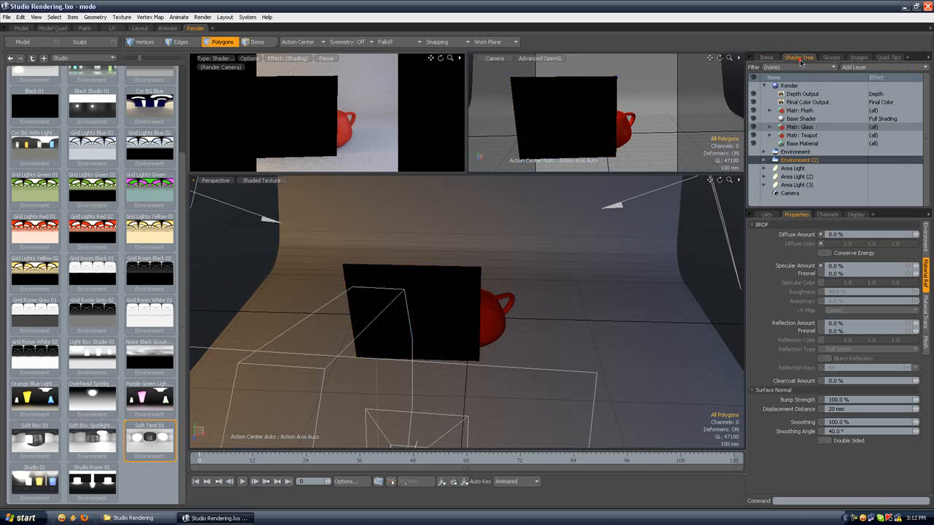
left_click(800, 127)
left_click(770, 127)
left_click(802, 135)
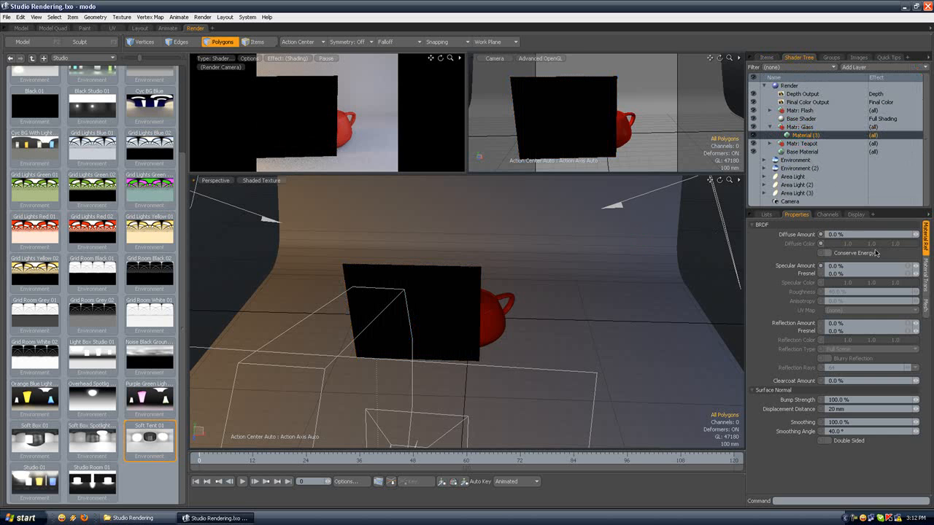
left_click(925, 274)
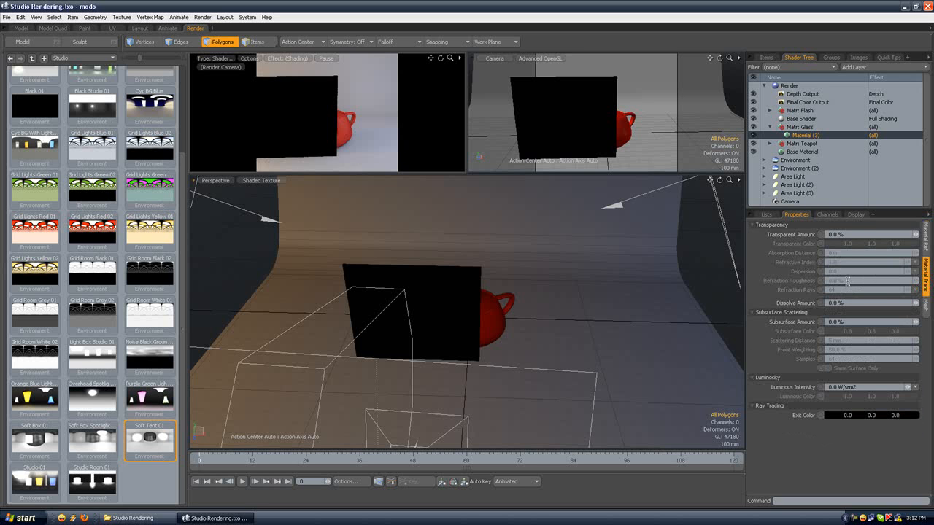
left_click(848, 234)
type("98")
key("Return")
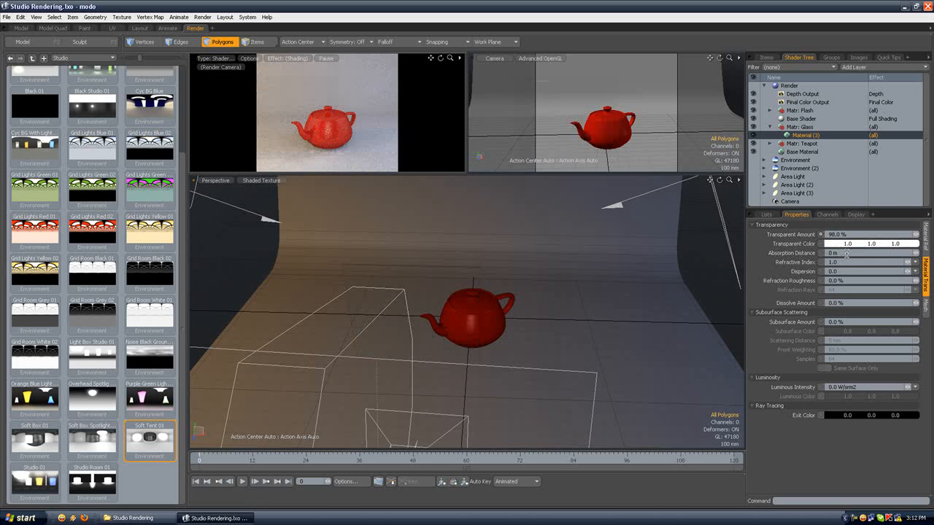
Step: Set the Glass material's absorption distance to 5 mm and its transparent color to pink (0.97, 0.69, 0.99)
left_click(802, 255)
type("5m")
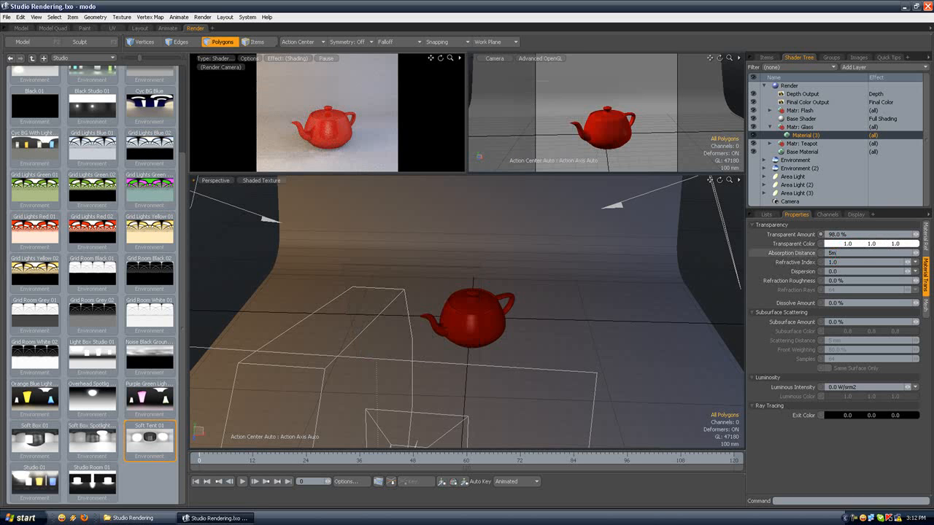
left_click(861, 248)
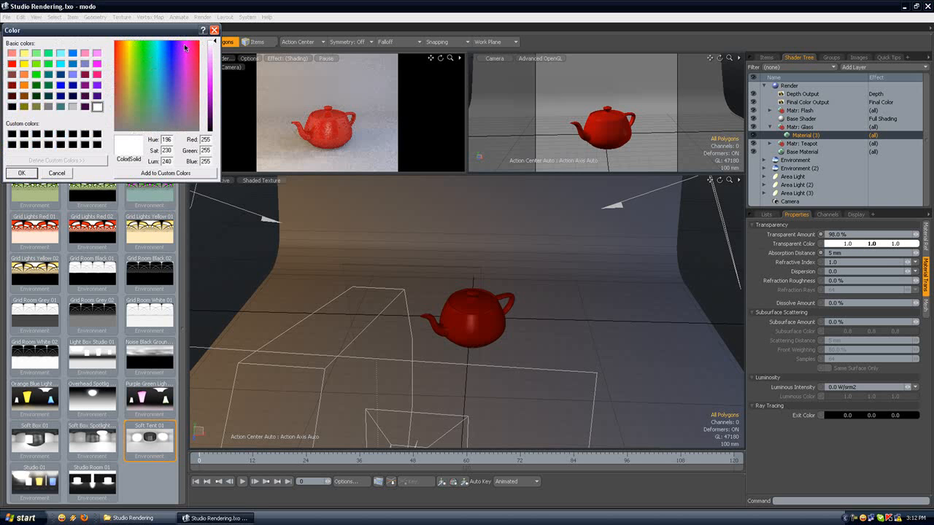
left_click(213, 46)
left_click(32, 173)
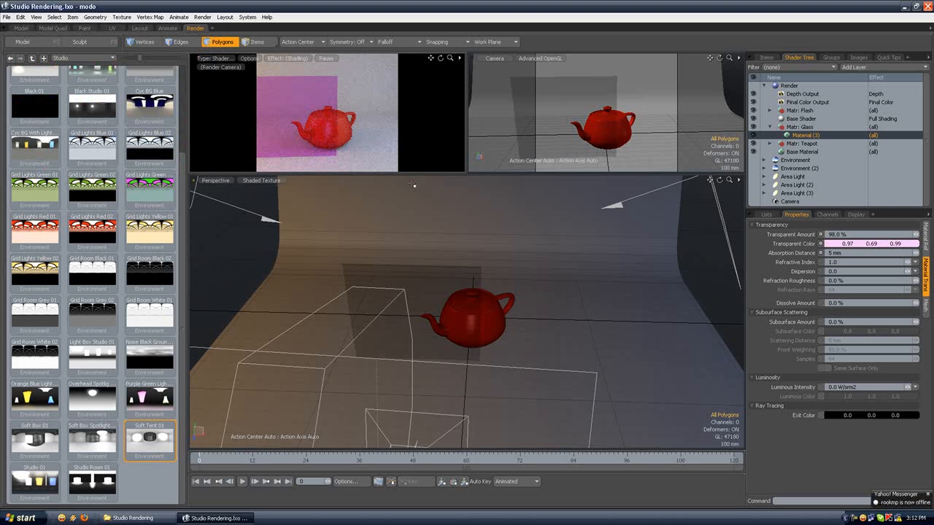
Step: Lighten the Glass material's transparent color to a very pale pink of 0.99, 0.93, 1.0
double_click(846, 243)
left_click_drag(215, 48, 215, 46)
left_click(32, 173)
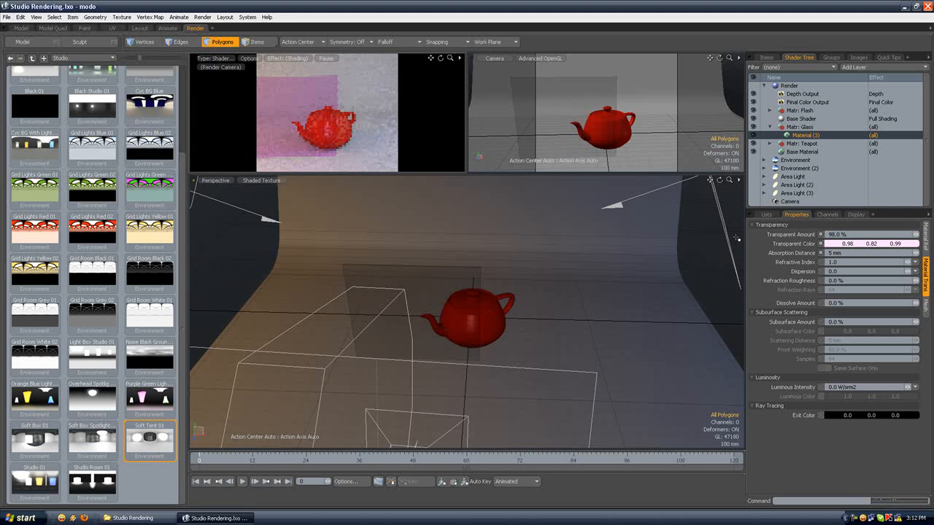
double_click(850, 243)
left_click_drag(216, 48, 215, 45)
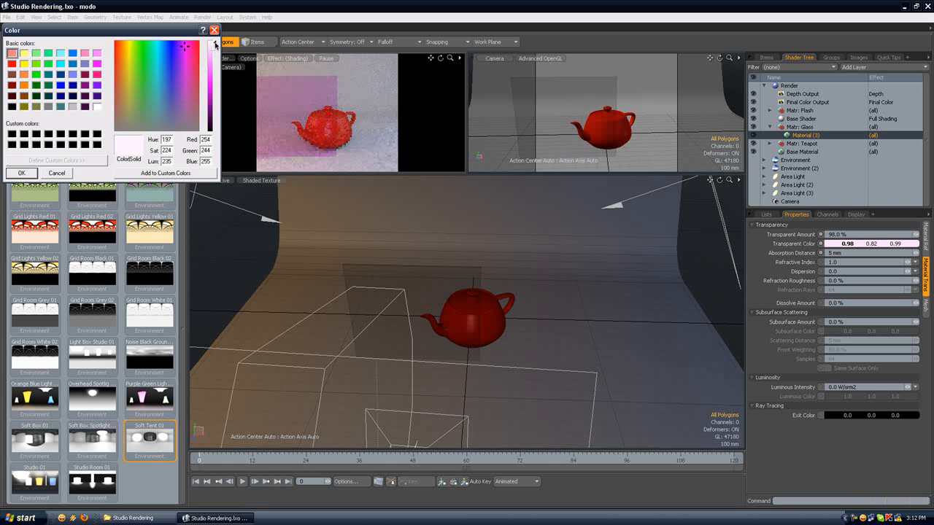
left_click(21, 173)
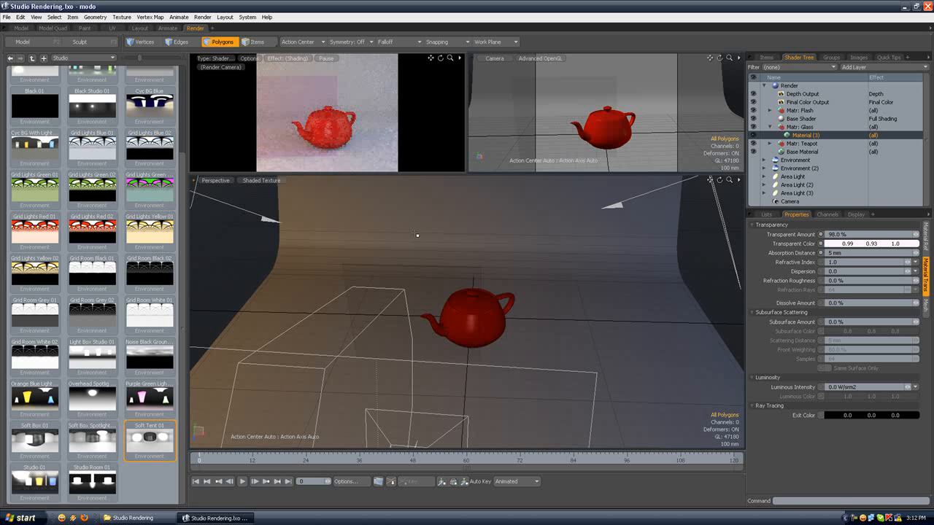
Step: Set the Glass material's refractive index to the Flint Glass (Light) preset, 1.575
left_click(845, 280)
left_click(916, 262)
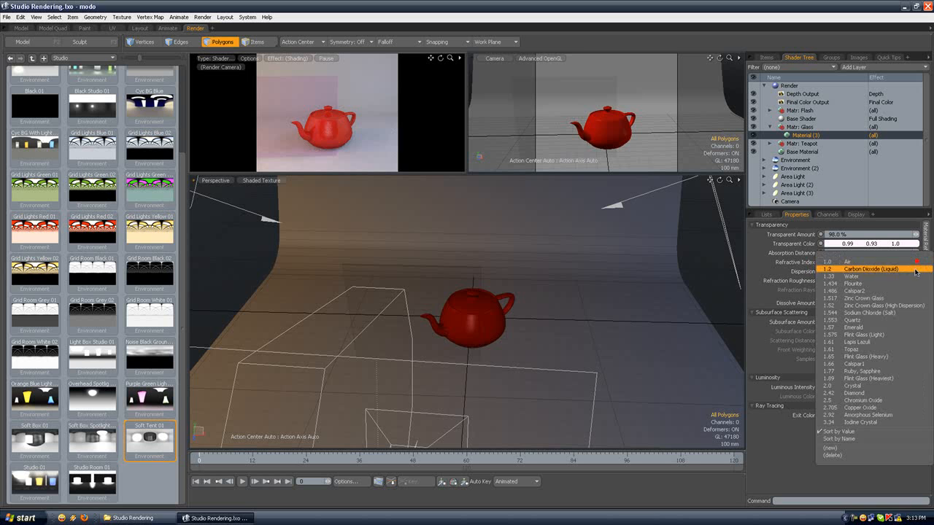
left_click(865, 335)
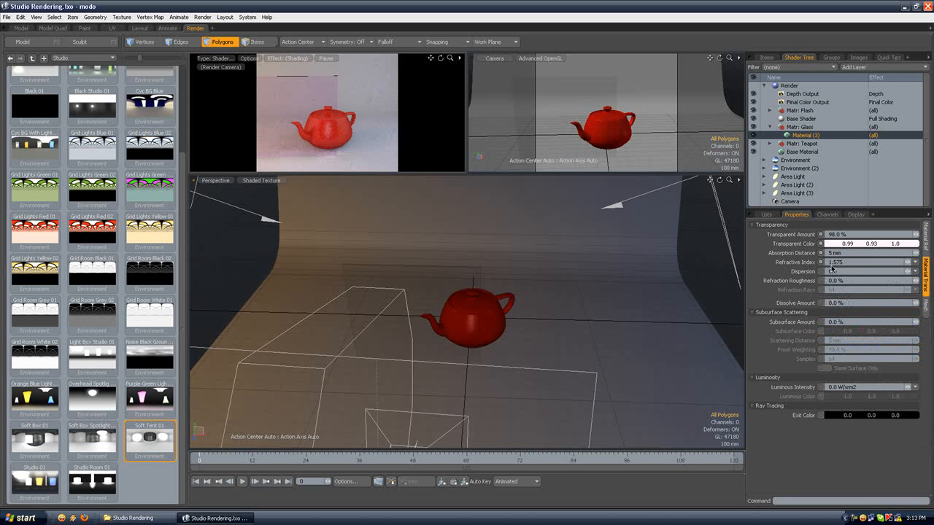
Step: Set the Glass material's refraction roughness to 20% and its refraction rays to 128
left_click(844, 281)
type("20")
key("Return")
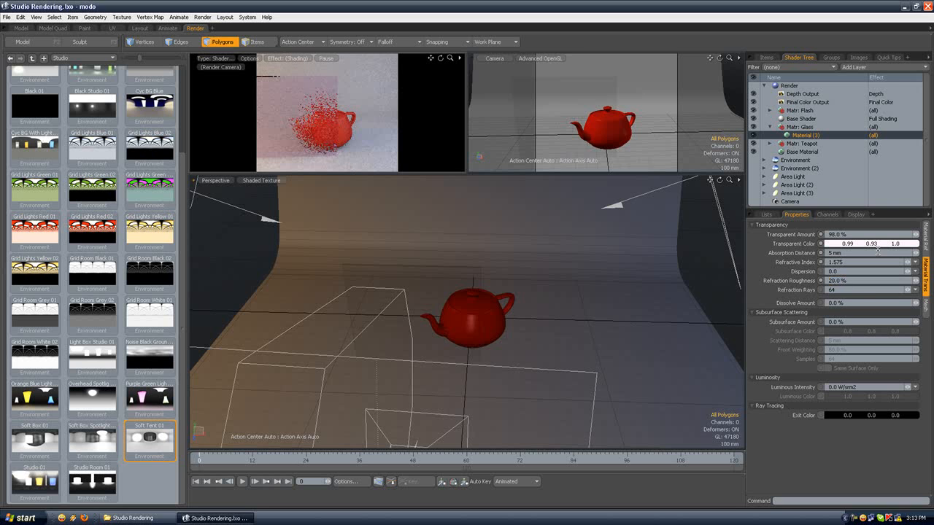
left_click(844, 291)
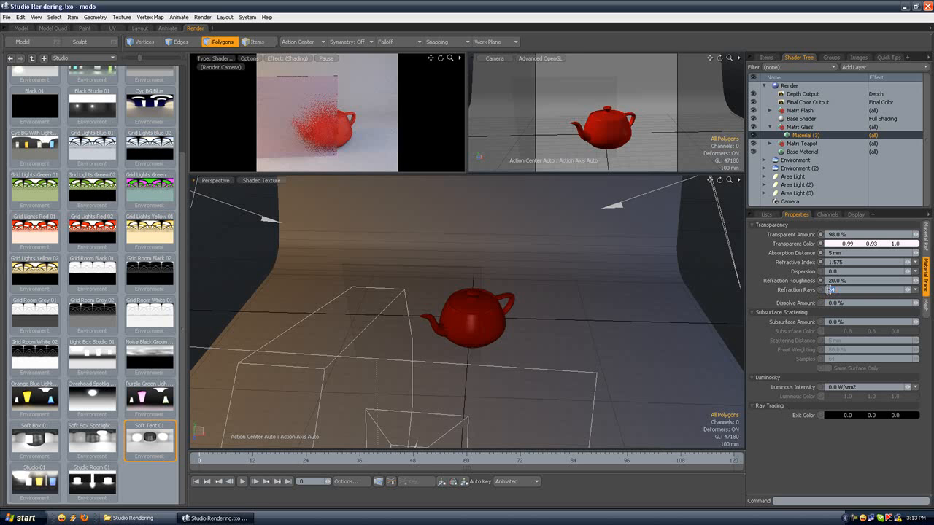
type("128")
key("Return")
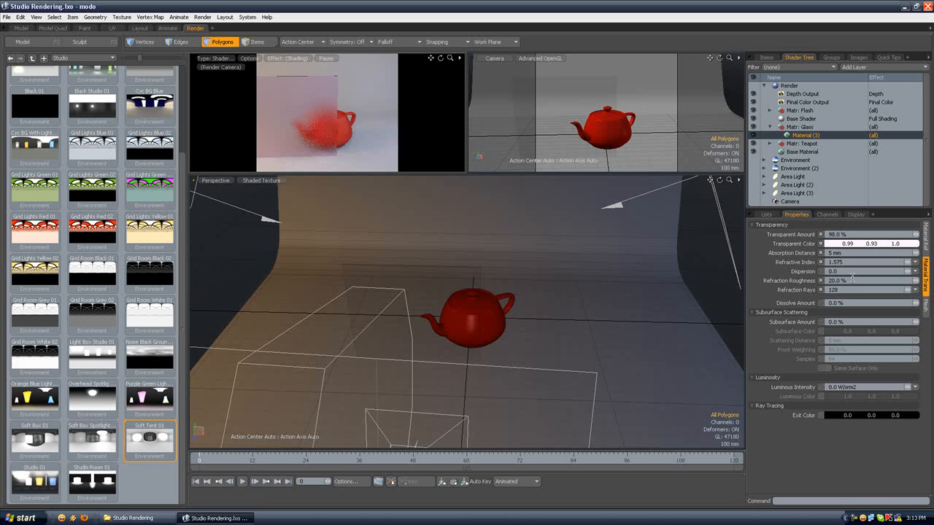
Step: Set the smoothing amount of the Glass material to 0%
left_click(925, 247)
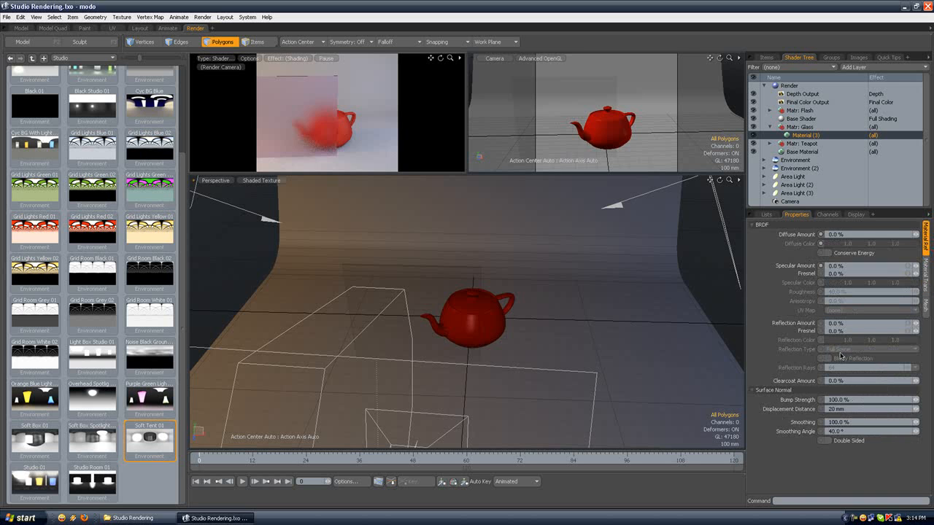
double_click(850, 421)
type("0")
key("Return")
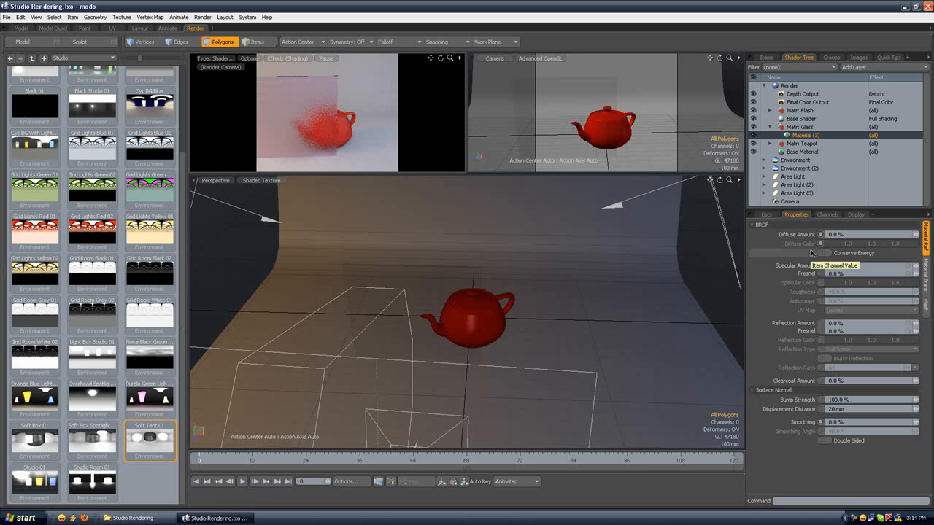
left_click(443, 291)
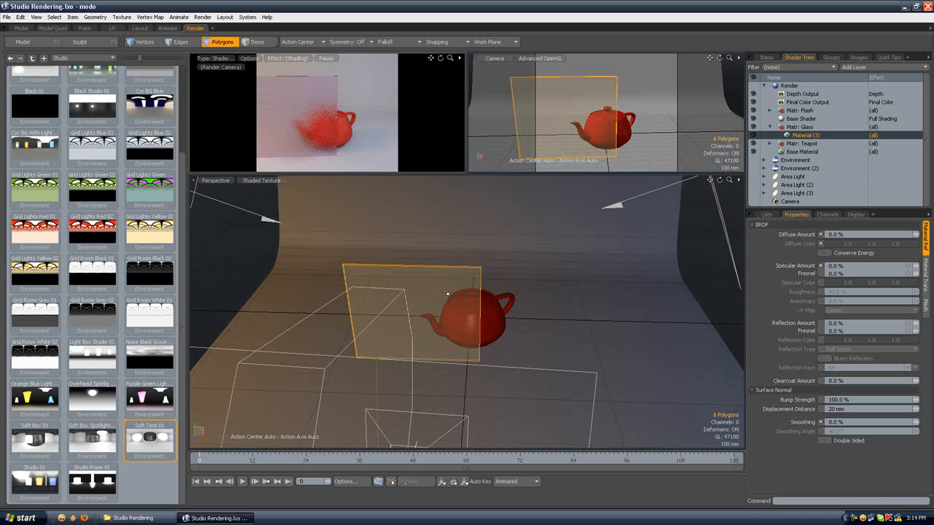
left_click(496, 259)
left_click(469, 278)
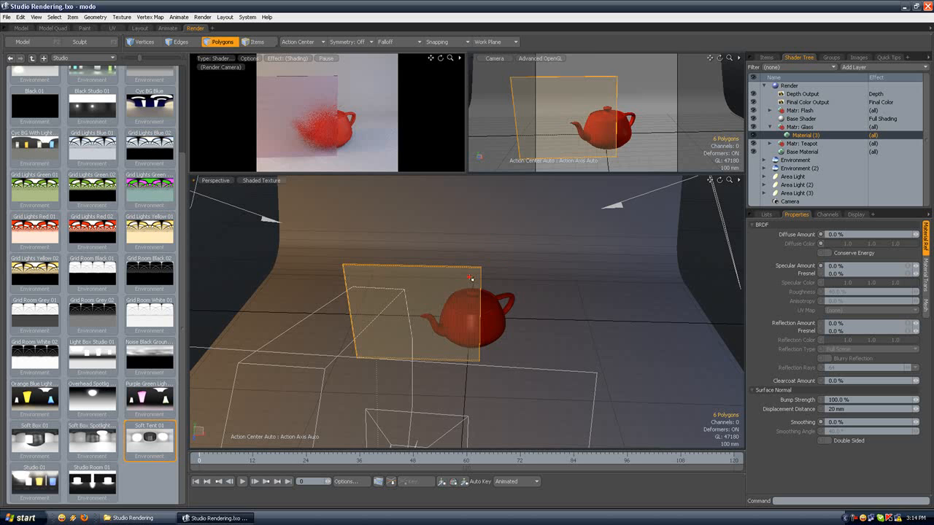
left_click(482, 262)
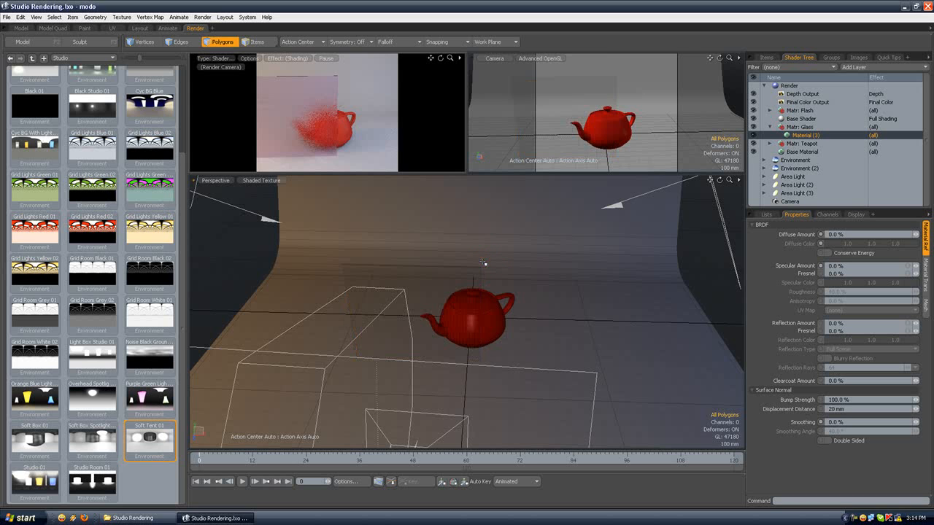
Step: Delete the Glass material group from the shader tree and the panel's Mesh item from the scene
left_click(802, 127)
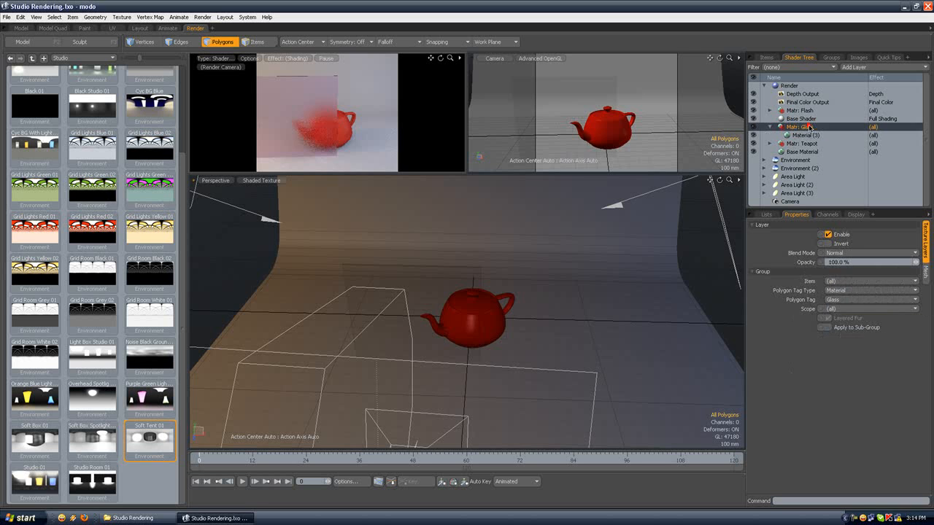
key("Delete")
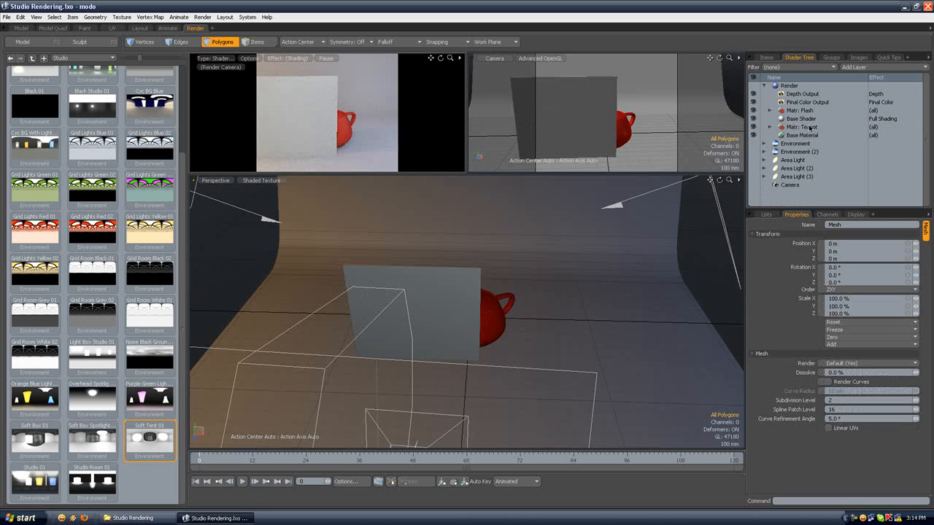
left_click(766, 57)
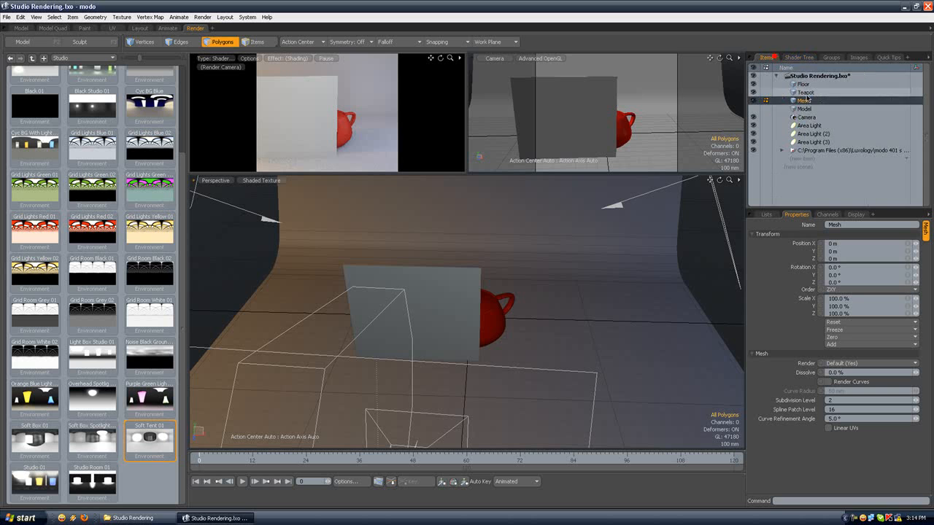
key("Delete")
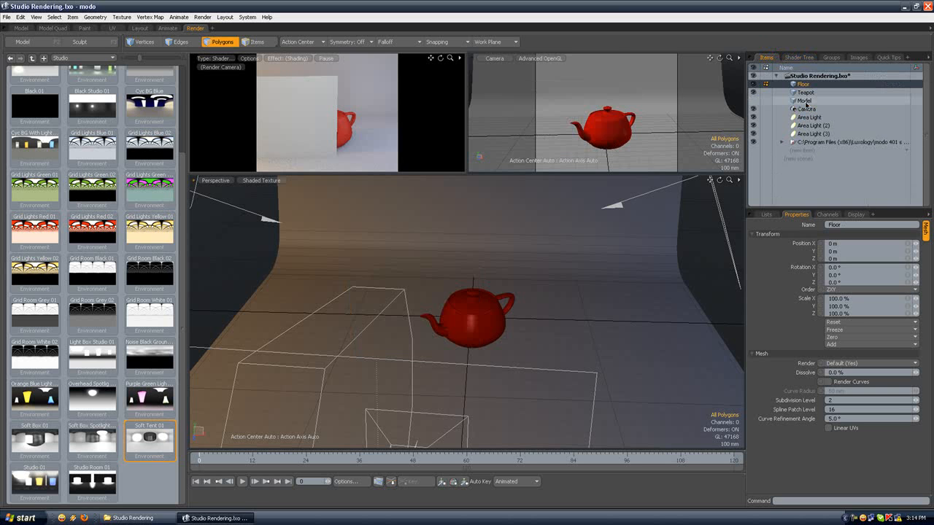
Step: Show the Buddha Model item in place of the Teapot and frame it closely through the camera in the large viewport
left_click(753, 92)
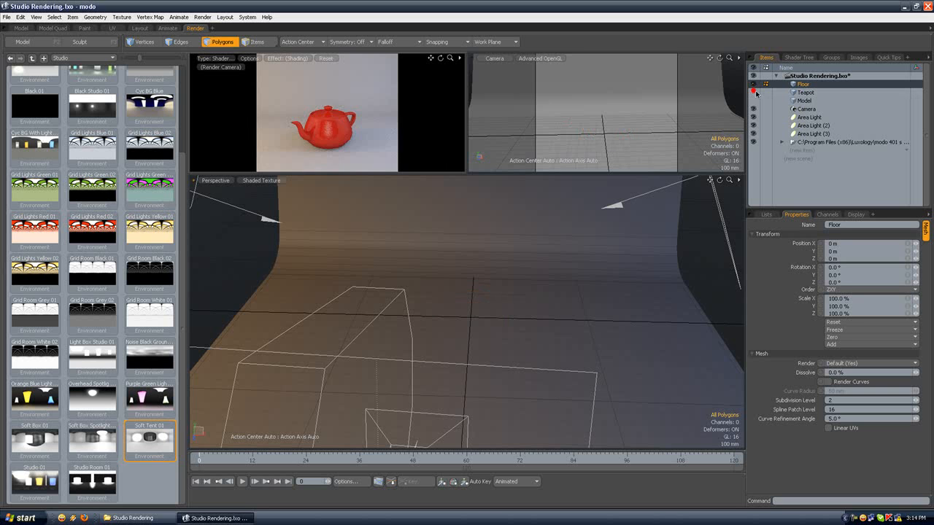
left_click(753, 101)
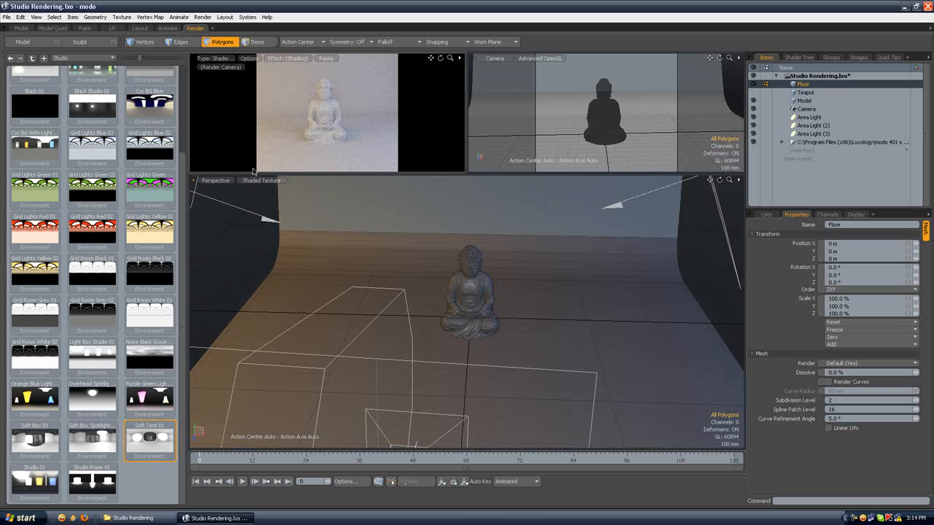
left_click(213, 180)
mouse_move(207, 189)
left_click(247, 197)
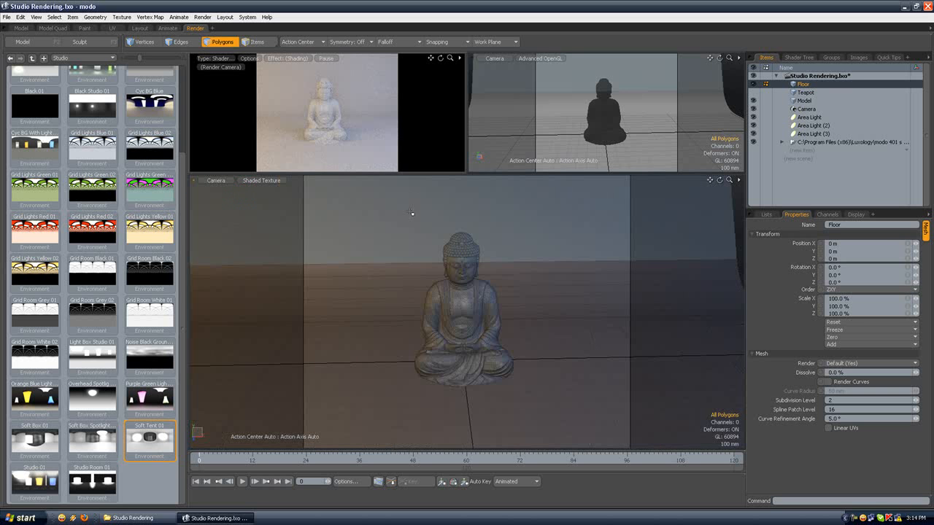
scroll(476, 235, "up", 5)
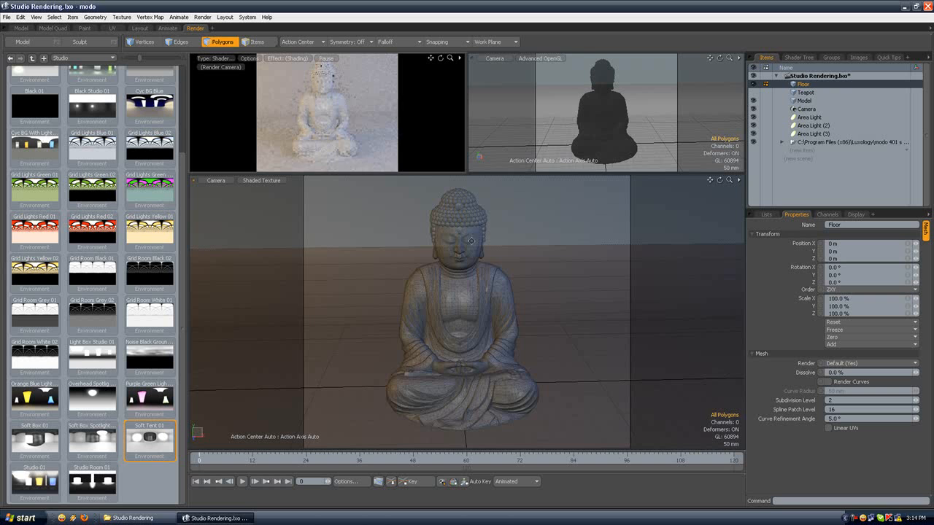
left_click_drag(471, 239, 472, 237, "alt+shift")
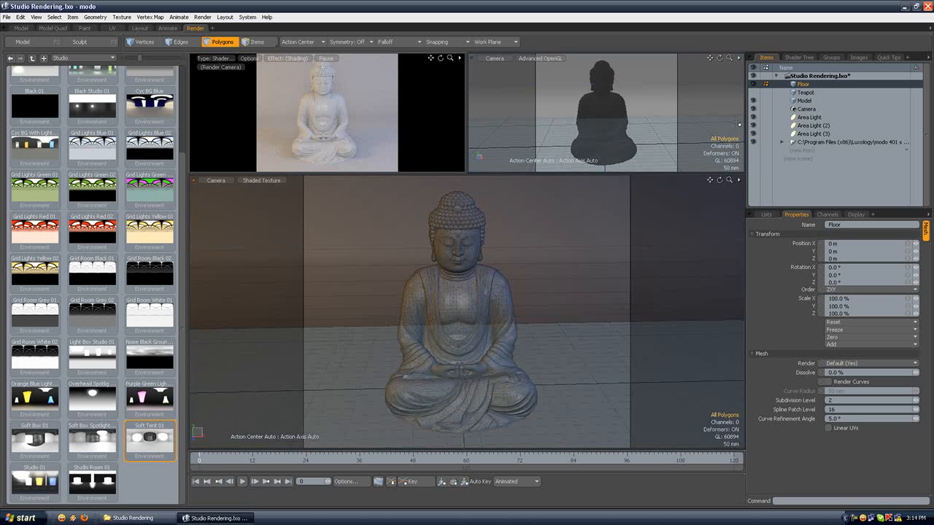
Step: Assign the polygons of the Model item a new white material named Buddha with 0% diffuse and 0% specular
left_click(798, 57)
left_click(802, 127)
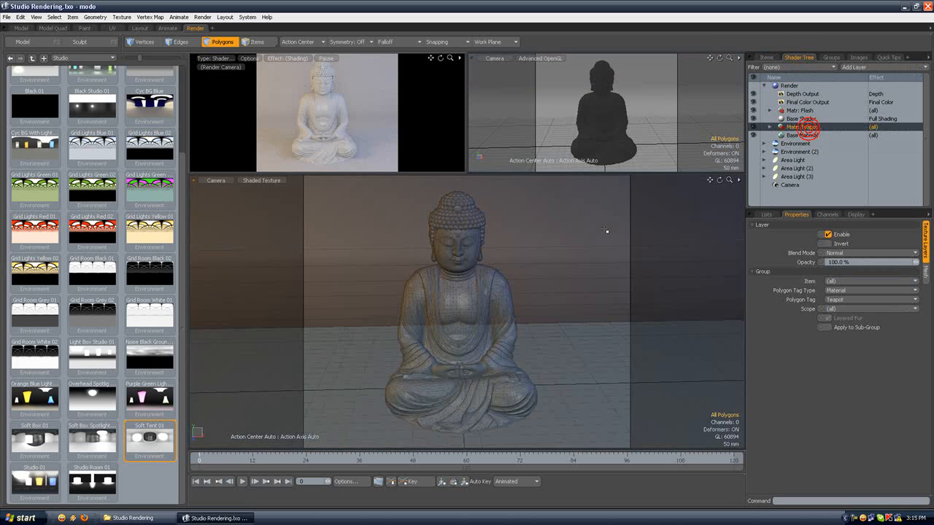
left_click(766, 56)
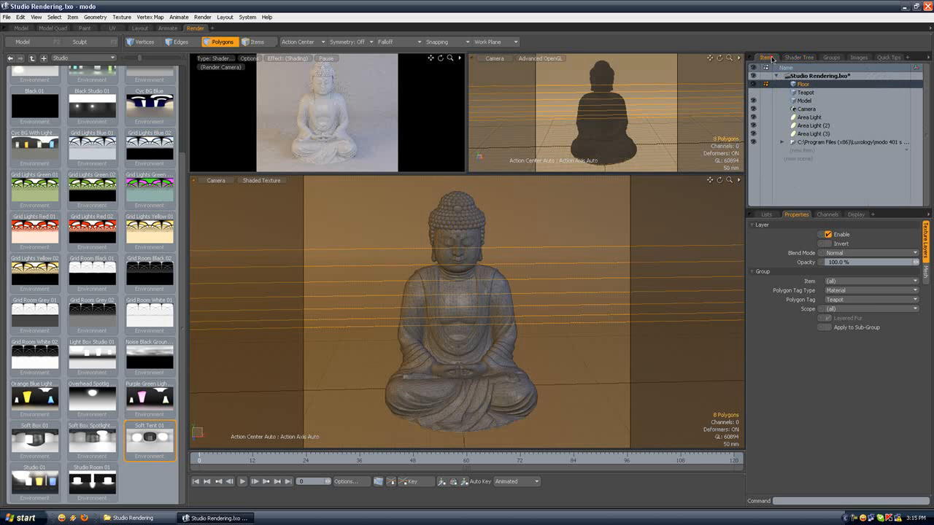
left_click(803, 100)
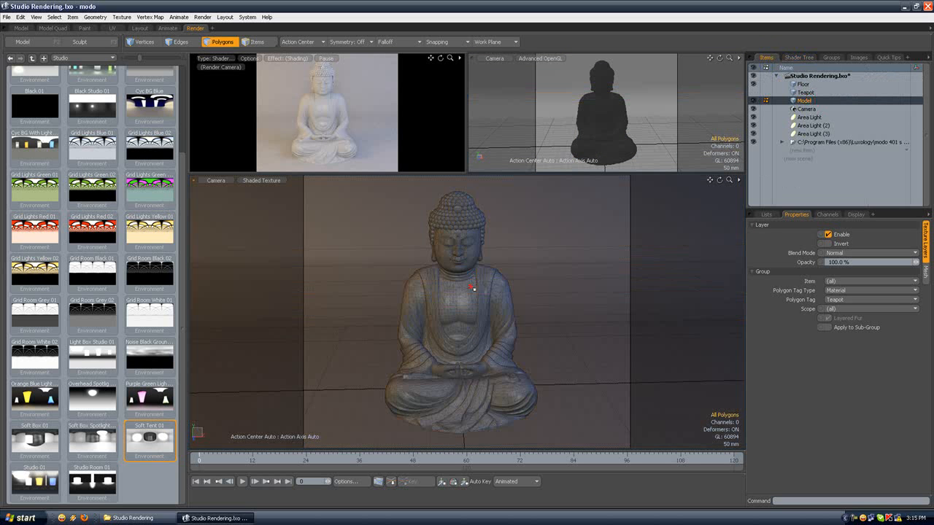
key("m")
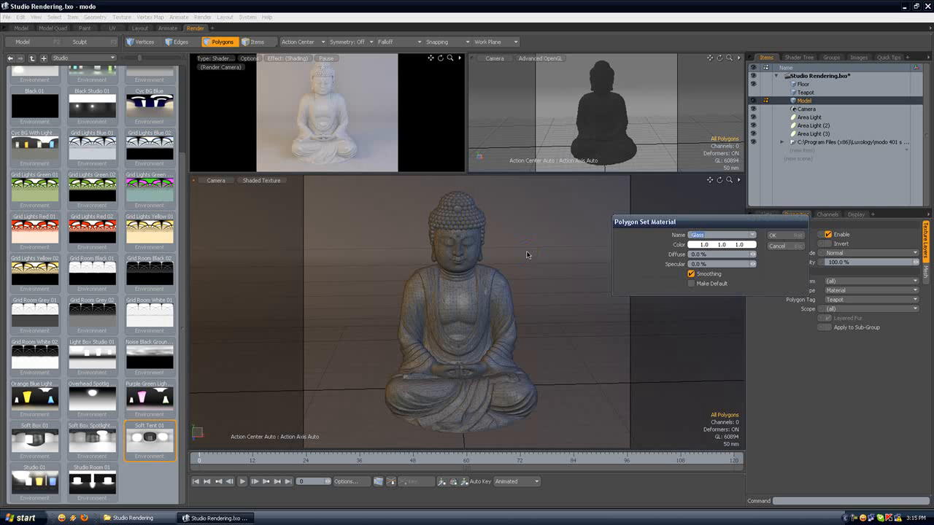
type("Buddha")
key("Return")
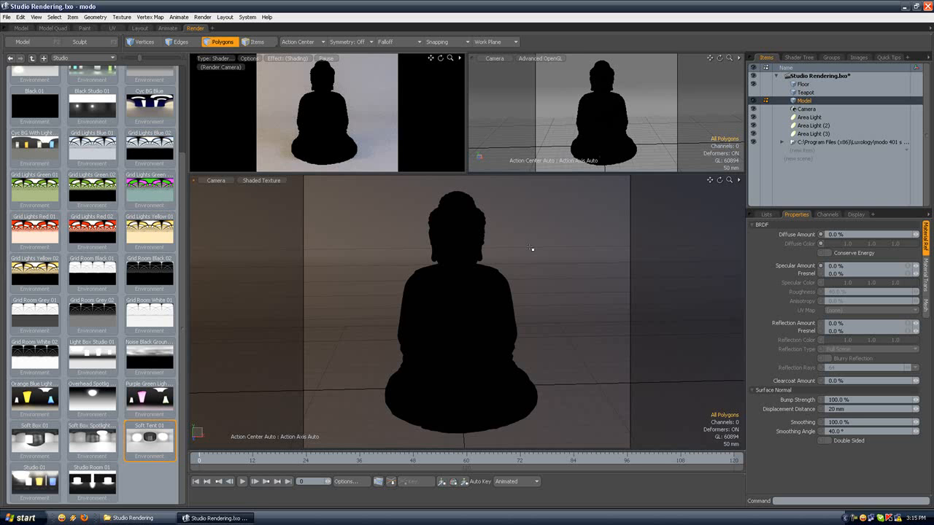
Step: Set the diffuse amount of the Buddha material to 100%
left_click(799, 57)
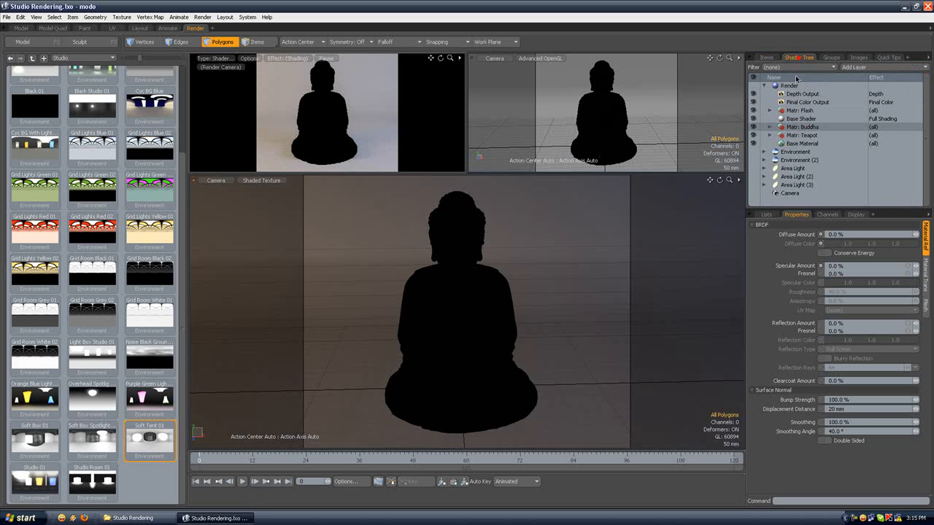
double_click(795, 128)
left_click(795, 136)
left_click_drag(846, 234, 813, 237)
type("100")
key("Return")
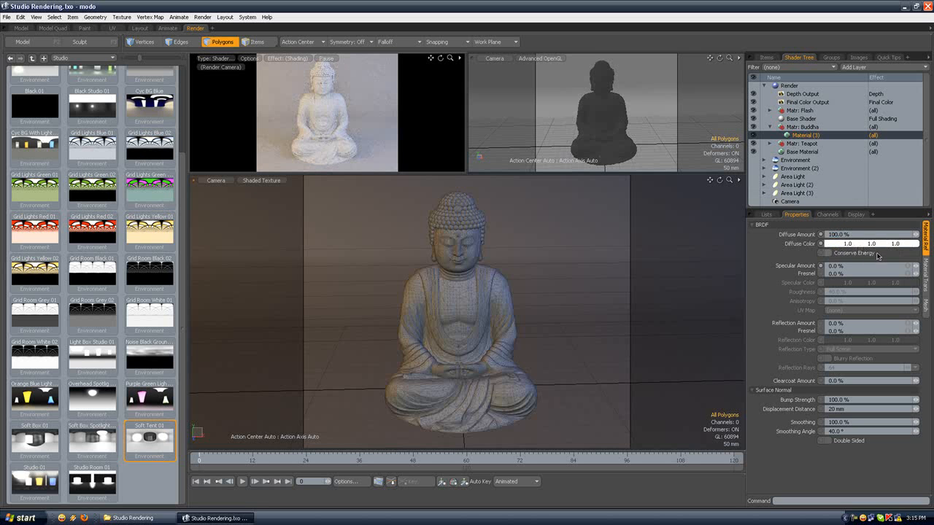
Step: Apply the Green High Gloss Plastic preset from the Plastic > High Gloss materials to the Buddha material group
left_click(83, 58)
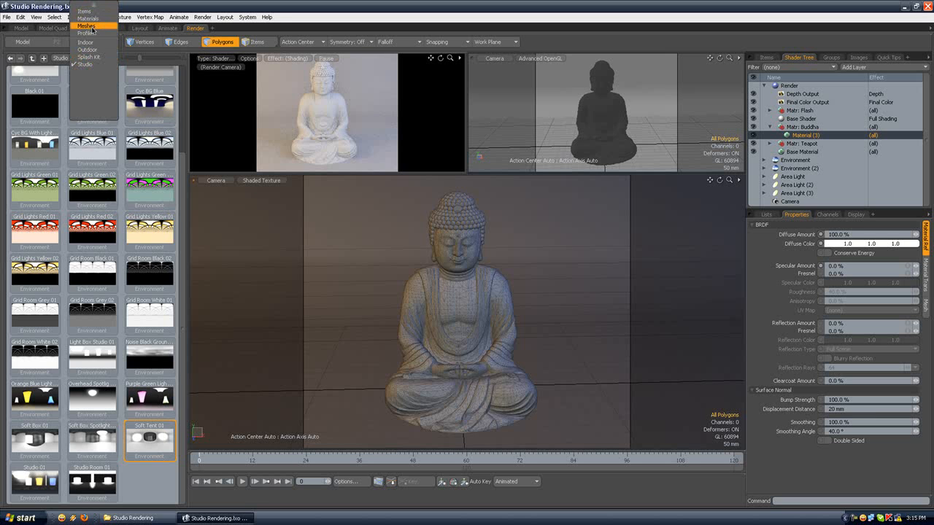
left_click(92, 26)
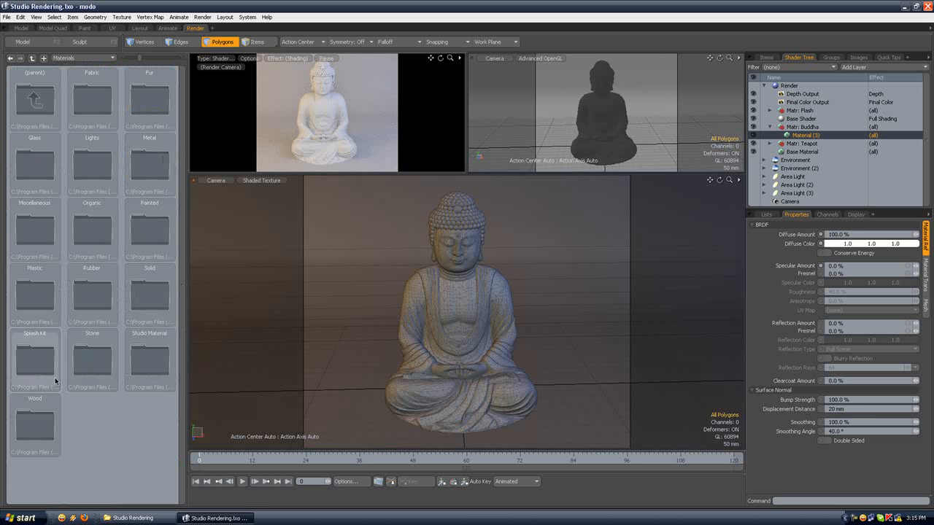
double_click(35, 293)
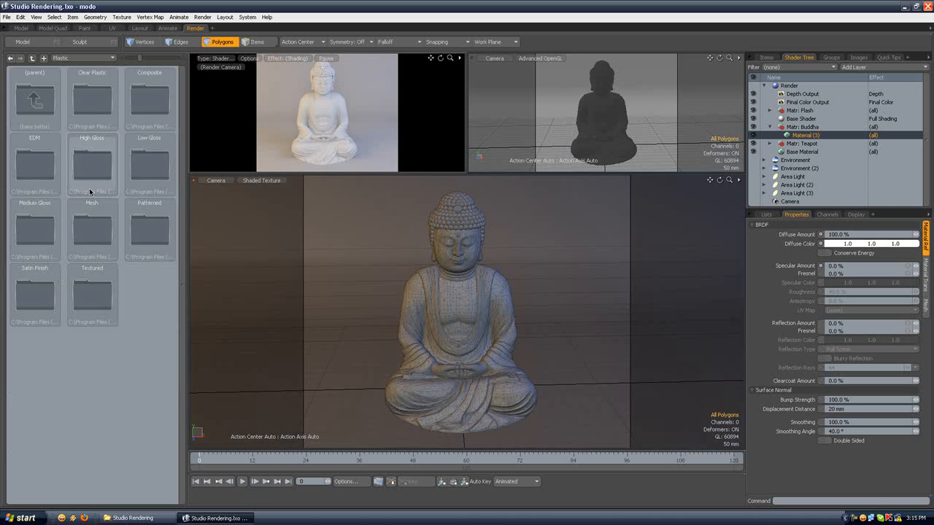
double_click(87, 165)
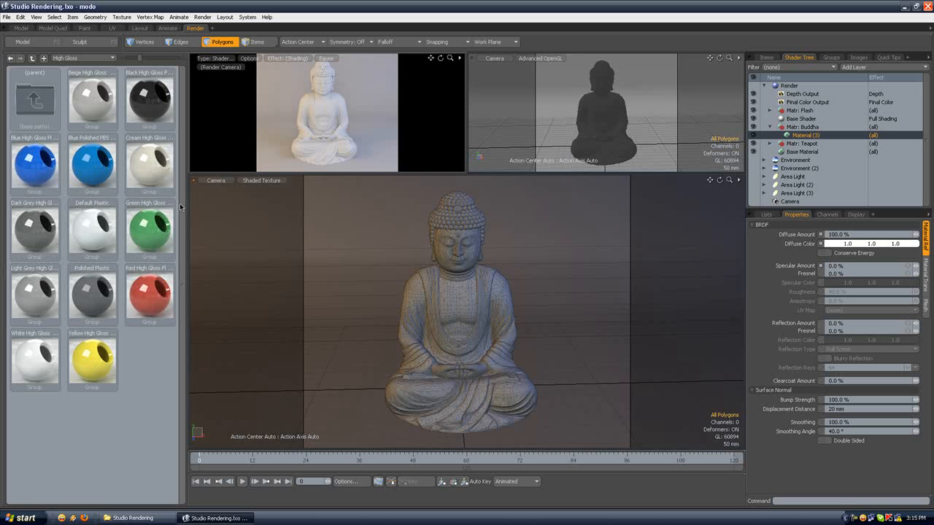
double_click(153, 226)
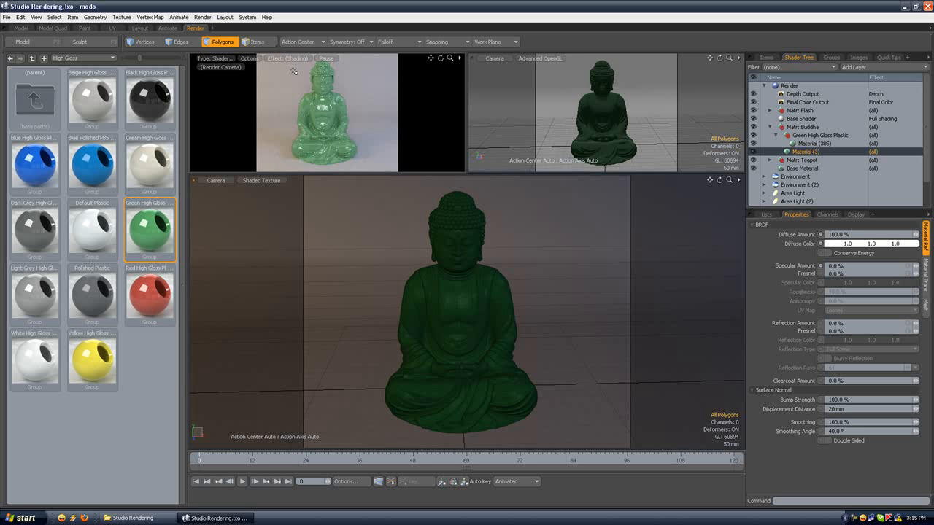
Step: Render the green plastic Buddha at full quality and close the render window after viewing it
left_click(205, 18)
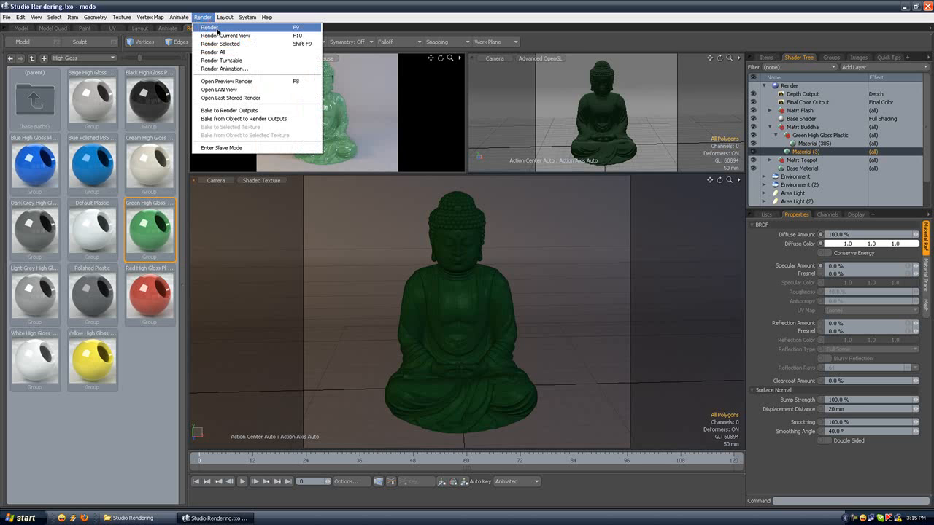
left_click(217, 29)
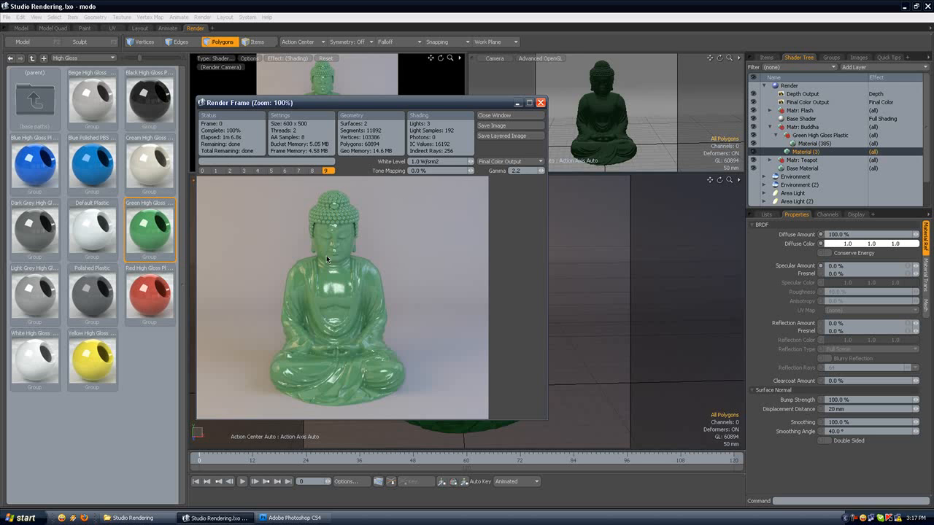
left_click(503, 115)
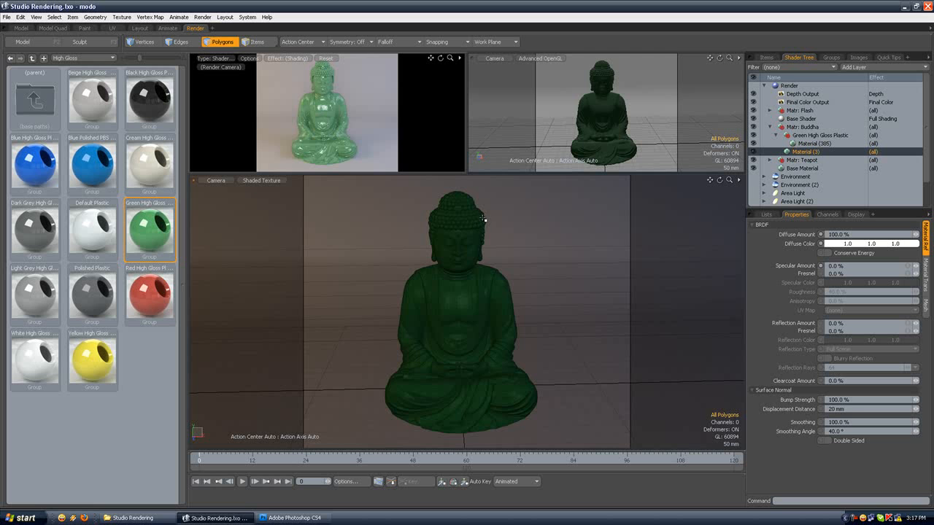
Step: Change the diffuse color of the Green High Gloss Plastic material to orange (RGB 221, 115, 45) and refresh the preview
left_click_drag(474, 235, 479, 231, "alt+shift")
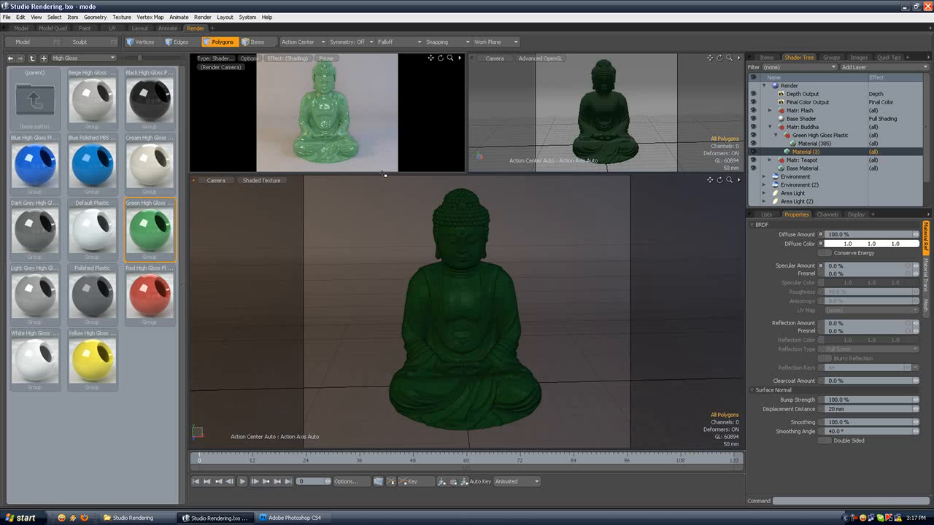
left_click(827, 143)
left_click(6, 16)
left_click(26, 183)
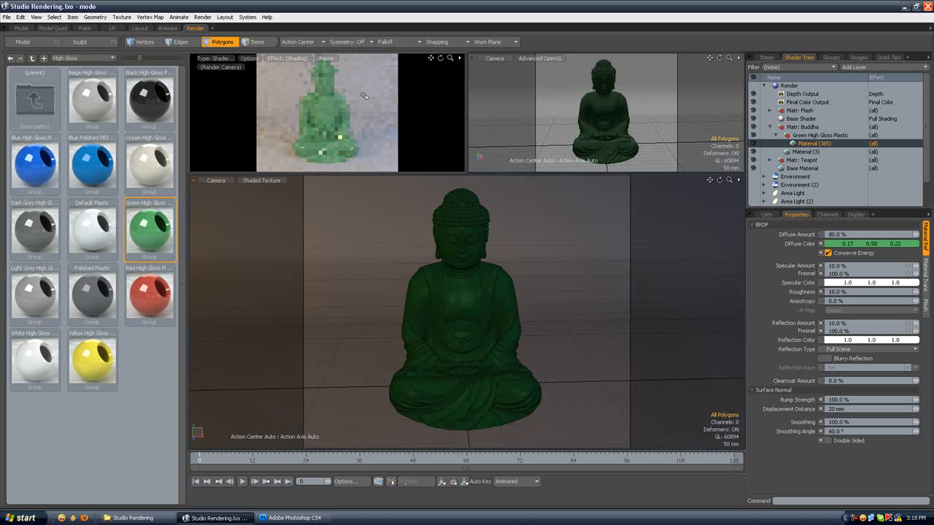
left_click(328, 60)
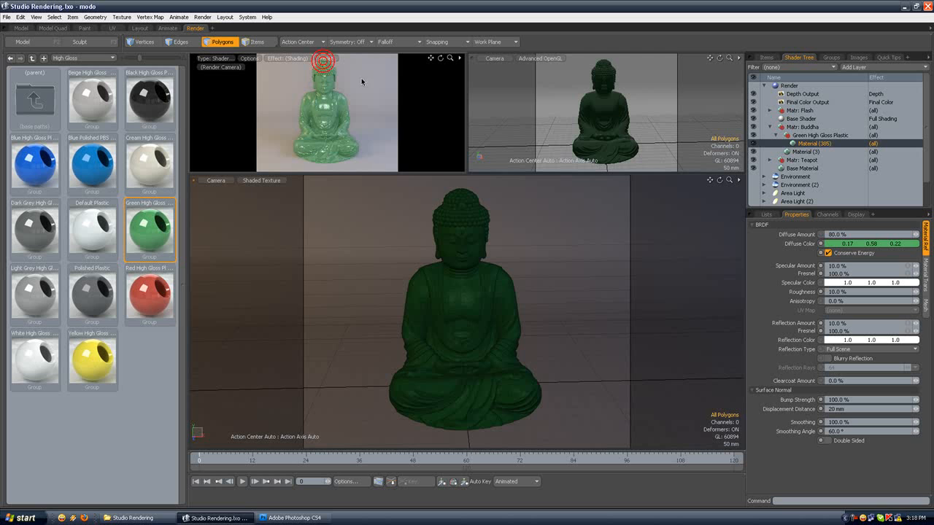
double_click(850, 245)
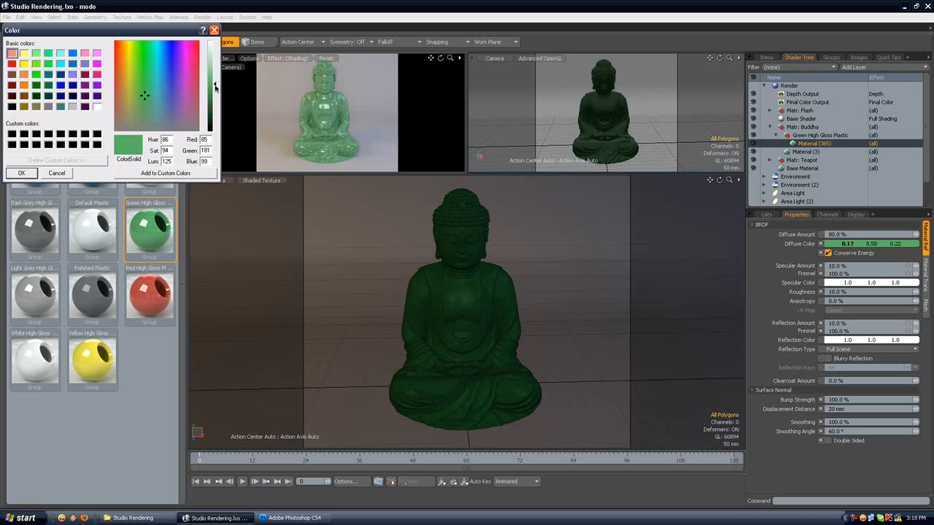
left_click_drag(143, 97, 121, 69)
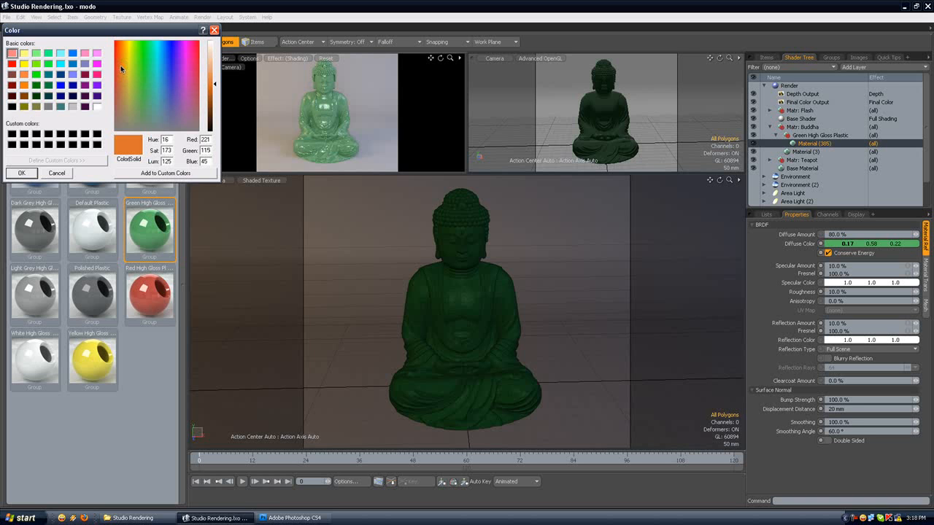
left_click(21, 173)
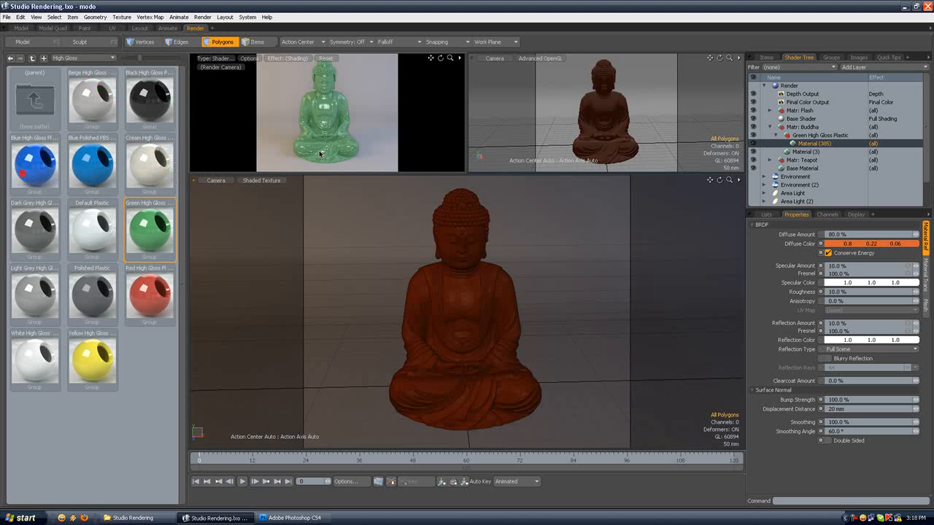
left_click(327, 59)
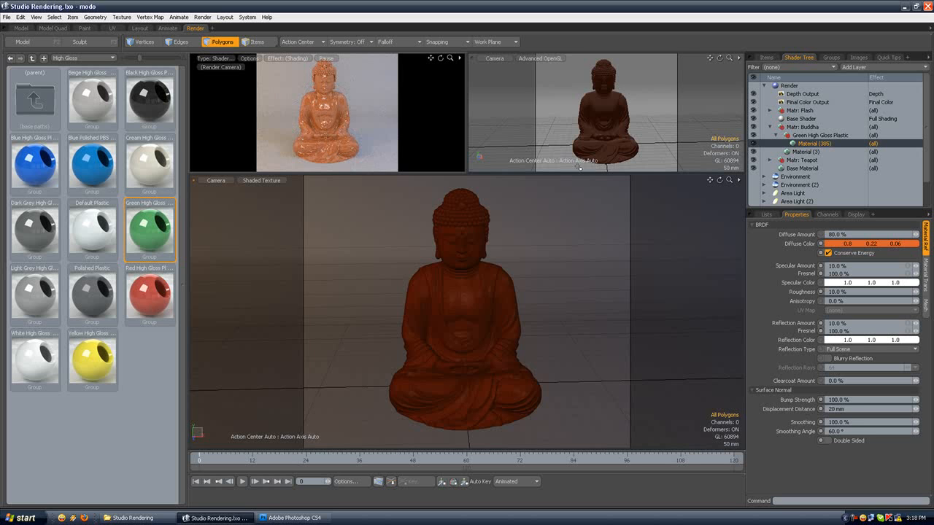
Step: Collapse the Buddha group, set the Depth Output's effect to Diffuse Shading (Direct), and turn off the Final Color Output
left_click(769, 127)
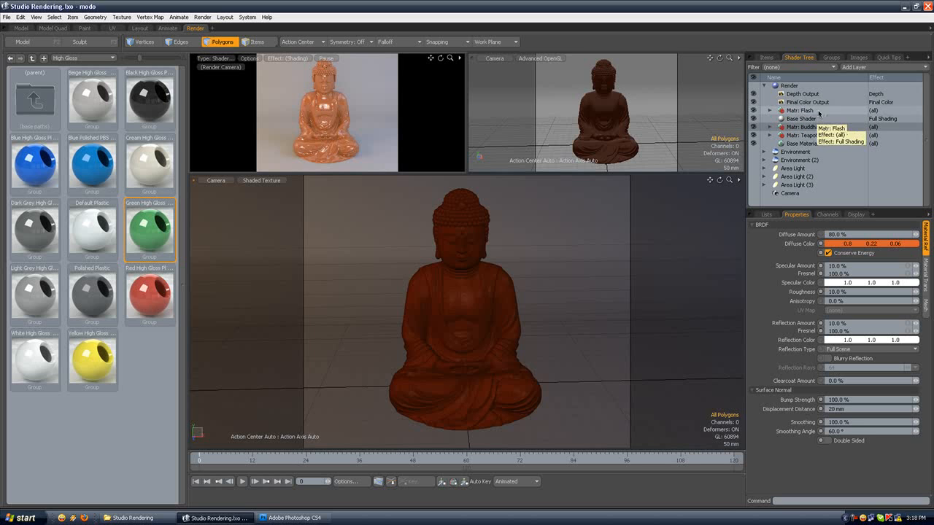
left_click(817, 102)
left_click(827, 94)
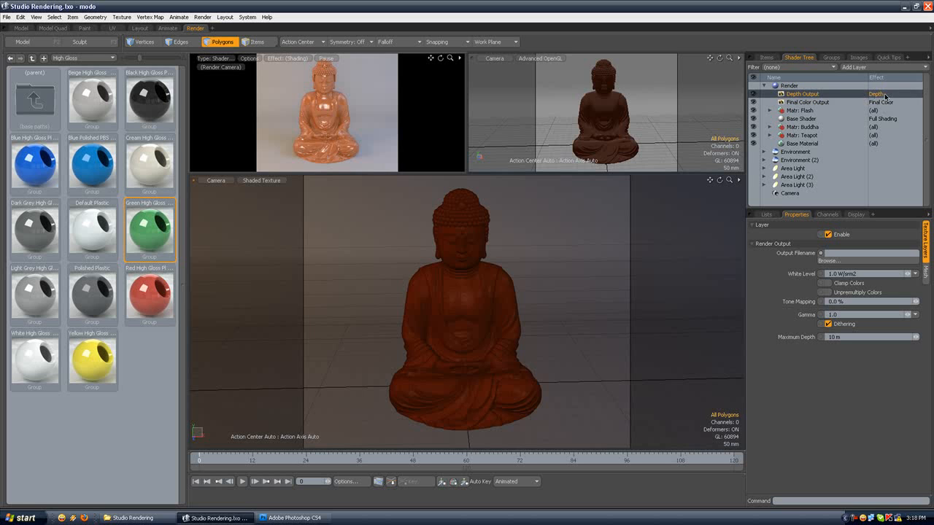
left_click(881, 94)
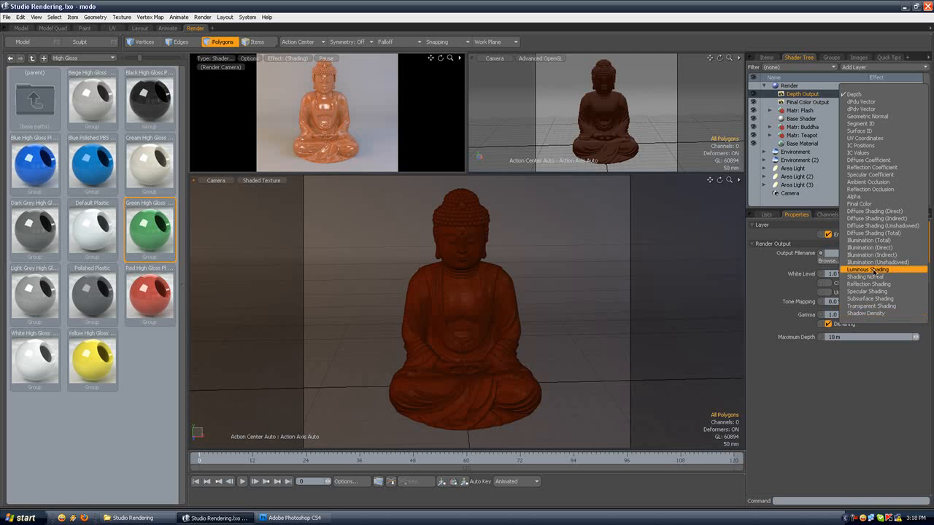
left_click(805, 110)
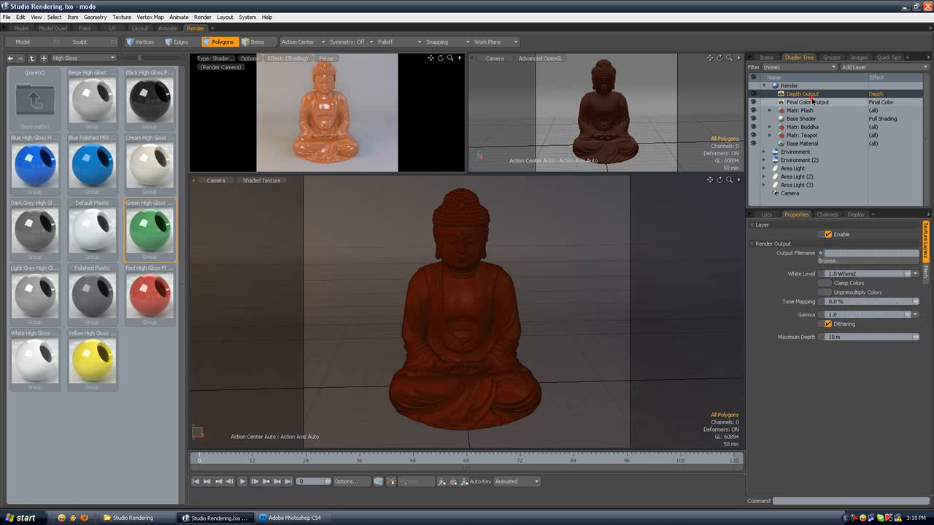
left_click(853, 95)
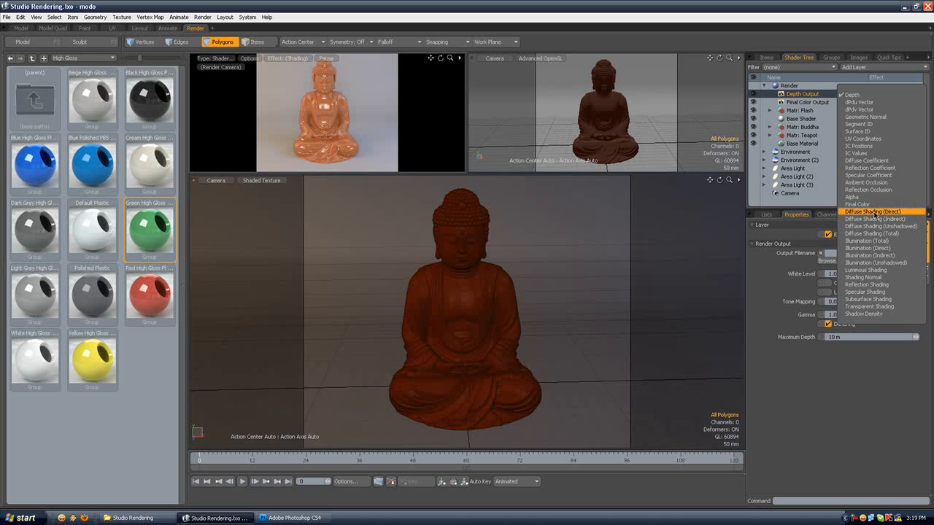
left_click(877, 212)
left_click(806, 102)
left_click(754, 102)
left_click(823, 93)
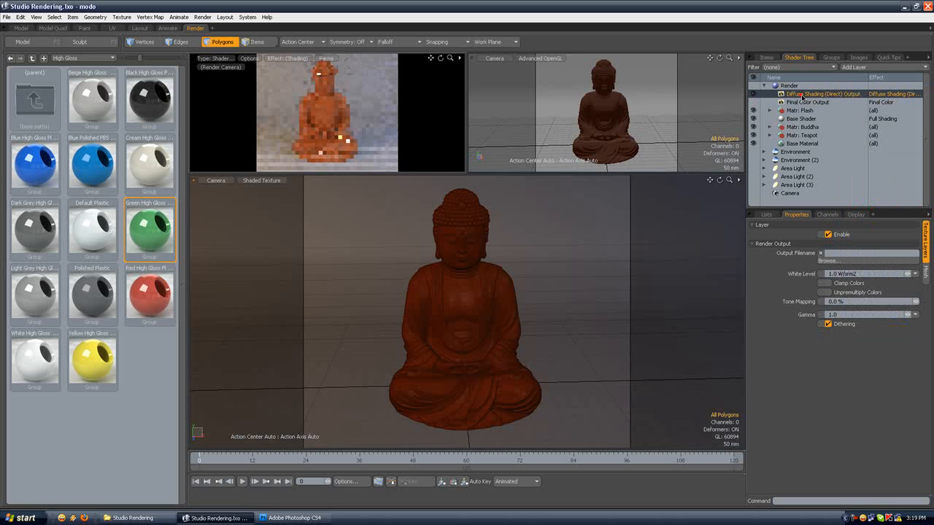
Step: Render the frame to view the direct diffuse shading pass, aborting it partway and closing the render window
left_click(211, 17)
left_click(211, 27)
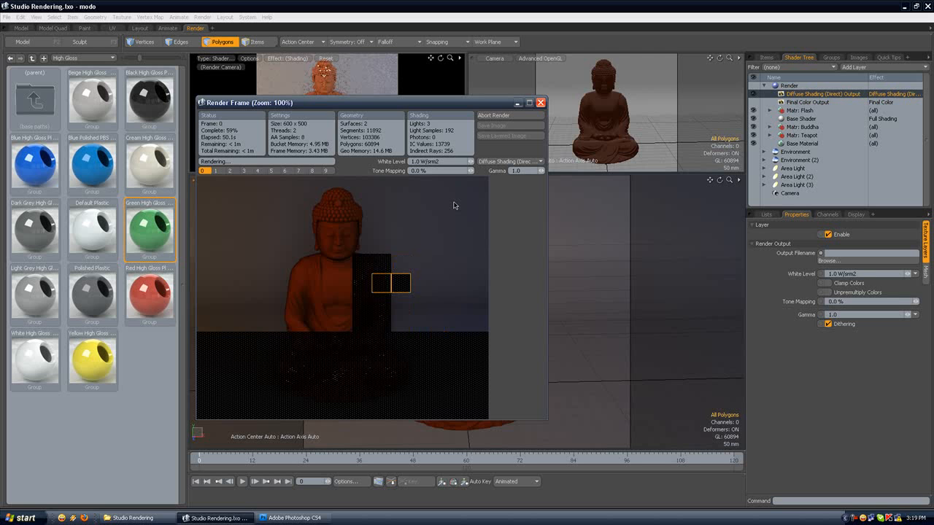
left_click(504, 116)
left_click(540, 103)
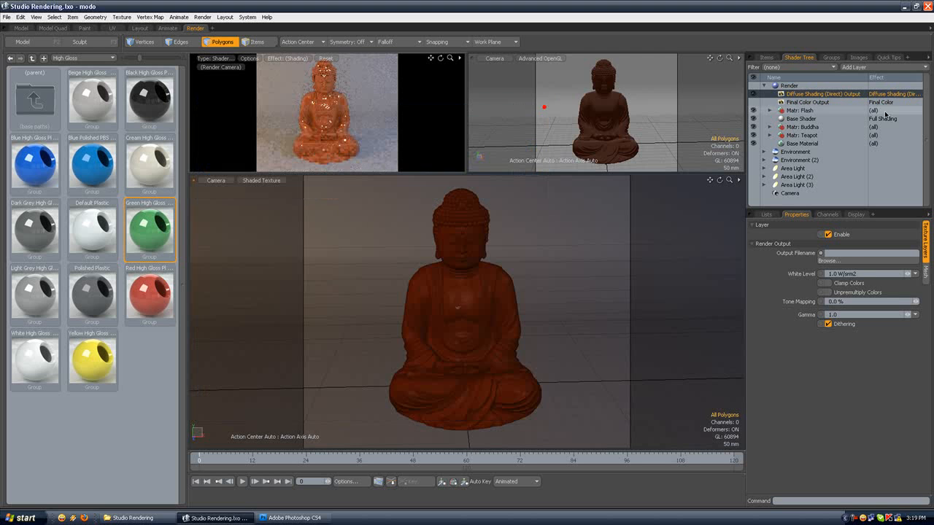
Step: Try Diffuse Shading (Total) and Reflection Coefficient in turn as the effect of the direct diffuse shading output
left_click(893, 94)
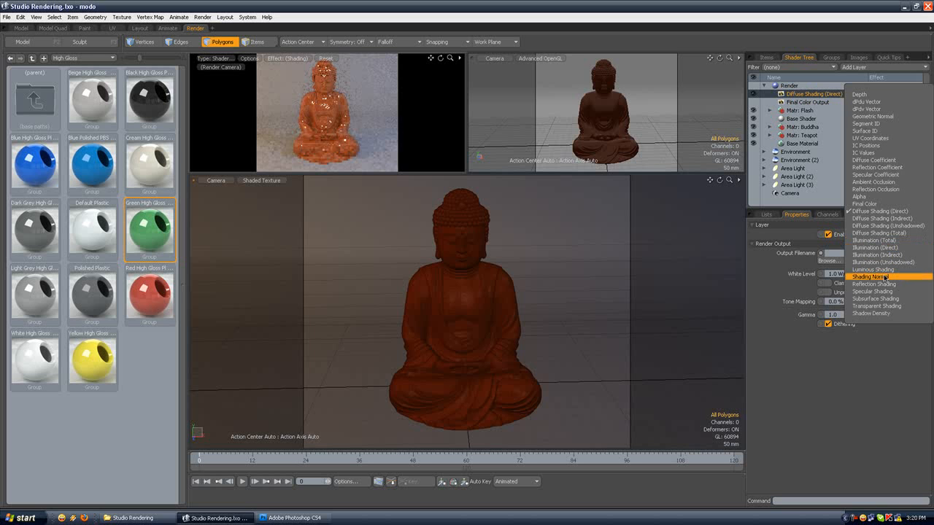
left_click(880, 233)
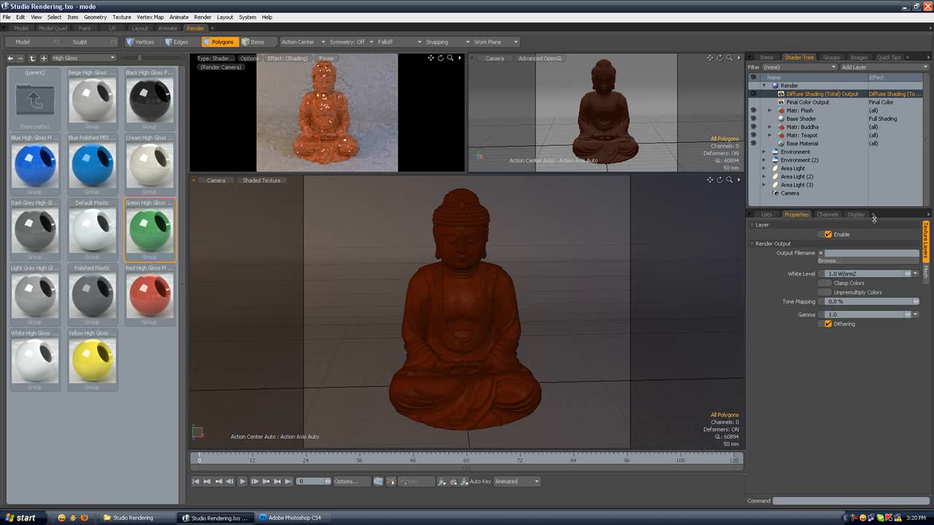
left_click(898, 94)
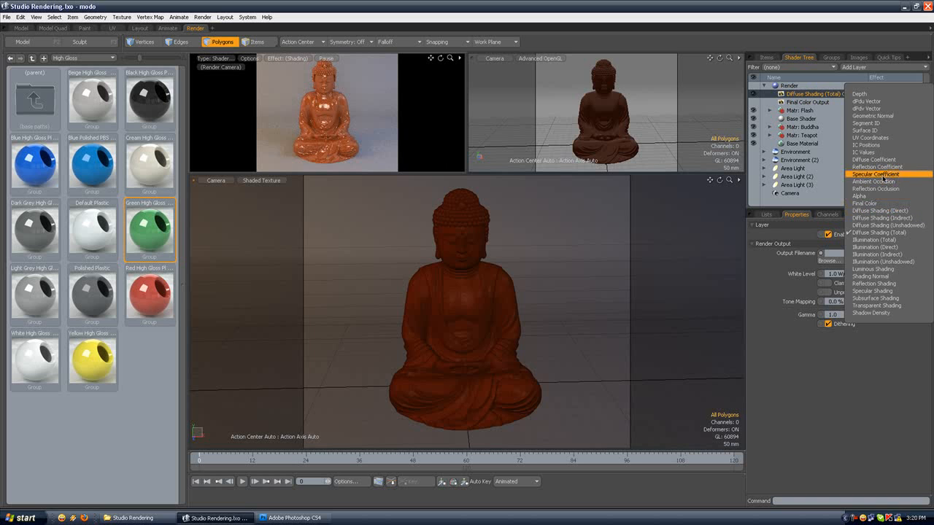
left_click(878, 167)
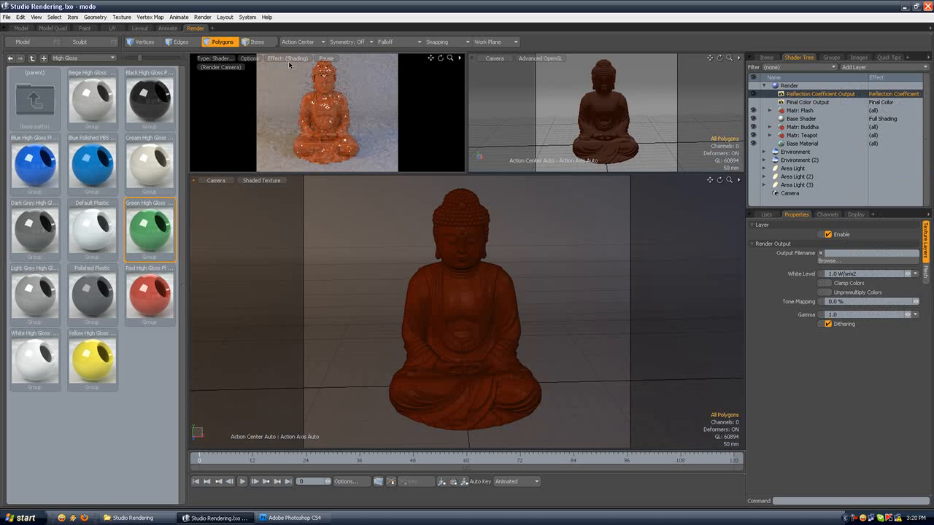
Step: Render the reflection coefficient pass partway, abort it and close the render window
left_click(208, 17)
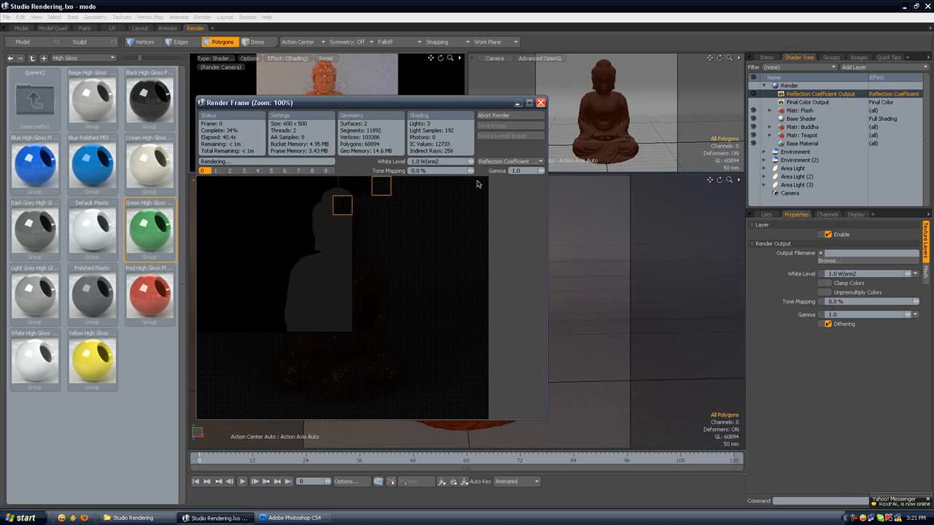
left_click(493, 115)
left_click(540, 102)
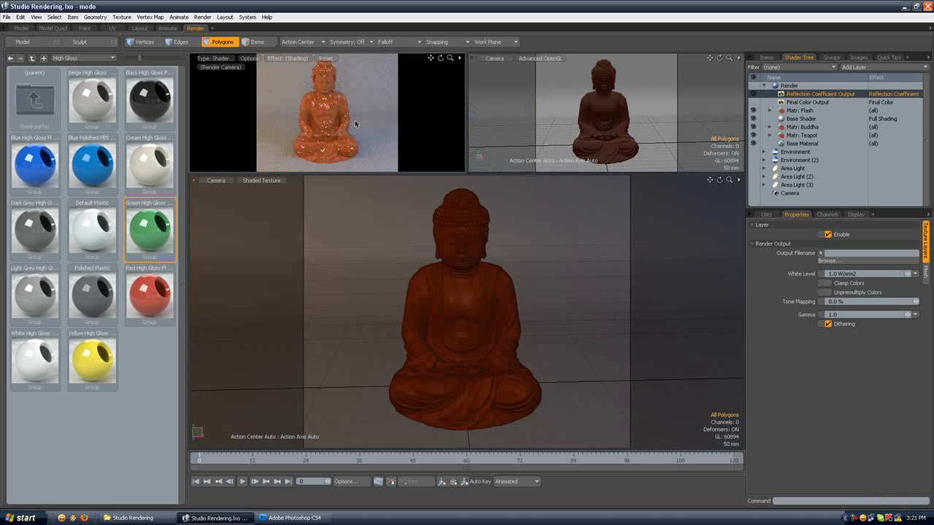
Step: Change the reflection coefficient output to Ambient Occlusion, with 128 occlusion rays and a 10 mm occlusion range
left_click(899, 98)
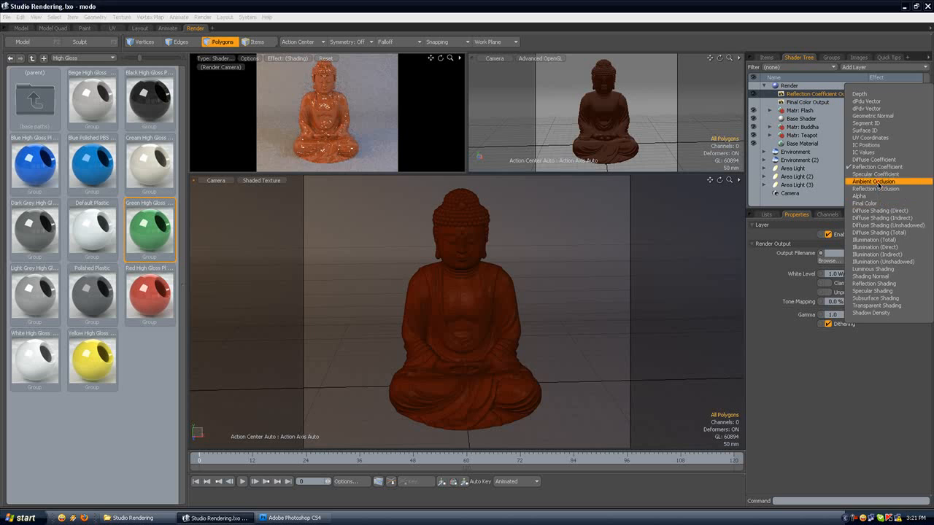
left_click(877, 182)
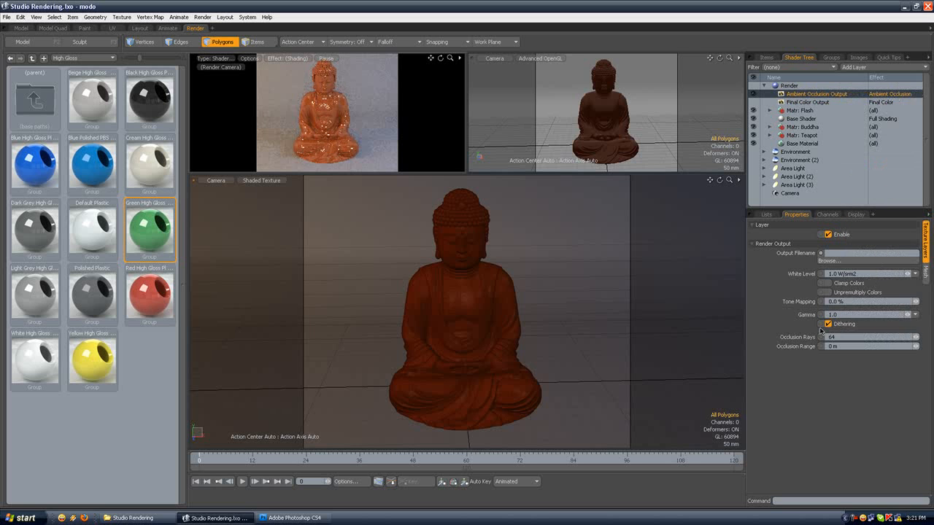
left_click_drag(841, 338, 808, 338)
type("128")
key("Return")
left_click_drag(846, 347, 814, 349)
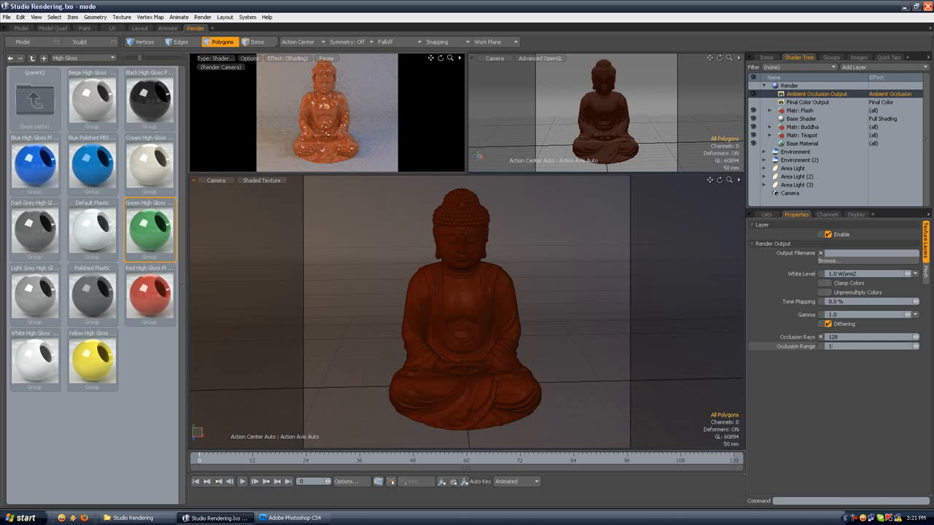
type("10mm")
key("Return")
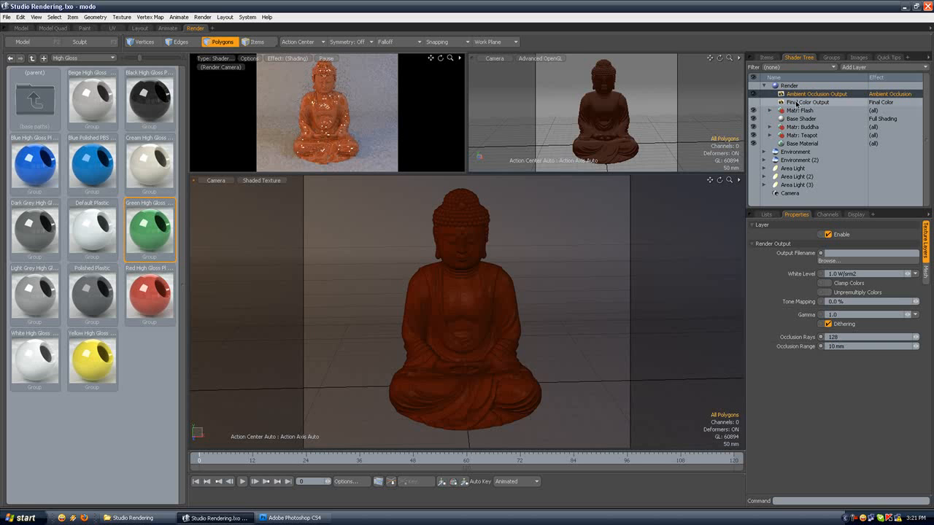
Step: Review the effects available for the ambient occlusion output and select the Final Color Output
left_click(884, 94)
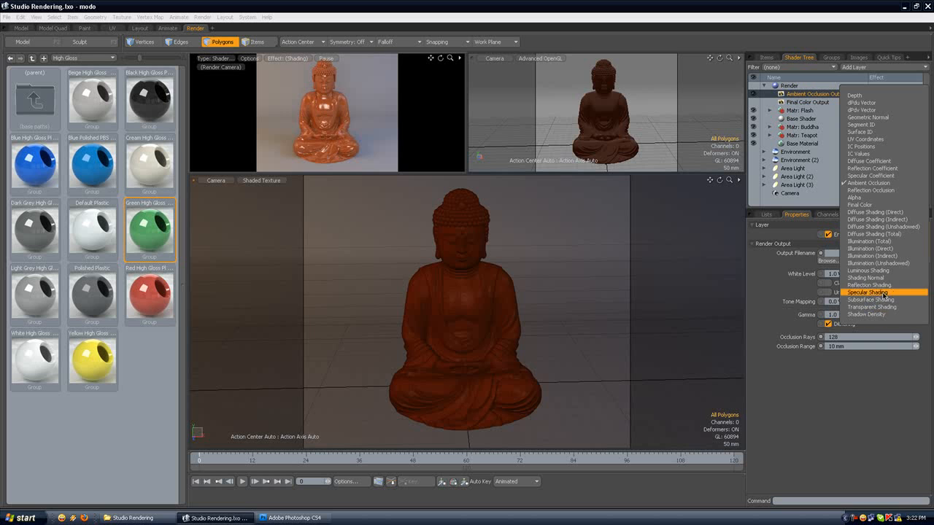
left_click(819, 103)
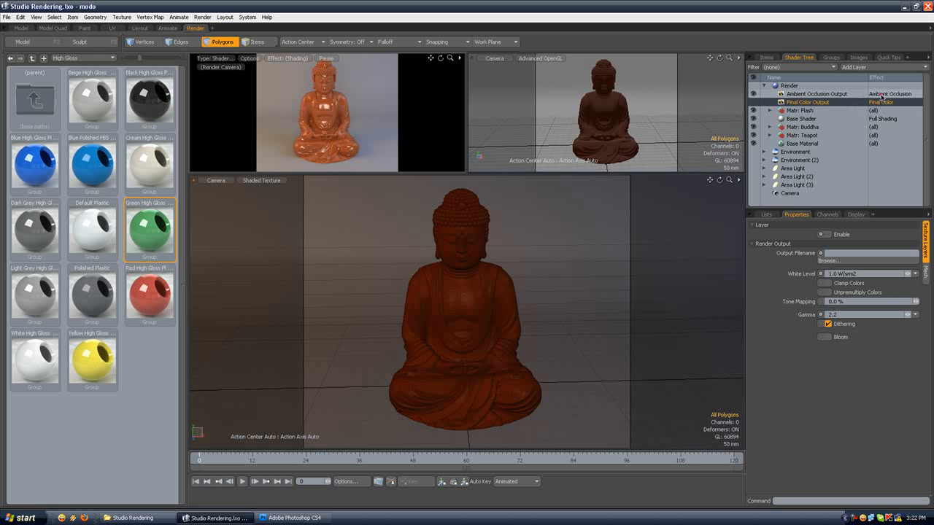
Step: Change the Final Color output's effect to Reflection Shading and duplicate that output
left_click(881, 102)
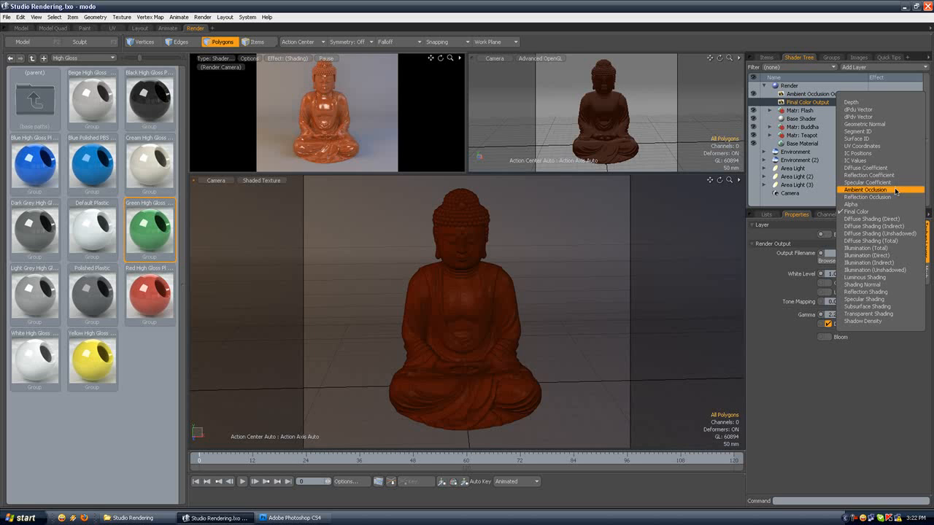
left_click(868, 291)
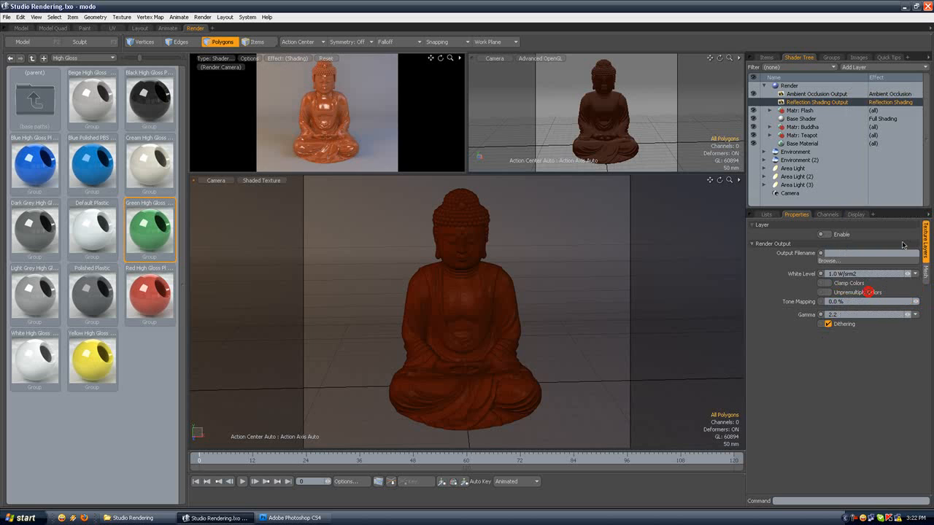
right_click(834, 103)
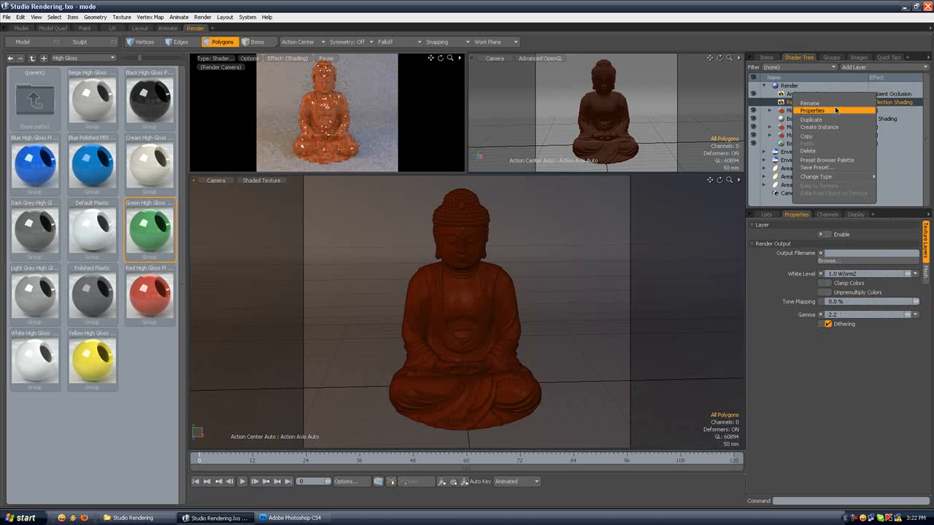
left_click(808, 120)
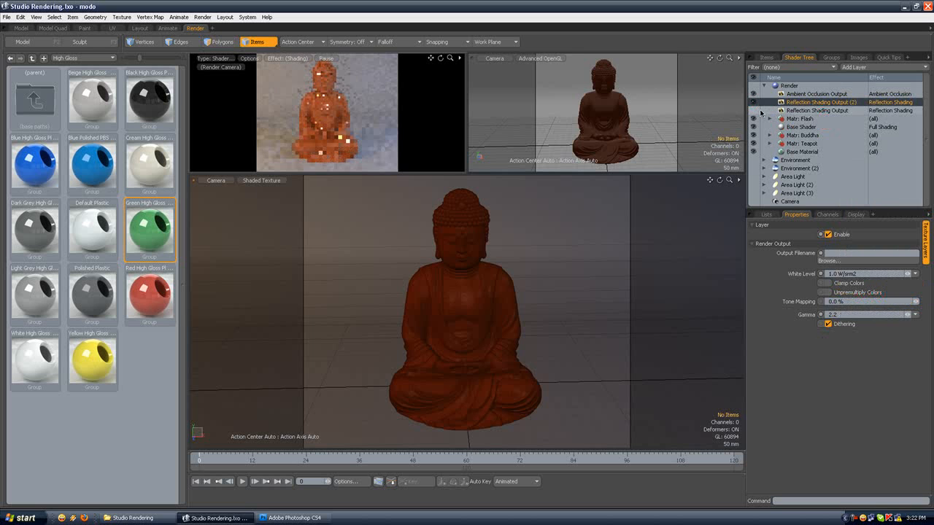
Step: Set the original reflection shading output's effect to Final Color and toggle its visibility, leaving it enabled
left_click(802, 111)
left_click(889, 110)
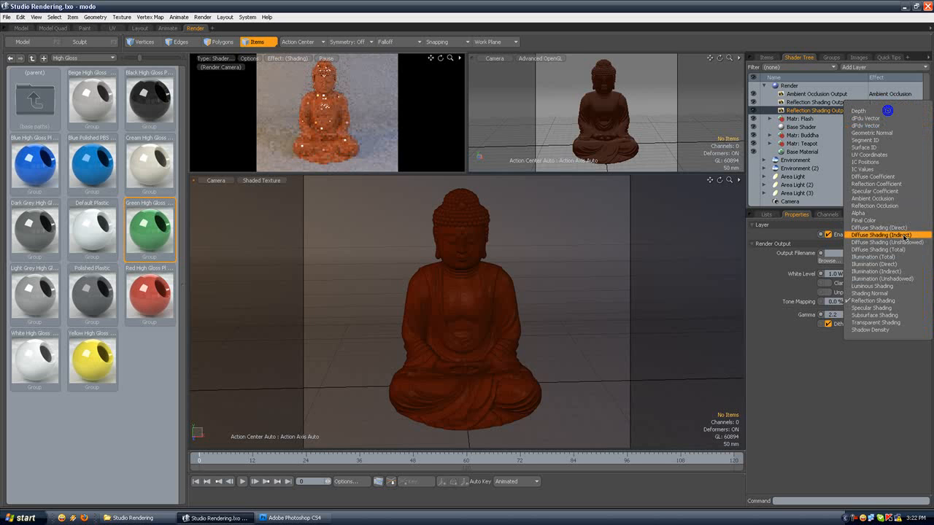
left_click(875, 220)
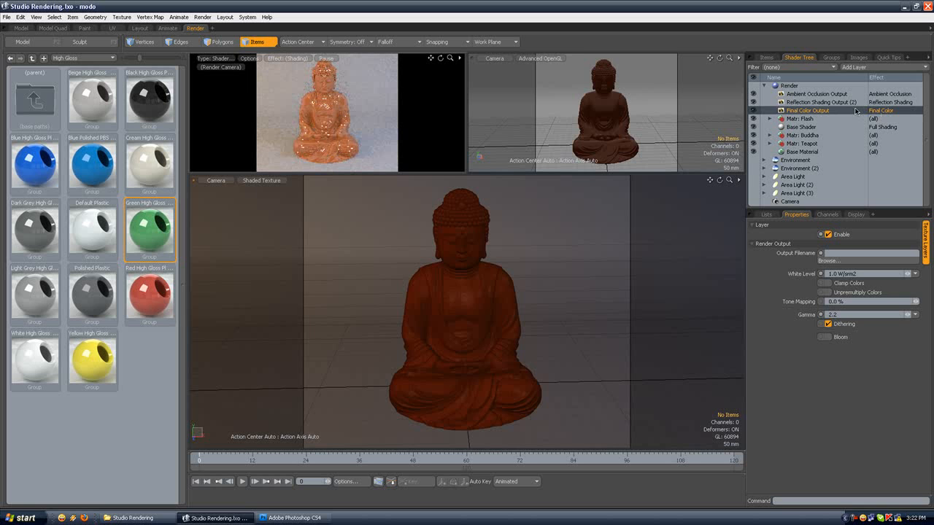
left_click(752, 111)
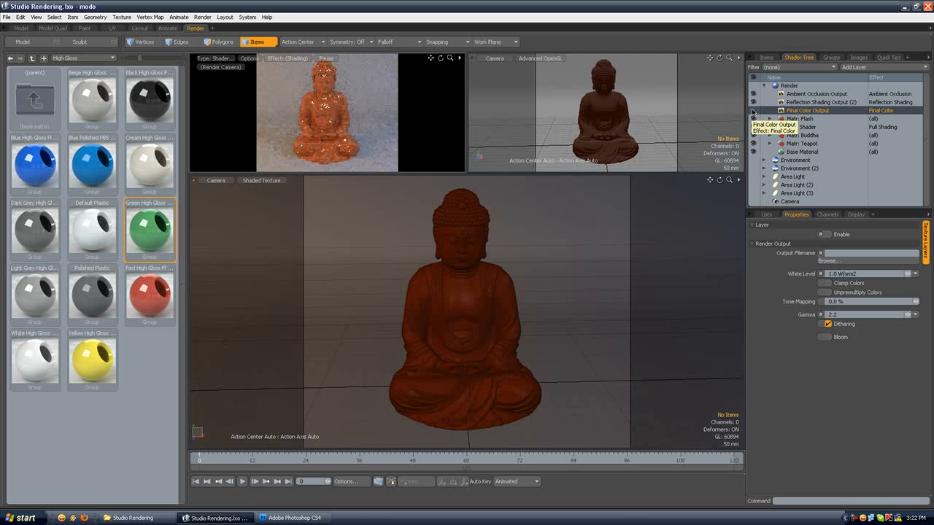
left_click(926, 426)
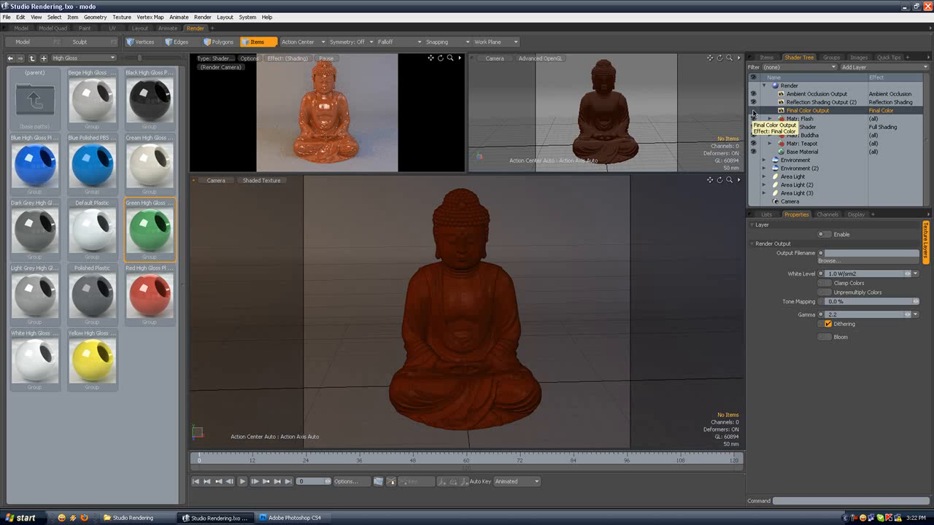
left_click(752, 110)
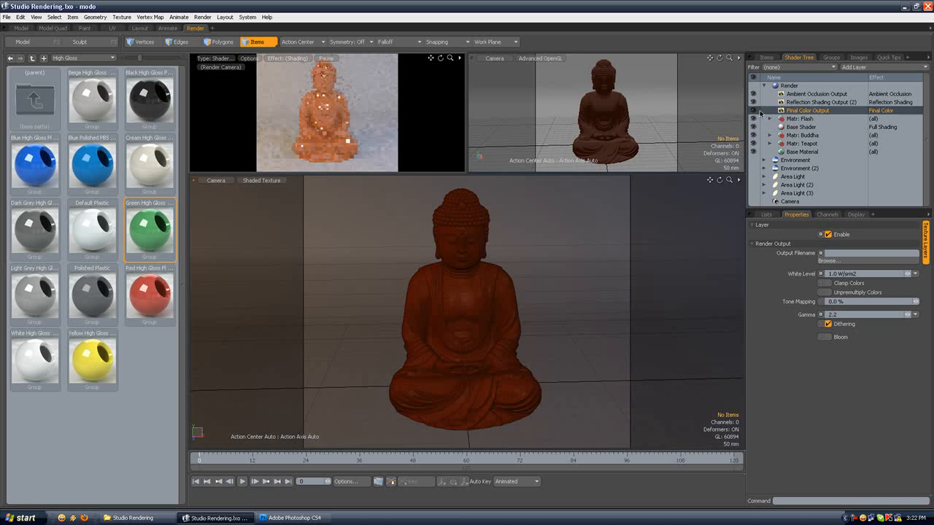
Step: Try a diffuse amount of 60% on the Buddha's Green High Gloss Plastic material and return it to 80%
left_click(811, 152)
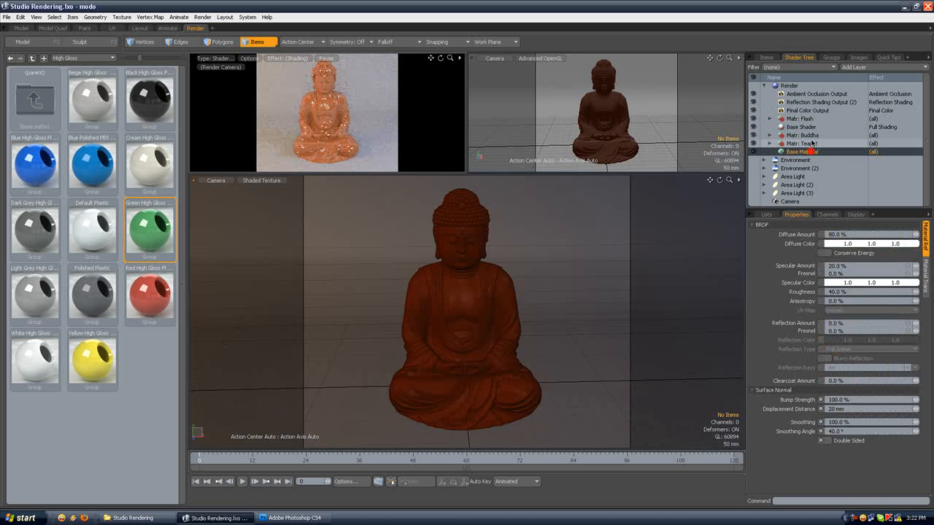
left_click(796, 135)
left_click(769, 135)
left_click(816, 152)
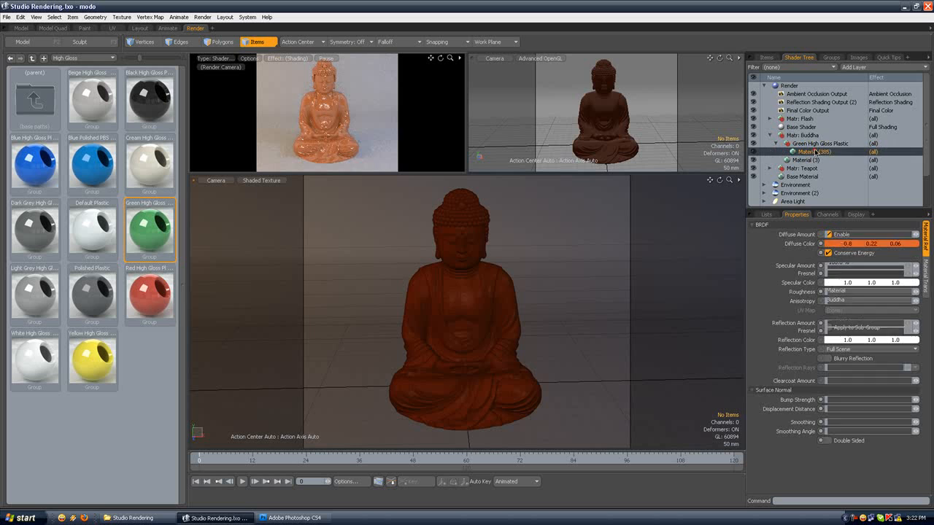
left_click(869, 232)
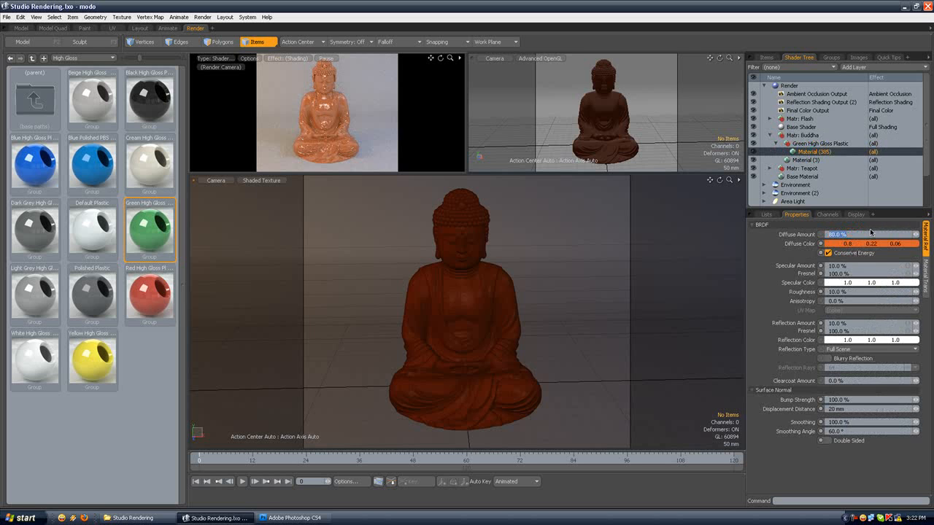
type("60")
key("Return")
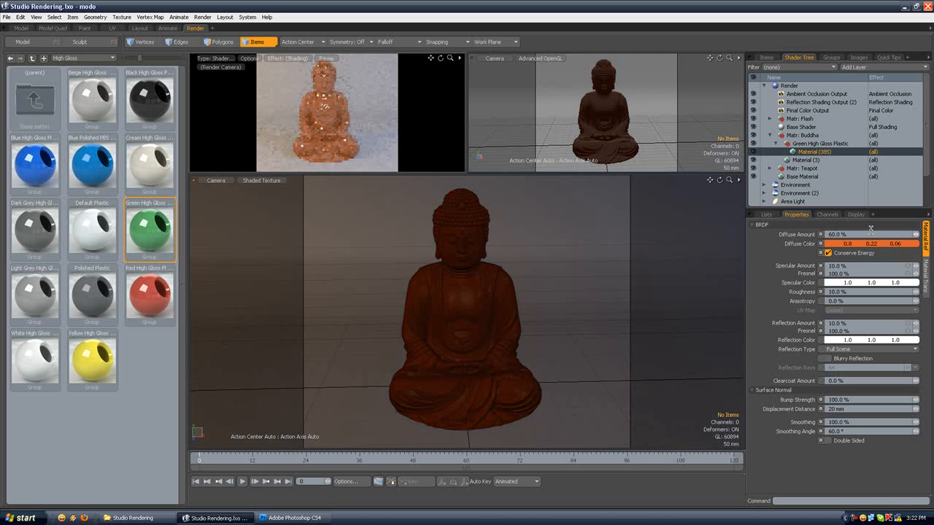
left_click(869, 234)
type("80")
key("Return")
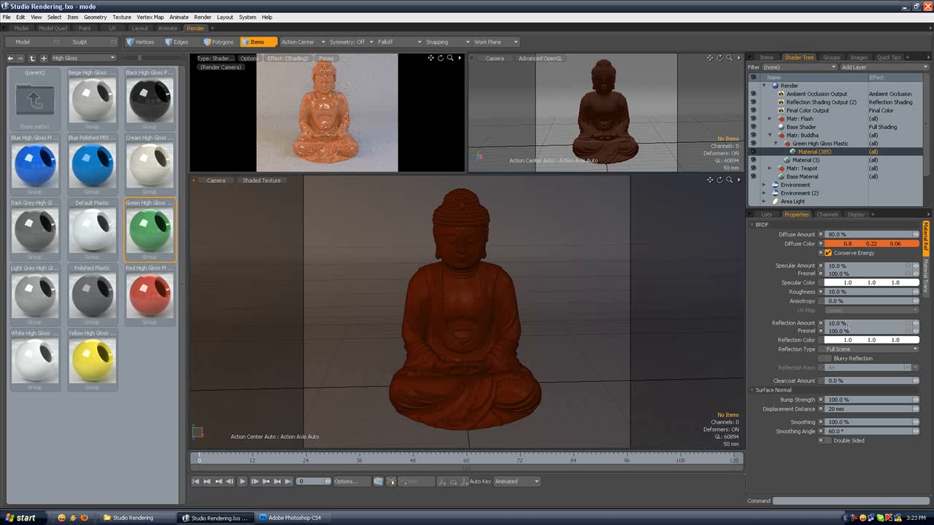
left_click(770, 135)
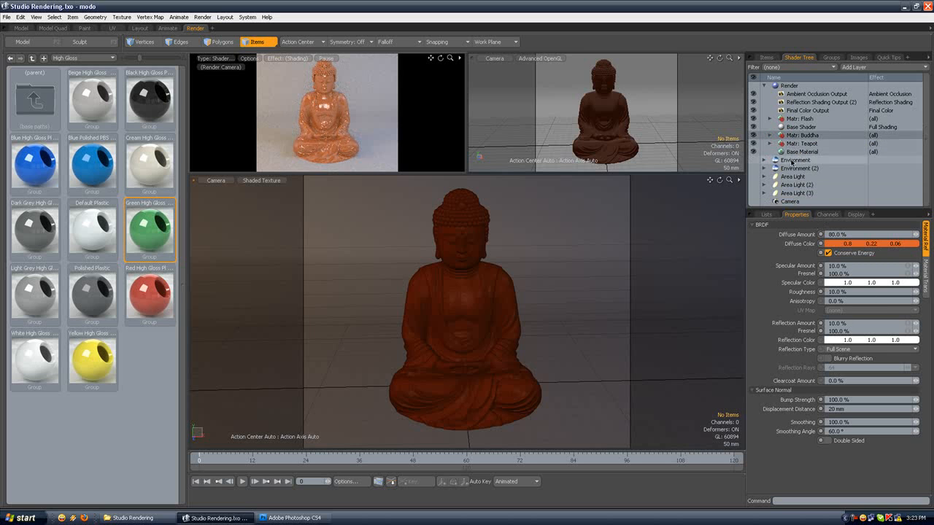
Step: Set the intensity of the first environment to 0.5
left_click(792, 161)
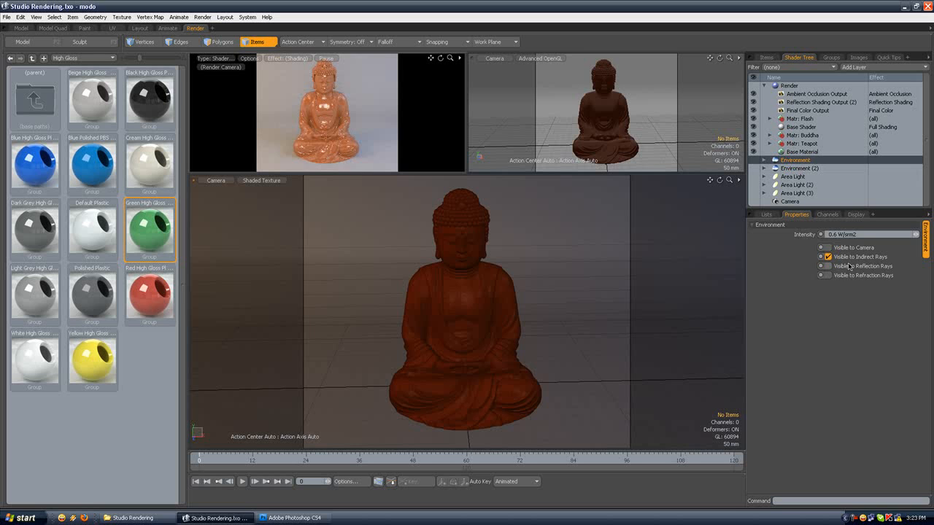
left_click(830, 233)
type("0.5")
key("Return")
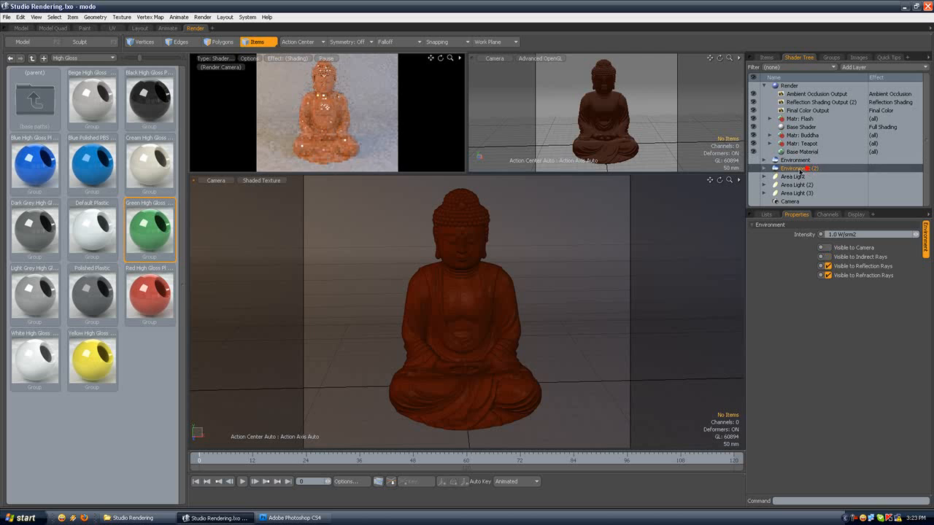
Step: Set the opacity of the first environment's Environment Material to 50%
left_click(764, 160)
left_click(793, 168)
left_click(850, 262)
type("50")
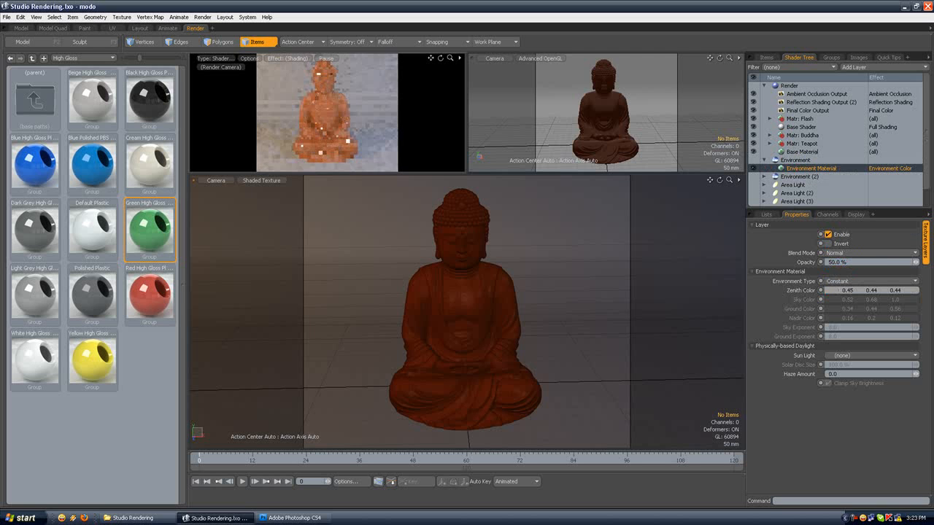
left_click(765, 160)
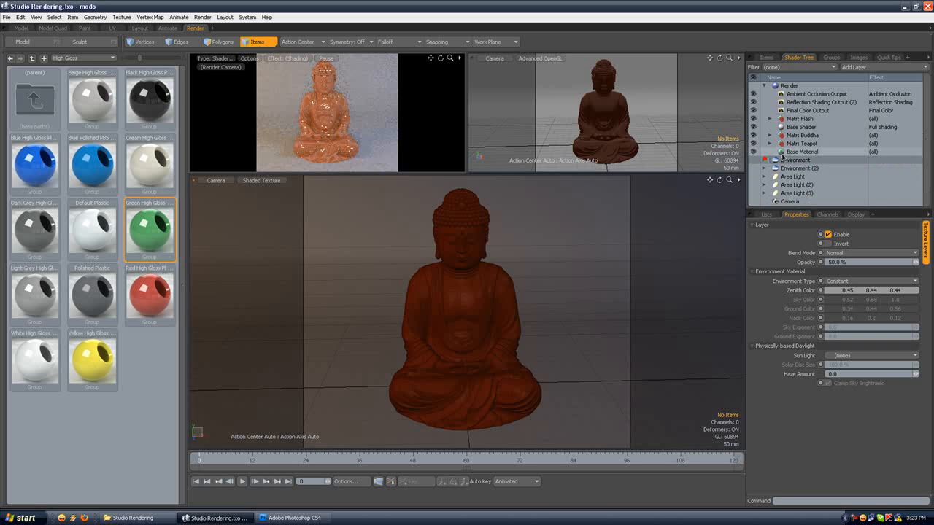
Step: Darken the orange diffuse color of the Buddha's plastic material to RGB 206, 86, 34
left_click(801, 136)
left_click(770, 135)
left_click(779, 144)
left_click(809, 151)
left_click(849, 244)
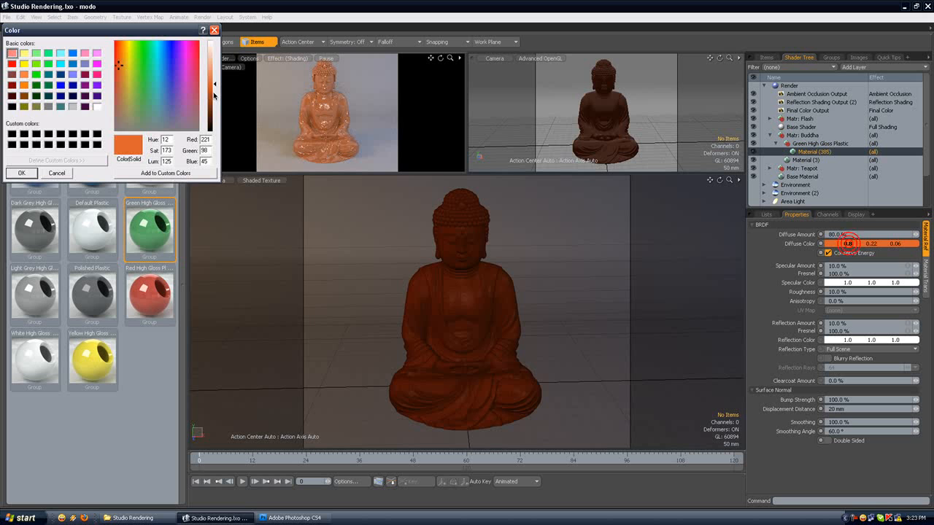
left_click_drag(216, 89, 215, 97)
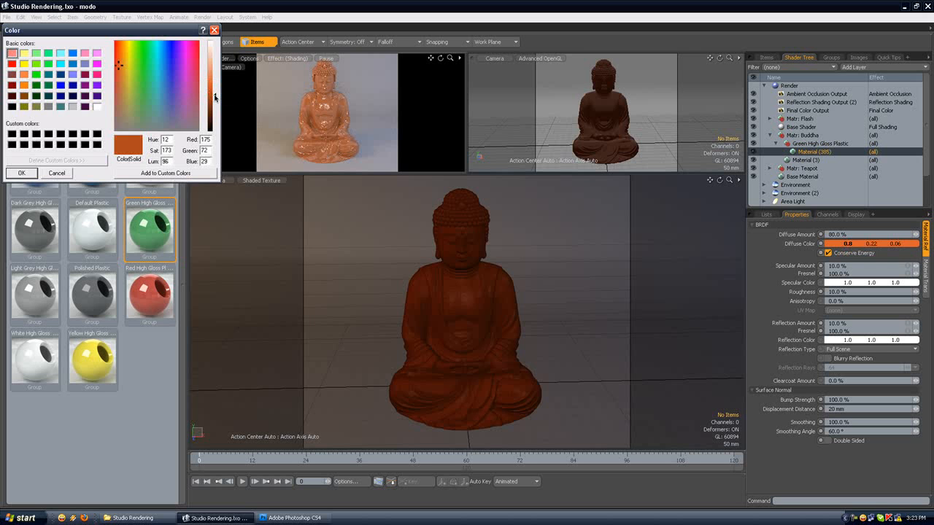
left_click(32, 173)
left_click(821, 241)
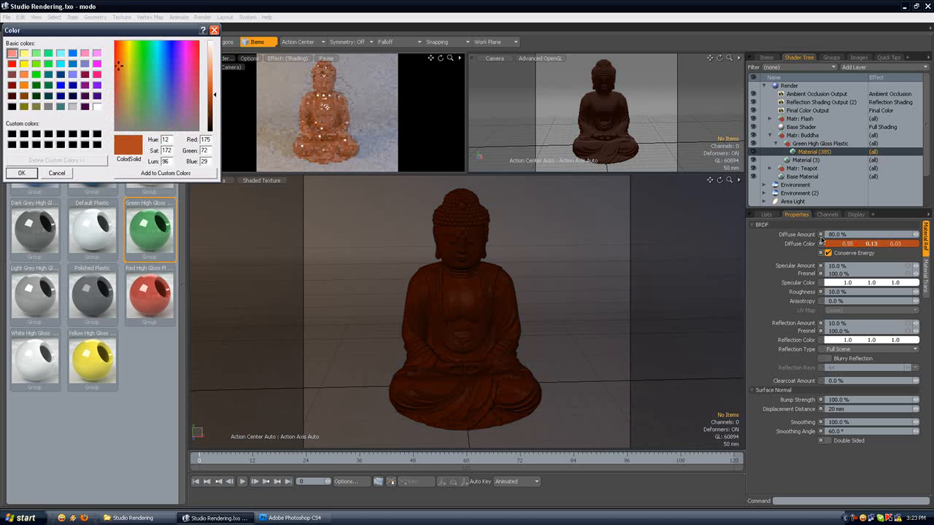
left_click_drag(216, 95, 215, 88)
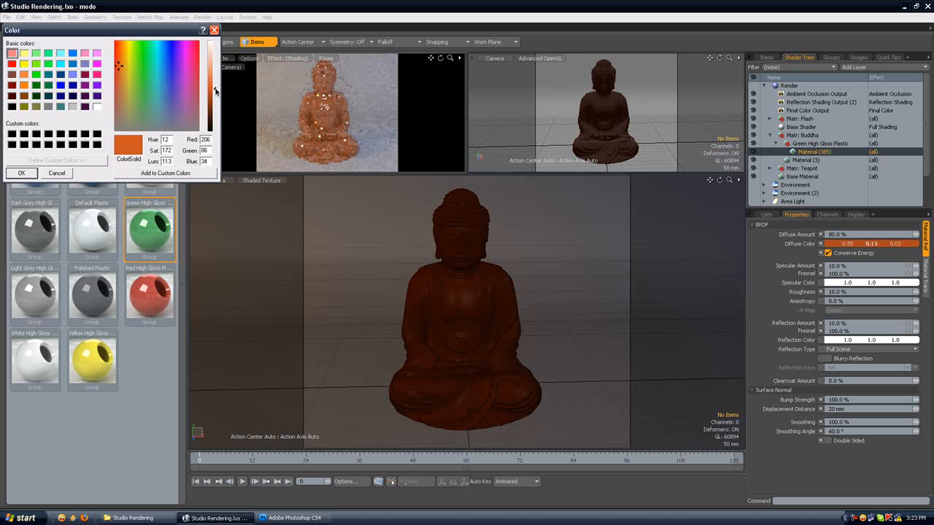
left_click(23, 173)
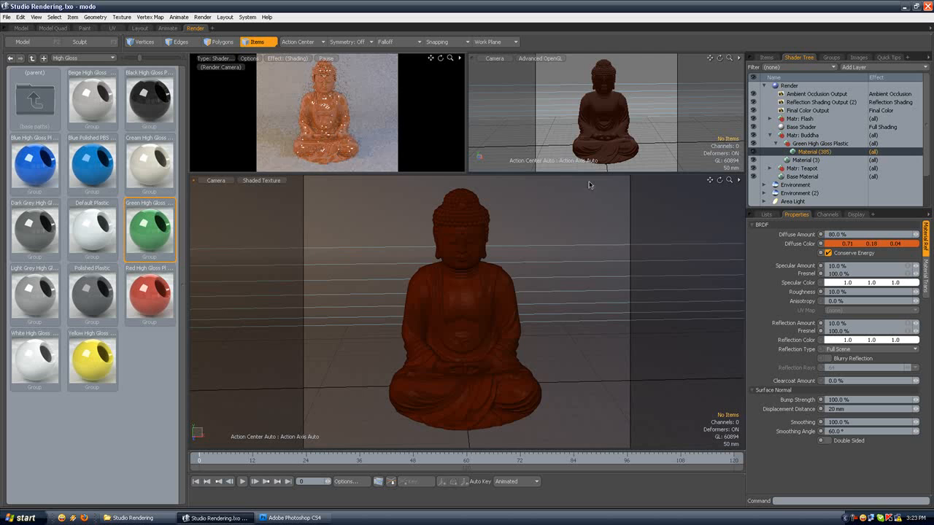
Step: Shift the camera framing of the Buddha slightly and set the render frame size to 800 by 666 pixels
left_click(798, 85)
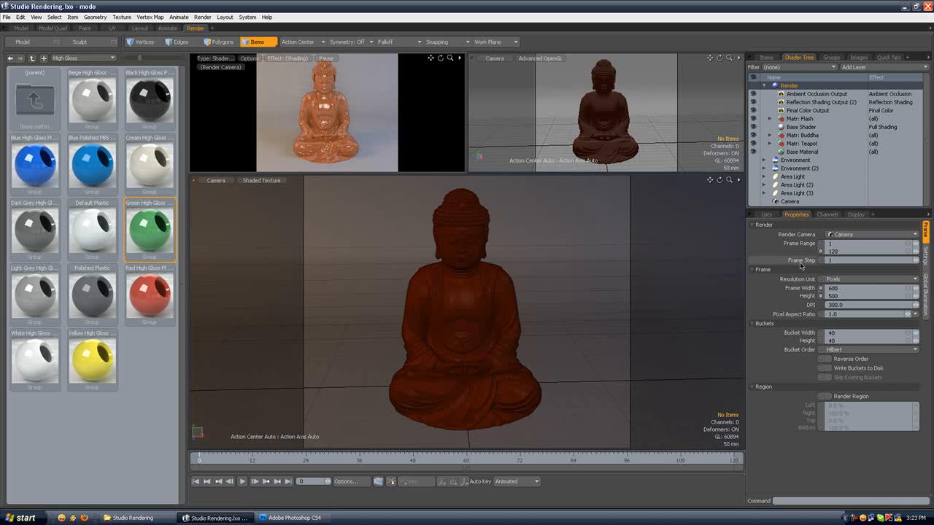
left_click_drag(710, 180, 708, 183)
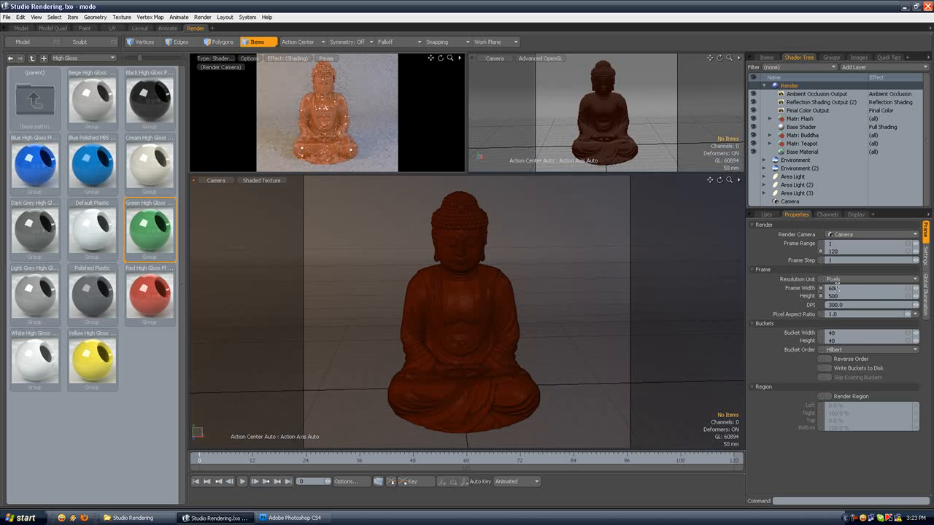
left_click_drag(840, 288, 815, 288)
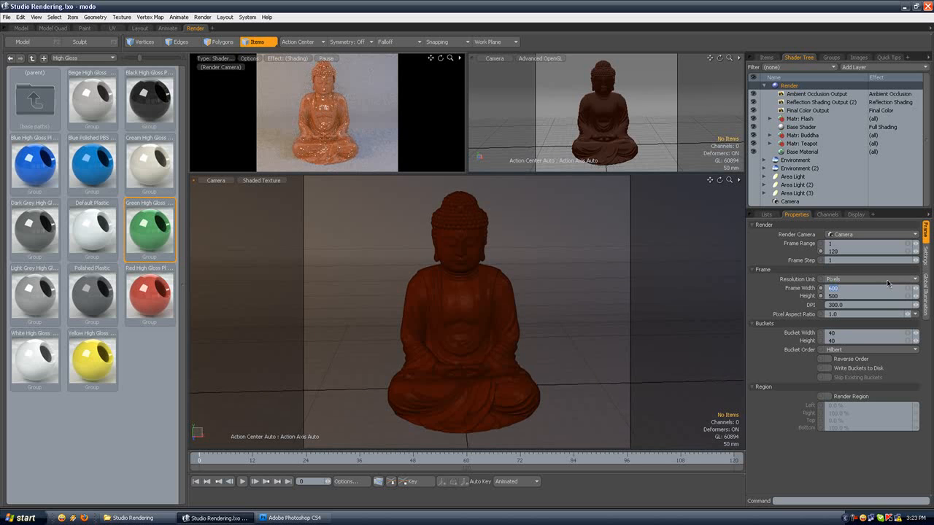
type("500")
key("Return")
key("Return")
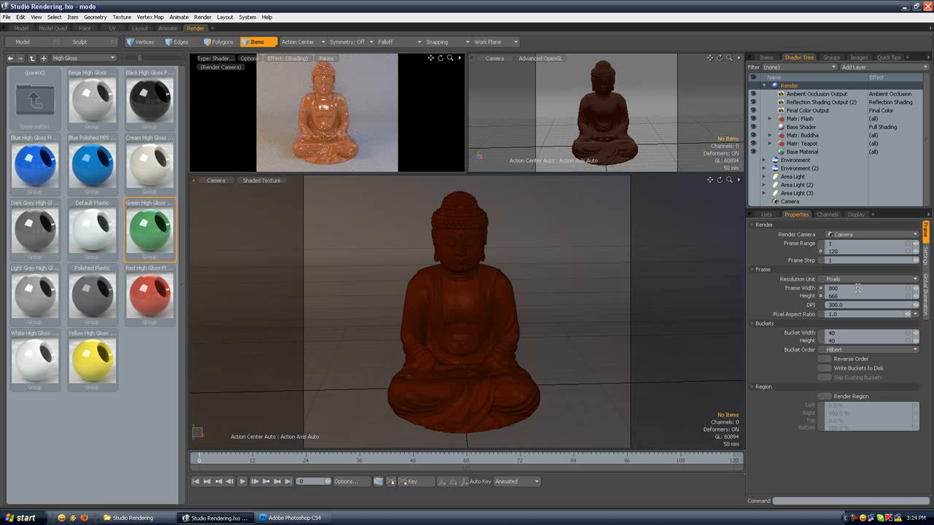
Step: Set the render antialiasing to 16 samples per pixel and keep the Mitchell-Netravali filter
left_click(925, 256)
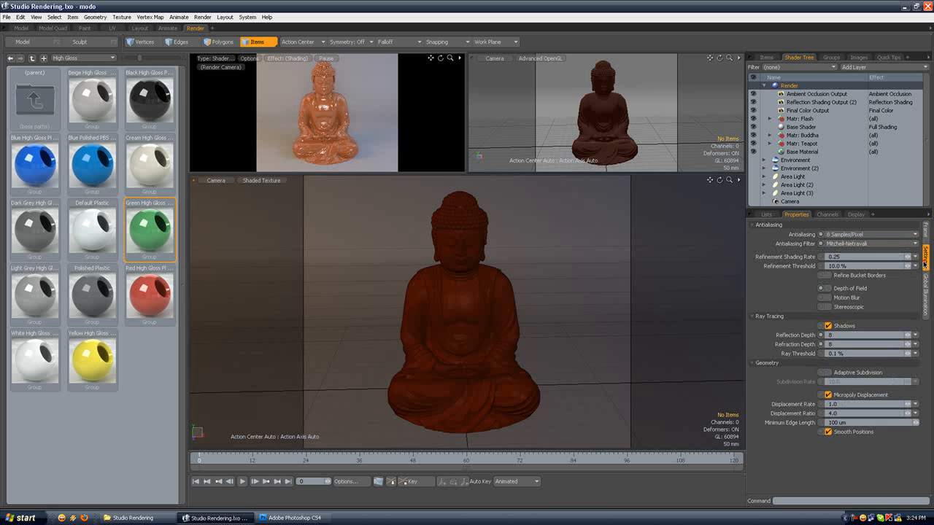
left_click(838, 238)
left_click(836, 233)
left_click(851, 244)
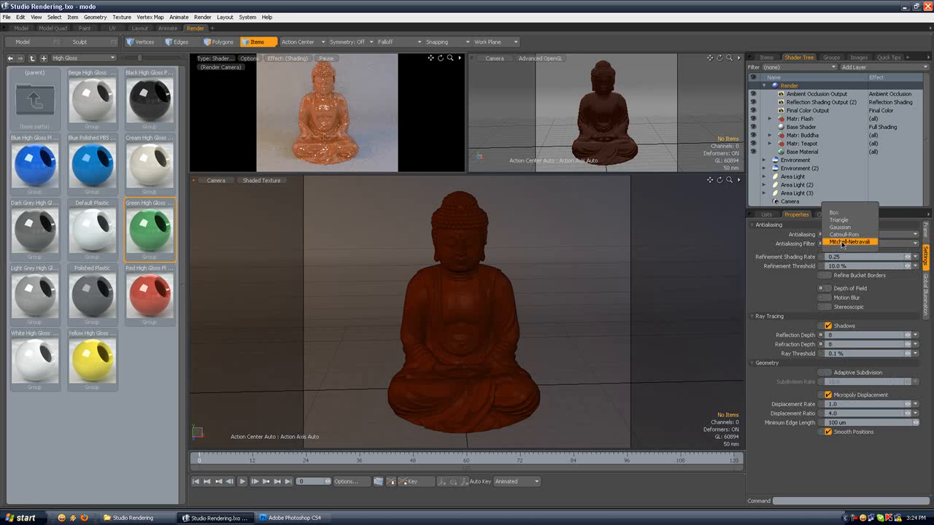
left_click(842, 242)
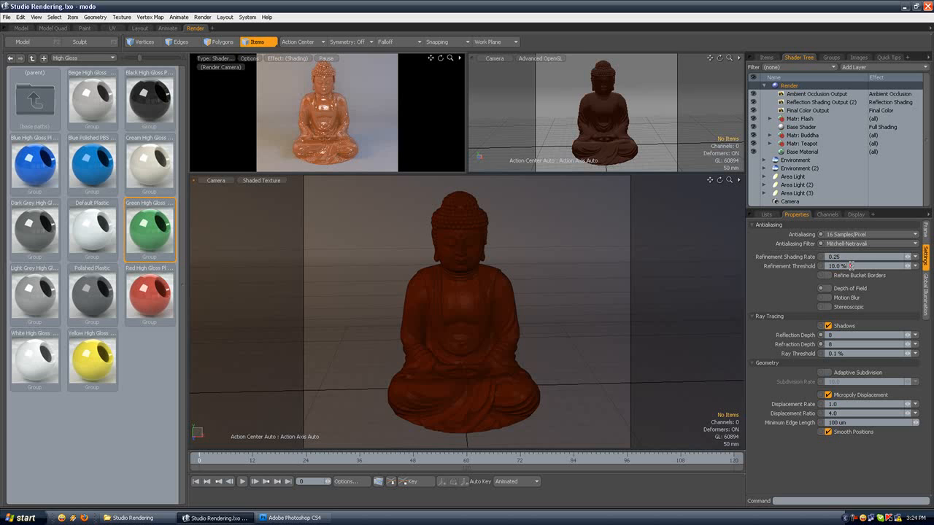
Step: Edit the refinement and ray thresholds, and open the irradiance rays value in the global illumination settings
left_click(827, 265)
left_click(836, 353)
type(".05")
left_click(927, 312)
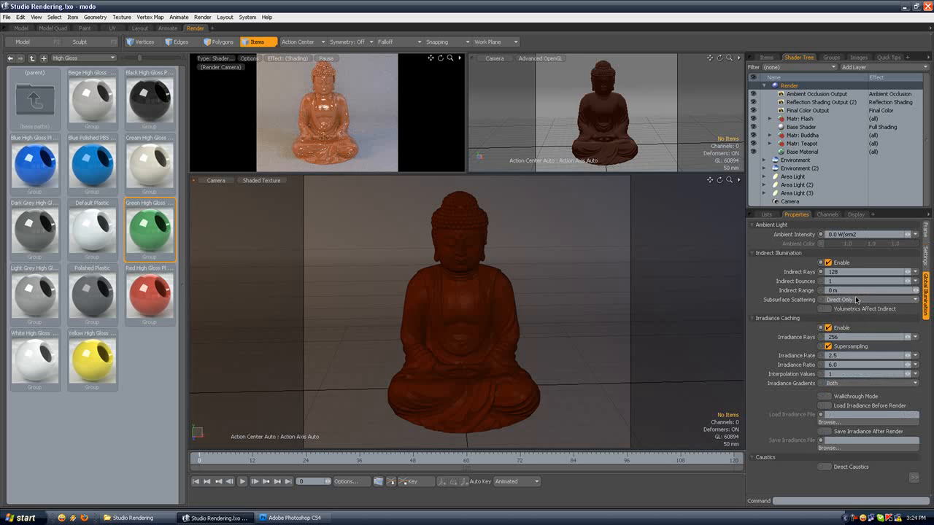
left_click(824, 336)
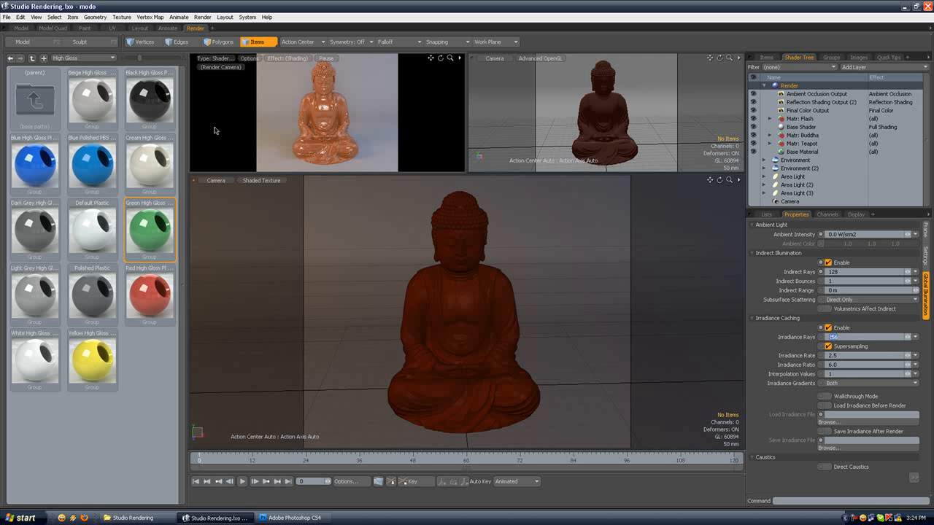
Step: Save the Studio Rendering scene and render the current frame with the updated settings
left_click(5, 17)
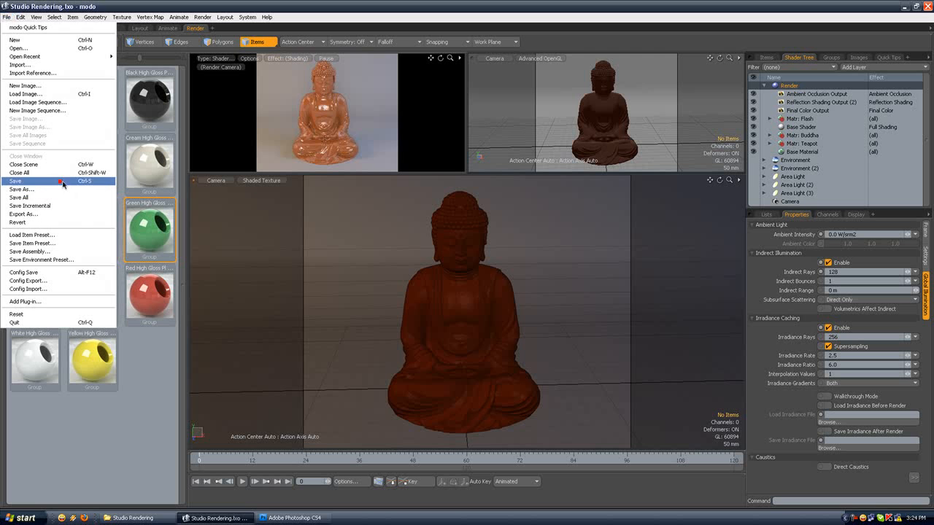
left_click(283, 150)
left_click(202, 17)
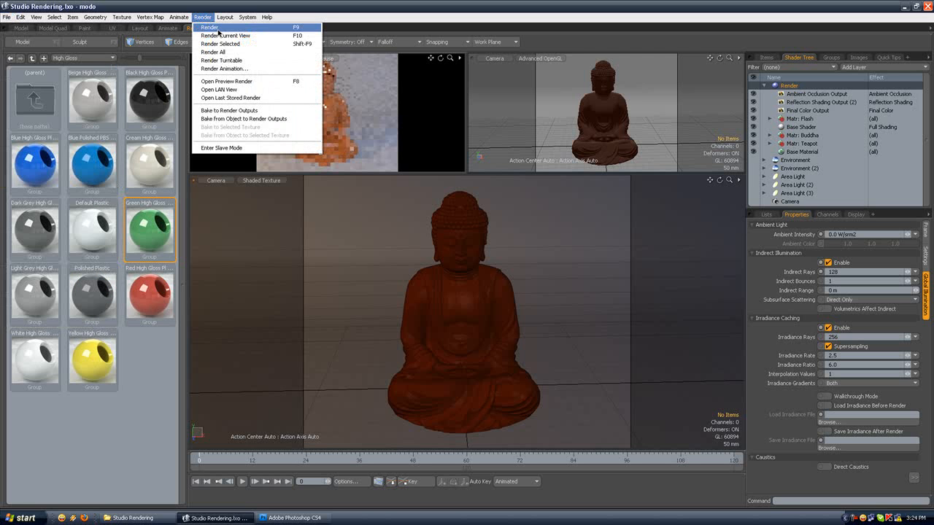
left_click(219, 29)
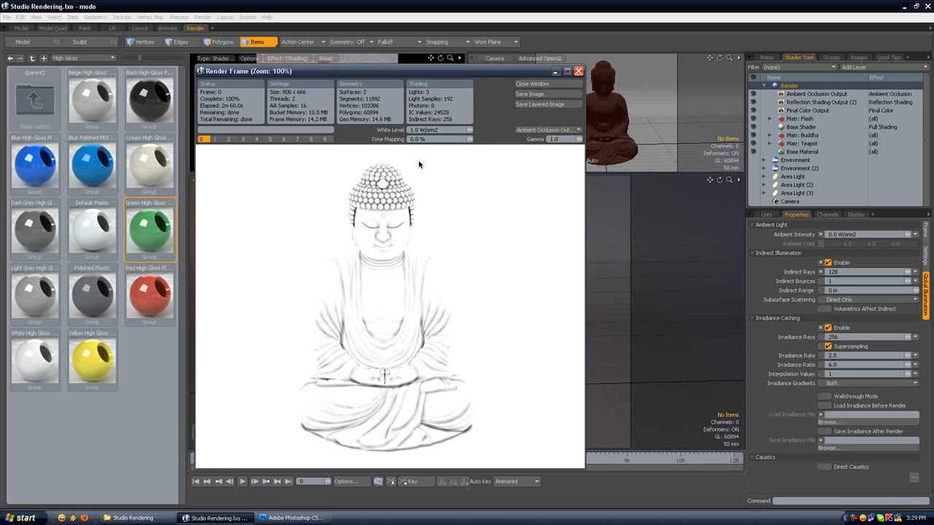
Step: Review the finished render's ambient occlusion and final color outputs in the render window
left_click(533, 133)
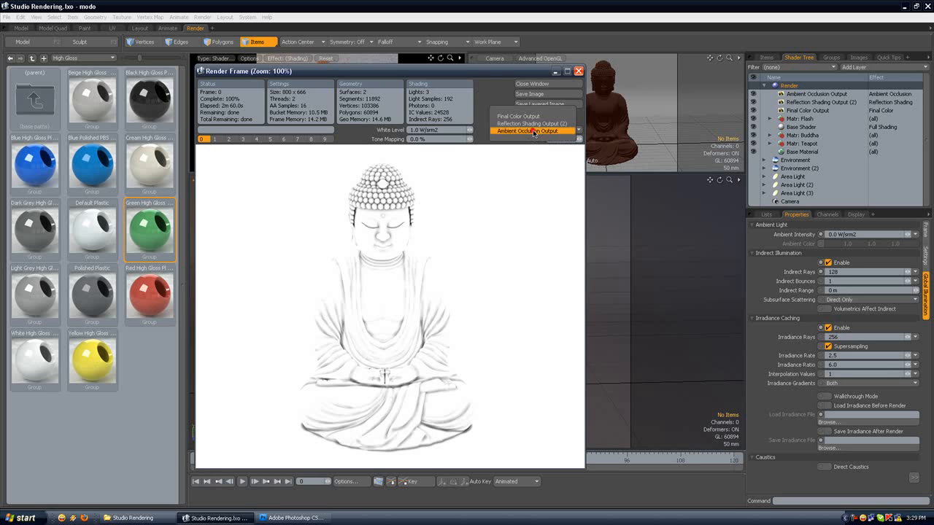
left_click(531, 130)
left_click(536, 133)
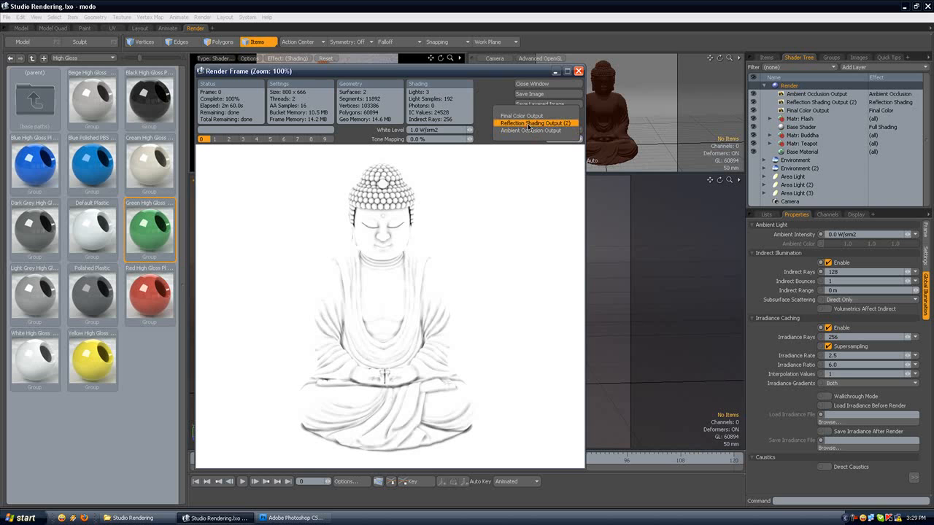
left_click(504, 158)
left_click(518, 131)
left_click(519, 124)
left_click(519, 129)
left_click(516, 122)
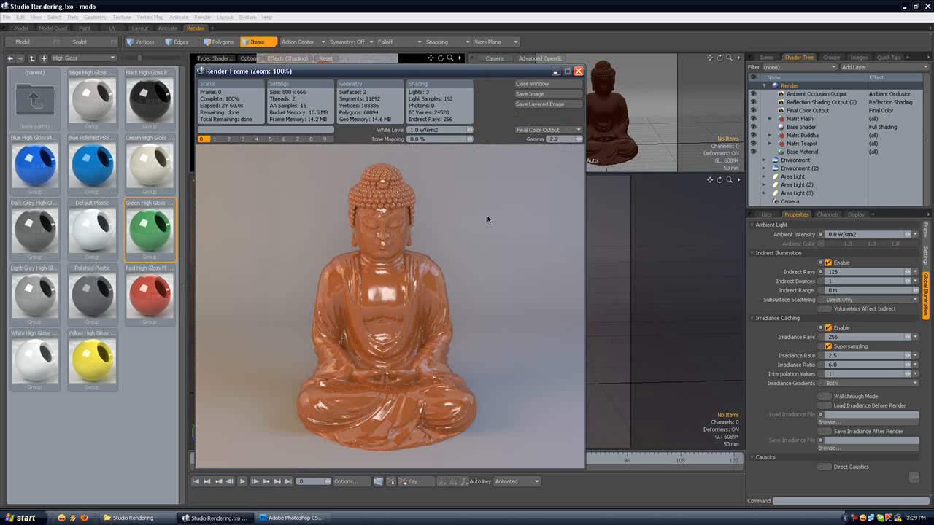
Step: Open and cancel saving the final color image, view the reflection shading output, and close the render window
left_click(548, 93)
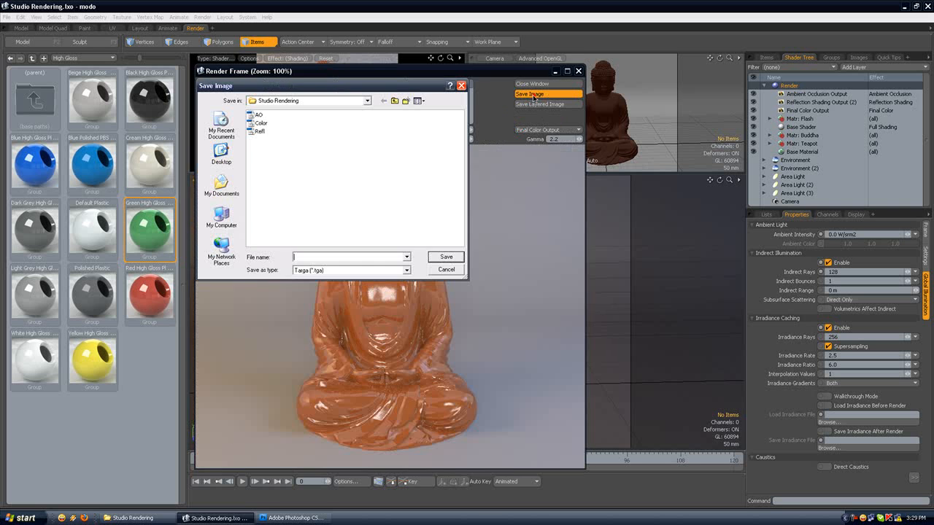
left_click(445, 269)
left_click(547, 129)
left_click(537, 141)
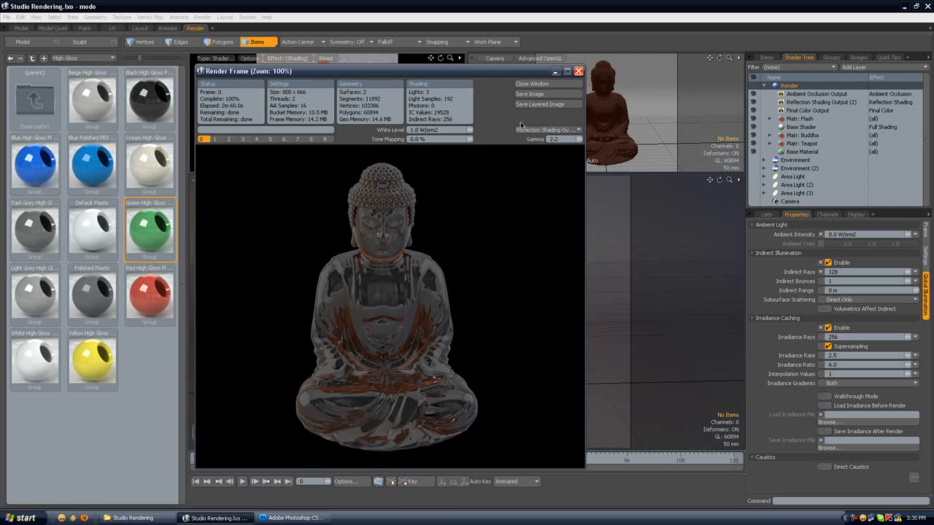
left_click(550, 85)
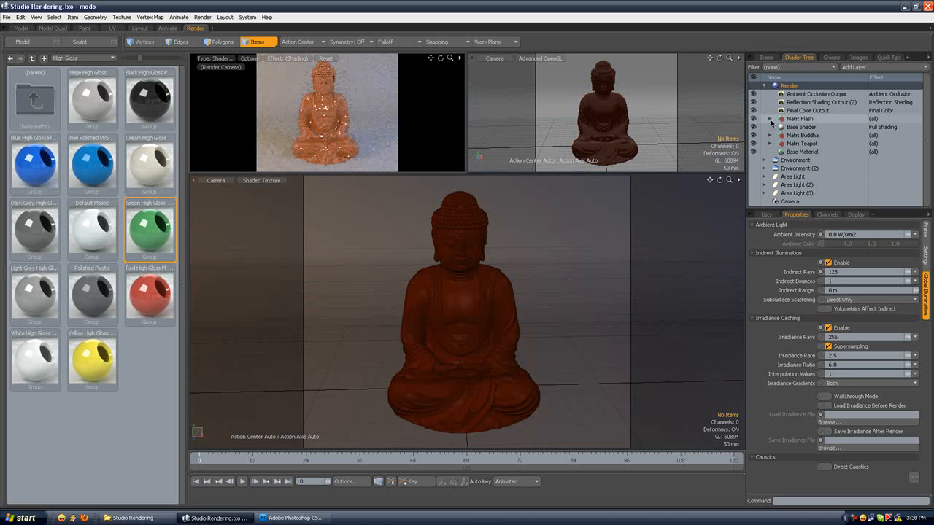
Step: Hide the Floor item and select the Model mesh of the Buddha
left_click(766, 58)
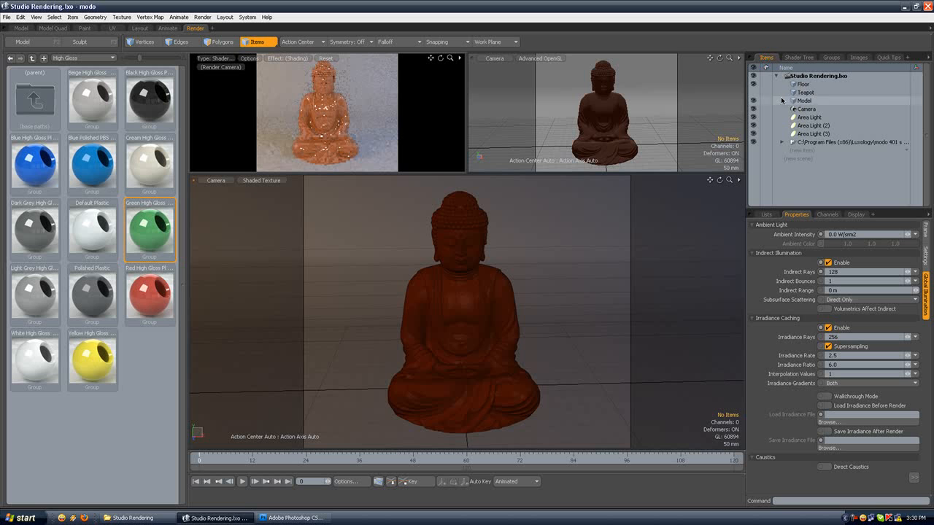
left_click(753, 84)
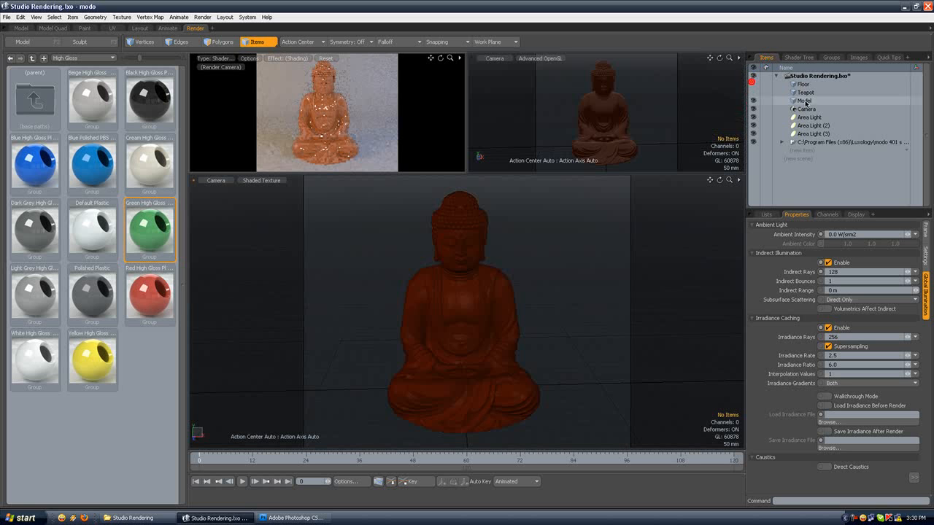
left_click(806, 101)
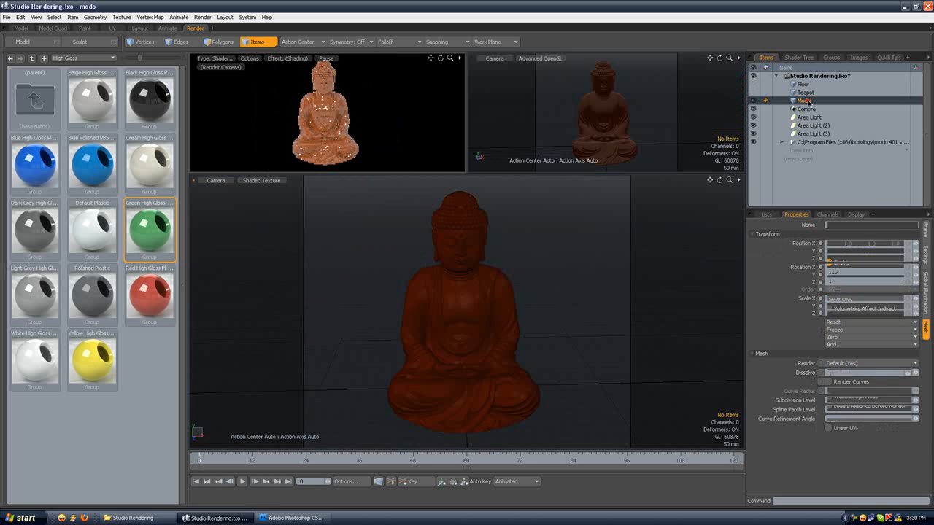
Step: Disable the Final Color, Reflection Shading and Ambient Occlusion render outputs in the shader tree
left_click(799, 57)
left_click(788, 102)
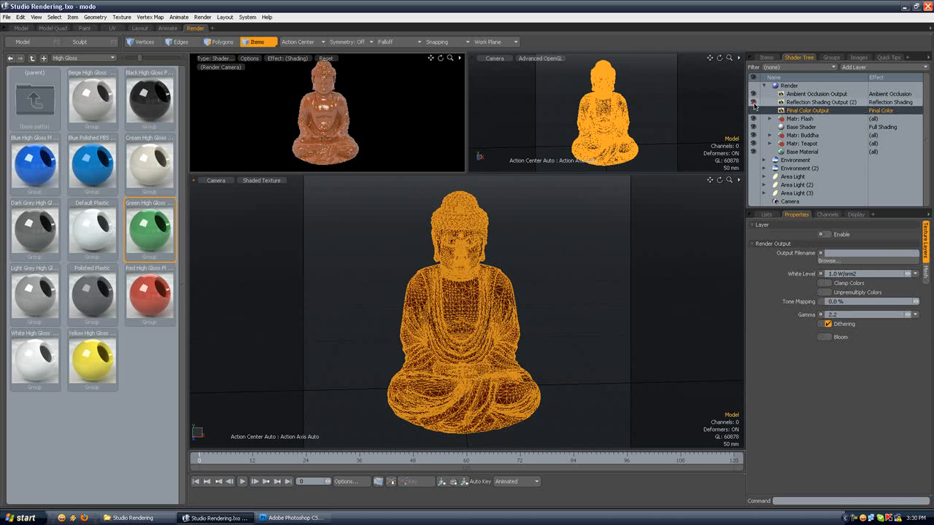
left_click(754, 94)
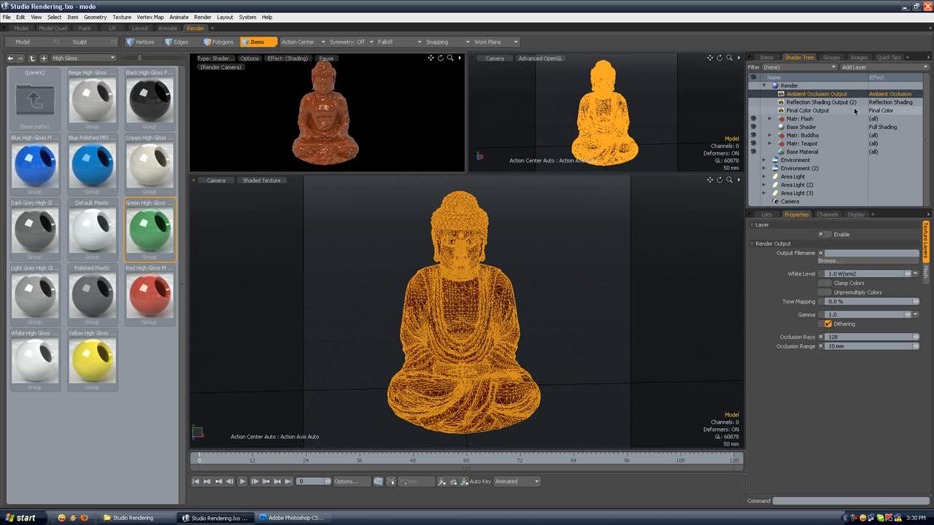
Step: Duplicate the Final Color Output and change the copy's effect to Alpha
left_click(803, 110)
right_click(802, 110)
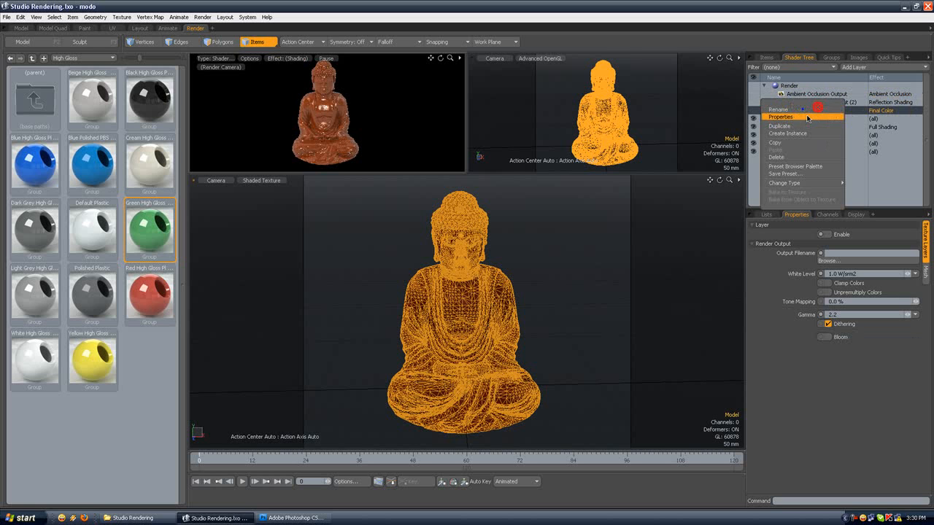
left_click(779, 125)
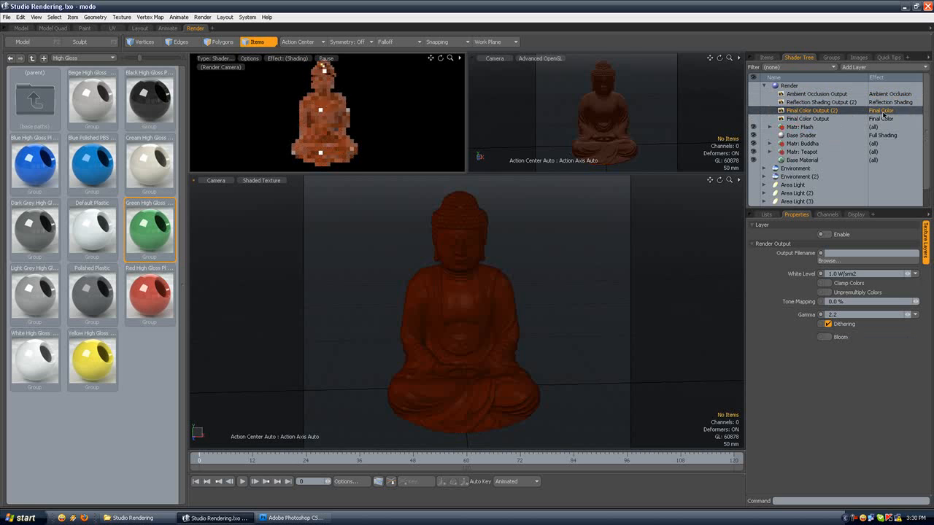
left_click(883, 110)
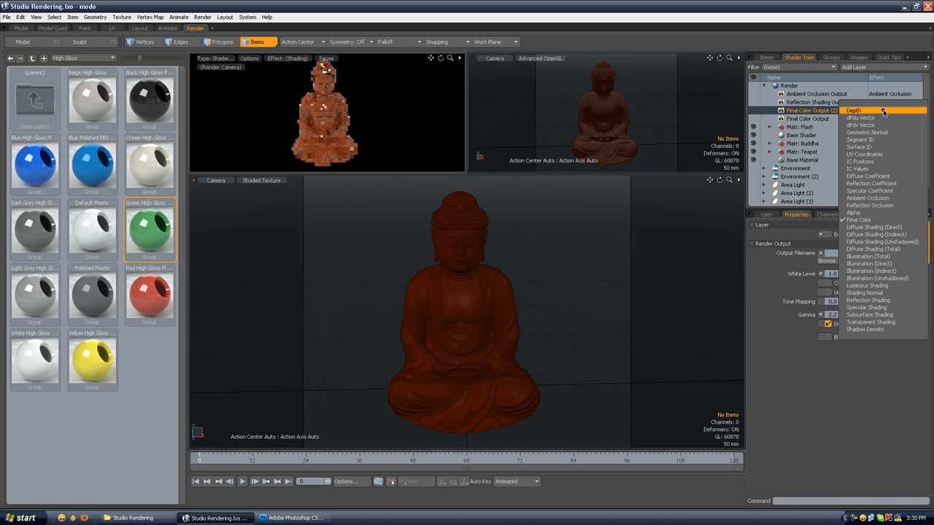
left_click(860, 212)
left_click(203, 17)
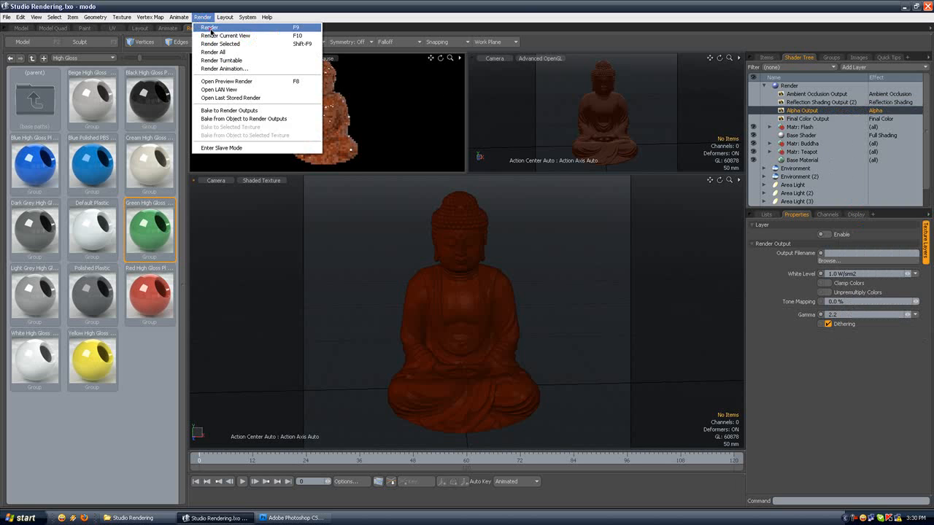
left_click(211, 31)
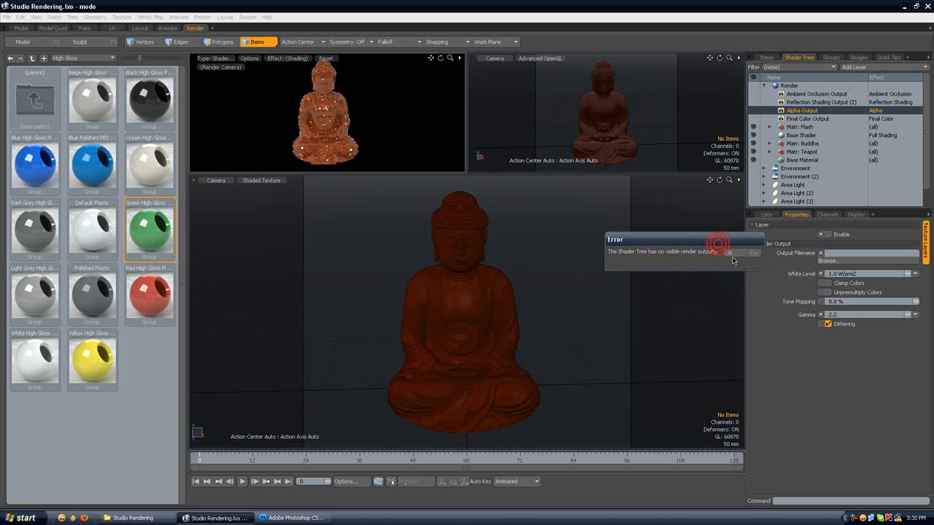
left_click(734, 257)
Step: Enable the Alpha Output and render the frame of the Buddha alone
left_click(753, 110)
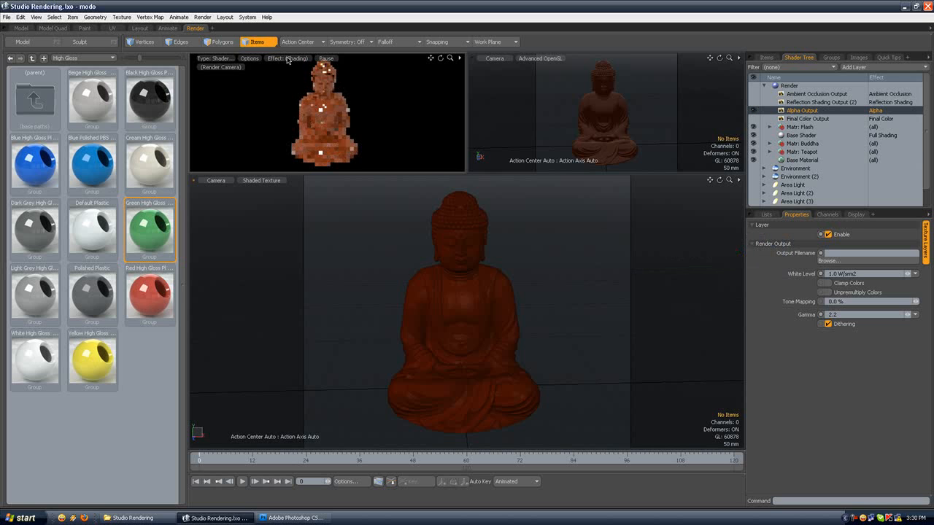
left_click(202, 17)
left_click(204, 31)
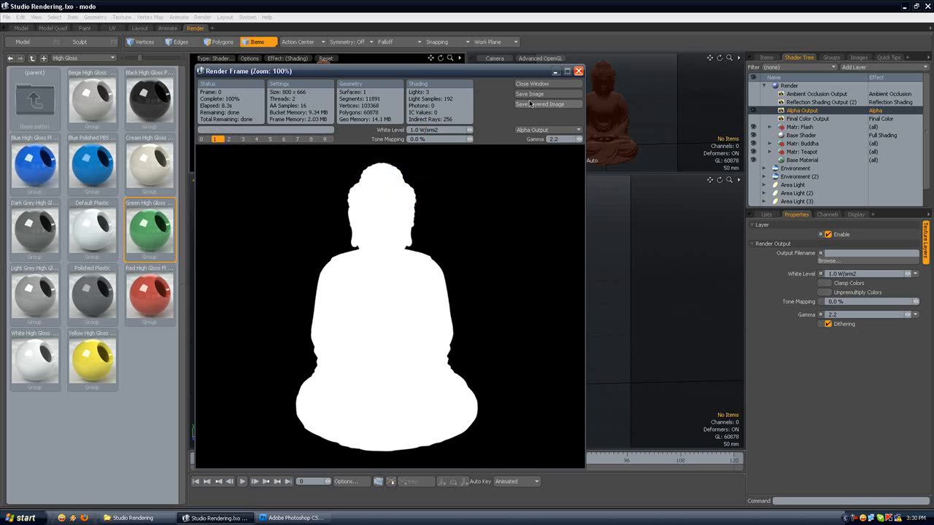
Step: Save the rendered alpha pass as a JPEG named Alpha in the Studio Rendering folder and close the render window
left_click(534, 97)
left_click(343, 270)
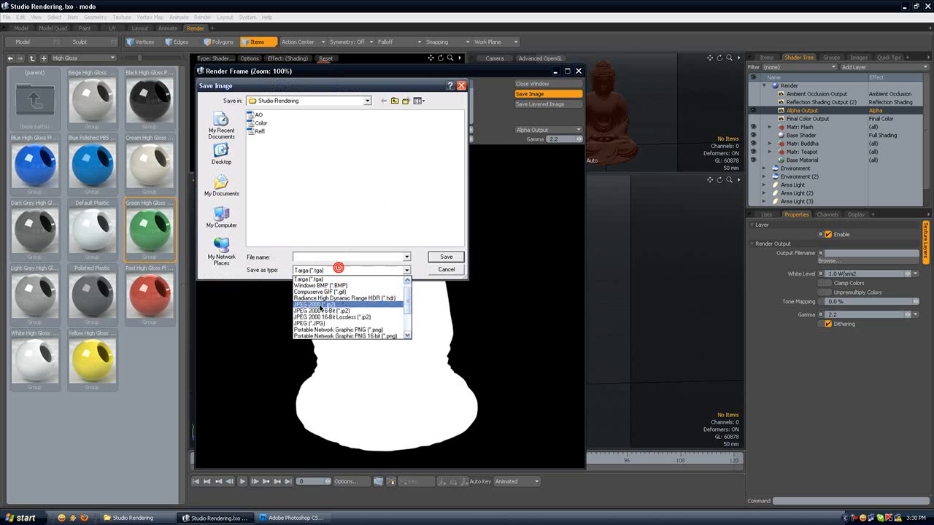
left_click(307, 284)
left_click(311, 257)
type("ALpa")
key("BackSpace")
type("lhp")
type("lph")
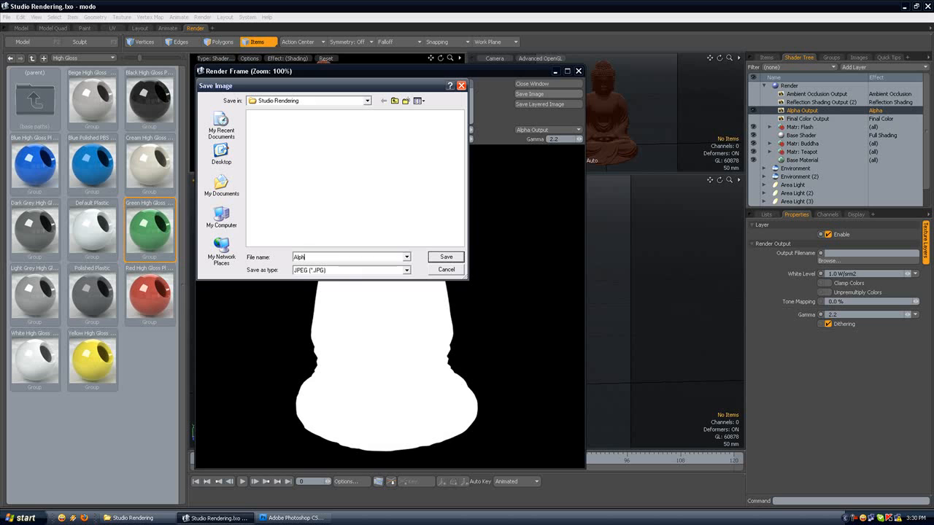
type("a")
key("Return")
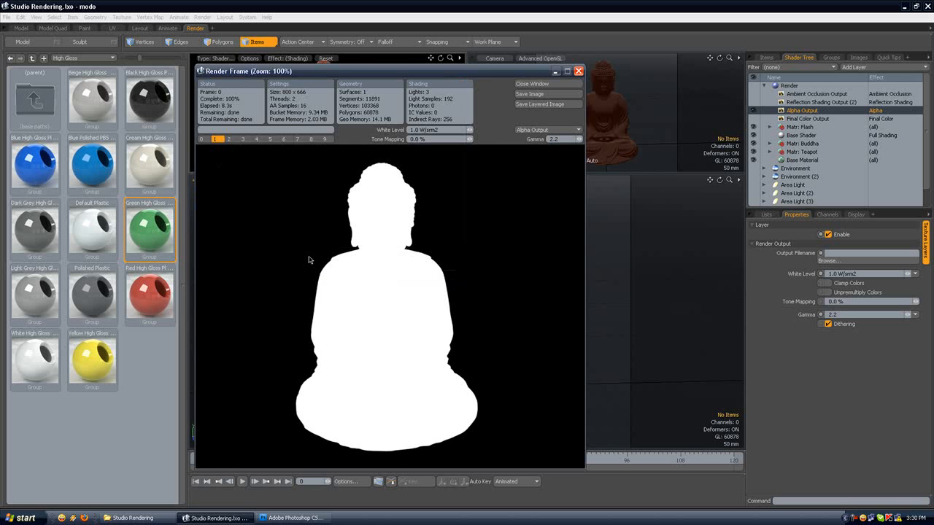
left_click(544, 84)
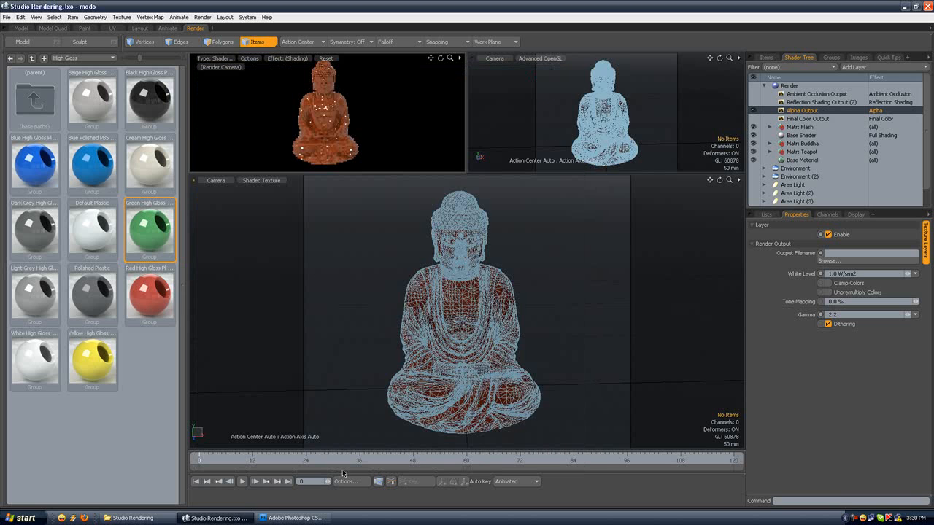
Step: Open the Alpha JPEG from the Studio Rendering folder in Photoshop, alongside the other render passes
left_click(130, 518)
left_click(545, 69)
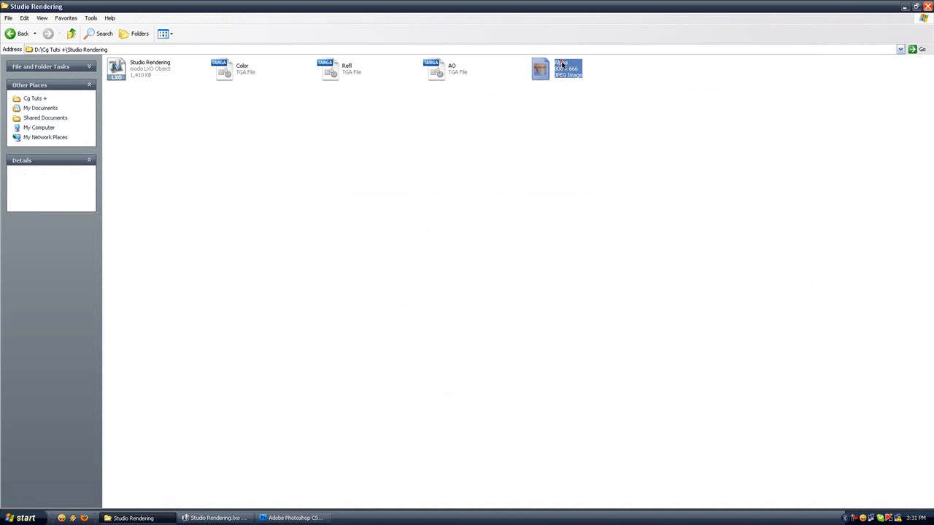
left_click_drag(311, 518, 409, 234)
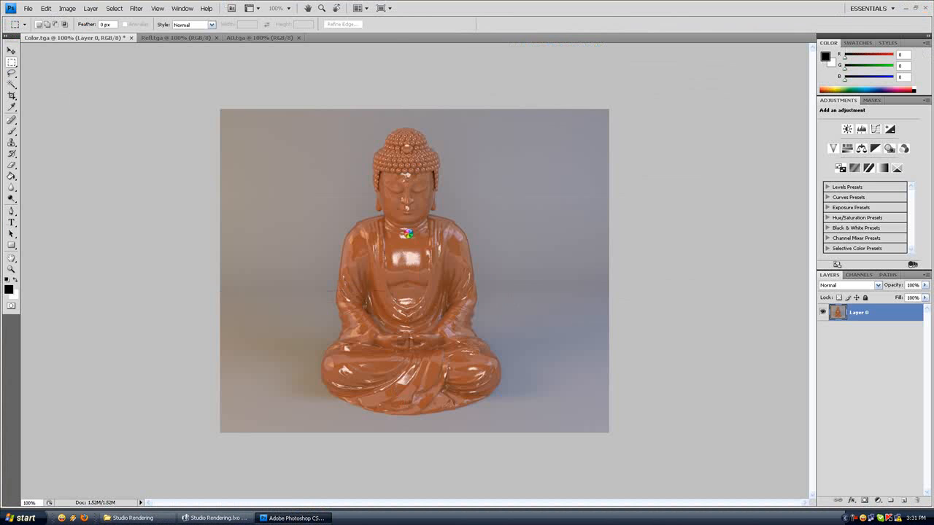
Step: Copy the whole Refl.tga image and paste it as a new layer above the color render in Color.tga
key("ctrl+a")
left_click(165, 38)
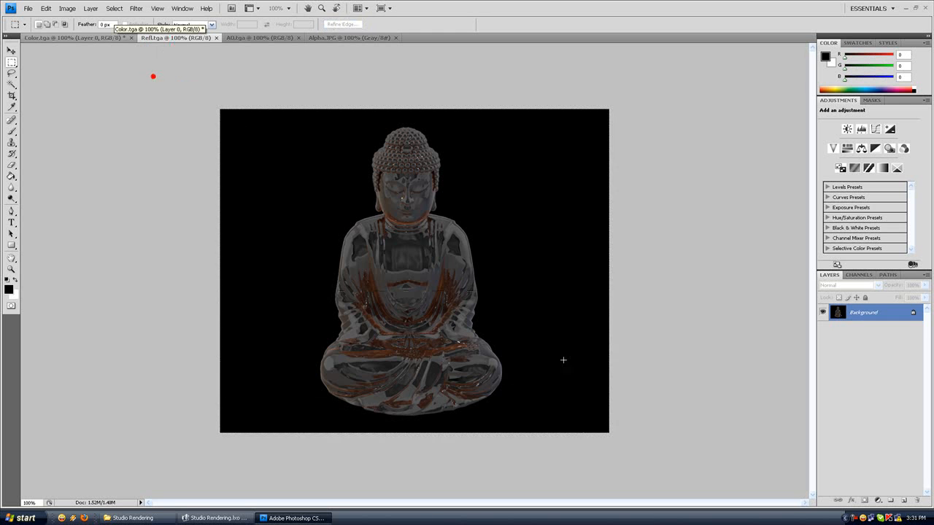
left_click(111, 38)
key("ctrl+v")
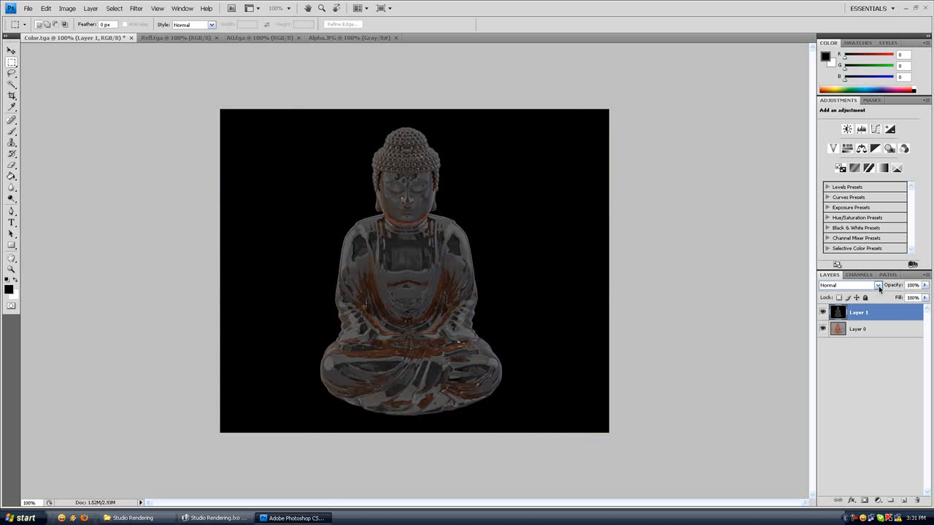
Step: Try the Overlay blend mode on the pasted reflection layer and set it back to Normal
left_click(848, 285)
left_click(848, 411)
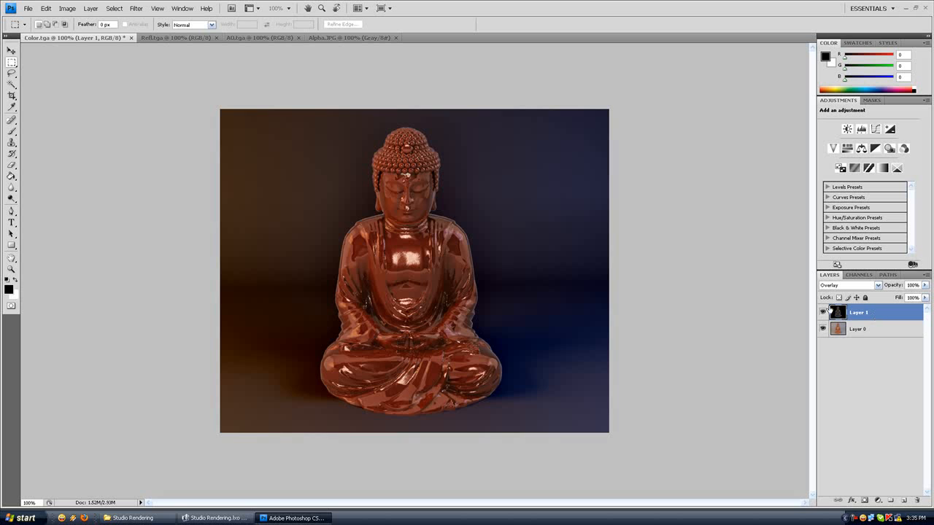
left_click(878, 285)
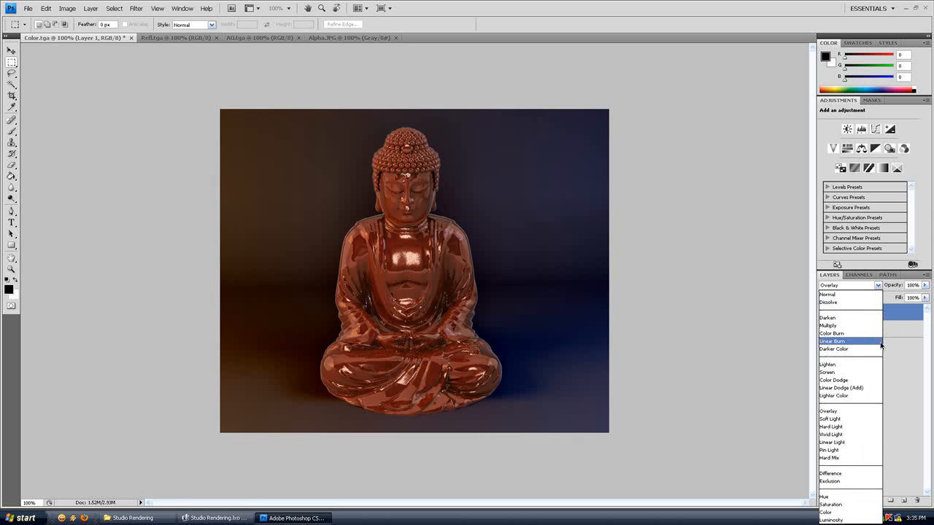
left_click(871, 340)
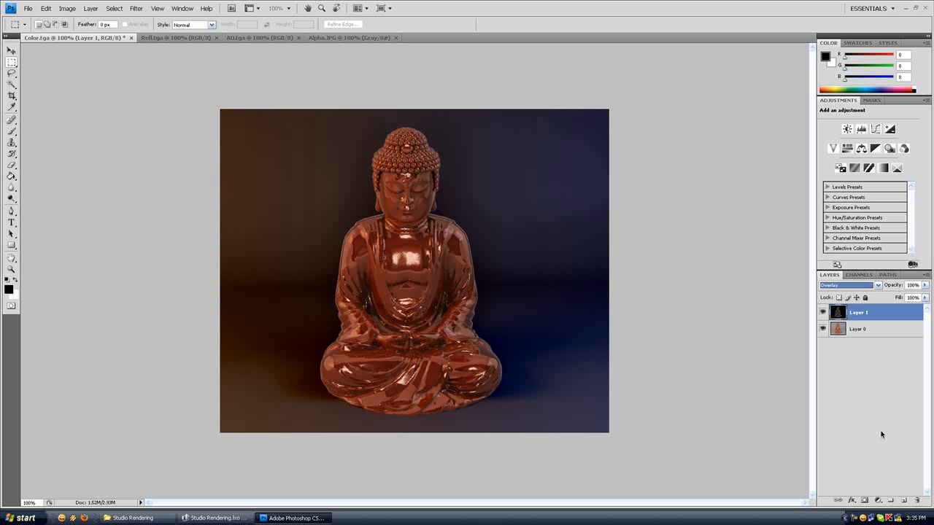
left_click(877, 287)
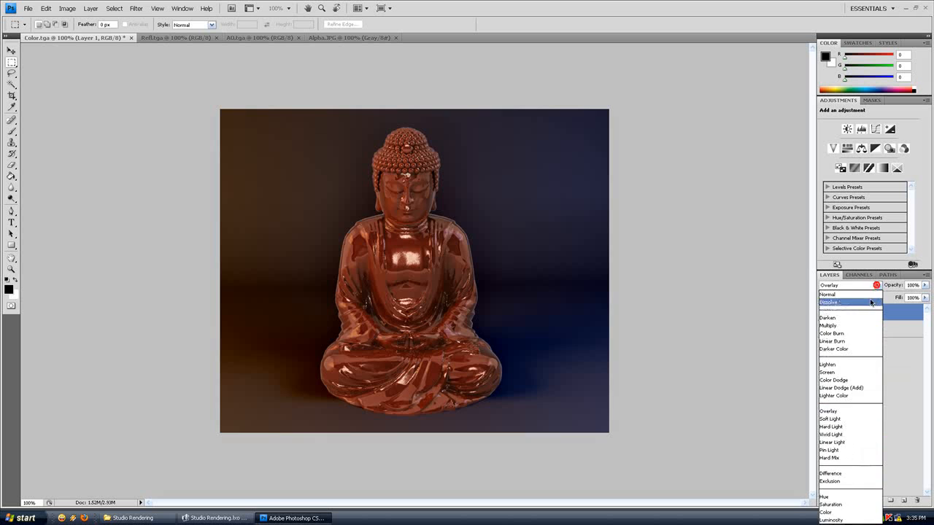
left_click(846, 296)
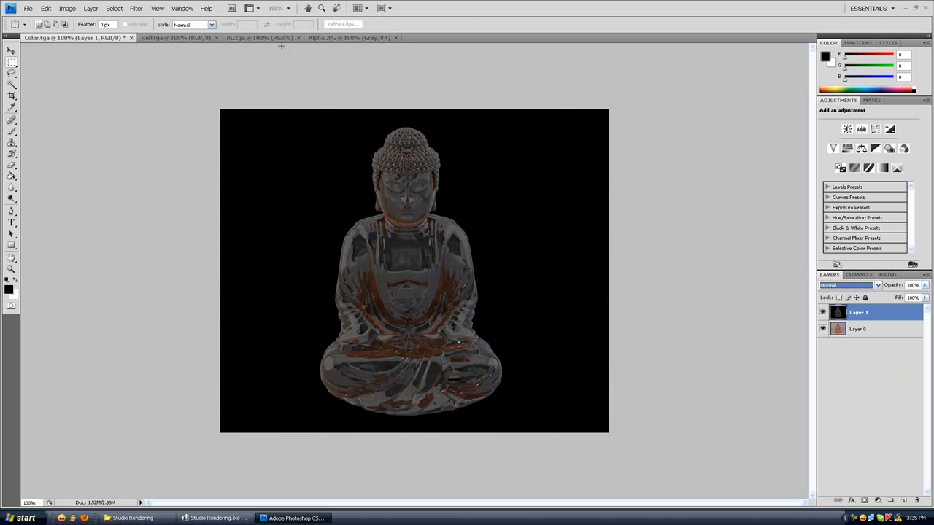
Step: Add a layer mask to the reflection layer in Color.tga and paste the whole Alpha.JPG image into that mask
left_click(356, 37)
left_click_drag(494, 313, 700, 438)
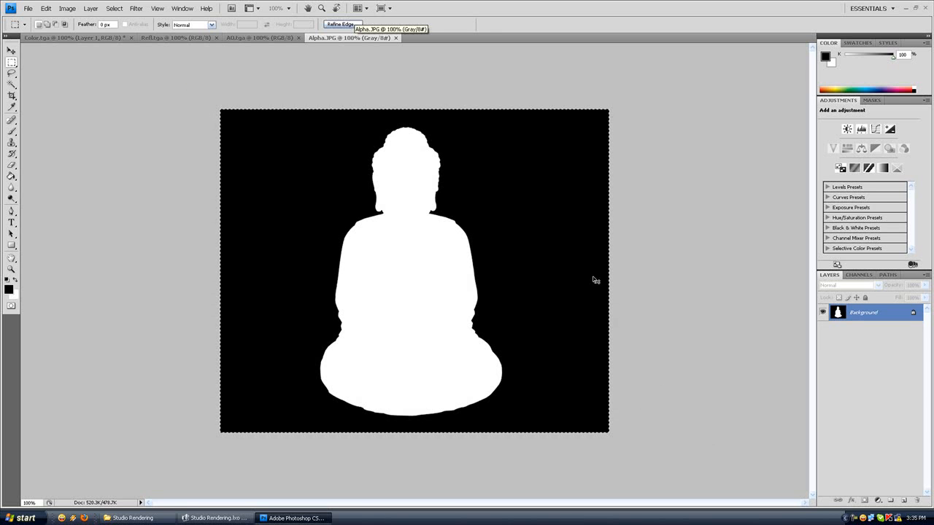
left_click(92, 38)
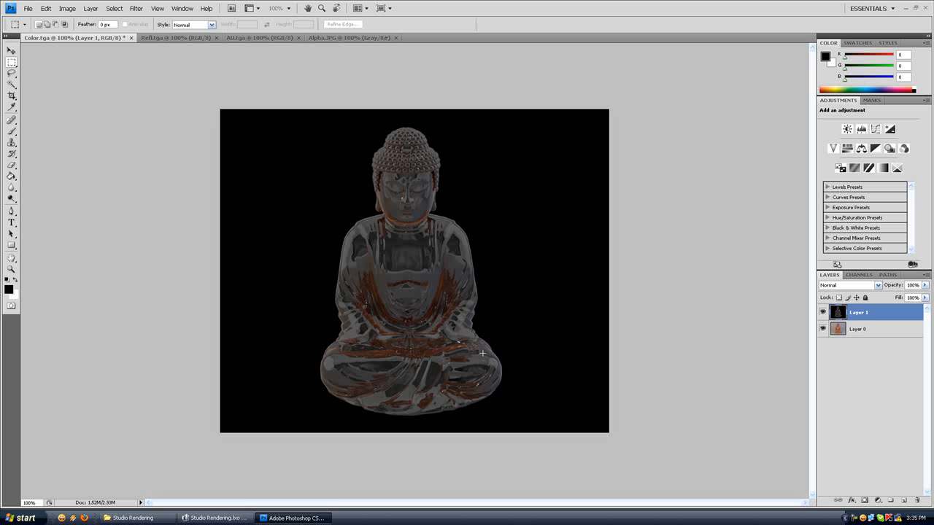
left_click(864, 502)
left_click(858, 274)
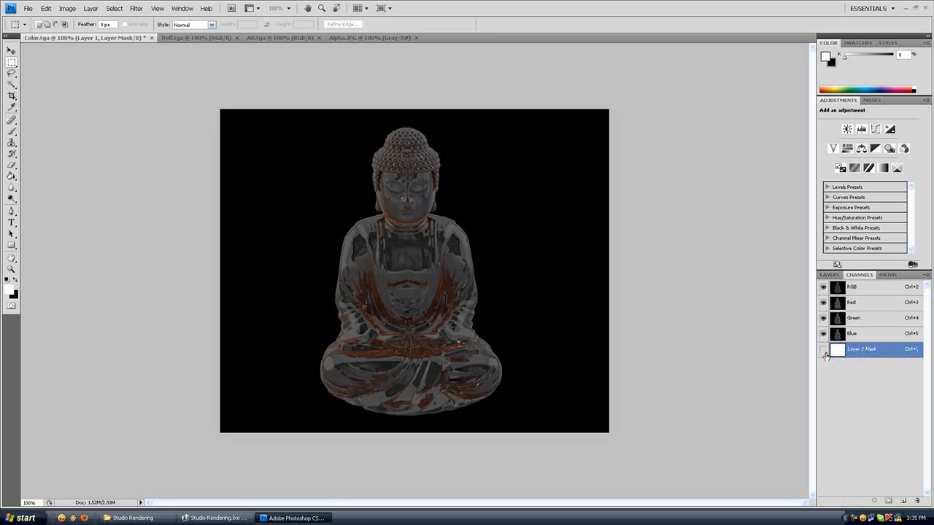
key("x")
key("ctrl+v")
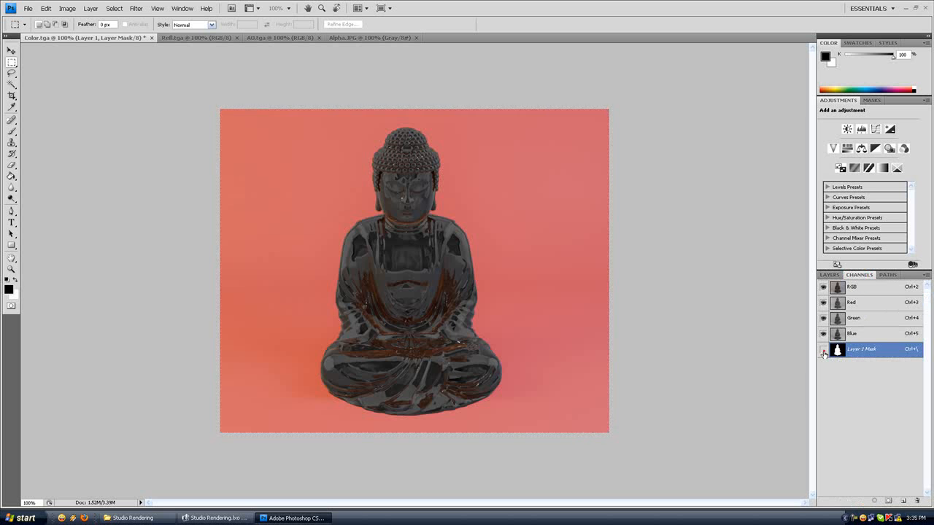
left_click(823, 351)
key("x")
left_click(830, 274)
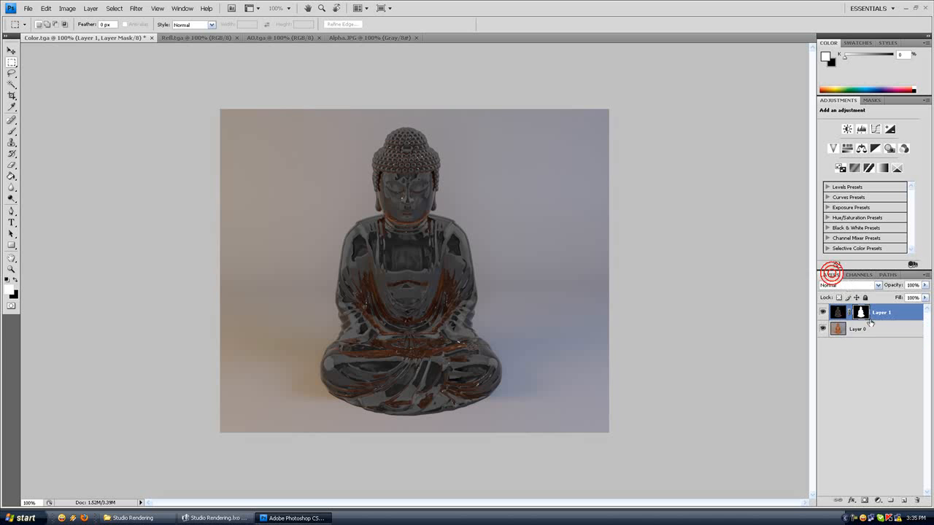
Step: Try the Multiply, Color Burn and Lighten blend modes on the masked reflection layer
left_click(841, 313)
left_click(878, 285)
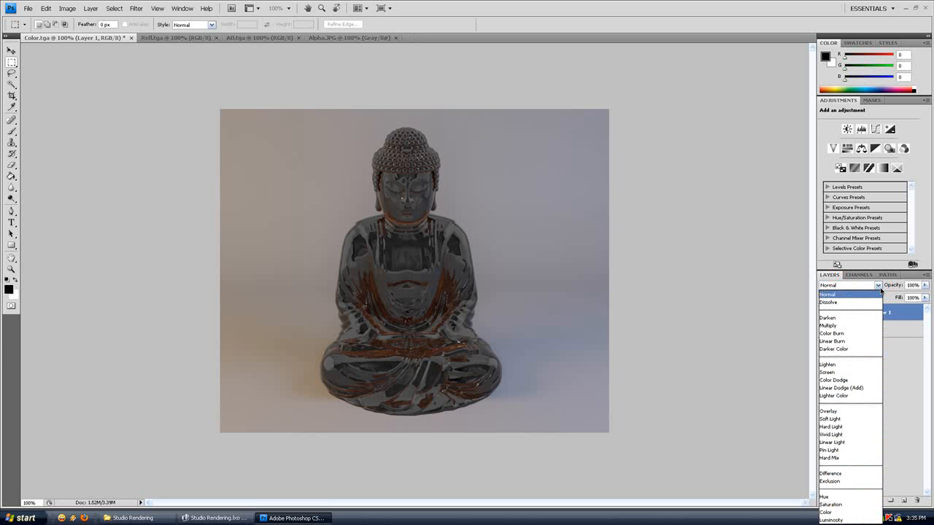
left_click(827, 326)
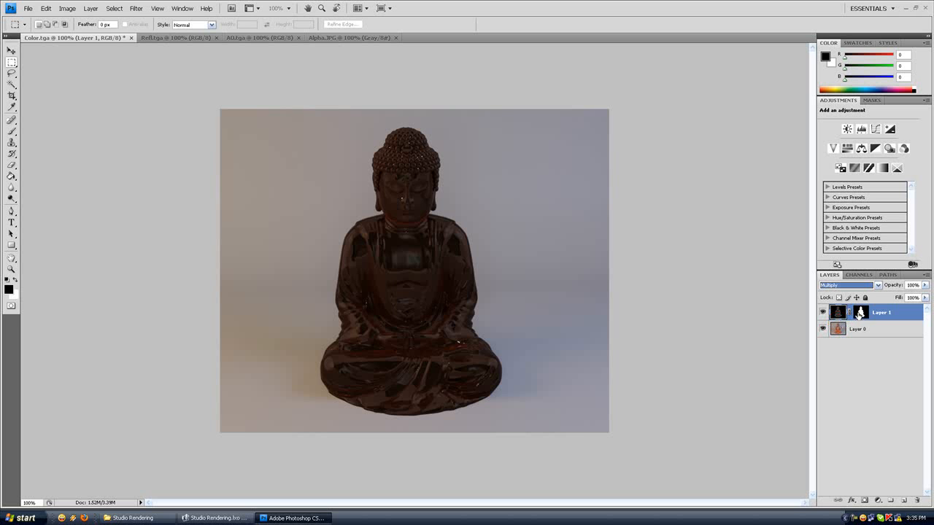
left_click(877, 286)
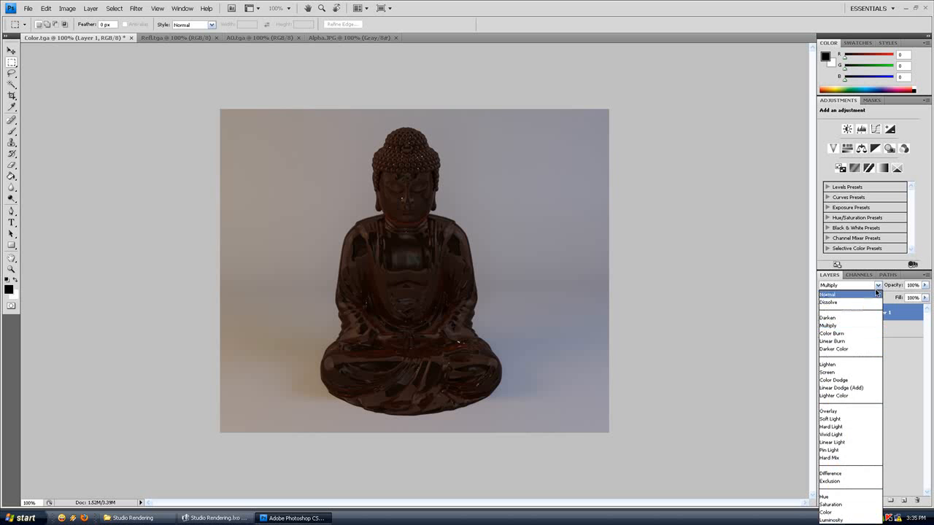
left_click(843, 333)
left_click(850, 285)
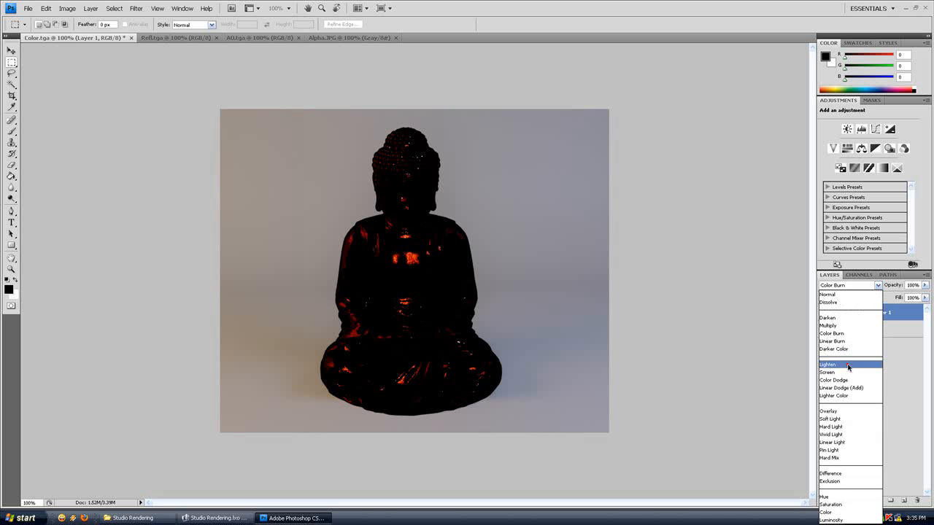
left_click(846, 365)
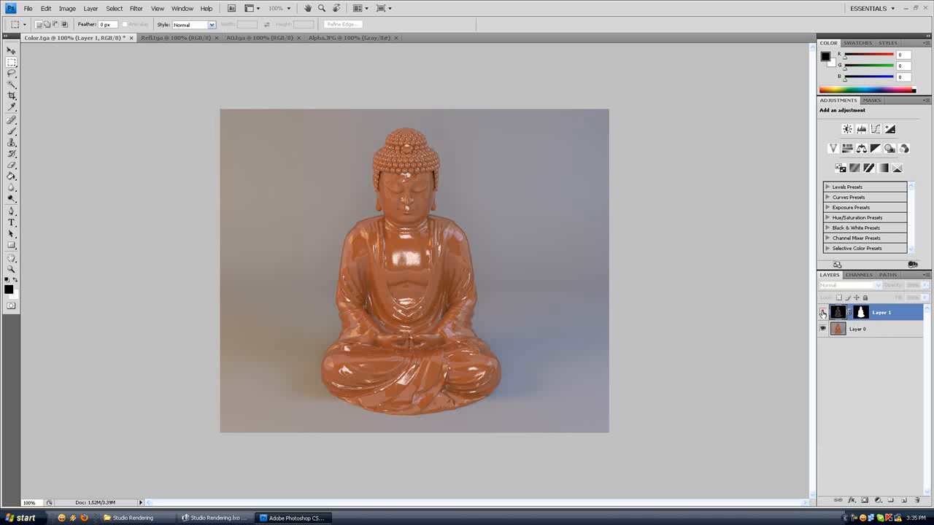
Step: Try the Screen, Color Dodge and Linear Dodge (Add) blend modes on the reflection layer and settle on Overlay
left_click(877, 286)
left_click(836, 372)
left_click(873, 284)
left_click(853, 380)
left_click(874, 285)
left_click(848, 386)
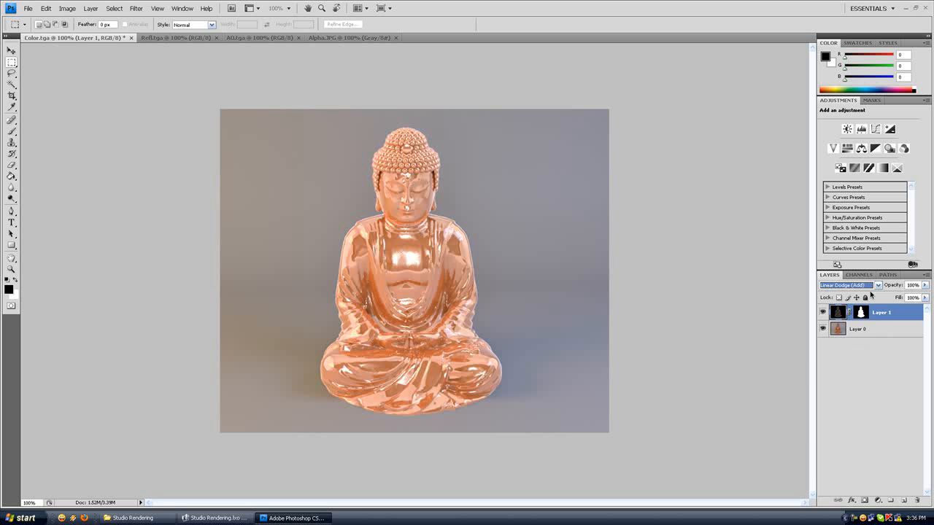
left_click(873, 284)
left_click(834, 411)
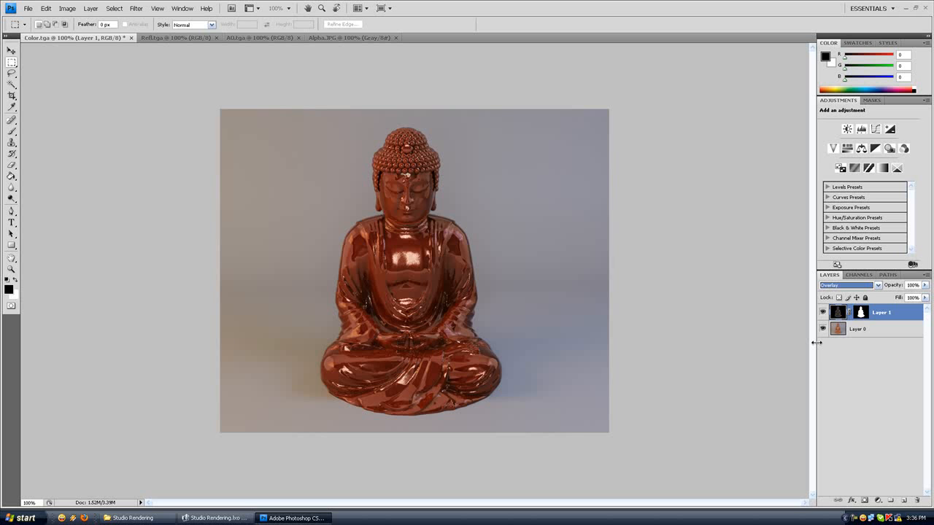
Step: Compare the Buddha with and without the Overlay reflection layer by toggling the layer's visibility
left_click(823, 312)
left_click(823, 312)
left_click(822, 313)
left_click(823, 312)
left_click(823, 312)
left_click(823, 313)
left_click(823, 312)
left_click(823, 312)
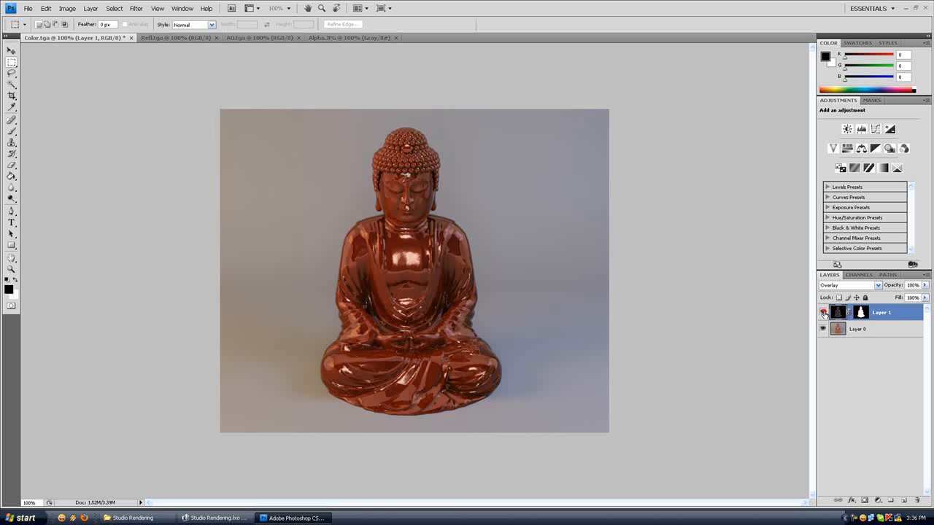
left_click(823, 312)
left_click(822, 312)
left_click(822, 312)
left_click(823, 312)
left_click(823, 313)
Step: Increase the contrast of the color render layer with an S-shaped RGB Curves adjustment, raising input 187 to output 204 in the highlights
left_click(846, 329)
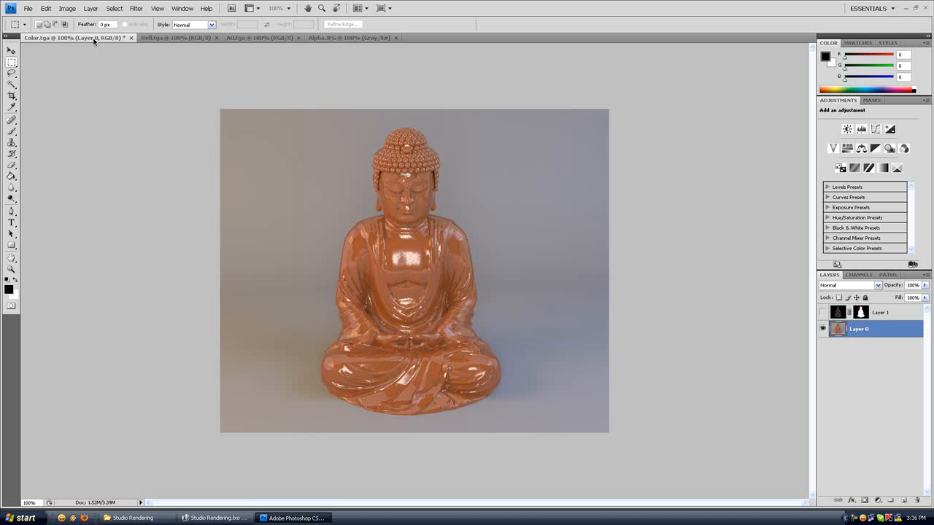
left_click(67, 8)
left_click(78, 32)
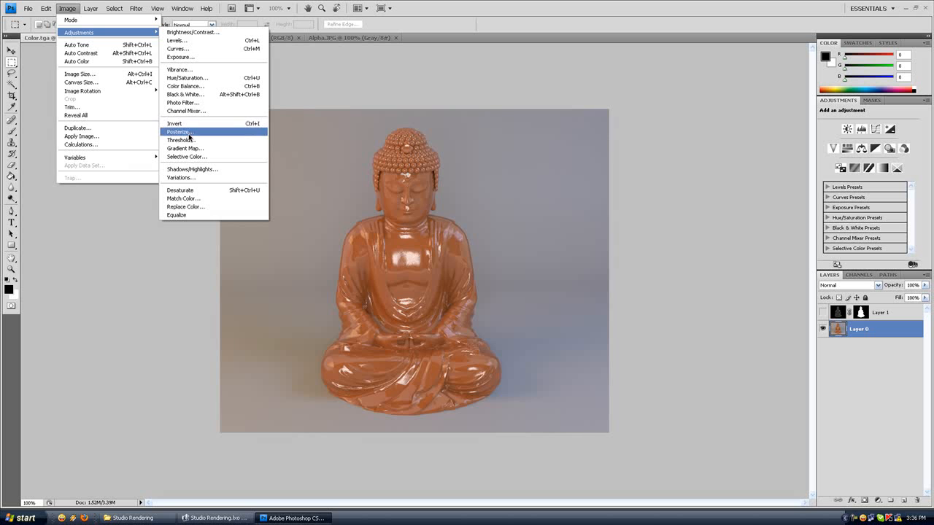
left_click(178, 49)
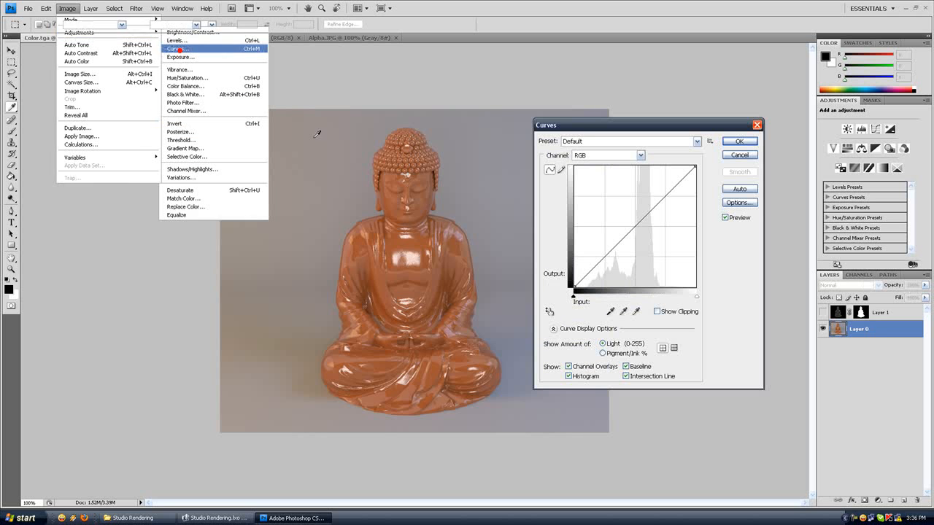
left_click_drag(595, 266, 601, 272)
left_click_drag(669, 196, 663, 189)
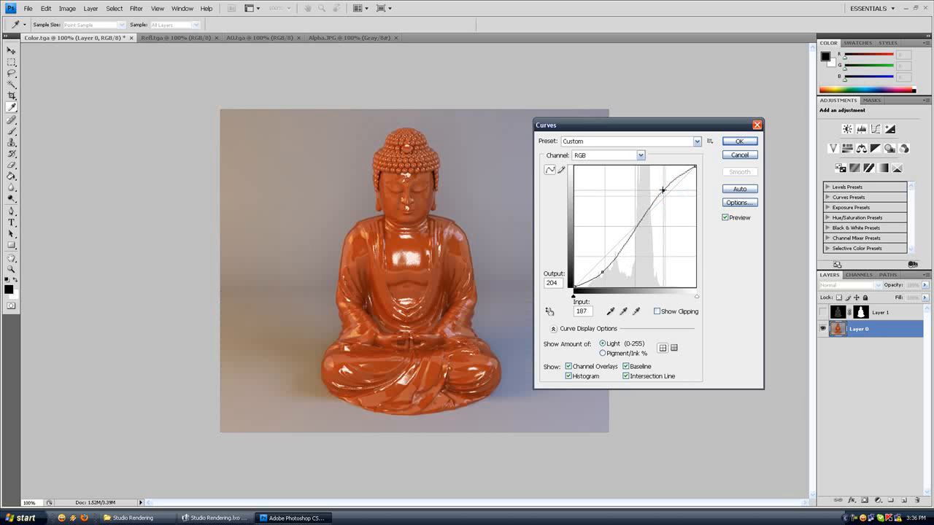
left_click(736, 140)
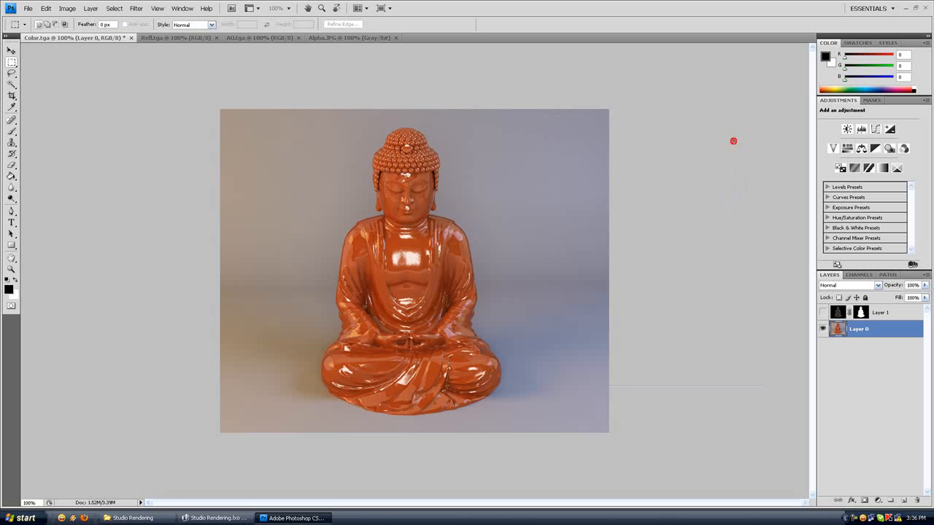
Step: Compare the adjusted render with and without the reflection layer, and delete the reflection layer
left_click(822, 312)
left_click(823, 312)
left_click(823, 313)
left_click(823, 312)
left_click(822, 312)
left_click(822, 312)
left_click(881, 312)
left_click(918, 501)
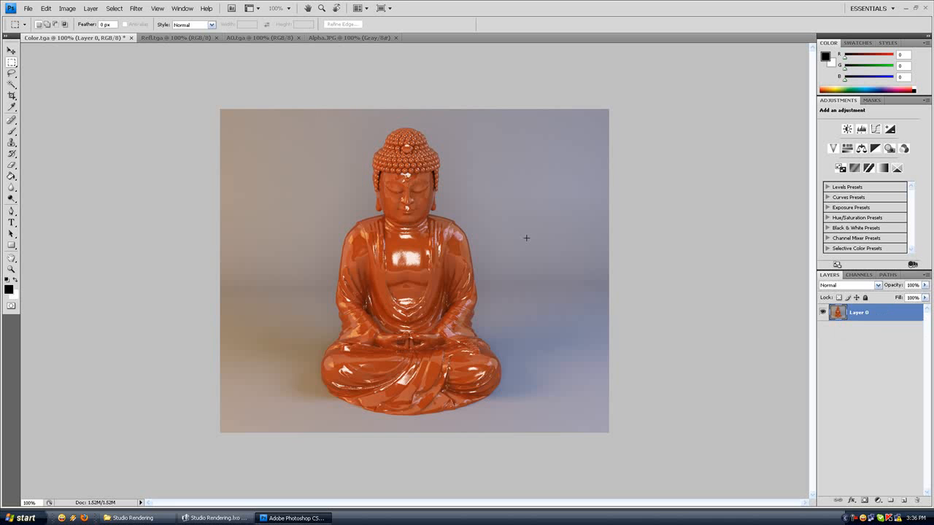
Step: Close the Refl.tga and Alpha.JPG documents
left_click(185, 37)
left_click(216, 37)
left_click(259, 38)
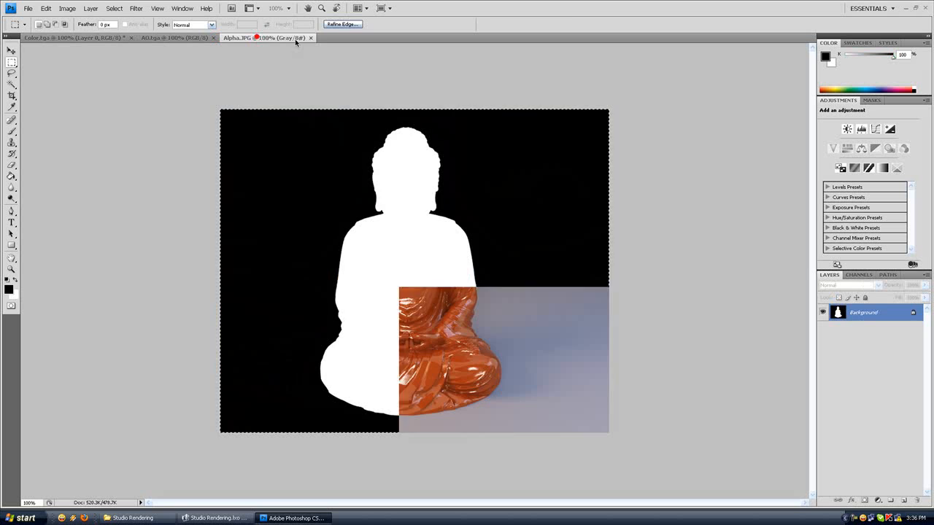
left_click(311, 38)
Step: Copy the whole AO.tga image into Color.tga as a new layer and set its blend mode to Multiply
left_click(181, 38)
key("ctrl+a")
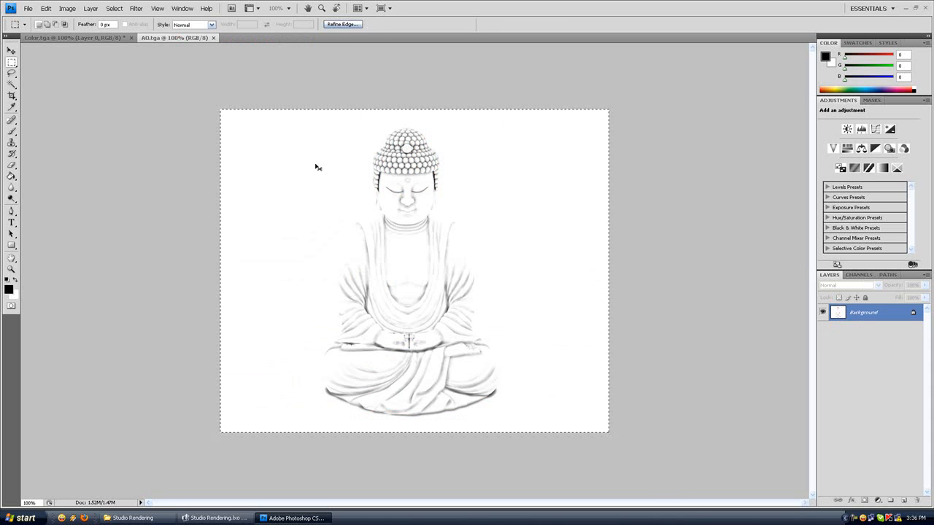
left_click(103, 38)
key("ctrl+v")
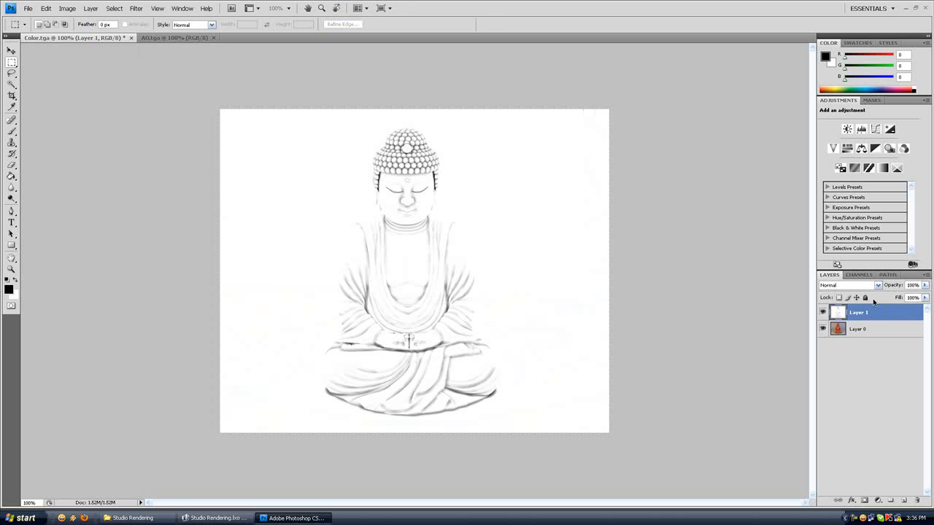
left_click(847, 285)
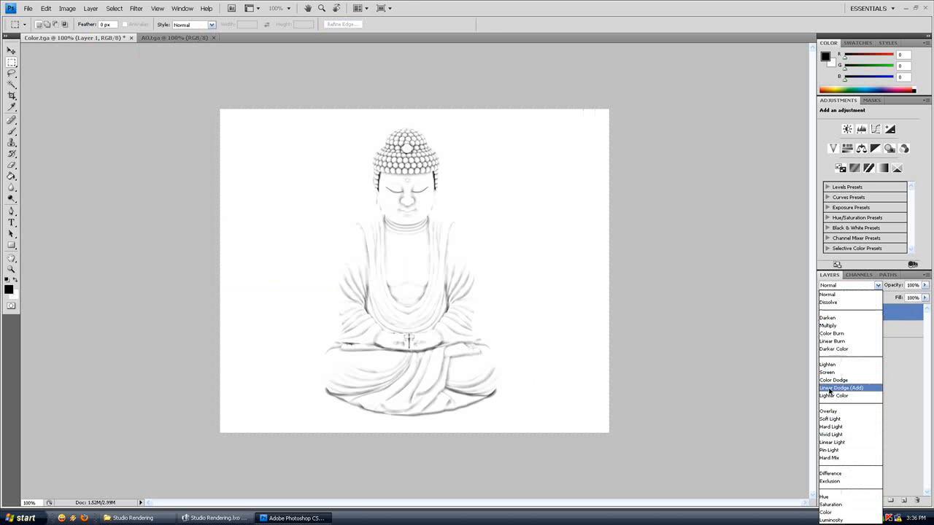
left_click(828, 325)
Step: Toggle the ambient occlusion layer's visibility to examine its effect on the Buddha's shading
left_click(822, 313)
left_click(822, 313)
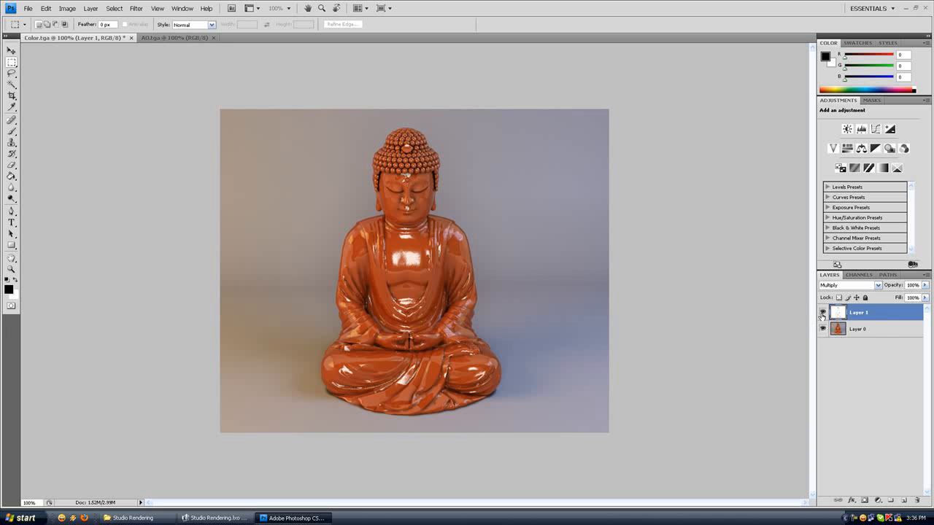
left_click(822, 312)
left_click(822, 313)
left_click(822, 313)
left_click(822, 313)
left_click(821, 313)
left_click(822, 313)
Step: Lower the ambient occlusion layer's opacity to about 59% and compare the image with the layer off and on
mouse_move(925, 286)
left_mouse_down()
mouse_move(924, 295)
mouse_move(911, 295)
left_mouse_up()
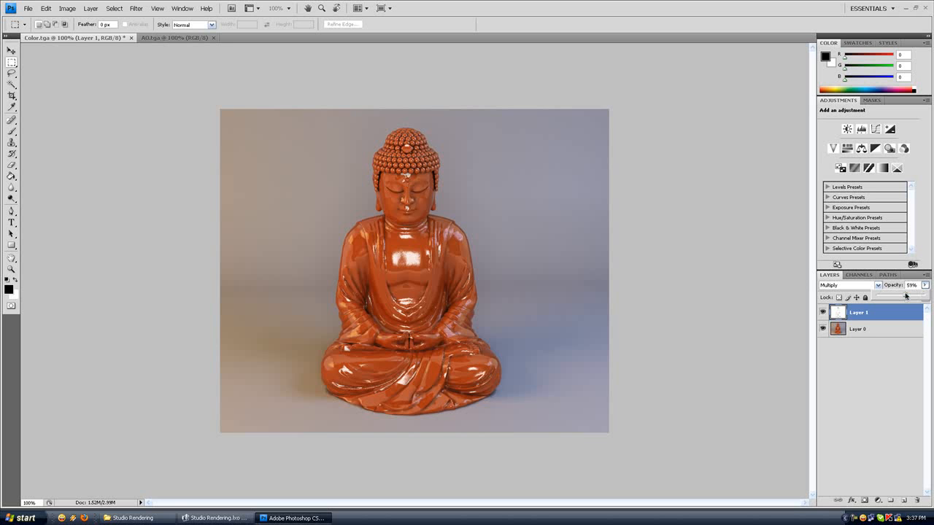
left_click(880, 357)
left_click(824, 312)
left_click(825, 312)
left_click(824, 312)
left_click(826, 313)
left_click(826, 313)
left_click(825, 313)
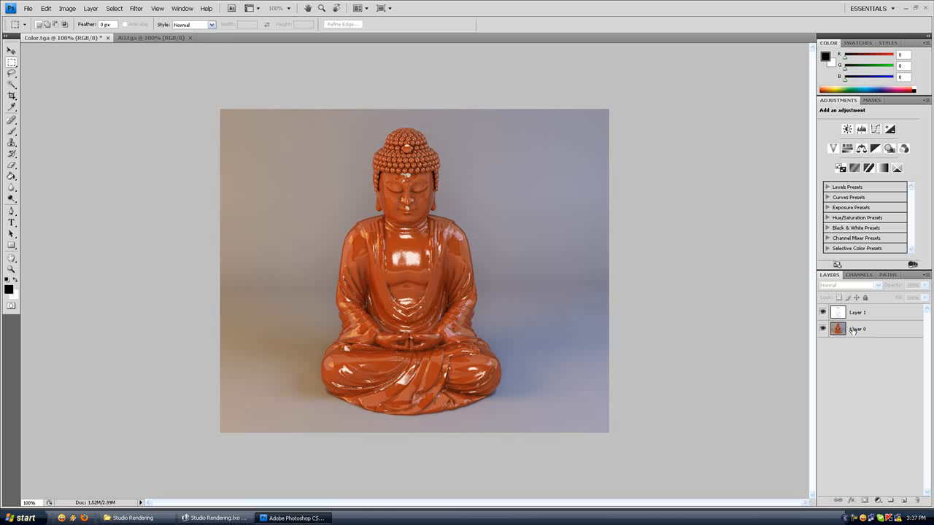
Step: Brighten the color render layer with a Levels adjustment, lowering the white input level to about 226
left_click(852, 331)
left_click(66, 8)
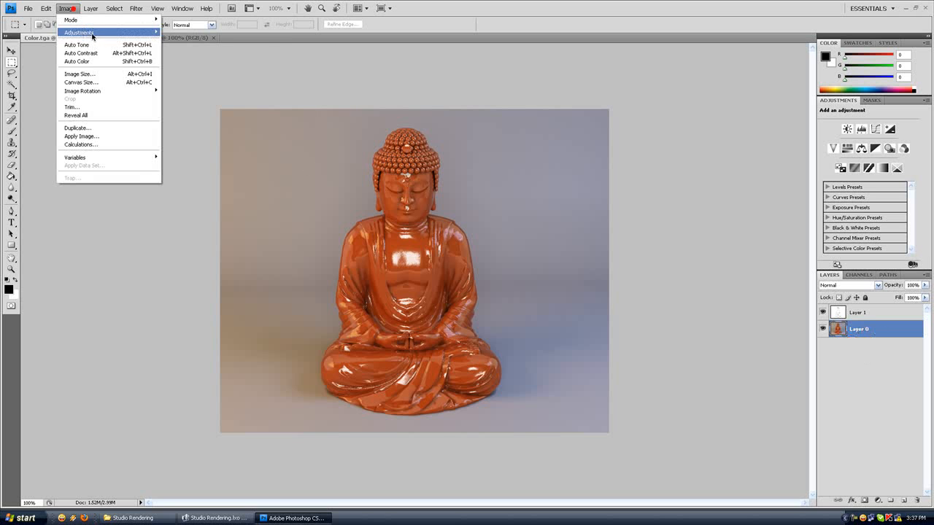
mouse_move(93, 35)
left_click(182, 36)
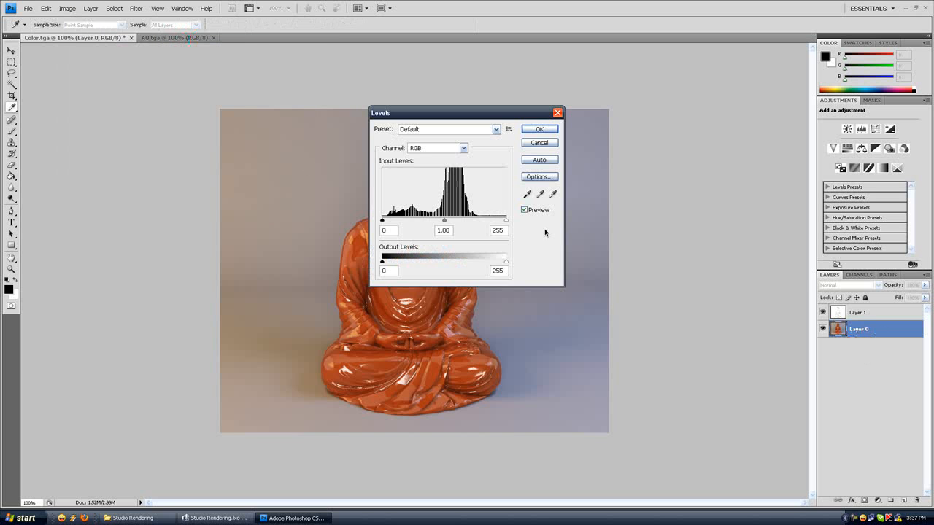
left_click_drag(499, 118, 674, 86)
left_click_drag(679, 187, 664, 190)
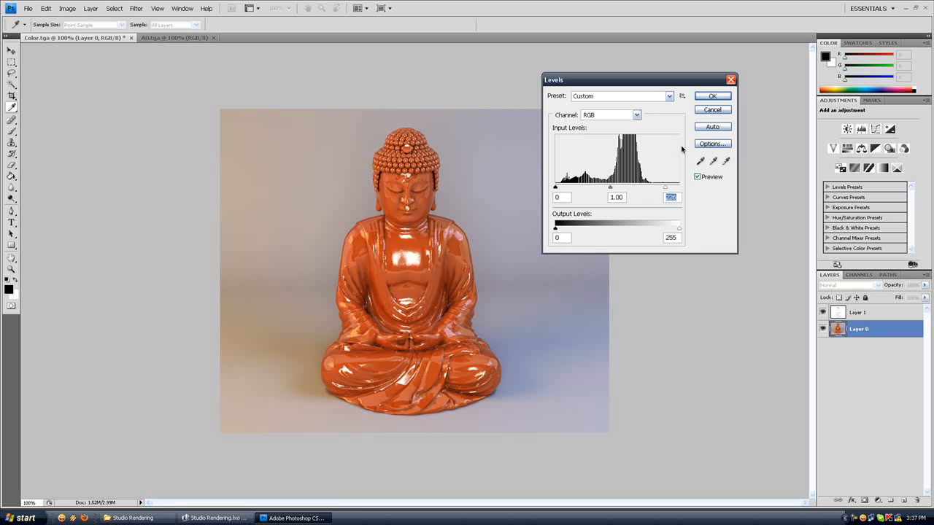
left_click_drag(665, 187, 666, 188)
left_click(706, 95)
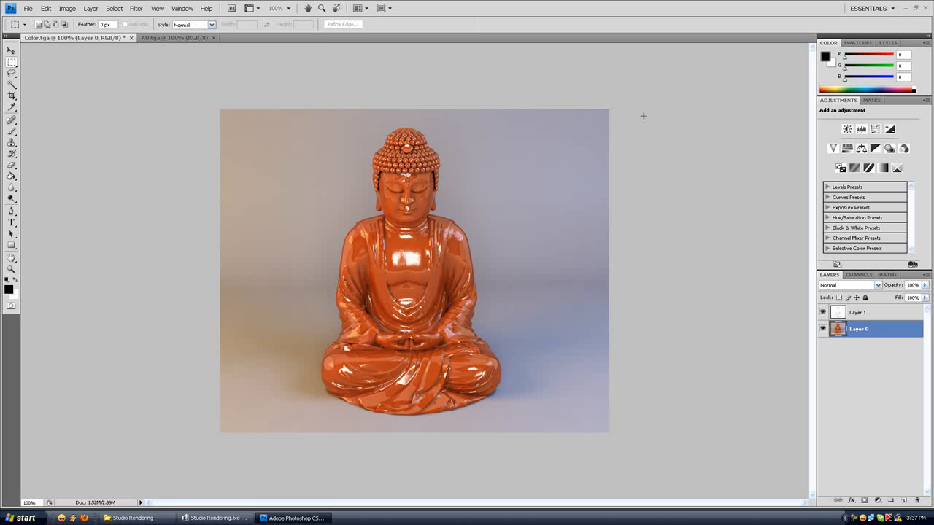